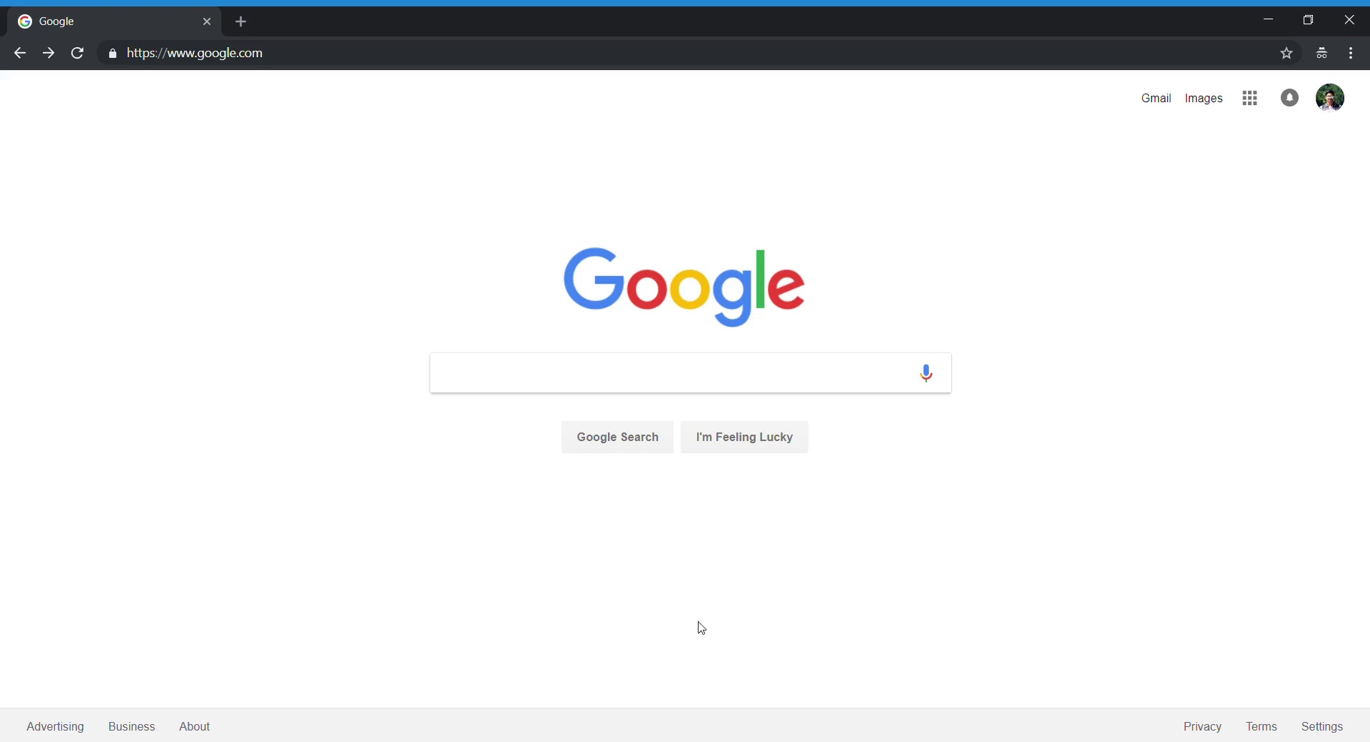
# Open the EasyEDA online editor and log in to the account
pyautogui.click(251, 57)
pyautogui.write('eas')
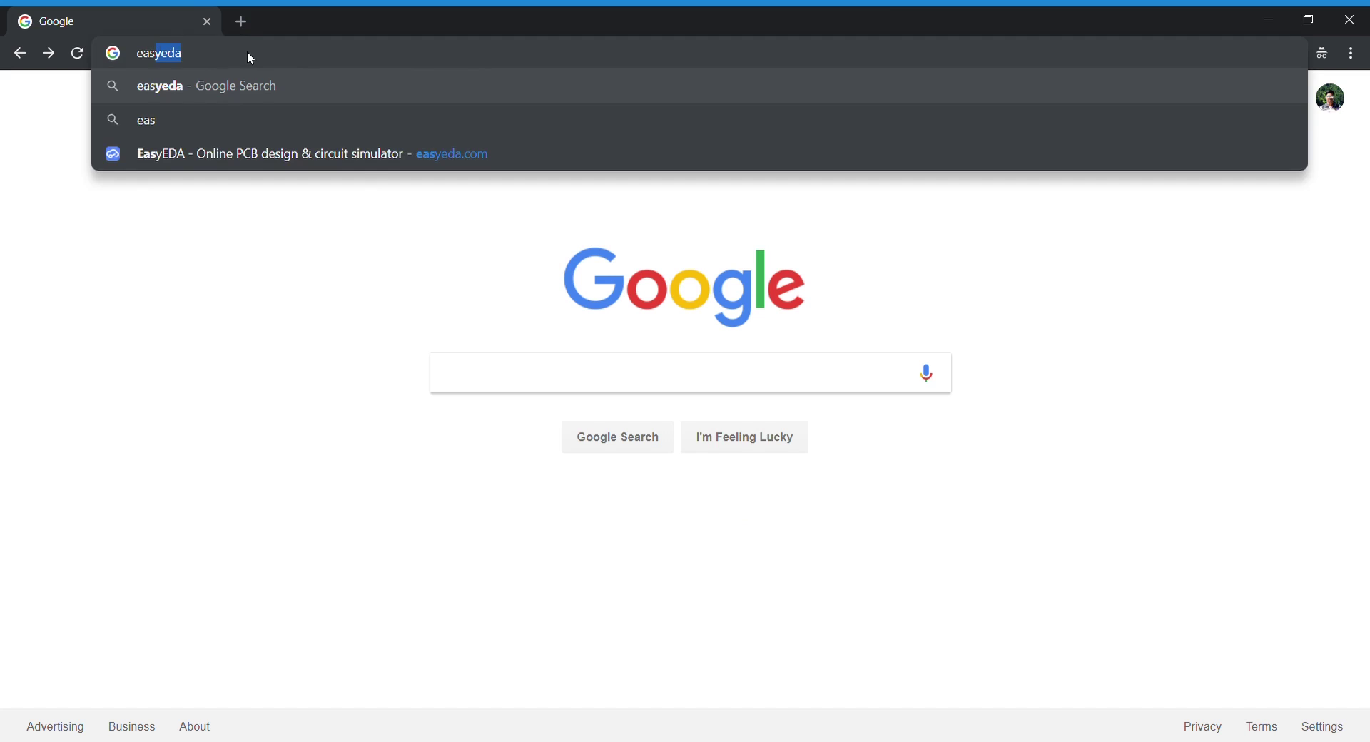
pyautogui.write('y')
pyautogui.click(361, 164)
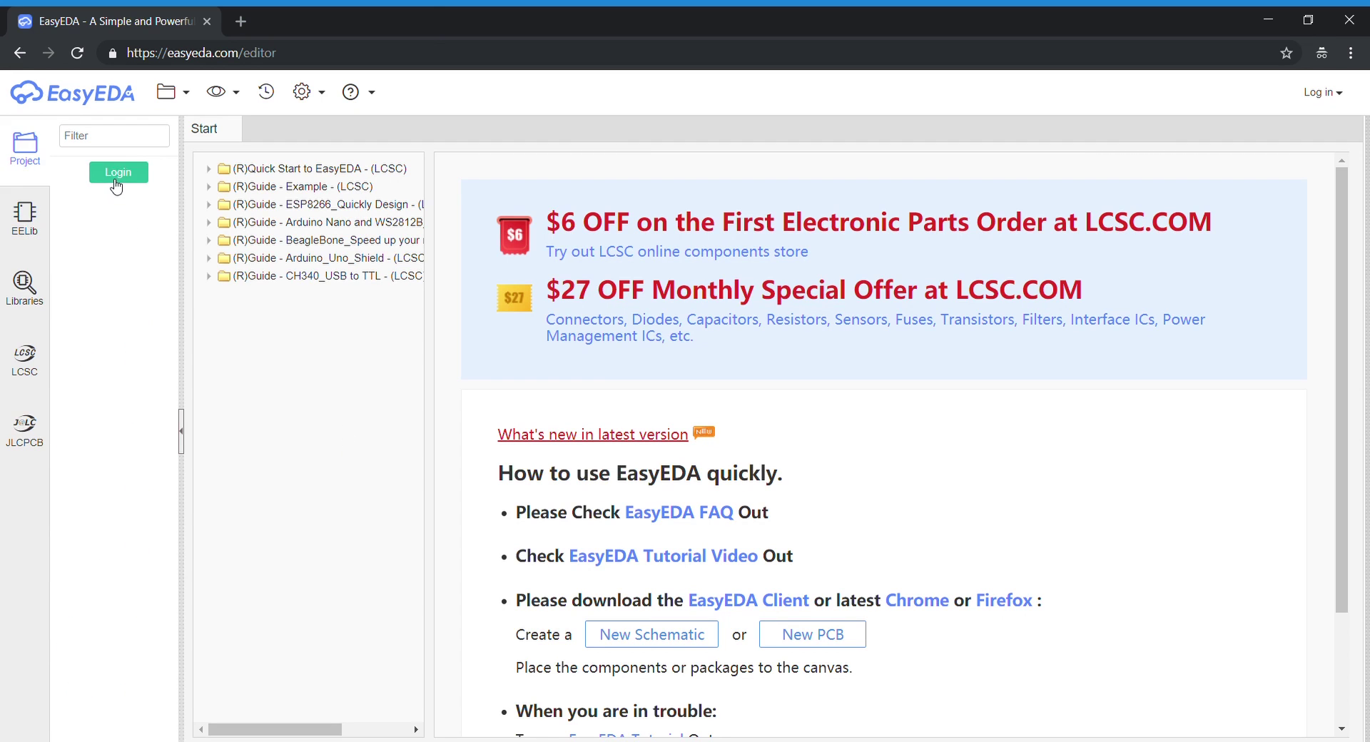
pyautogui.click(117, 174)
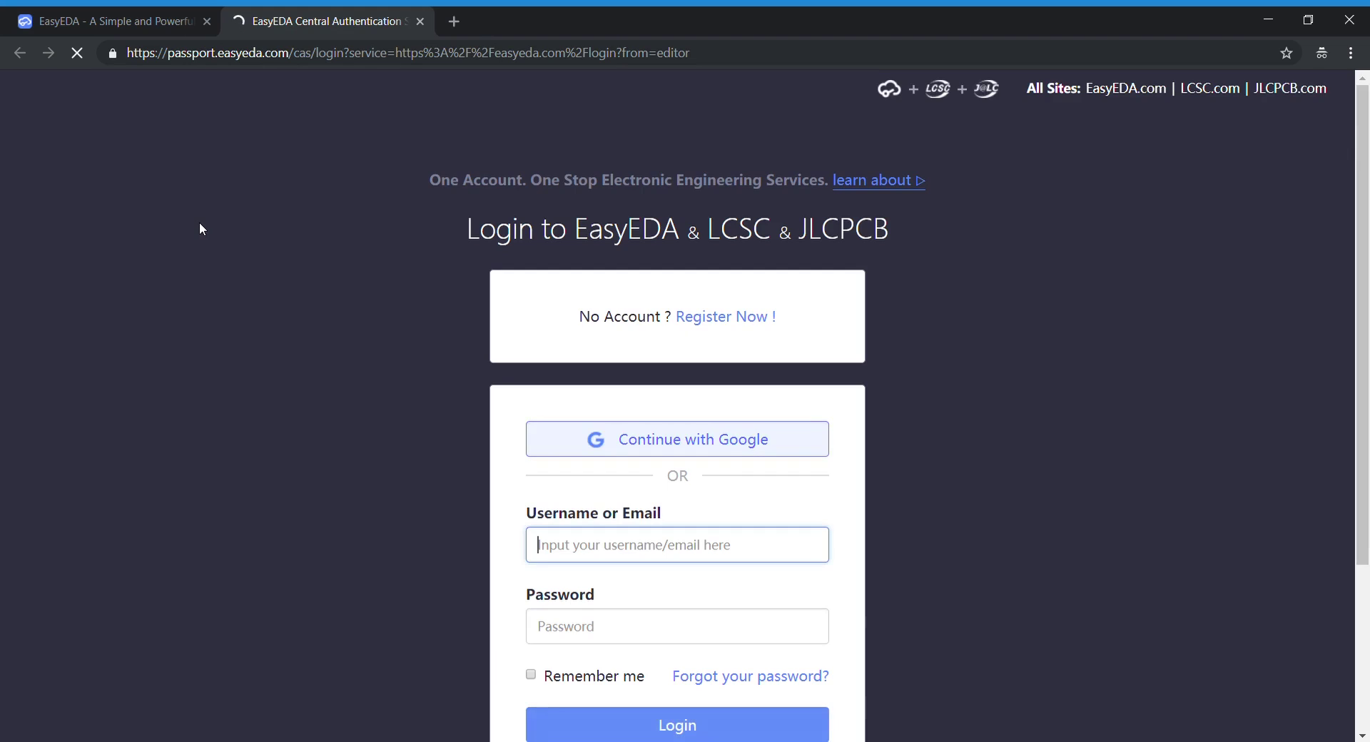
pyautogui.scroll(-3, 664, 471)
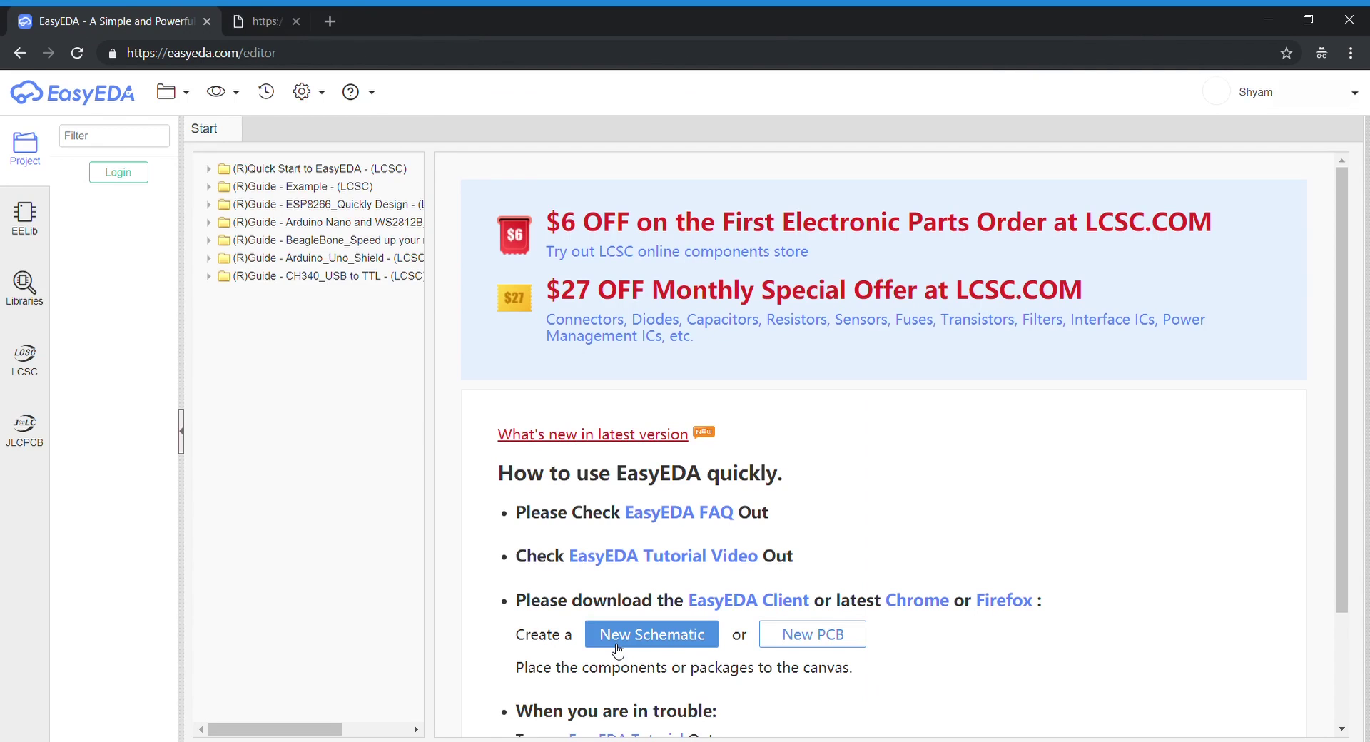
# Create a new private project titled "ESP-01 Wifi Relay" with the path "WiFi-Relay"
pyautogui.click(171, 91)
pyautogui.moveTo(214, 121)
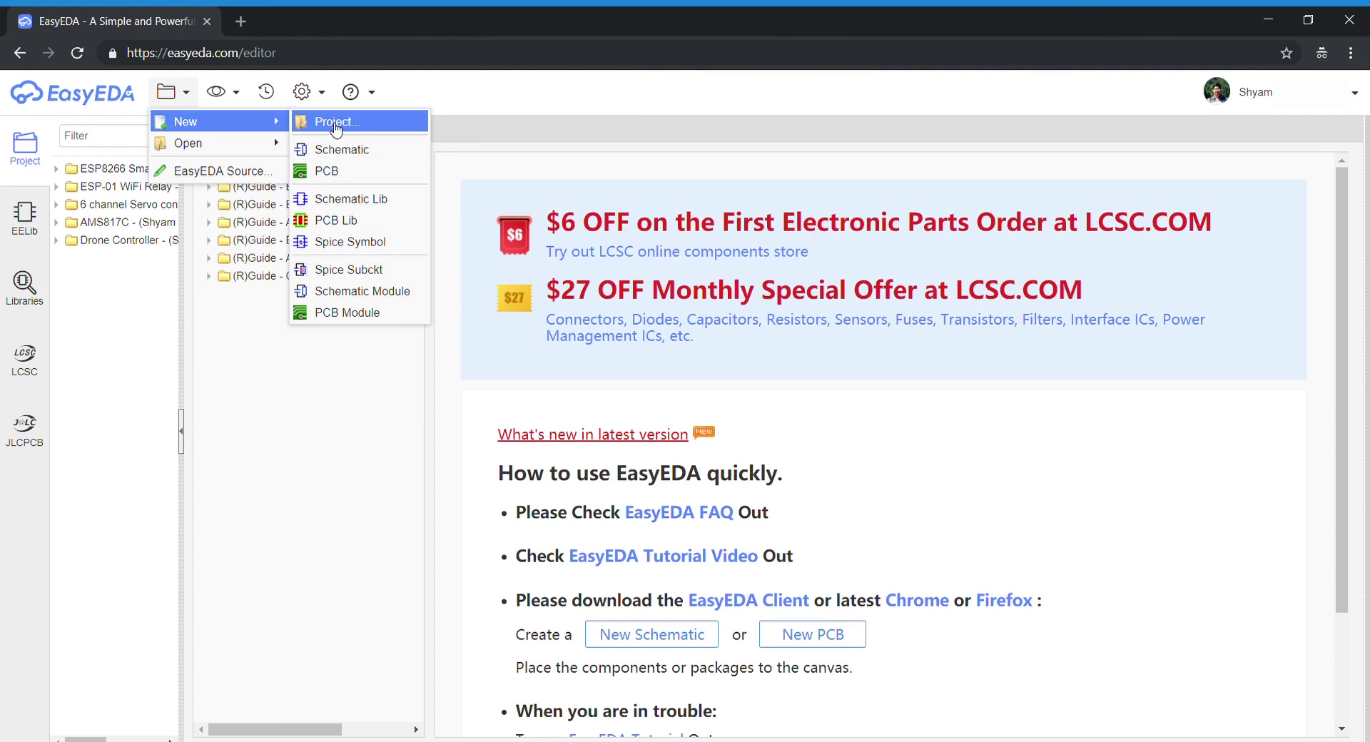
pyautogui.click(336, 123)
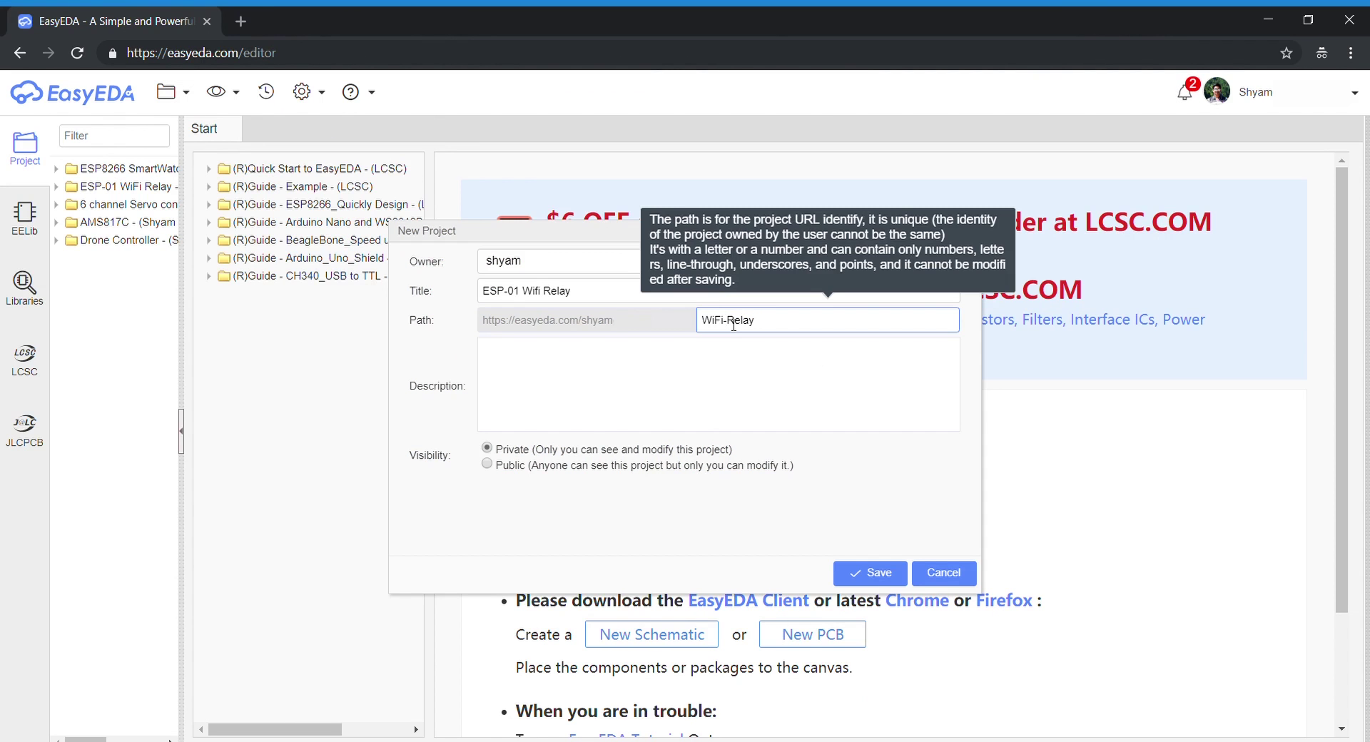
pyautogui.click(875, 576)
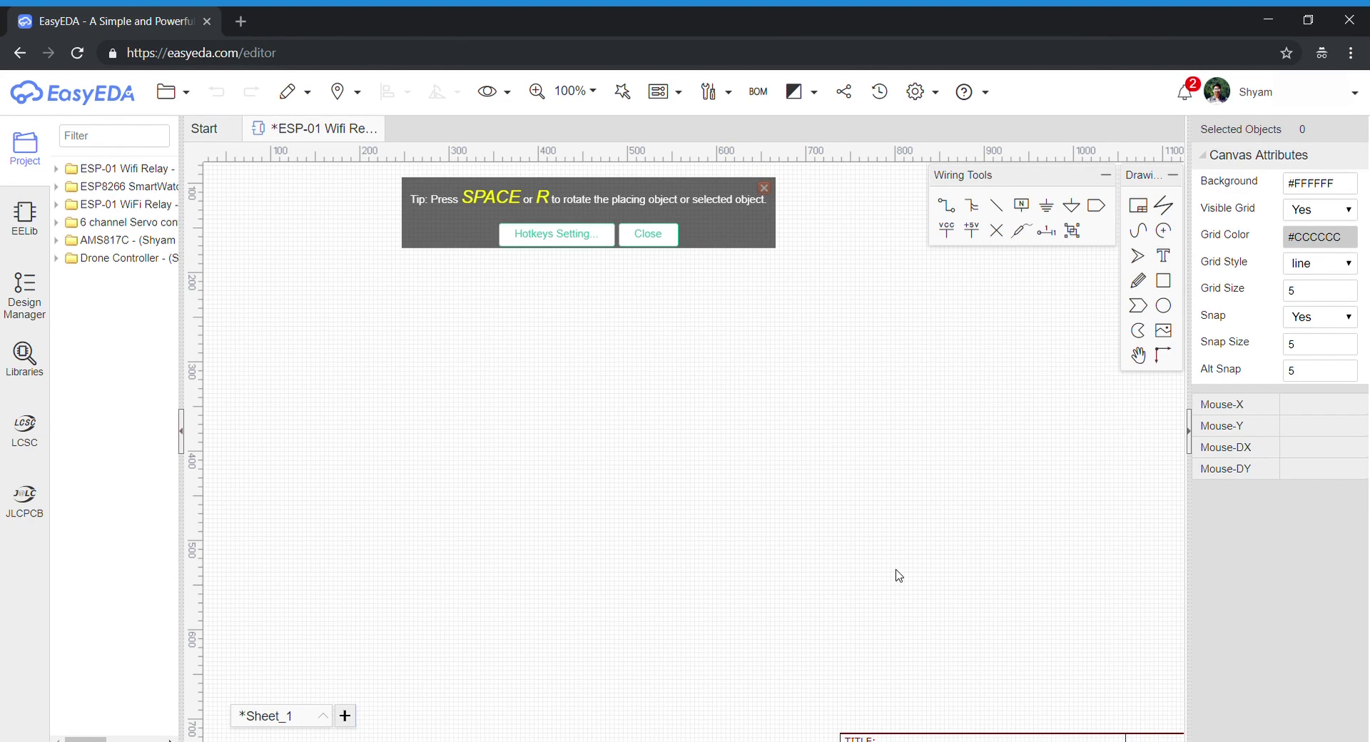
# Search the component libraries for AMS1117 and place the AMS1117-3.3 regulator on the schematic sheet
pyautogui.click(40, 357)
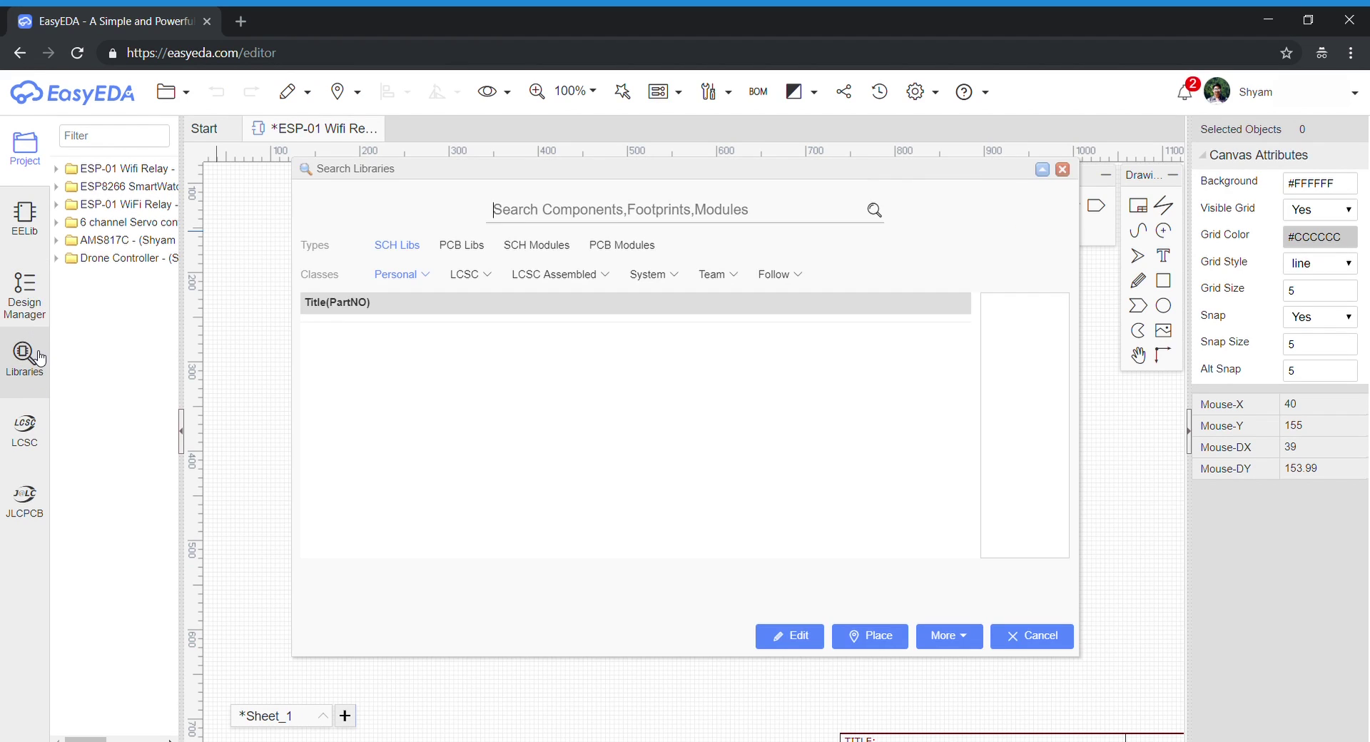
pyautogui.click(1031, 635)
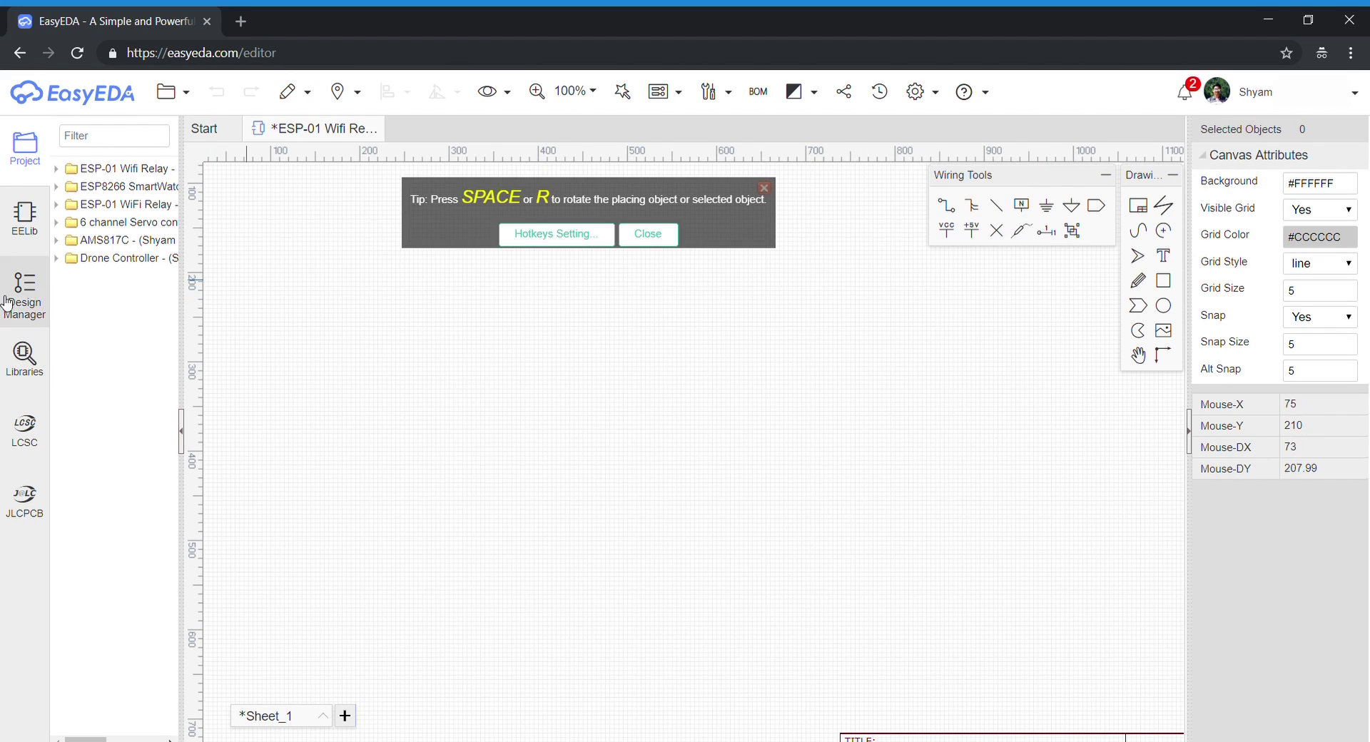
pyautogui.click(36, 243)
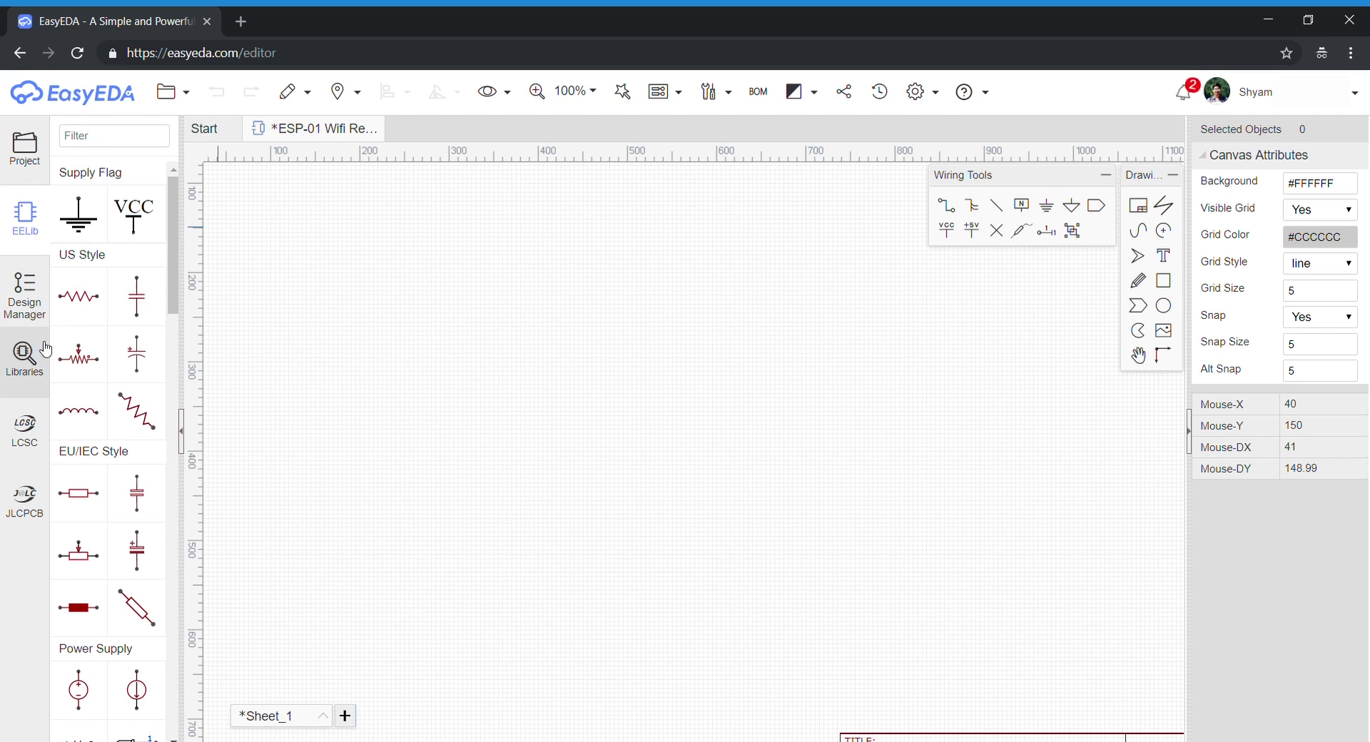
pyautogui.click(34, 366)
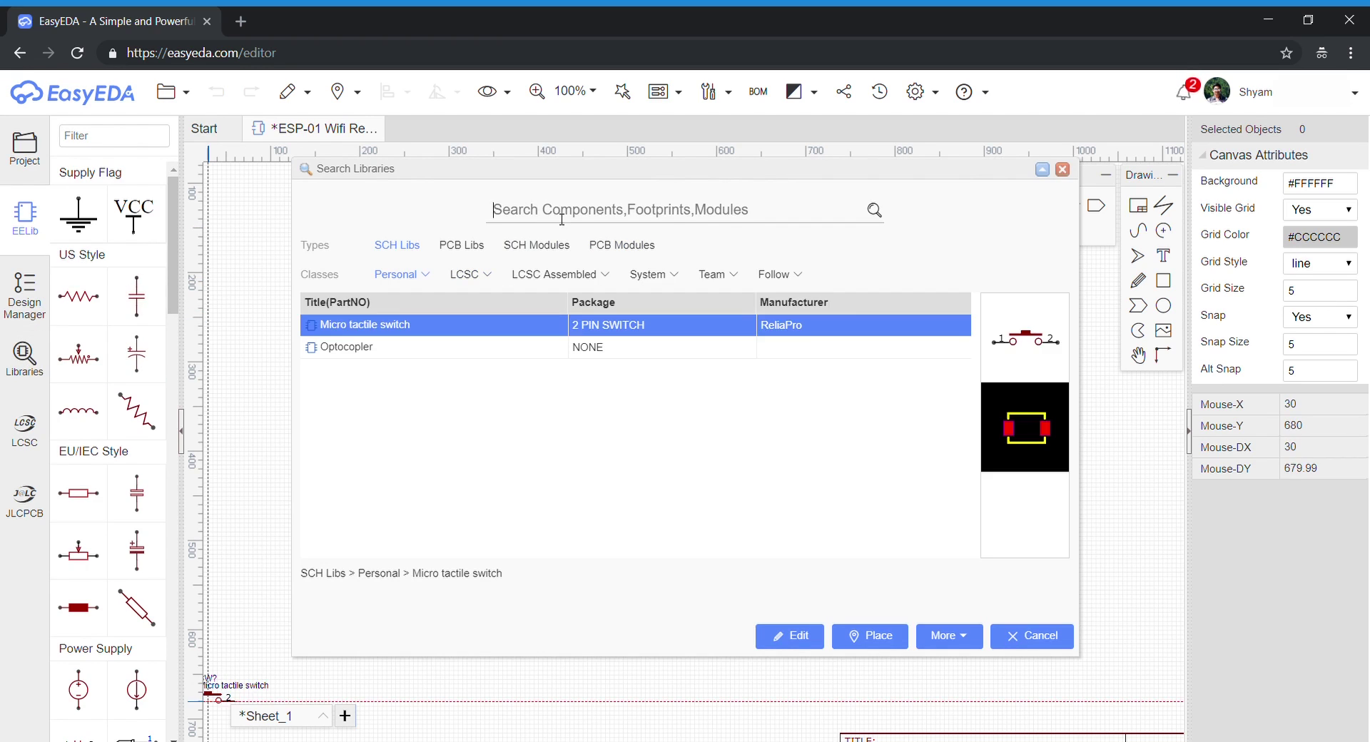
pyautogui.write('AMS')
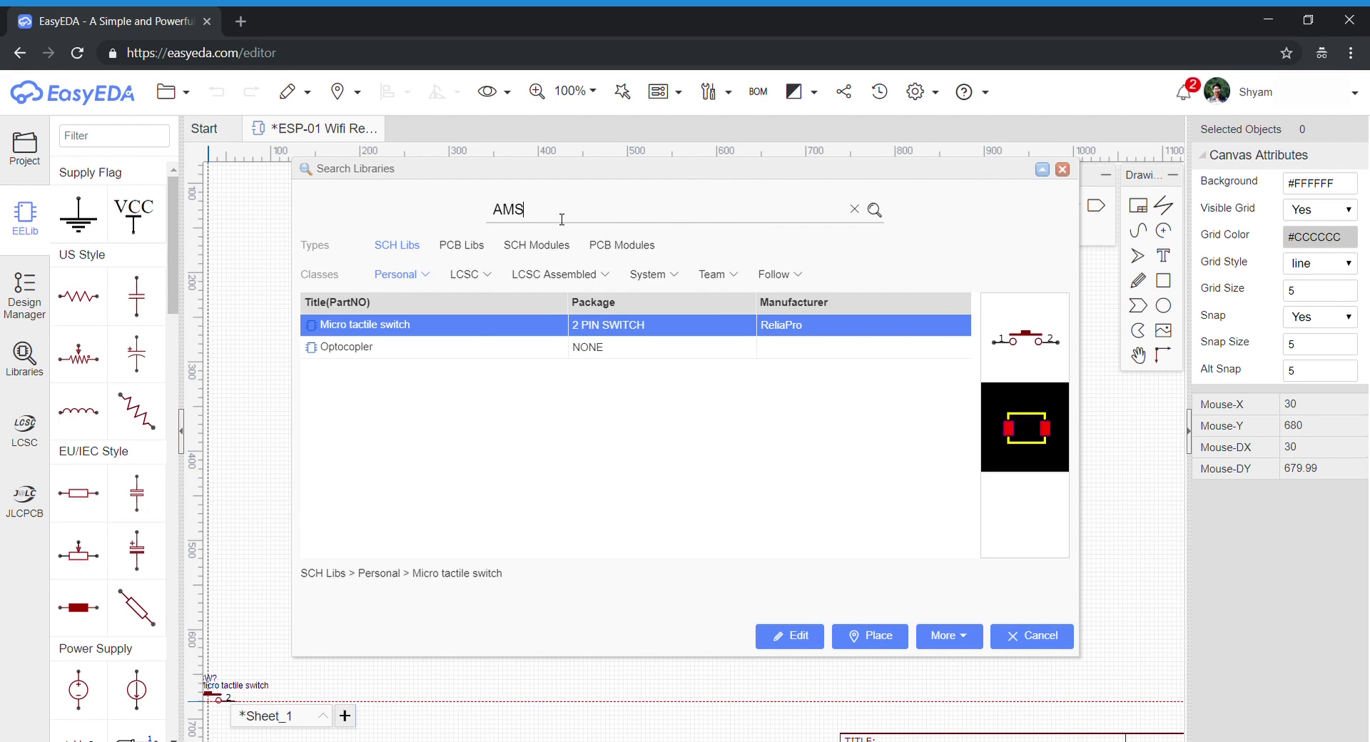
pyautogui.write('1117')
pyautogui.press('Return')
pyautogui.click(866, 638)
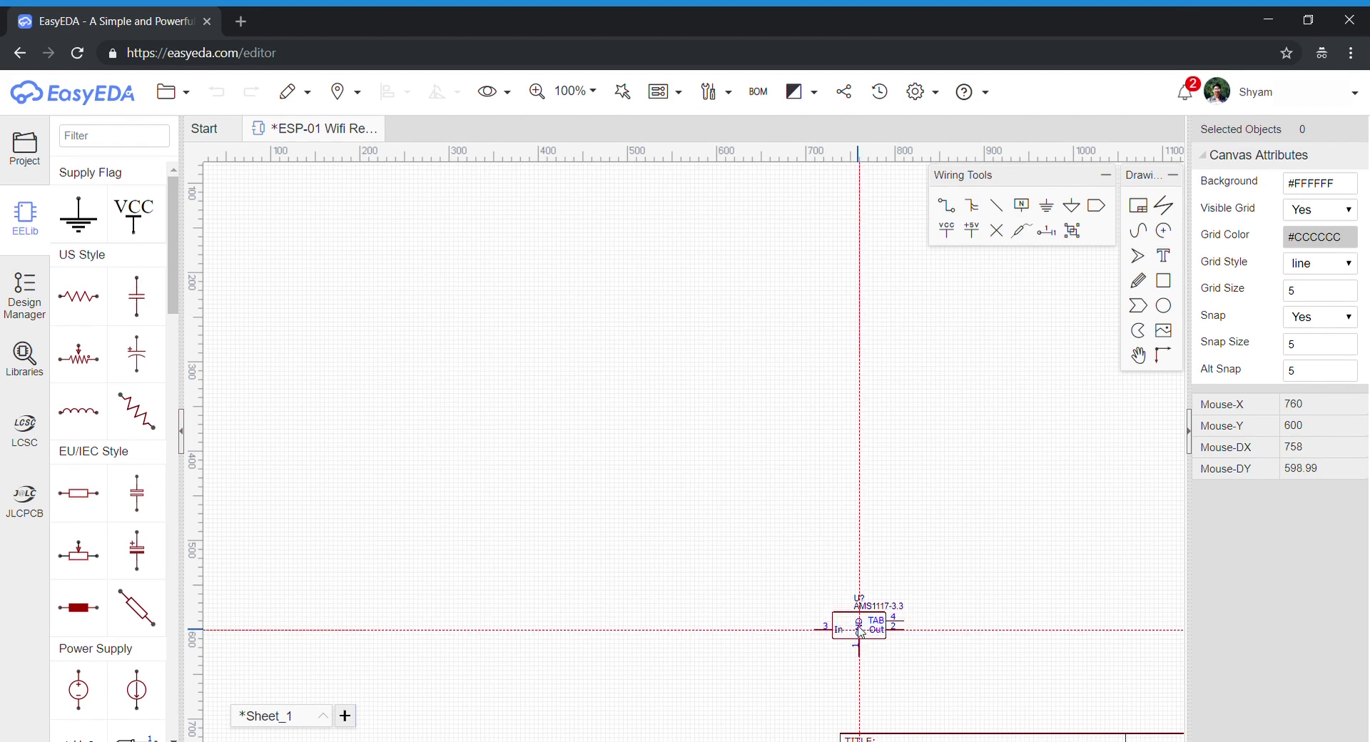
pyautogui.click(412, 321)
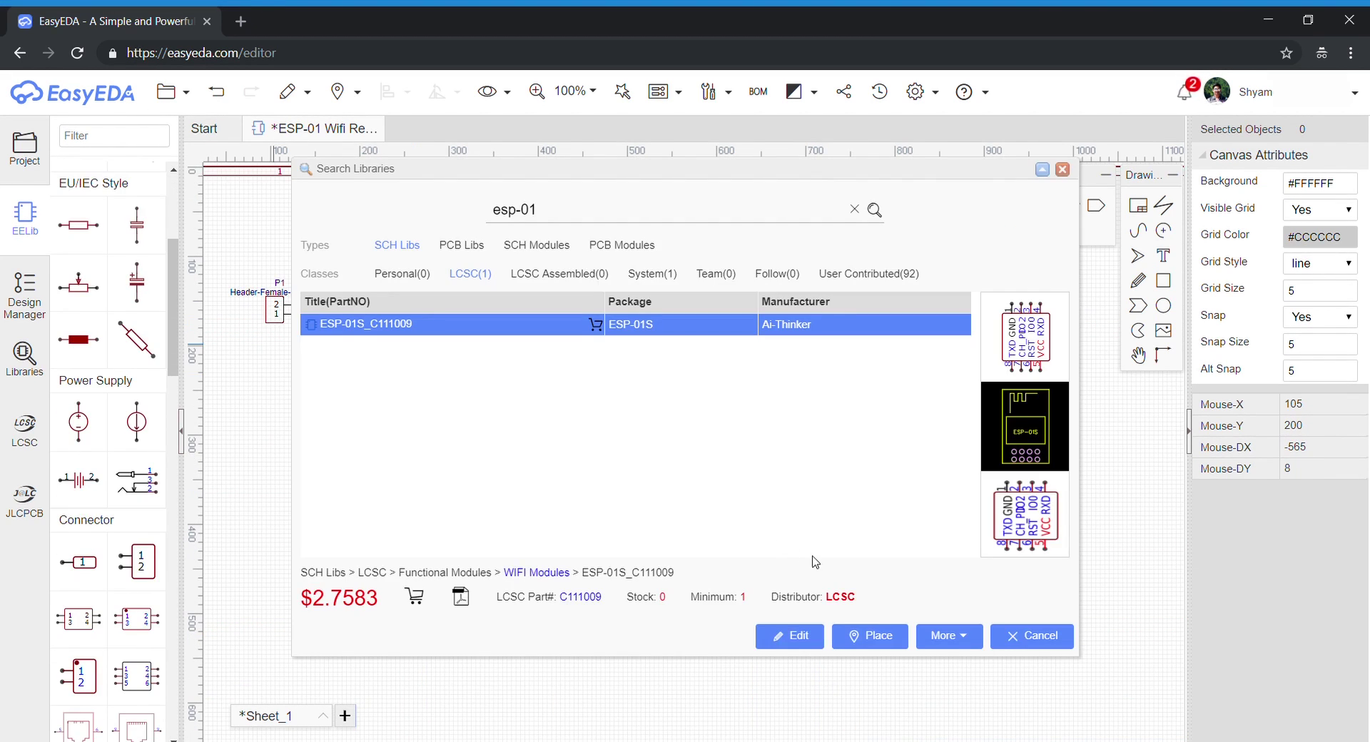
# Place the LCSC ESP-01S module below and beyond the regulator, rotated so its pins point sideways
pyautogui.click(892, 641)
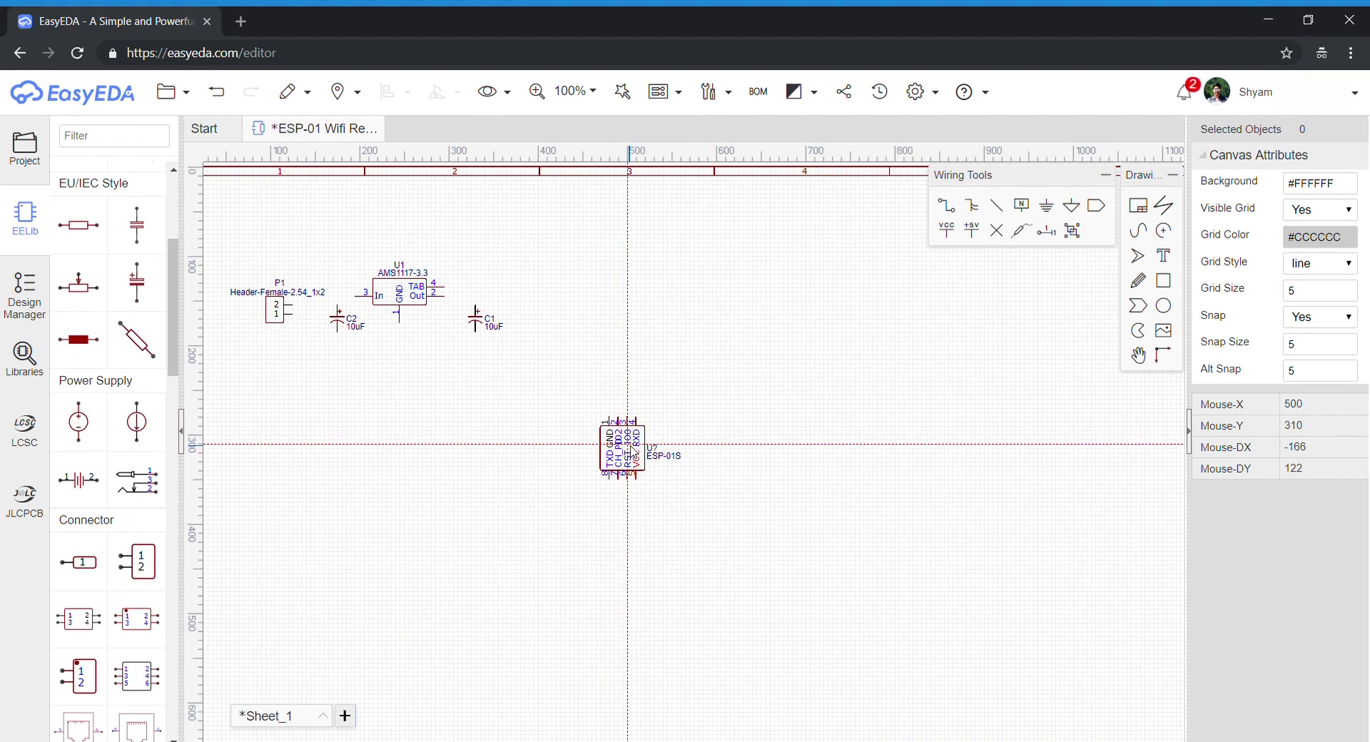
pyautogui.press('space')
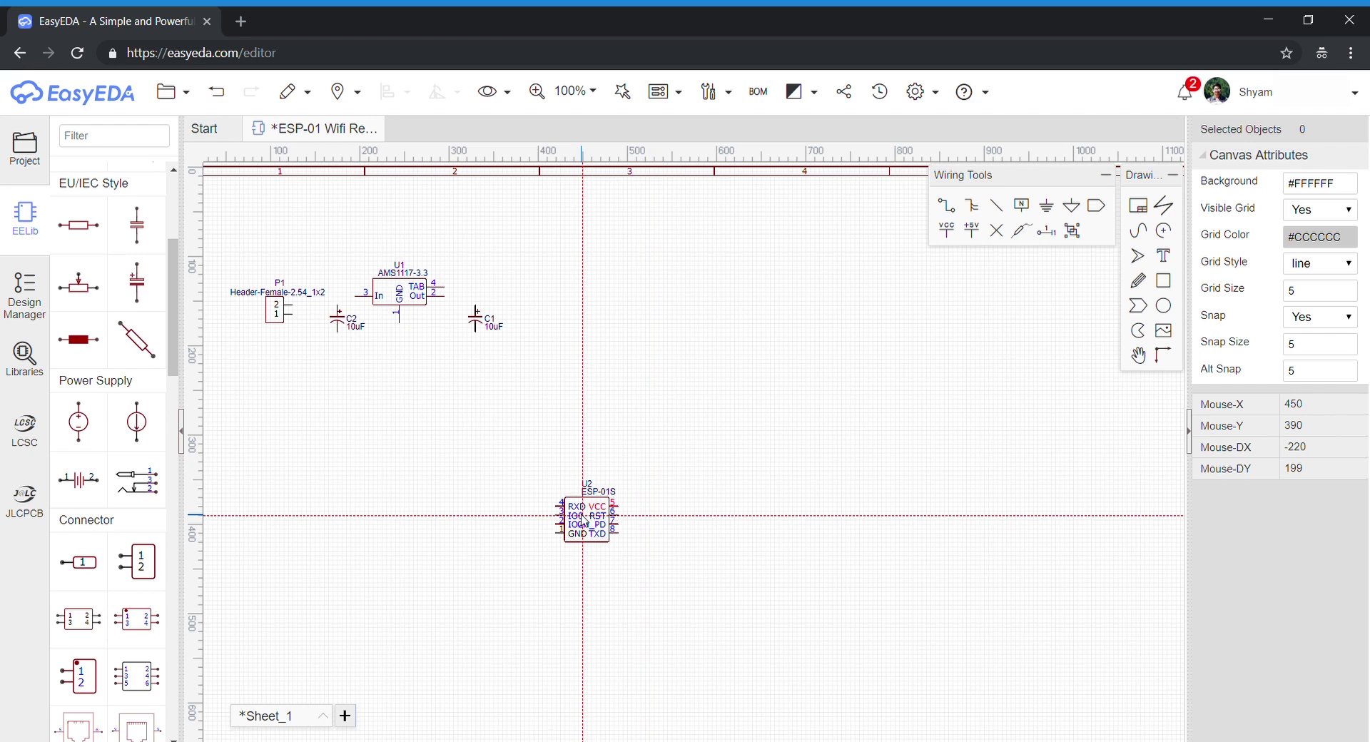
pyautogui.click(582, 520)
pyautogui.press('Escape')
pyautogui.click(603, 492)
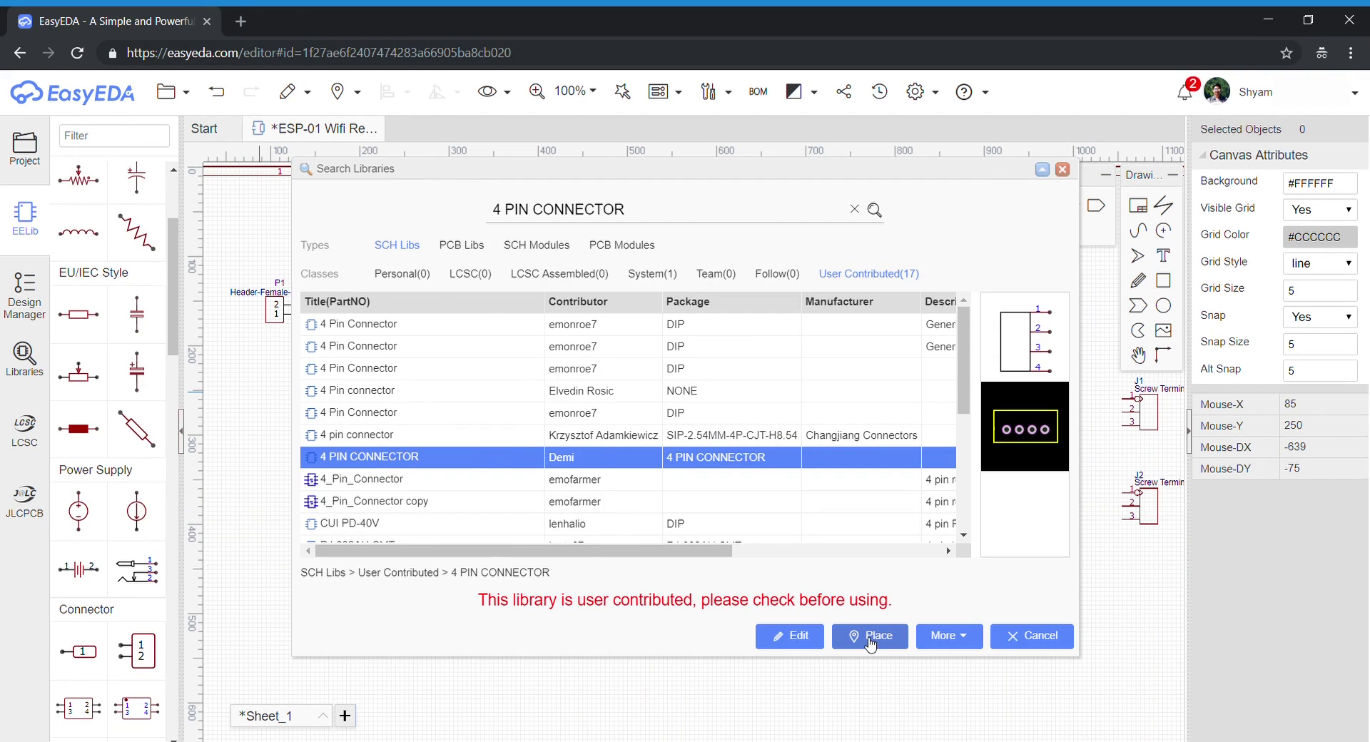
# Choose the user-contributed 4 PIN CONNECTOR and the LCSC RelayHT3F-12VDC-SHG for placement on the schematic
pyautogui.click(870, 636)
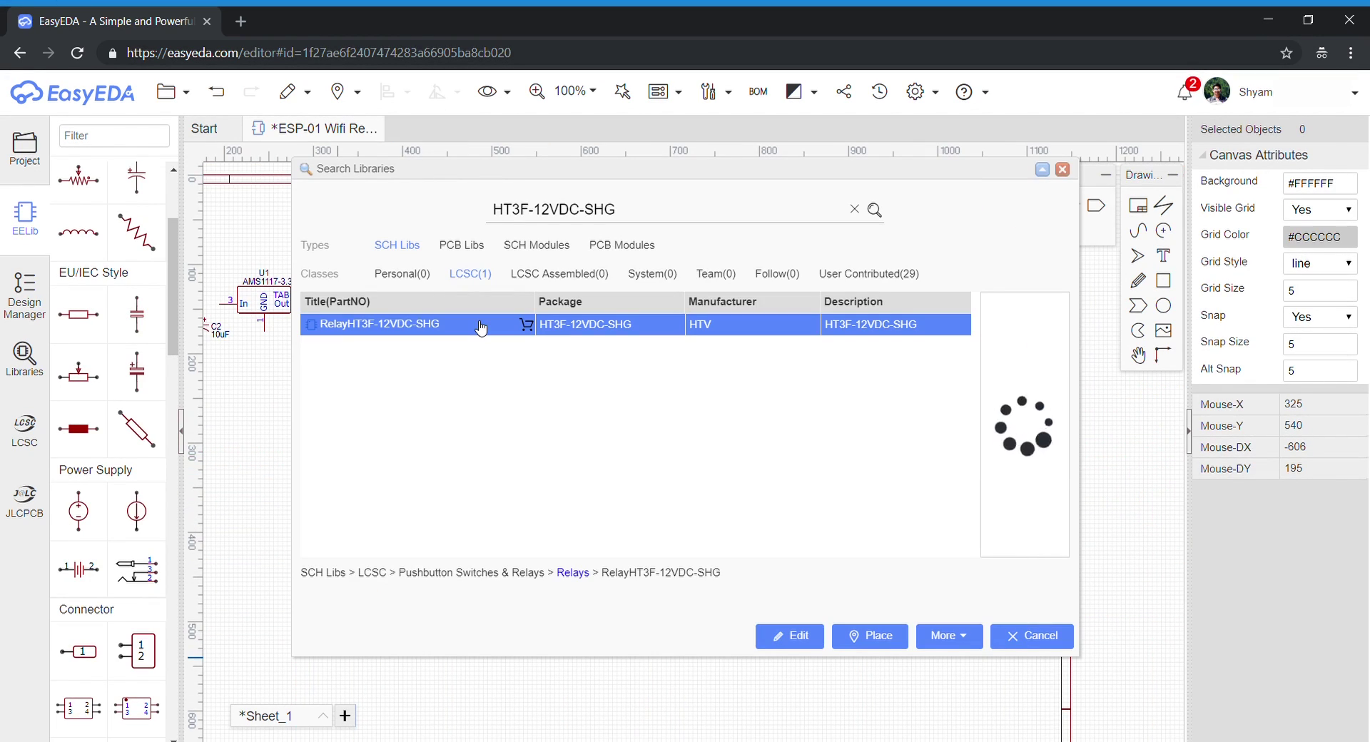
pyautogui.click(900, 646)
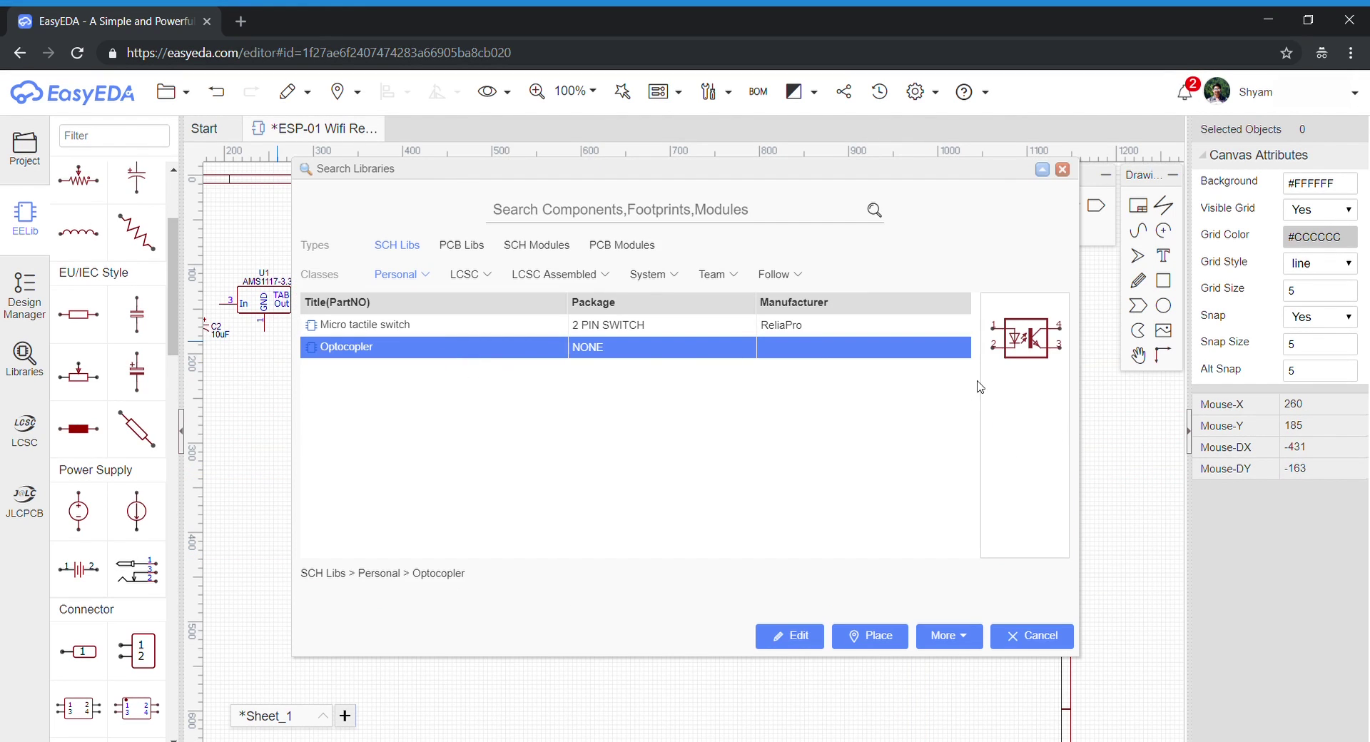
# Place two Optocopler parts from the personal library one above the other, between the two LEDs
pyautogui.click(1042, 336)
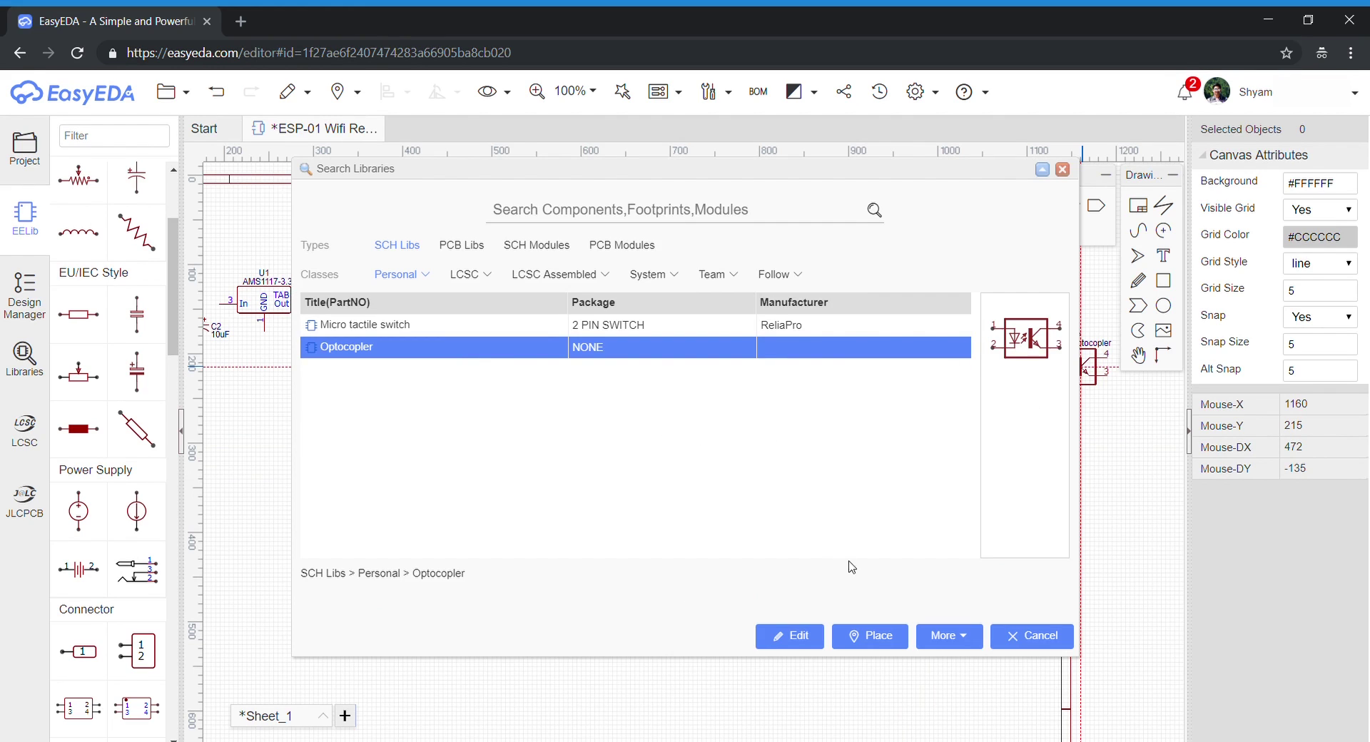
pyautogui.click(905, 639)
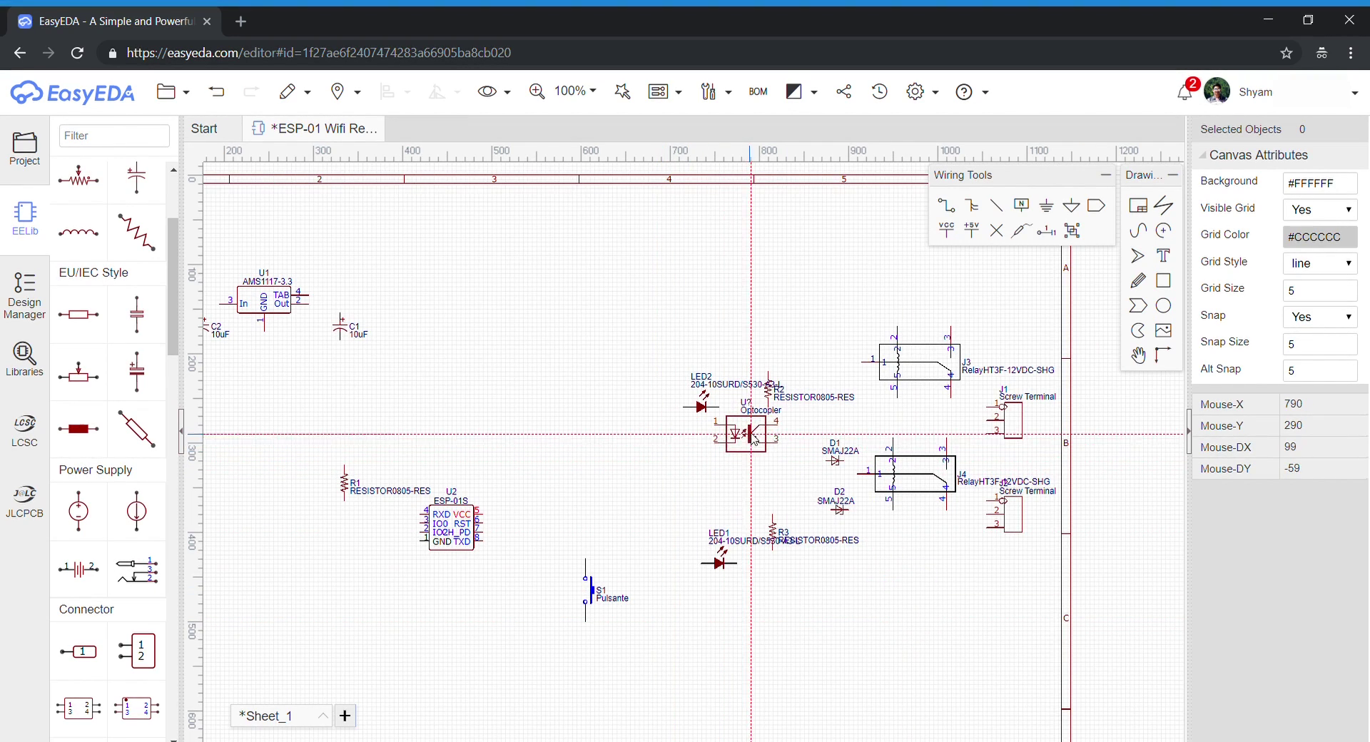
pyautogui.click(755, 443)
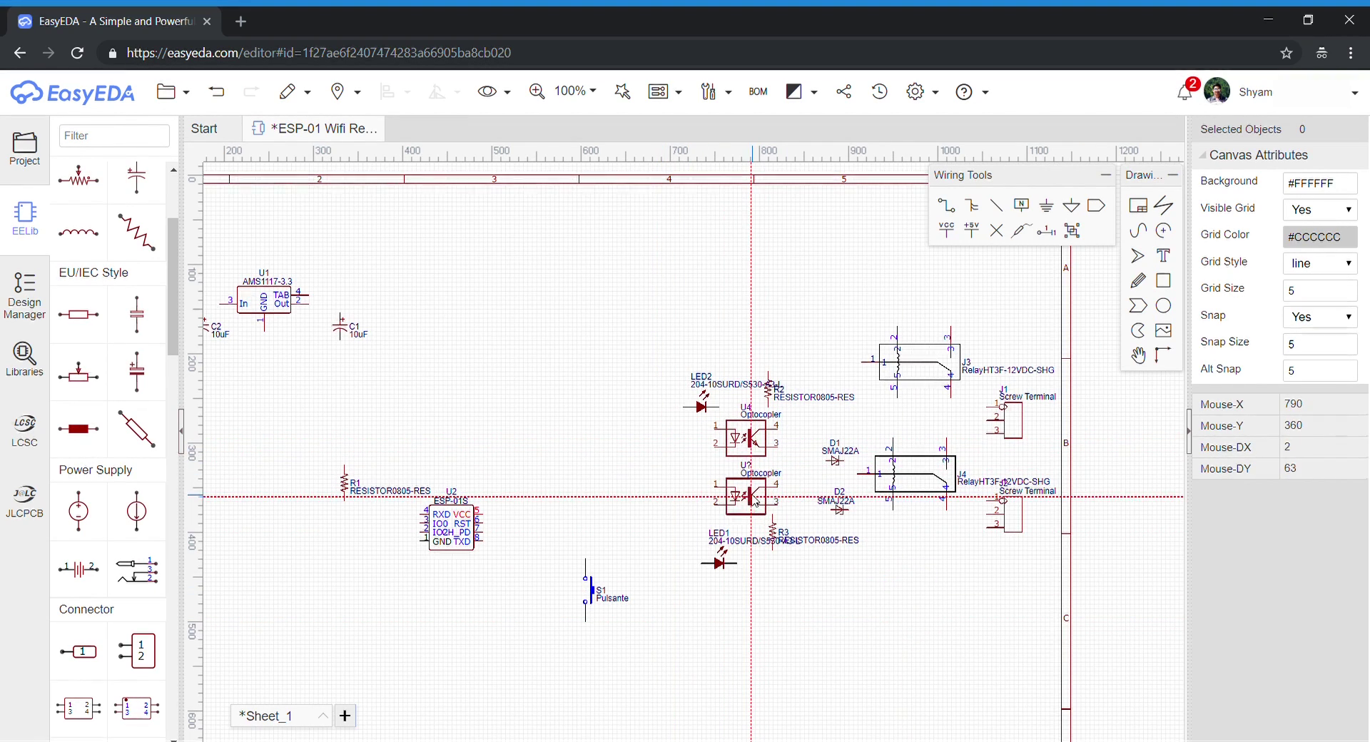
pyautogui.click(754, 499)
pyautogui.press('Escape')
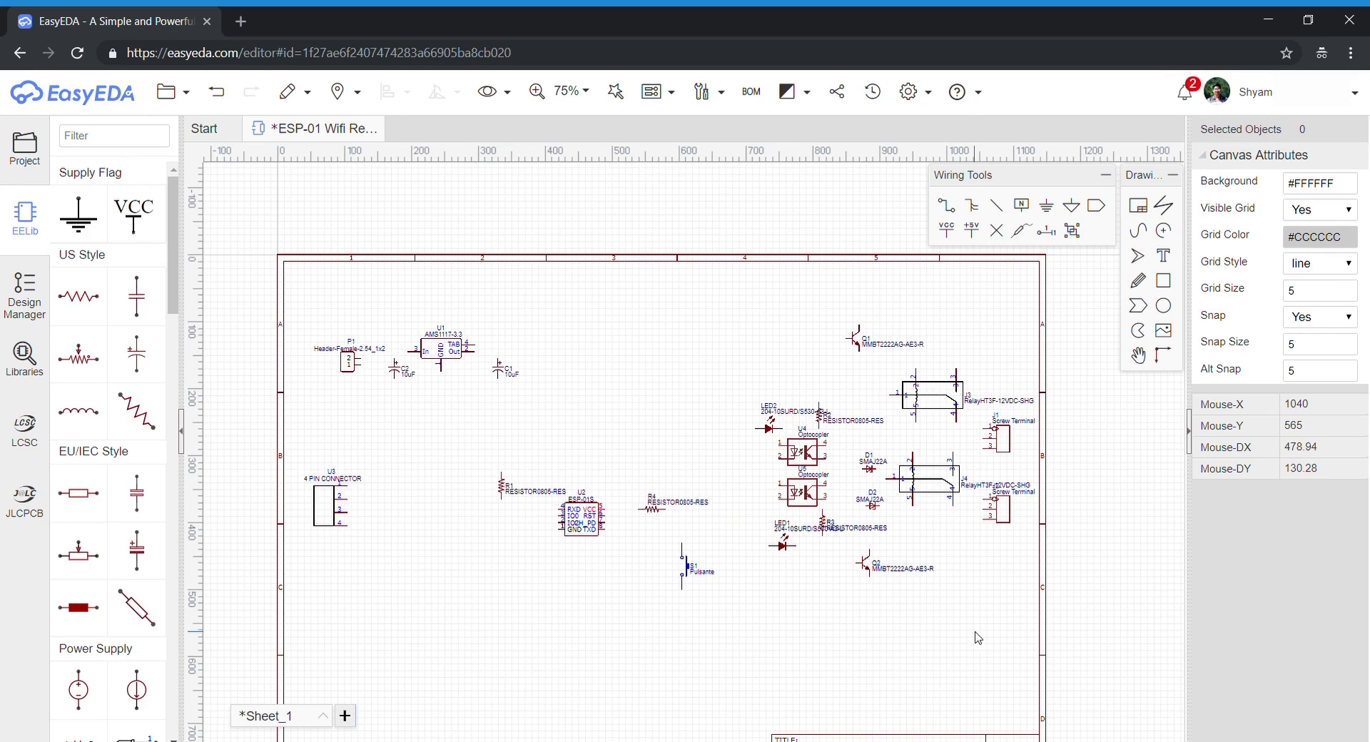
# Adjust the position of capacitor C2 near the AMS1117 input and select its 10uF value text
pyautogui.scroll(1, 618, 436)
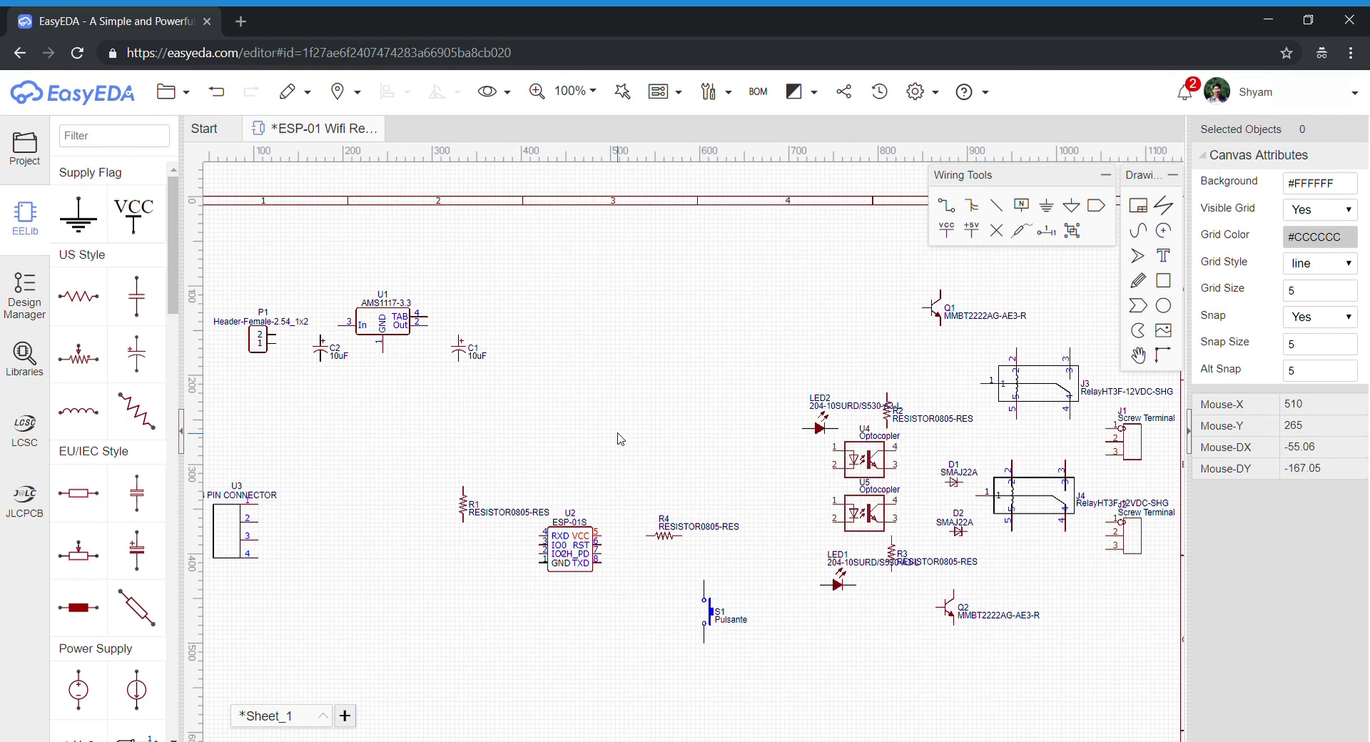
pyautogui.scroll(-2, 517, 439)
pyautogui.scroll(4, 364, 351)
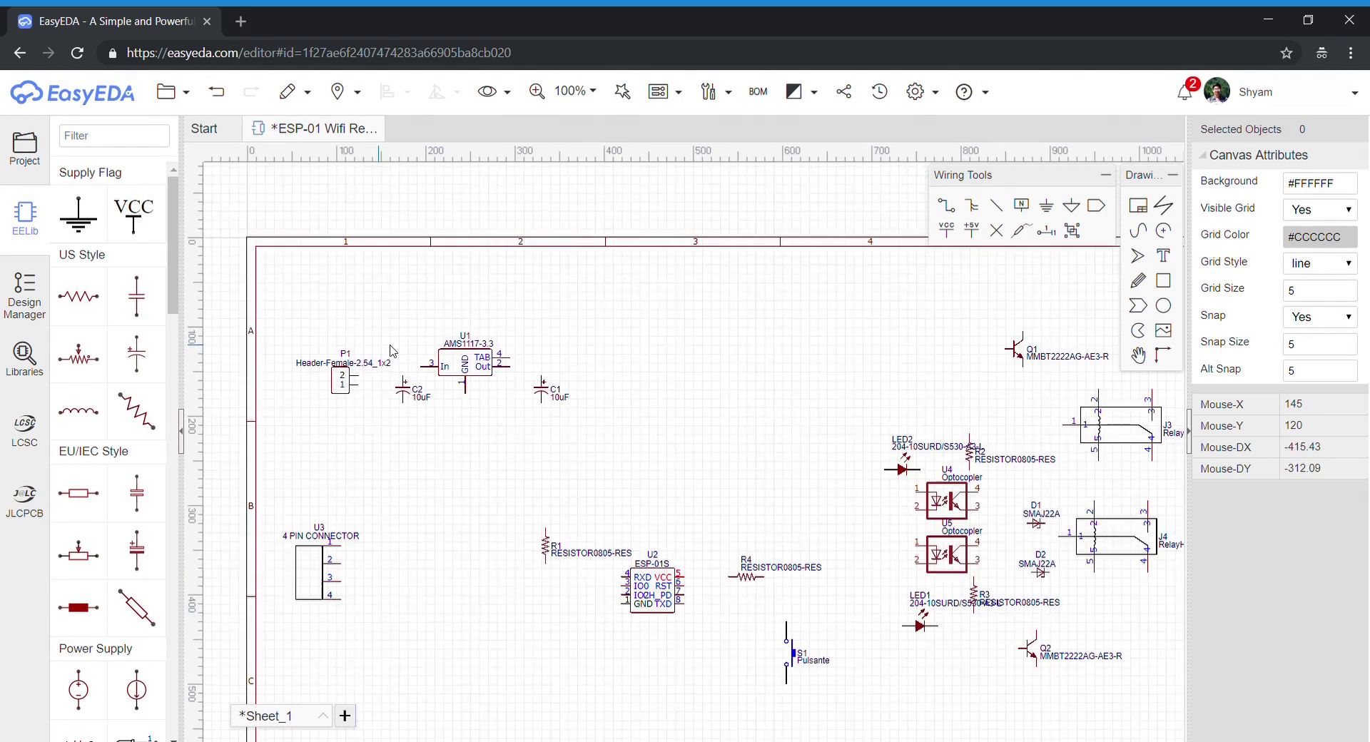
pyautogui.scroll(1, 394, 349)
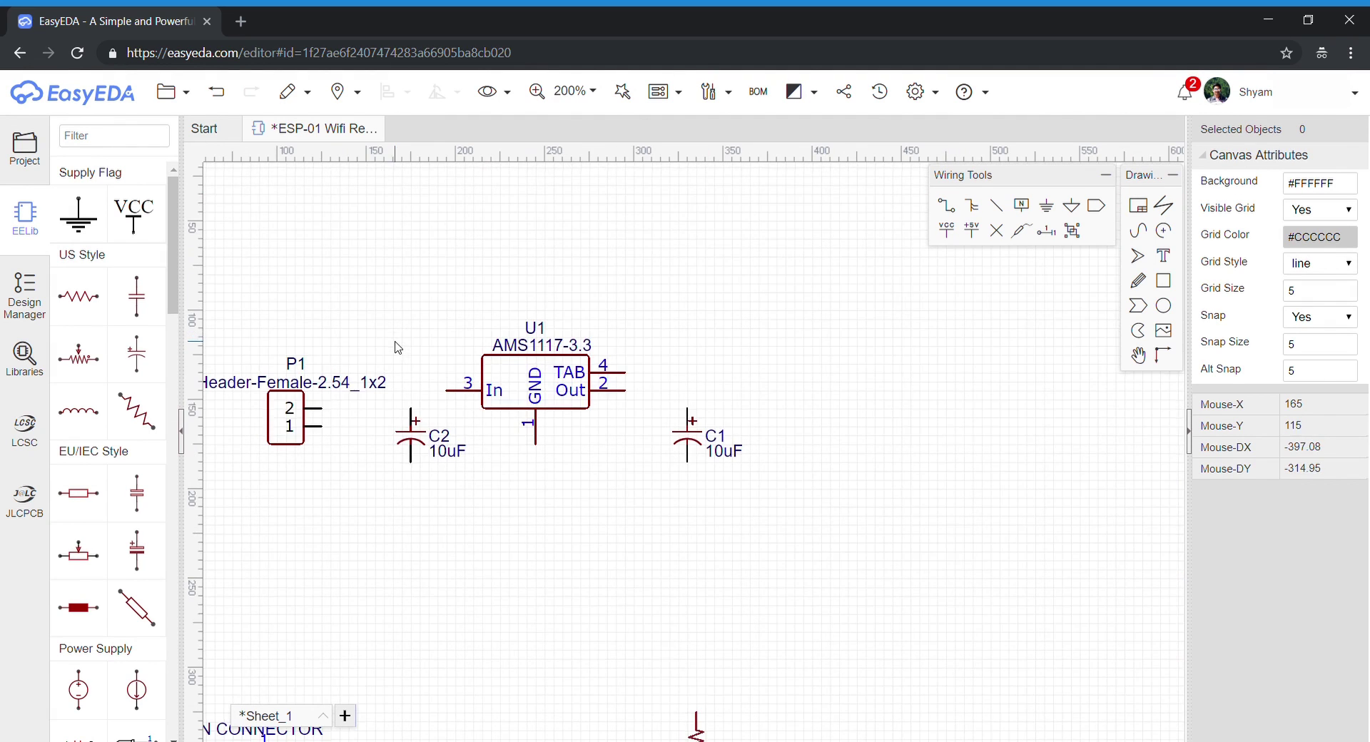
pyautogui.scroll(-1, 410, 355)
pyautogui.moveTo(409, 423); pyautogui.dragTo(405, 430)
pyautogui.click(432, 428)
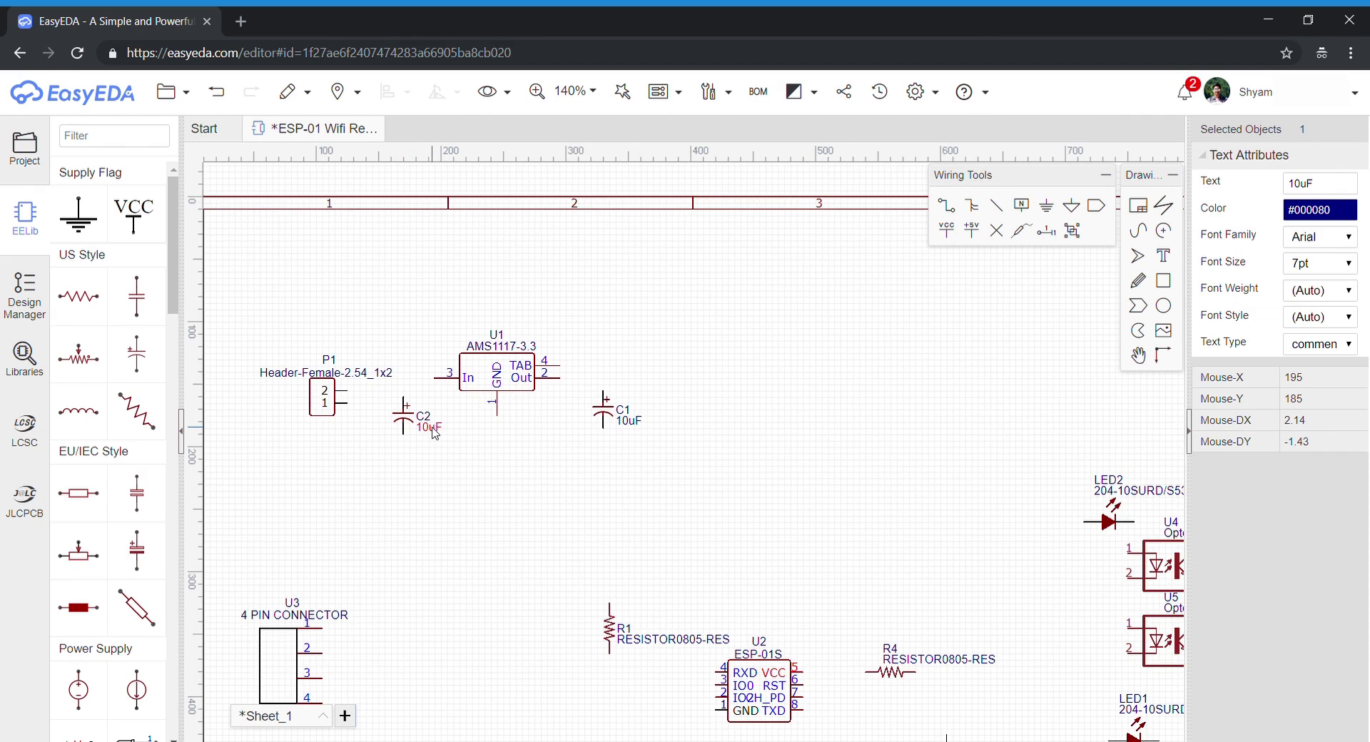
pyautogui.click(456, 450)
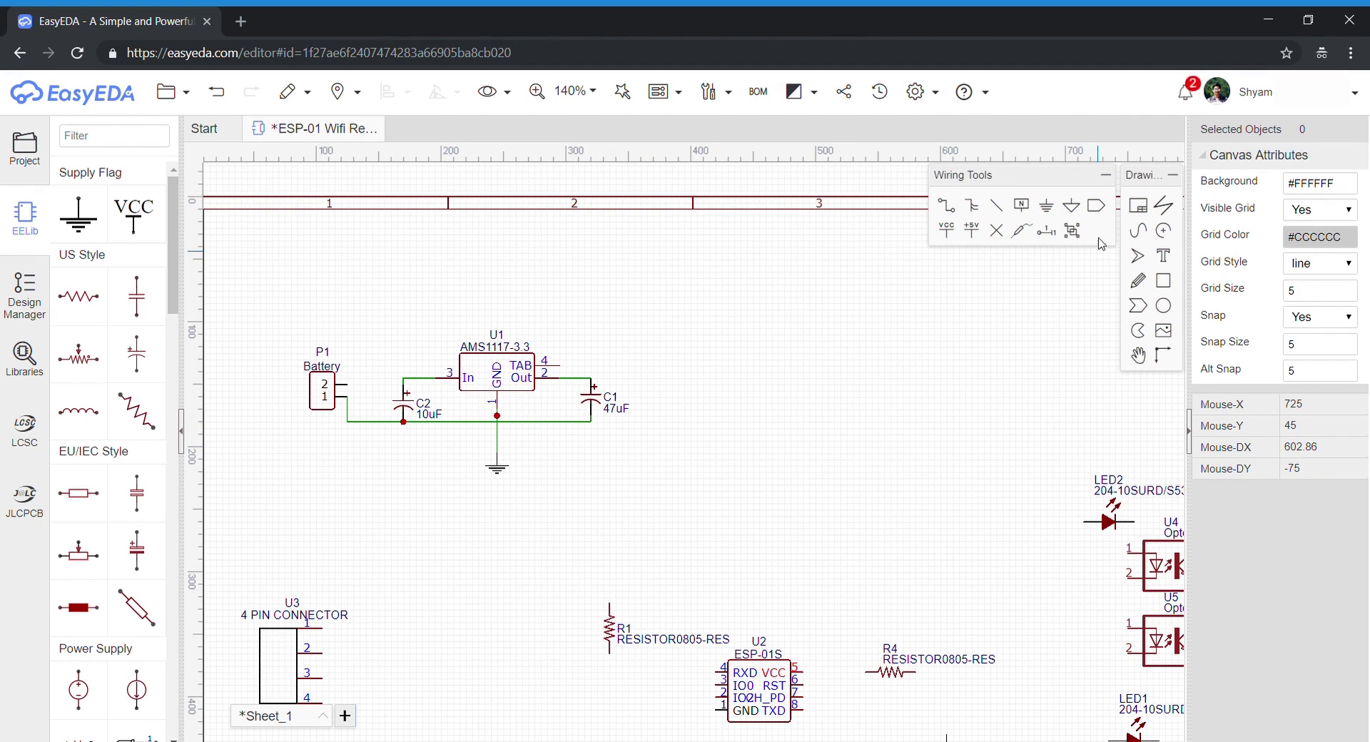
# Add a ground symbol below the regulator and place three net ports near its input and one beyond its output
pyautogui.click(1099, 211)
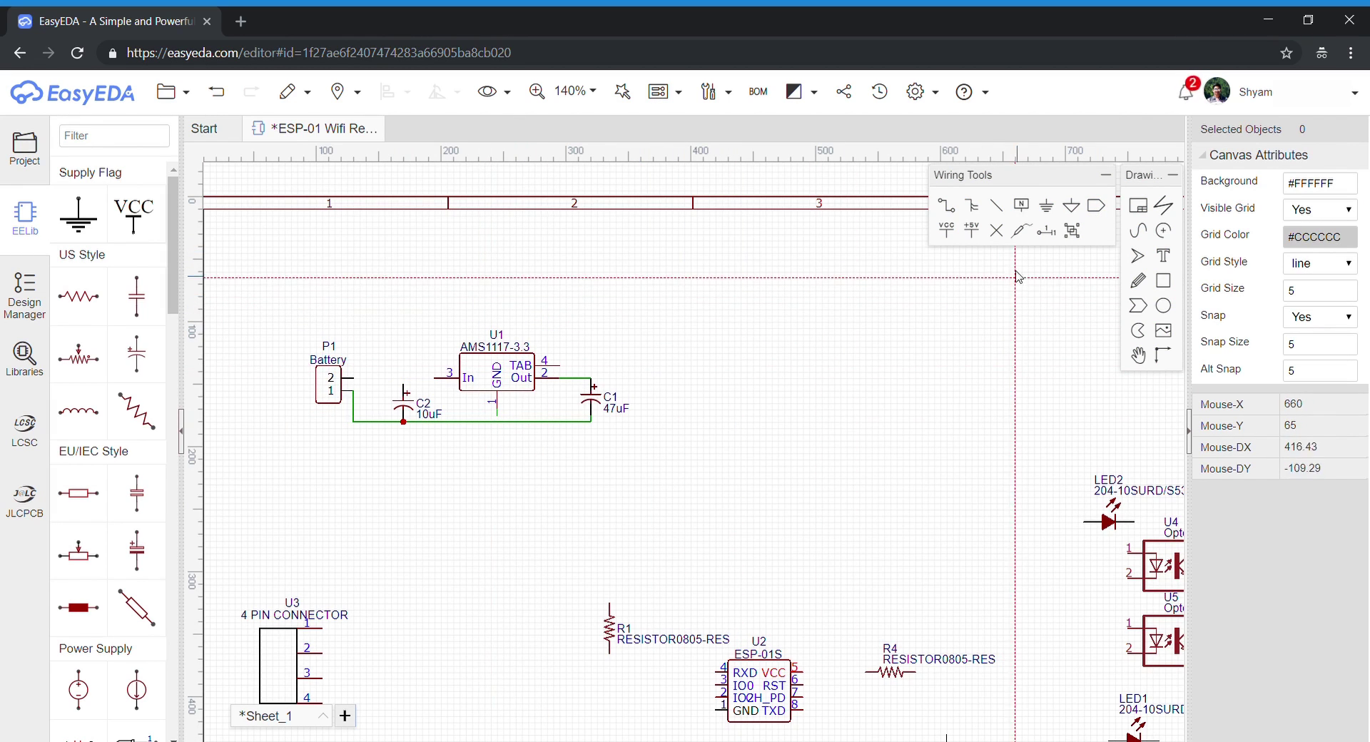
pyautogui.click(1052, 210)
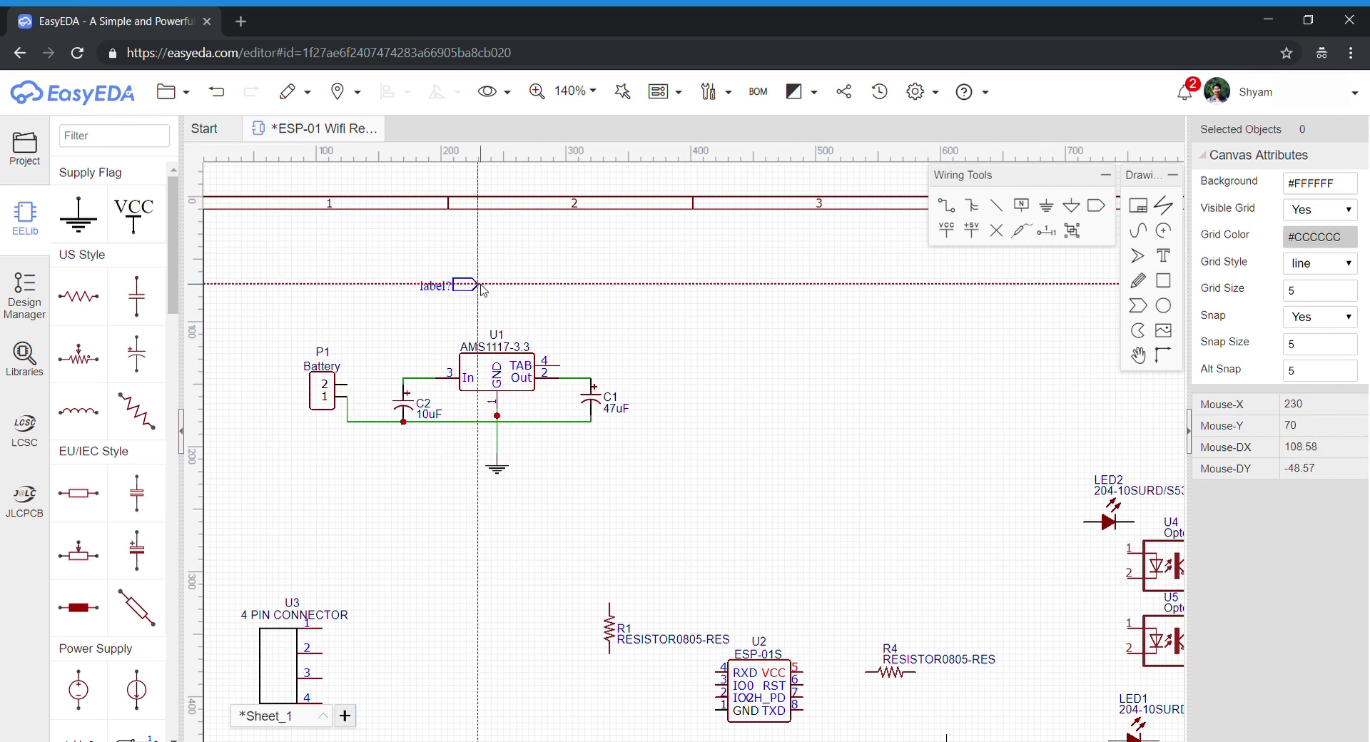
pyautogui.click(1097, 205)
pyautogui.click(433, 303)
pyautogui.click(421, 335)
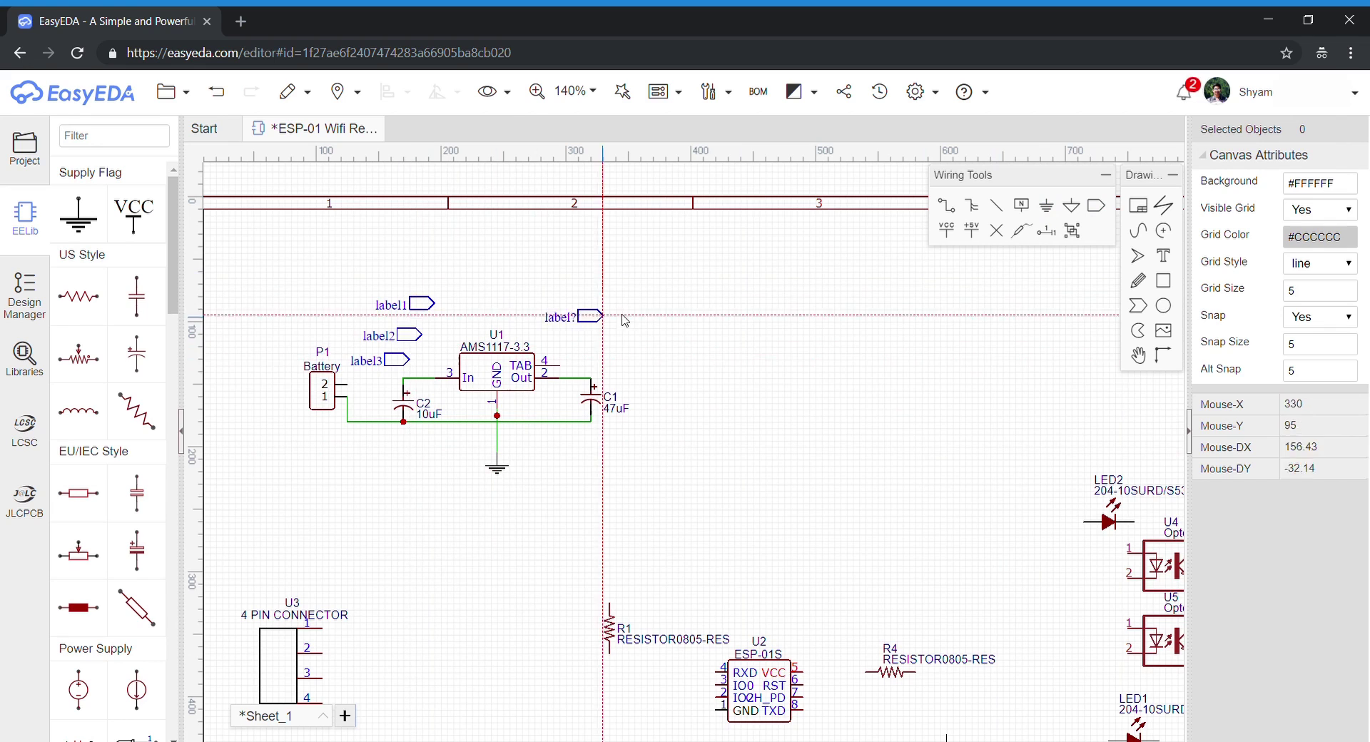
pyautogui.click(408, 359)
pyautogui.click(661, 378)
pyautogui.press('Escape')
# Name the topmost net port RLVCC and the port directly below it VCC
pyautogui.click(385, 306)
pyautogui.rightClick(383, 307)
pyautogui.moveTo(1326, 184); pyautogui.dragTo(1279, 195)
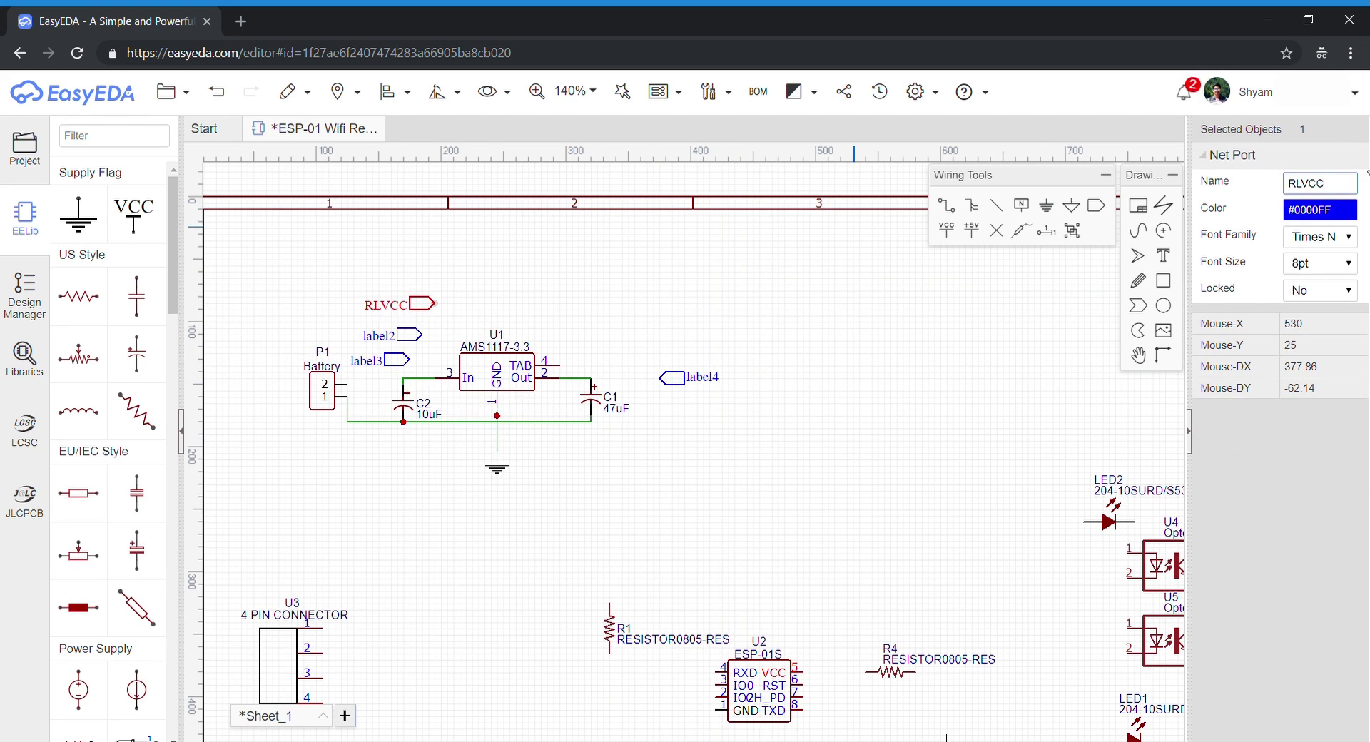
pyautogui.click(398, 293)
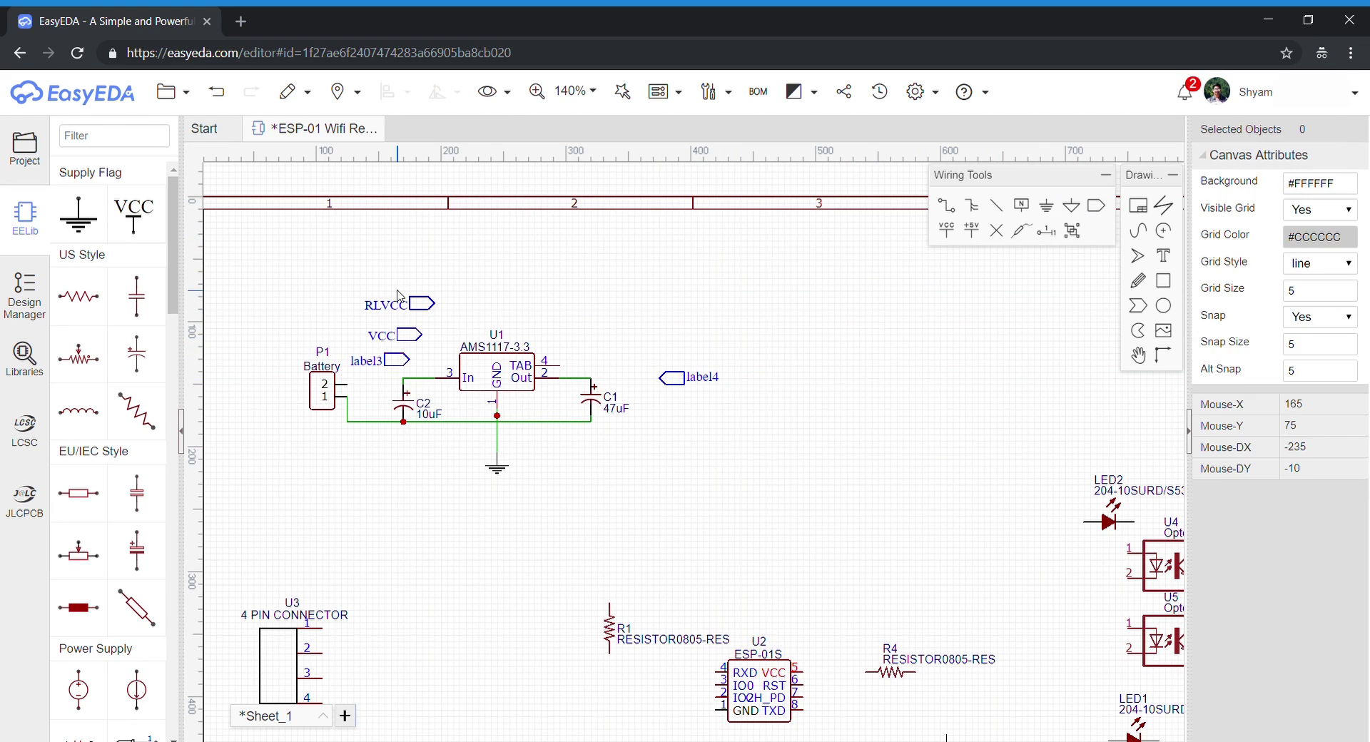
# Name the lowest net port on the regulator's input side VCC and the output-side port 3.3V
pyautogui.click(397, 363)
pyautogui.doubleClick(1287, 187)
pyautogui.write('VCC')
pyautogui.click(800, 357)
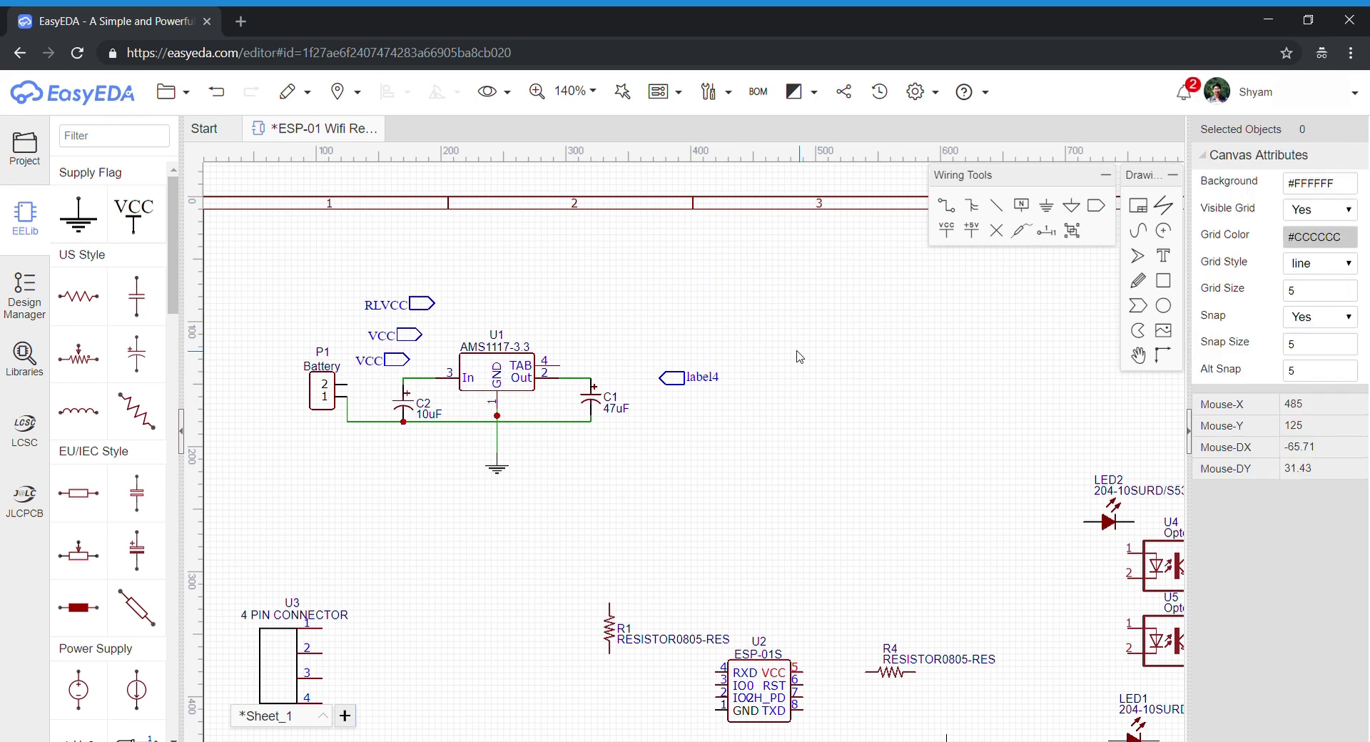
pyautogui.click(703, 378)
pyautogui.doubleClick(1353, 187)
pyautogui.click(892, 344)
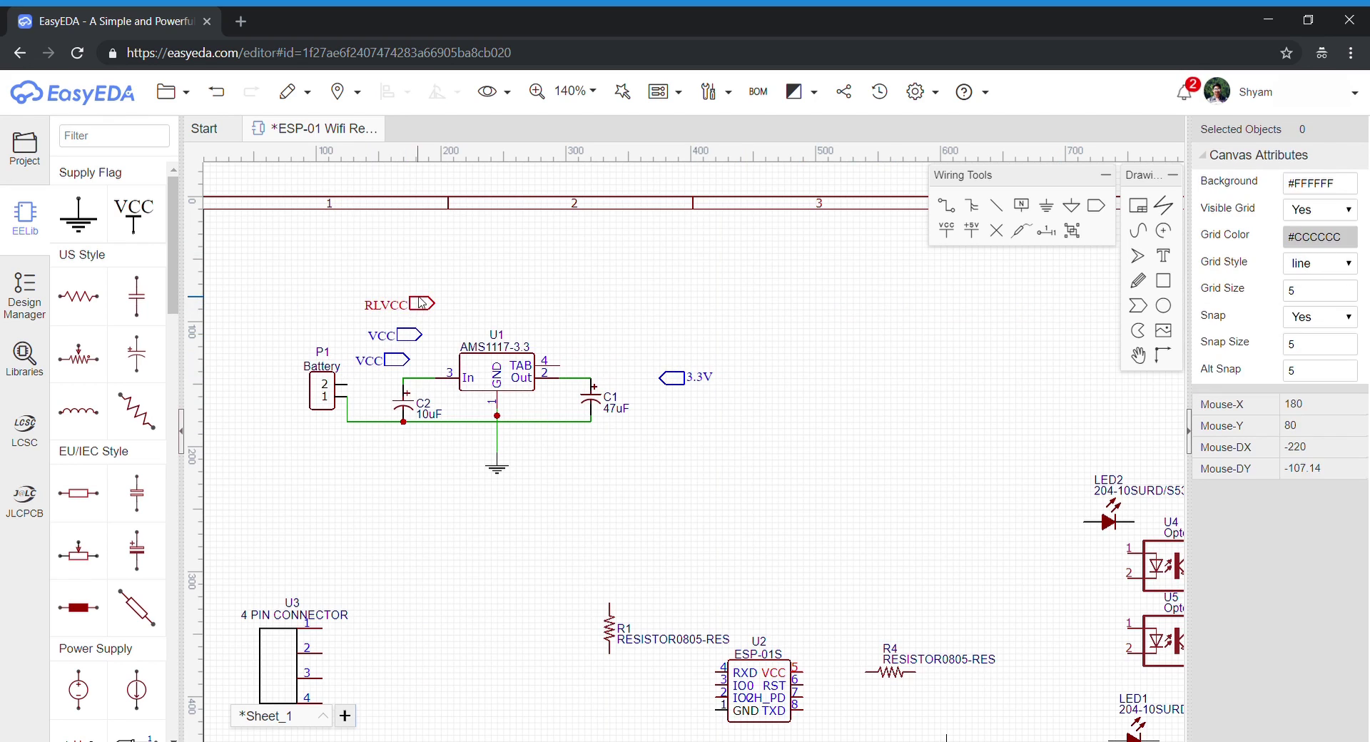
# Flip and reposition the RLVCC and VCC net ports around the regulator input, and move battery connector P1 further out
pyautogui.moveTo(419, 300); pyautogui.dragTo(439, 299)
pyautogui.press('x')
pyautogui.moveTo(326, 378); pyautogui.dragTo(307, 378)
pyautogui.press('x')
pyautogui.moveTo(398, 359)
pyautogui.mouseDown()
pyautogui.moveTo(363, 346)
pyautogui.moveTo(460, 260)
pyautogui.moveTo(347, 357)
pyautogui.mouseUp()
pyautogui.click(446, 275)
# Wire battery pin 2 to the top of C2 and join the lower VCC port and the RLVCC port to that line
pyautogui.press('w')
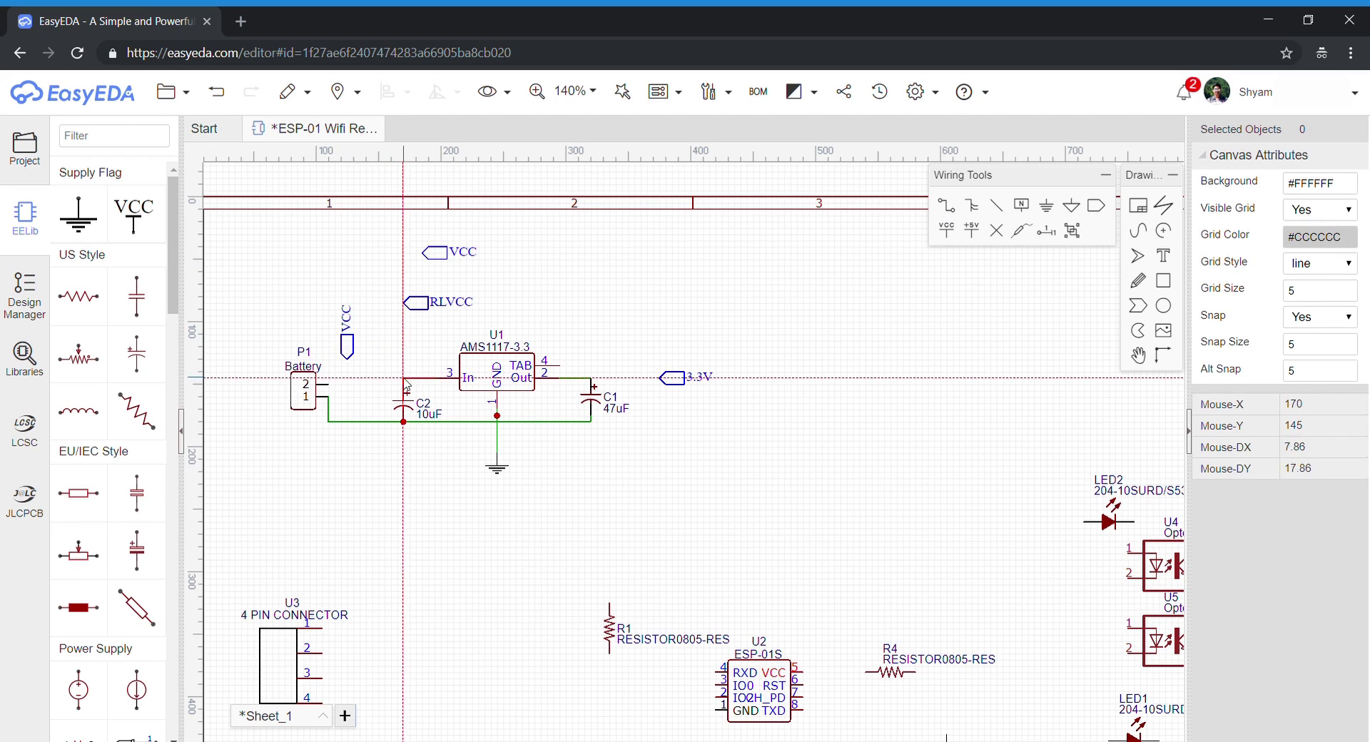
pyautogui.click(403, 378)
pyautogui.click(328, 384)
pyautogui.click(347, 359)
pyautogui.click(347, 379)
pyautogui.click(404, 303)
pyautogui.click(403, 378)
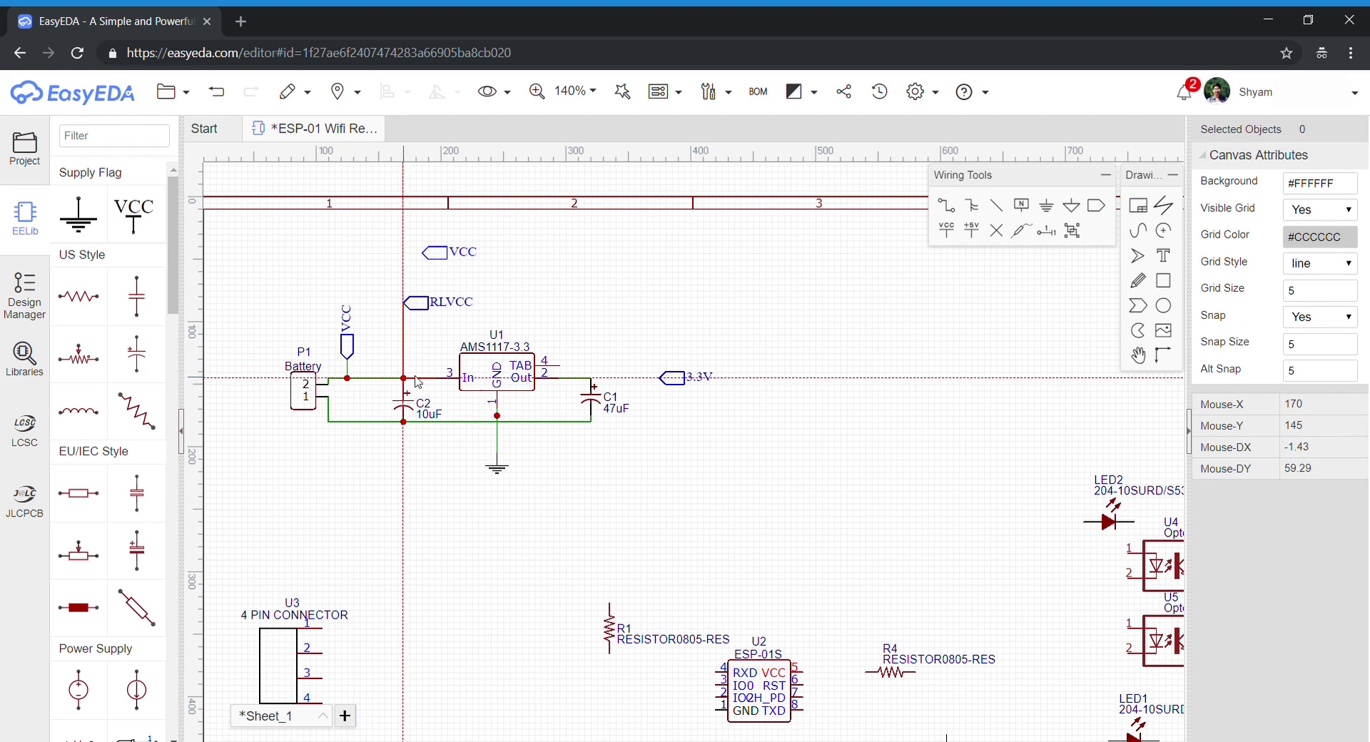
pyautogui.rightClick(403, 378)
# Delete the spare VCC port, wire the regulator's output to the 3.3V port, and move the remaining VCC port higher
pyautogui.click(440, 259)
pyautogui.press('Delete')
pyautogui.press('w')
pyautogui.click(591, 378)
pyautogui.click(660, 378)
pyautogui.rightClick(665, 386)
pyautogui.moveTo(347, 347); pyautogui.dragTo(347, 310)
pyautogui.moveTo(496, 372); pyautogui.dragTo(453, 365)
# Rotate the 4 PIN CONNECTOR text to vertical and place it along the side of U3 opposite its pins
pyautogui.scroll(-4, 400, 399)
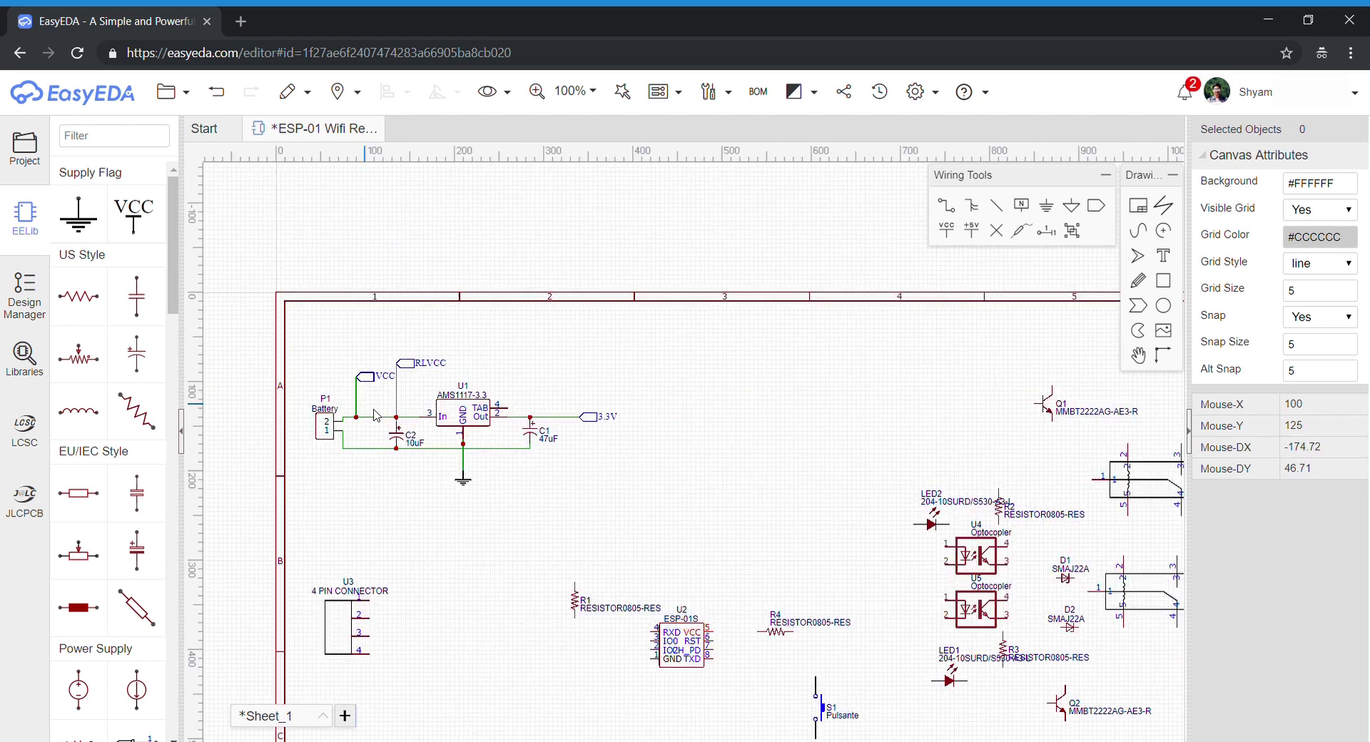
pyautogui.moveTo(488, 358); pyautogui.dragTo(519, 314, button='right')
pyautogui.scroll(5, 412, 528)
pyautogui.click(420, 396)
pyautogui.press('space')
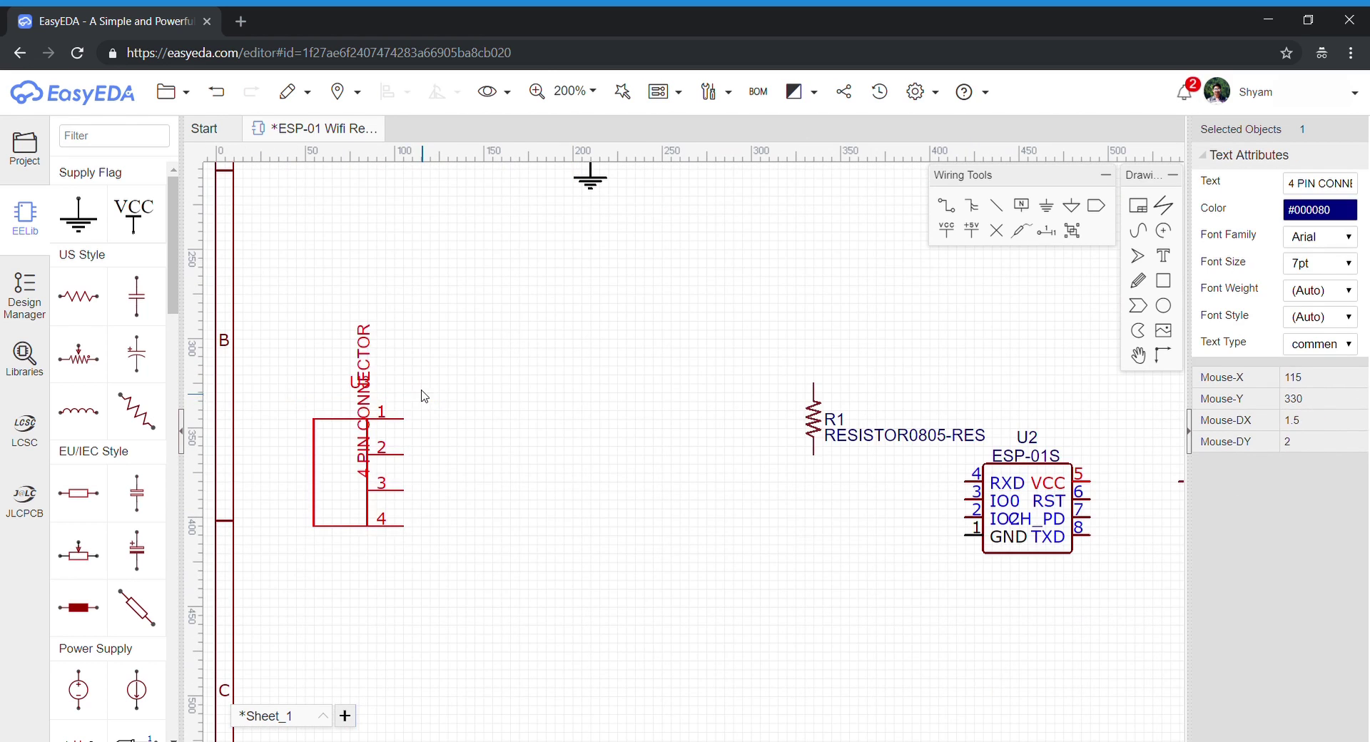
pyautogui.moveTo(365, 396); pyautogui.dragTo(296, 465)
pyautogui.click(531, 393)
# Place net ports beside pins 1, 3 and 4 of U3 and a ground symbol level with pin 2
pyautogui.click(1096, 205)
pyautogui.click(438, 419)
pyautogui.click(438, 455)
pyautogui.click(438, 490)
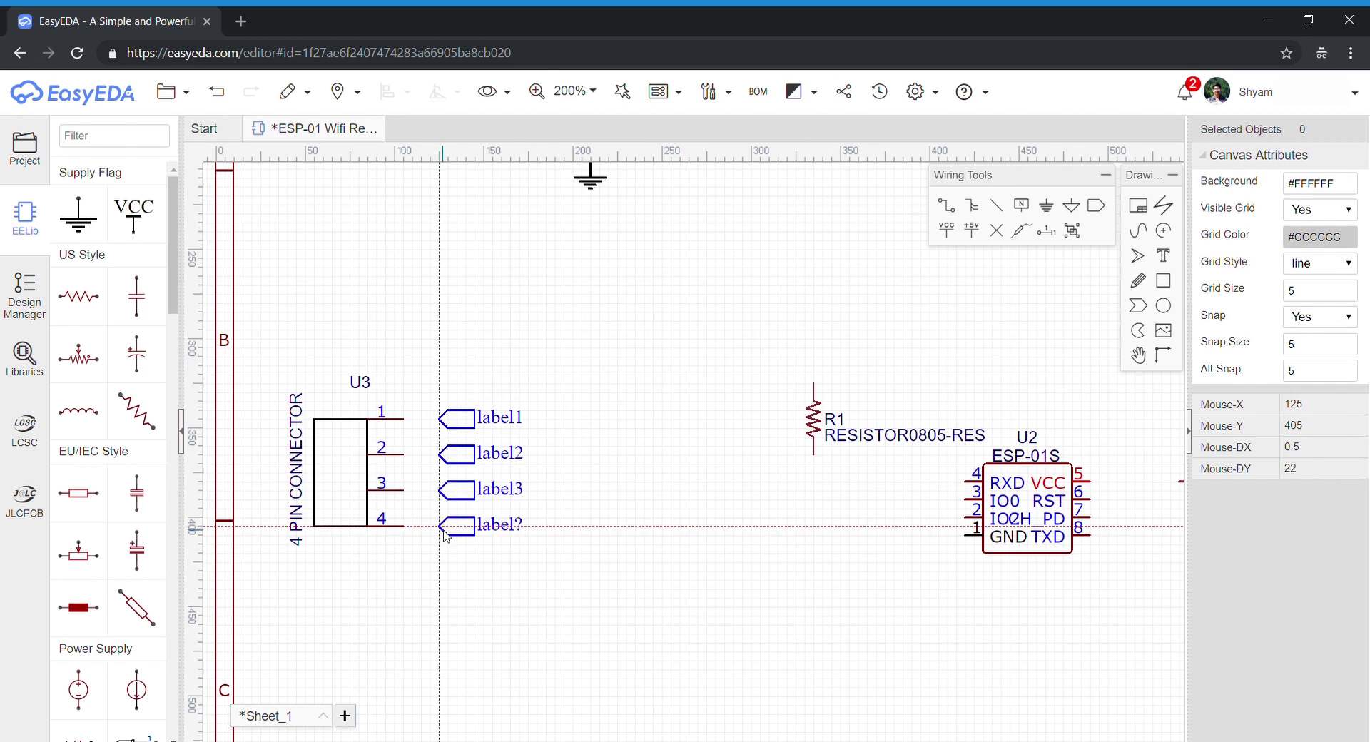
pyautogui.rightClick(440, 526)
pyautogui.moveTo(476, 491); pyautogui.dragTo(476, 527)
pyautogui.moveTo(479, 457); pyautogui.dragTo(482, 493)
pyautogui.click(1046, 206)
pyautogui.click(555, 455)
# Wire U3's pins to their adjacent net ports and pin 2 to the ground symbol
pyautogui.press('w')
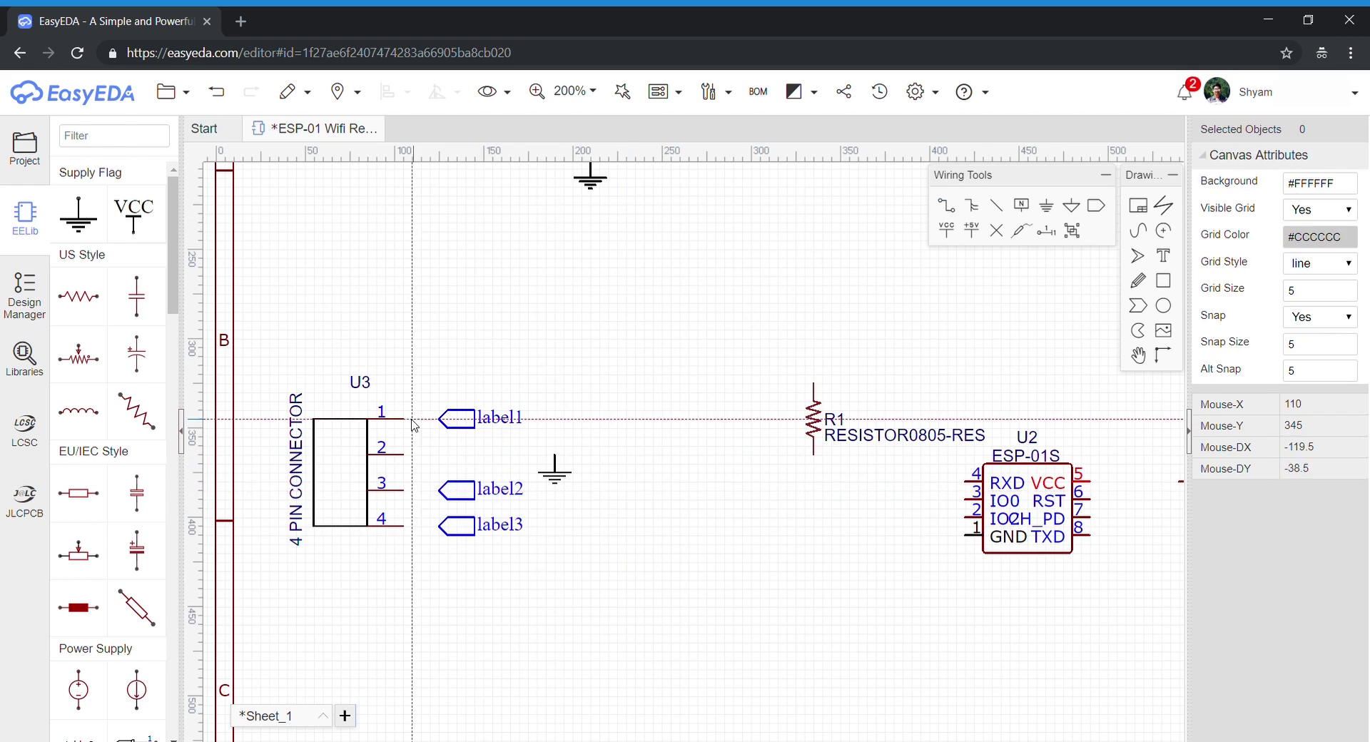
pyautogui.click(404, 419)
pyautogui.click(439, 419)
pyautogui.click(403, 455)
pyautogui.click(554, 456)
pyautogui.click(403, 526)
pyautogui.click(439, 526)
pyautogui.rightClick(500, 571)
# Name the net port on U3's pin 1 3.3V and select the port on pin 3
pyautogui.click(505, 422)
pyautogui.click(1324, 185)
pyautogui.write('3.')
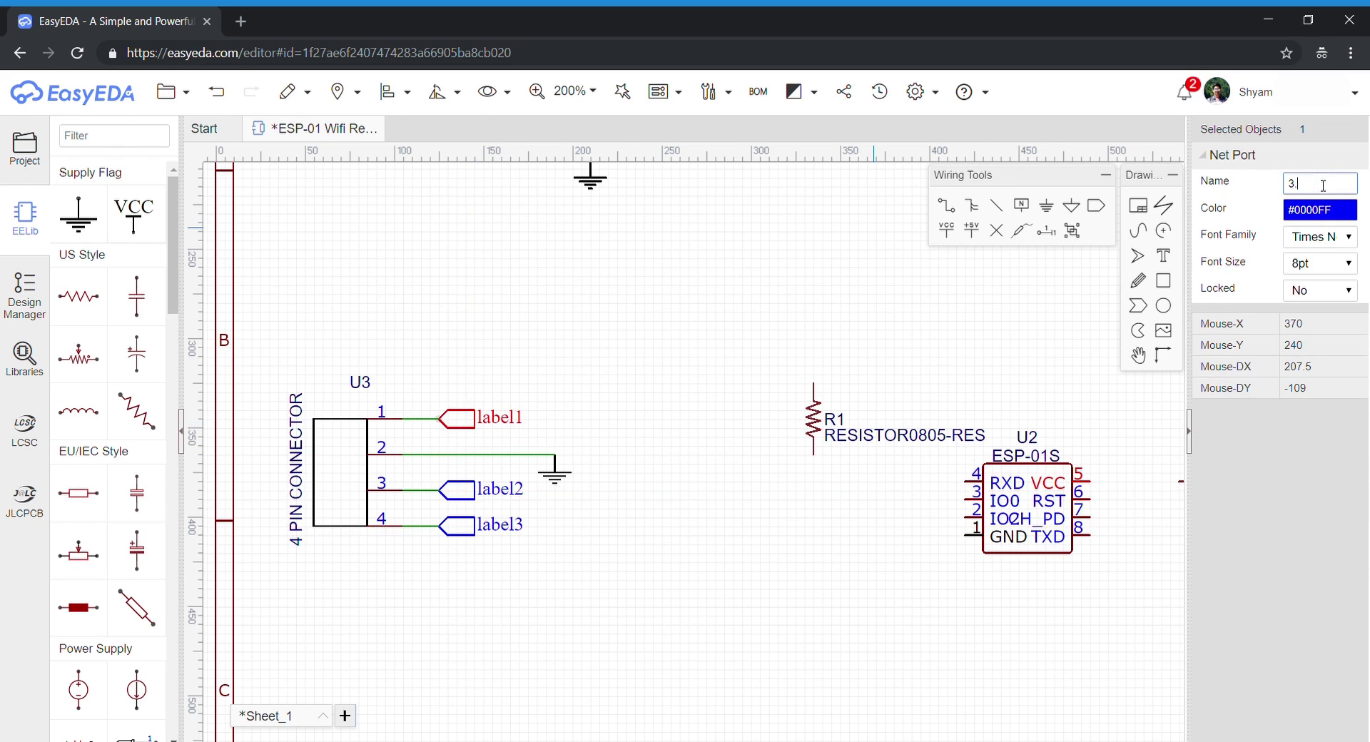
pyautogui.write('3V')
pyautogui.click(496, 489)
pyautogui.press('Return')
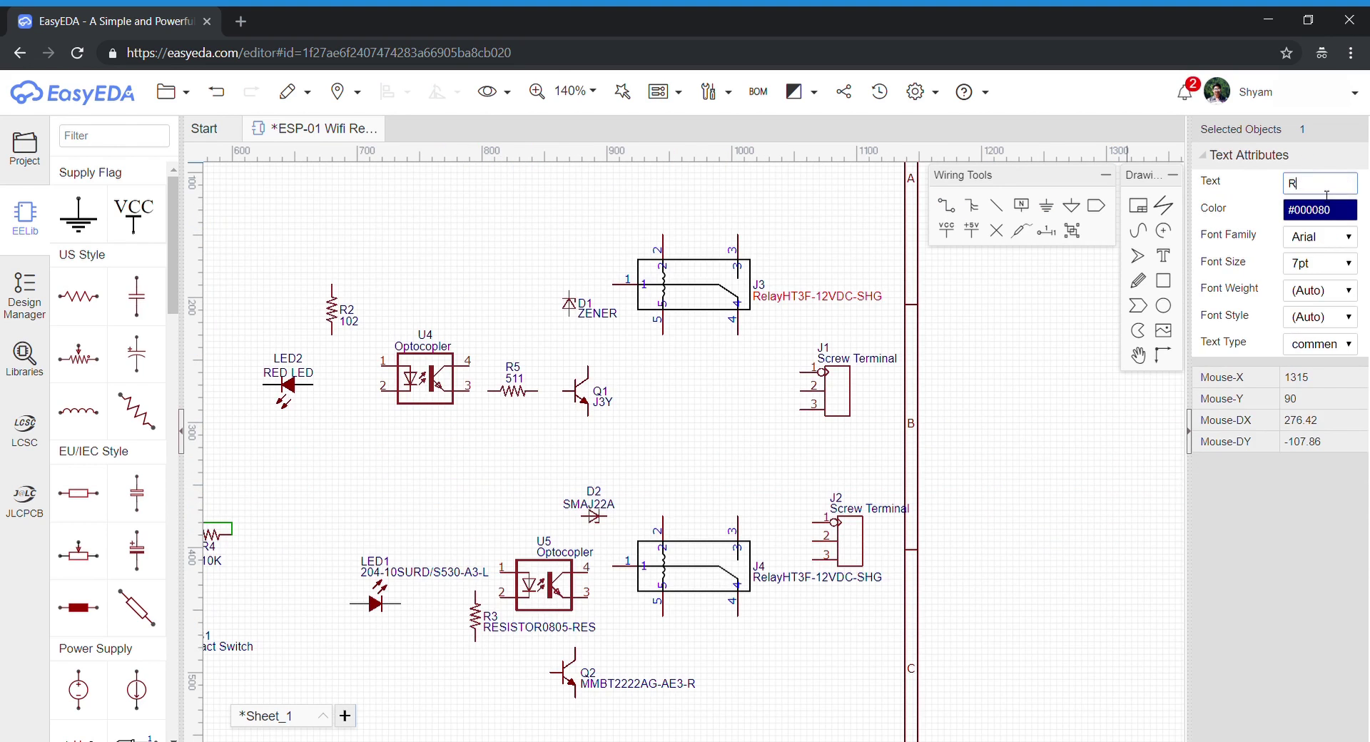
# Label J3 as Relay and move connector J1 level with it, with its Screw Terminal text rotated to vertical
pyautogui.press('Return')
pyautogui.moveTo(840, 372); pyautogui.dragTo(862, 295)
pyautogui.click(868, 264)
pyautogui.press('space')
pyautogui.click(849, 376)
pyautogui.click(865, 348)
# Align transistor Q1 with diode D1 above it and place a ground symbol beneath Q1
pyautogui.moveTo(588, 392); pyautogui.dragTo(576, 391)
pyautogui.moveTo(570, 303); pyautogui.dragTo(576, 303)
pyautogui.click(612, 377)
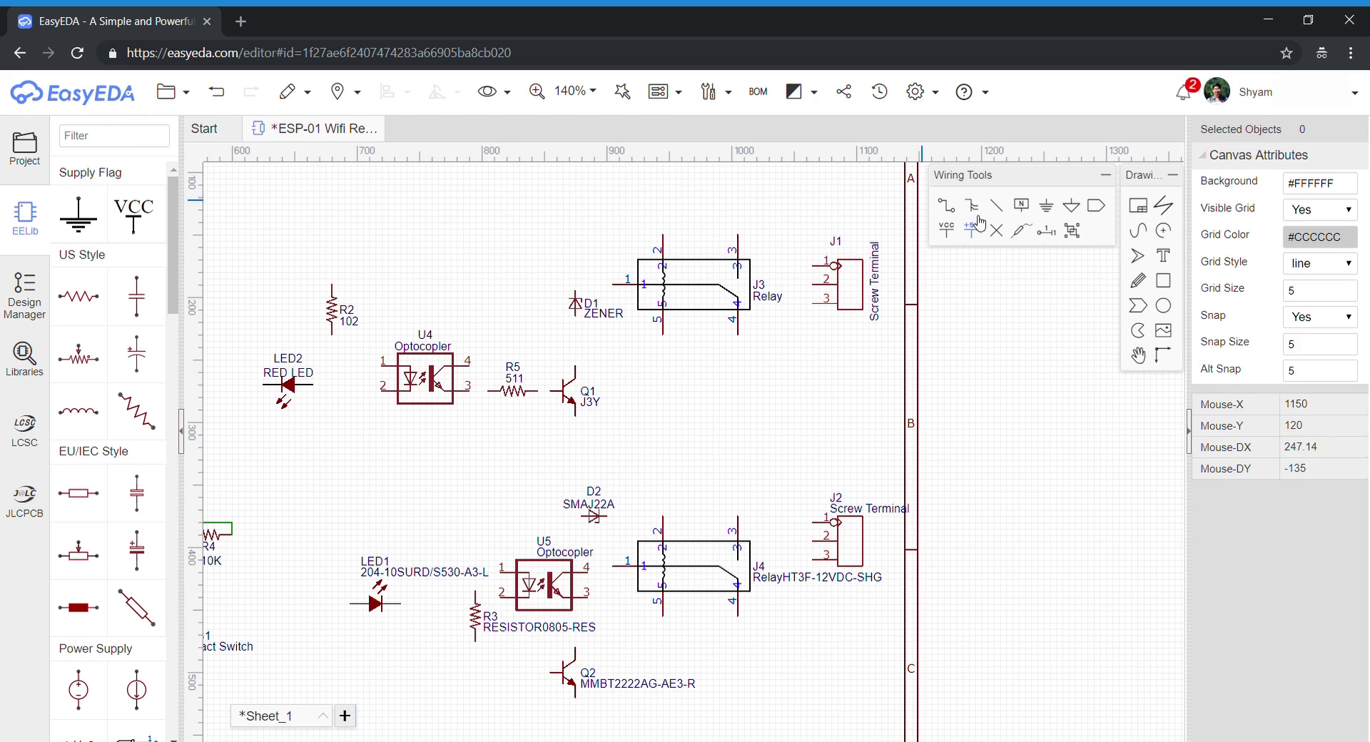
pyautogui.click(1046, 206)
pyautogui.click(576, 448)
pyautogui.rightClick(632, 435)
# Place three net ports around optocoupler U4 and LED2, naming the two above U4 and R2 VCC and RLVCC
pyautogui.click(1096, 206)
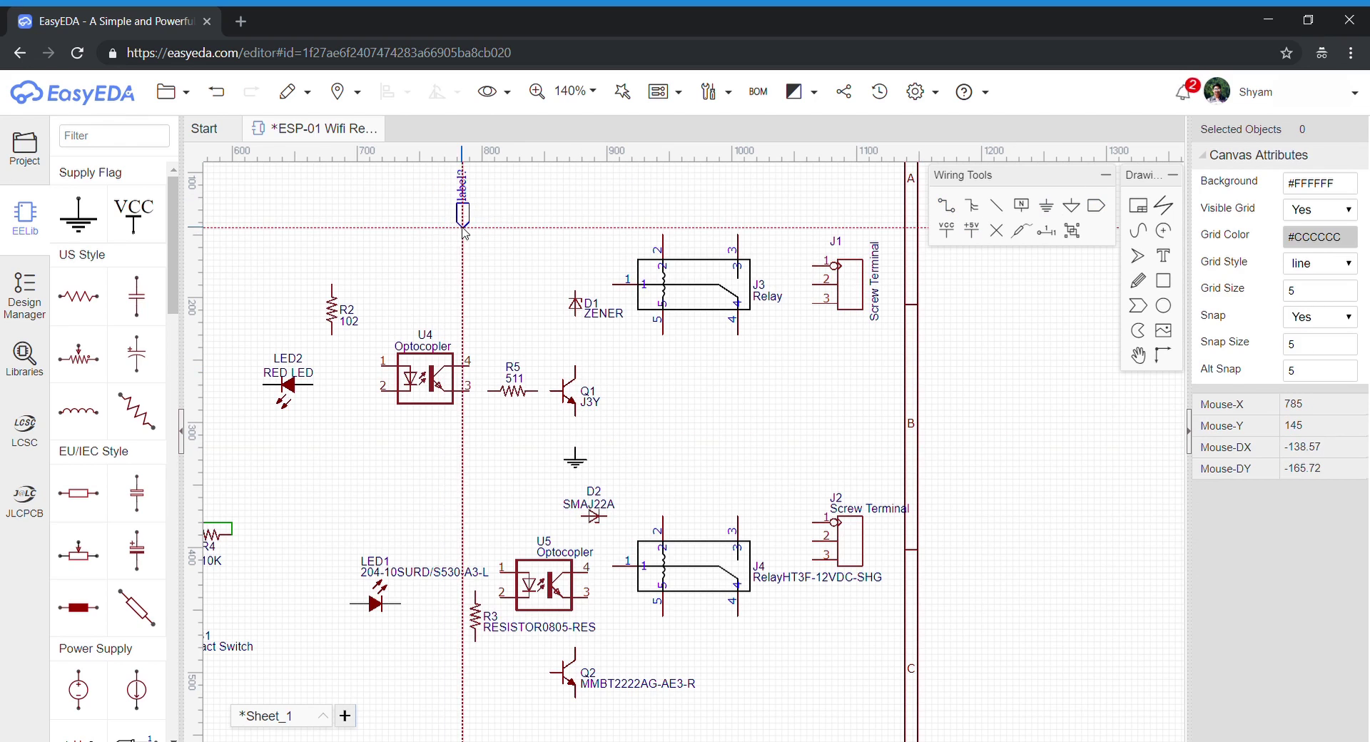
pyautogui.click(437, 210)
pyautogui.press('space')
pyautogui.click(332, 236)
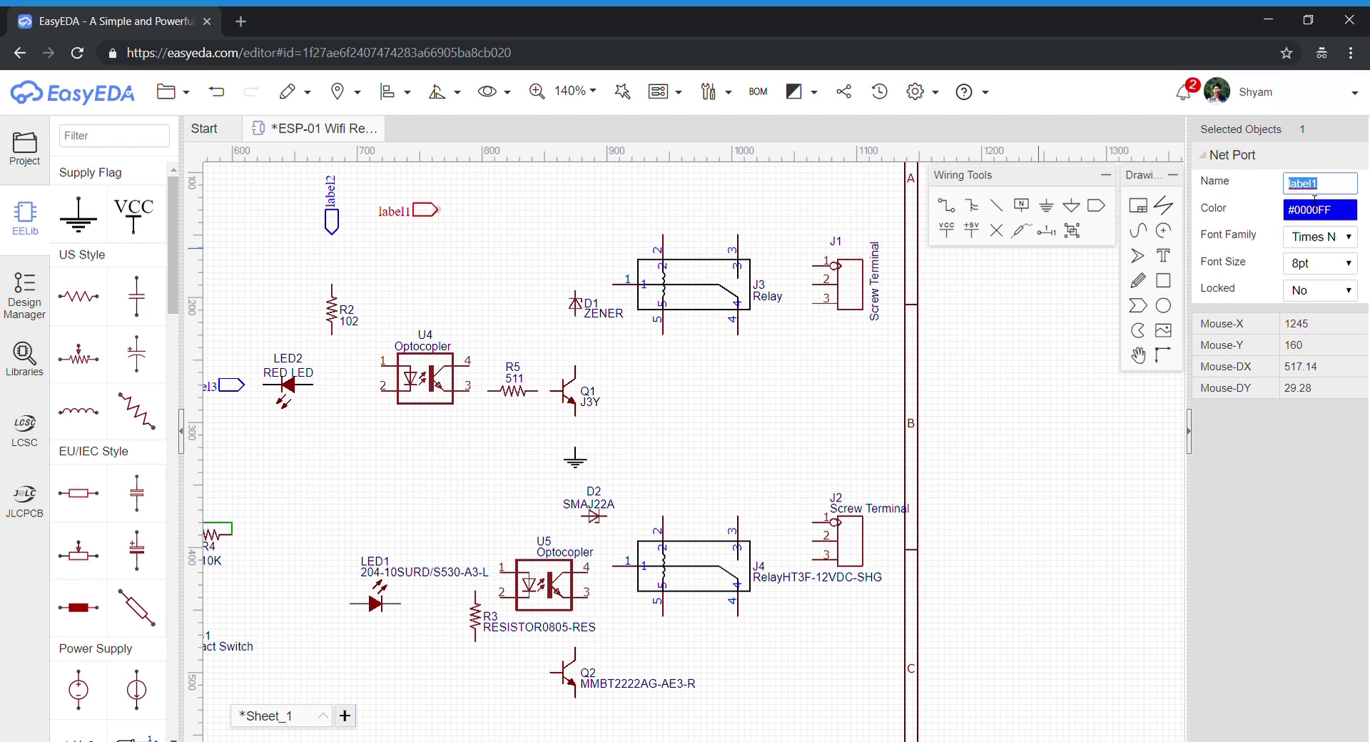
pyautogui.click(481, 272)
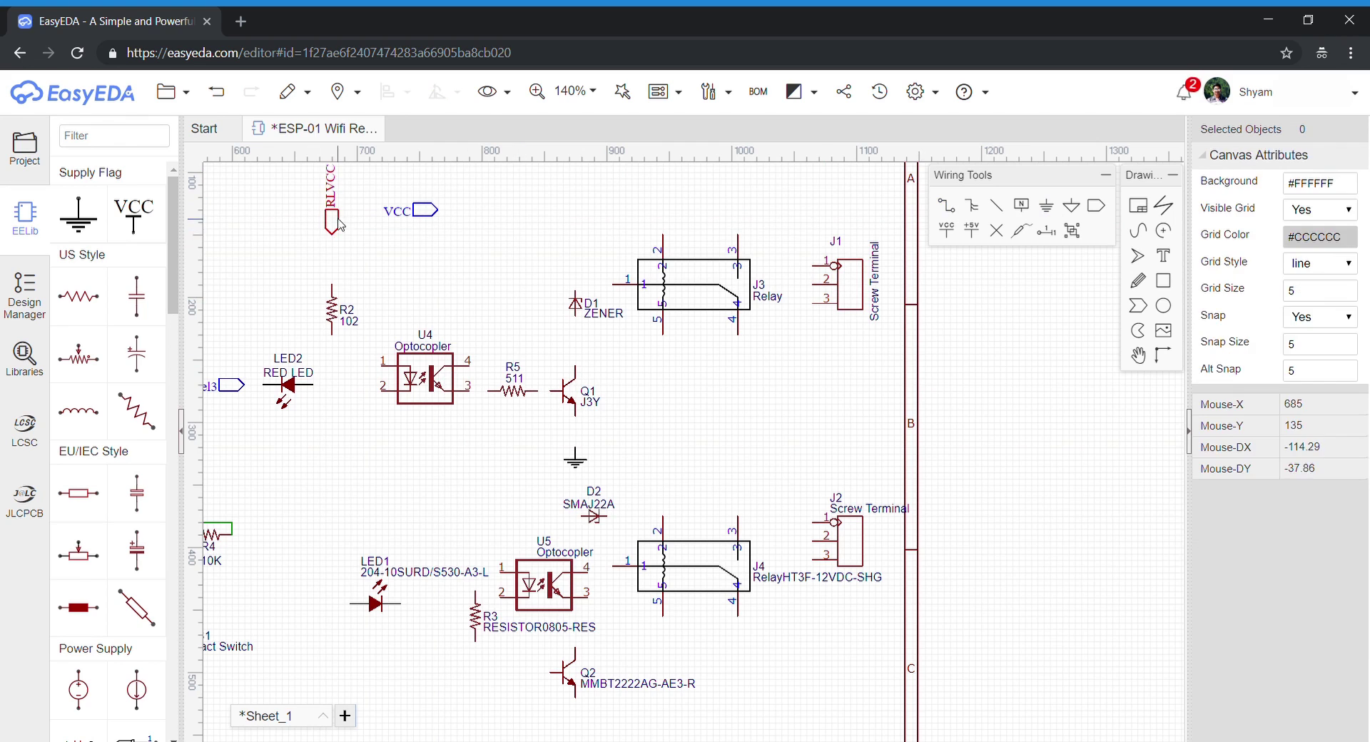
# Move the VCC port closer to D1 and align LED2 and its net port with U4's pin 2
pyautogui.moveTo(427, 212); pyautogui.dragTo(454, 214)
pyautogui.click(507, 252)
pyautogui.moveTo(285, 385); pyautogui.dragTo(229, 391)
pyautogui.click(249, 348)
# Wire U4's pin 3 through R5 to the base of Q1, and connect Q1's emitter to ground
pyautogui.click(948, 208)
pyautogui.click(470, 391)
pyautogui.click(487, 391)
pyautogui.click(538, 391)
pyautogui.click(551, 392)
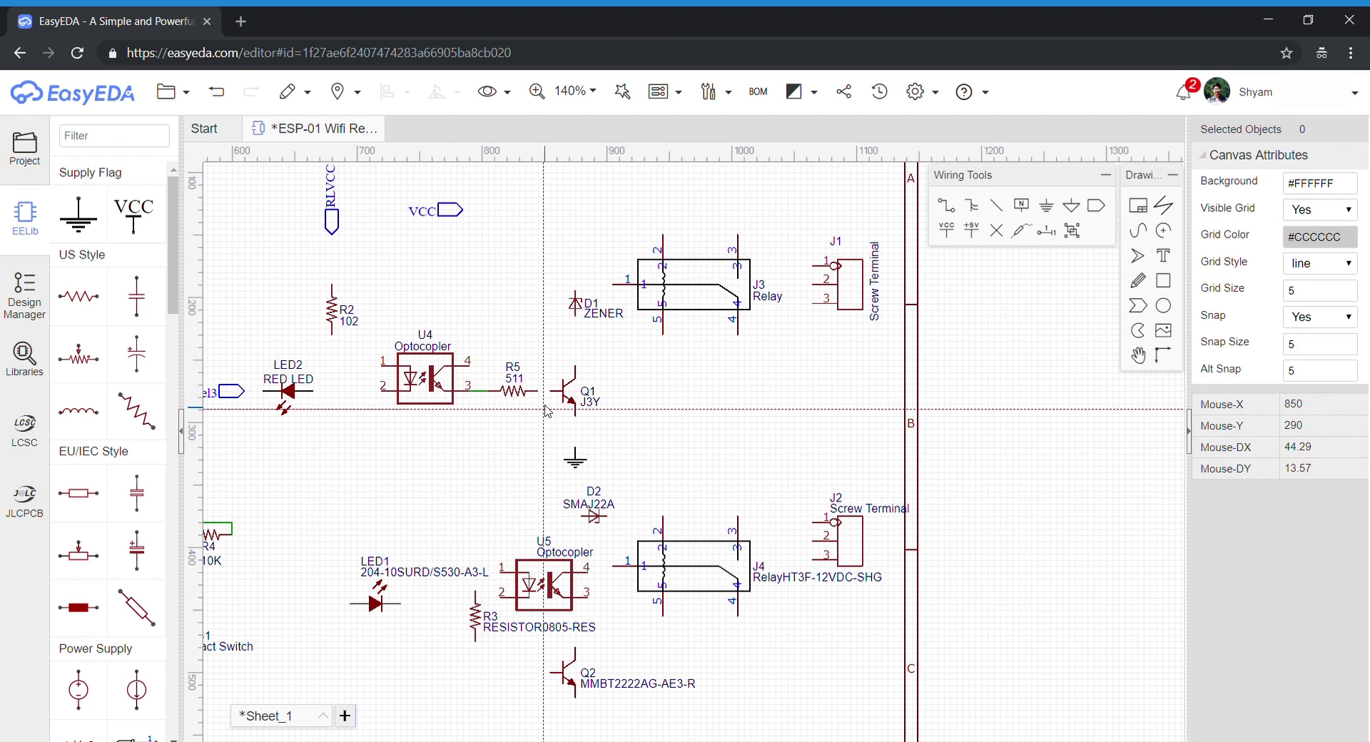
pyautogui.click(576, 416)
pyautogui.click(575, 447)
# Connect D1 across the coil pins 2 and 5 of relay J3, joining its lower end to Q1's collector
pyautogui.click(576, 316)
pyautogui.click(575, 366)
pyautogui.click(576, 366)
pyautogui.click(663, 335)
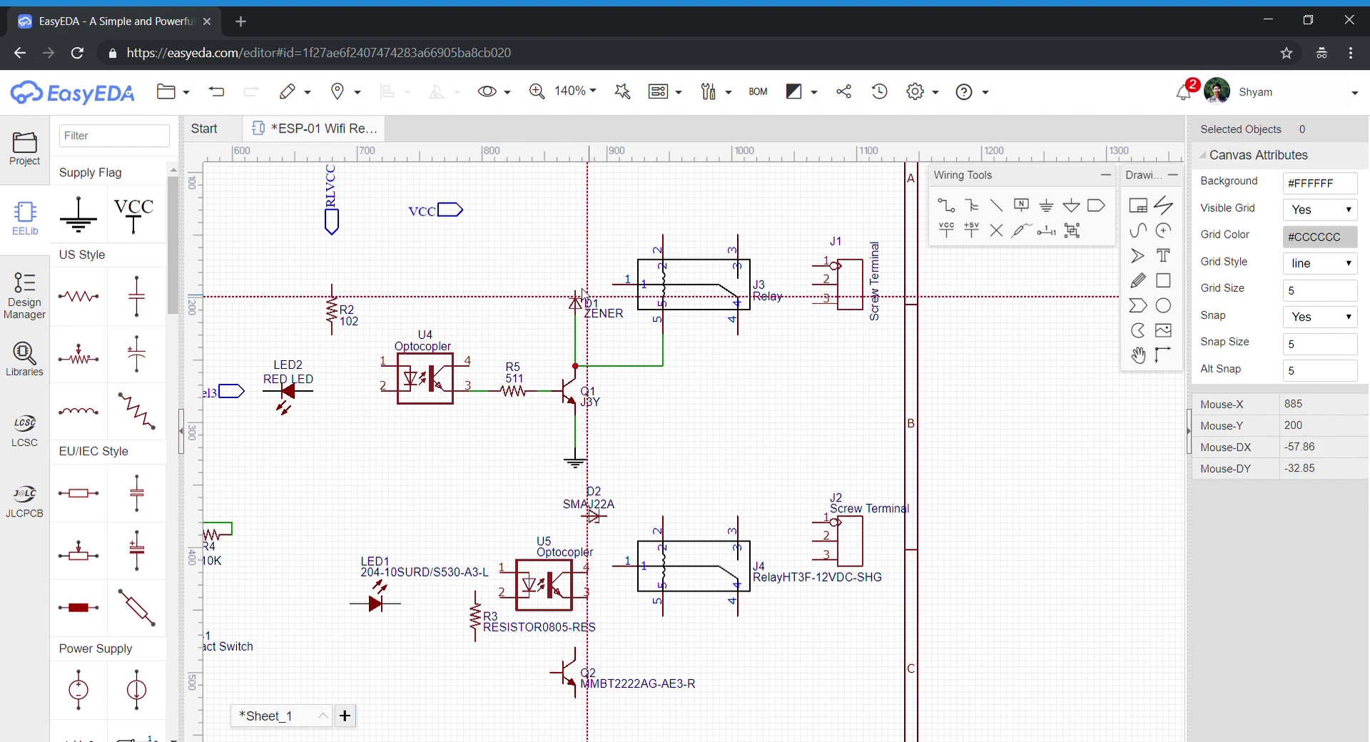
pyautogui.click(575, 290)
pyautogui.click(663, 235)
# Wire the VCC port to D1 and relay pin 2, lowering the port so the supply line runs straight
pyautogui.click(462, 210)
pyautogui.click(663, 235)
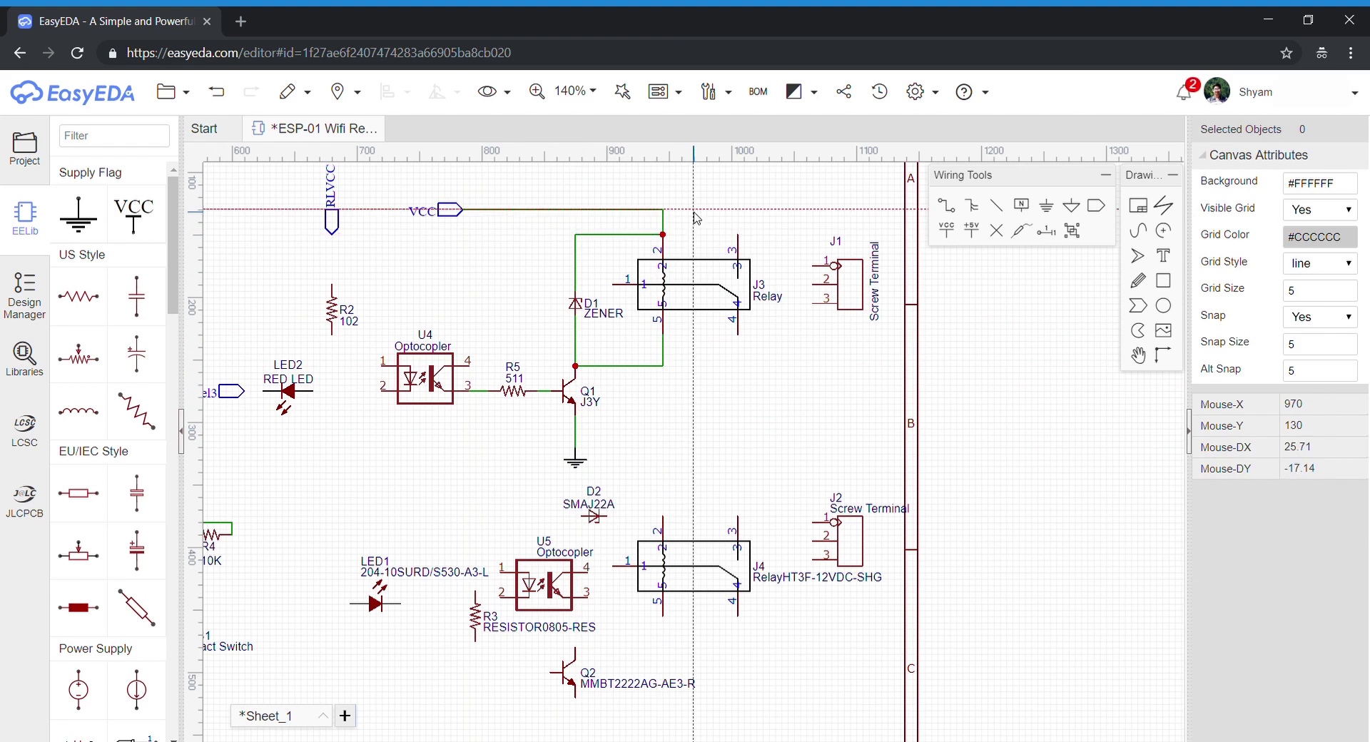
pyautogui.rightClick(693, 209)
pyautogui.moveTo(449, 211); pyautogui.dragTo(438, 235)
pyautogui.press('w')
pyautogui.click(575, 289)
pyautogui.click(663, 235)
pyautogui.rightClick(694, 209)
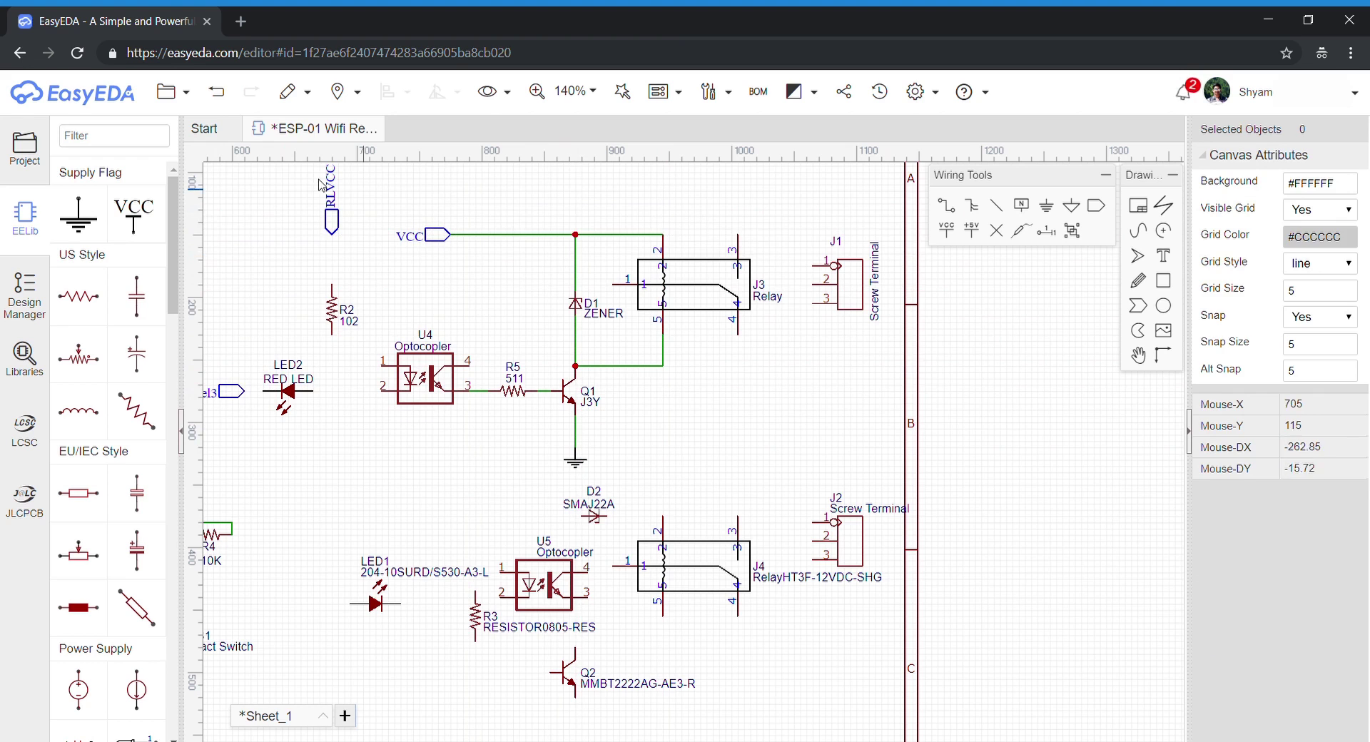
# Align the RLVCC port with R2 and wire it through R2 to U4's pin 1
pyautogui.moveTo(334, 223); pyautogui.dragTo(340, 249)
pyautogui.moveTo(332, 309); pyautogui.dragTo(339, 310)
pyautogui.click(396, 277)
pyautogui.click(948, 205)
pyautogui.click(338, 333)
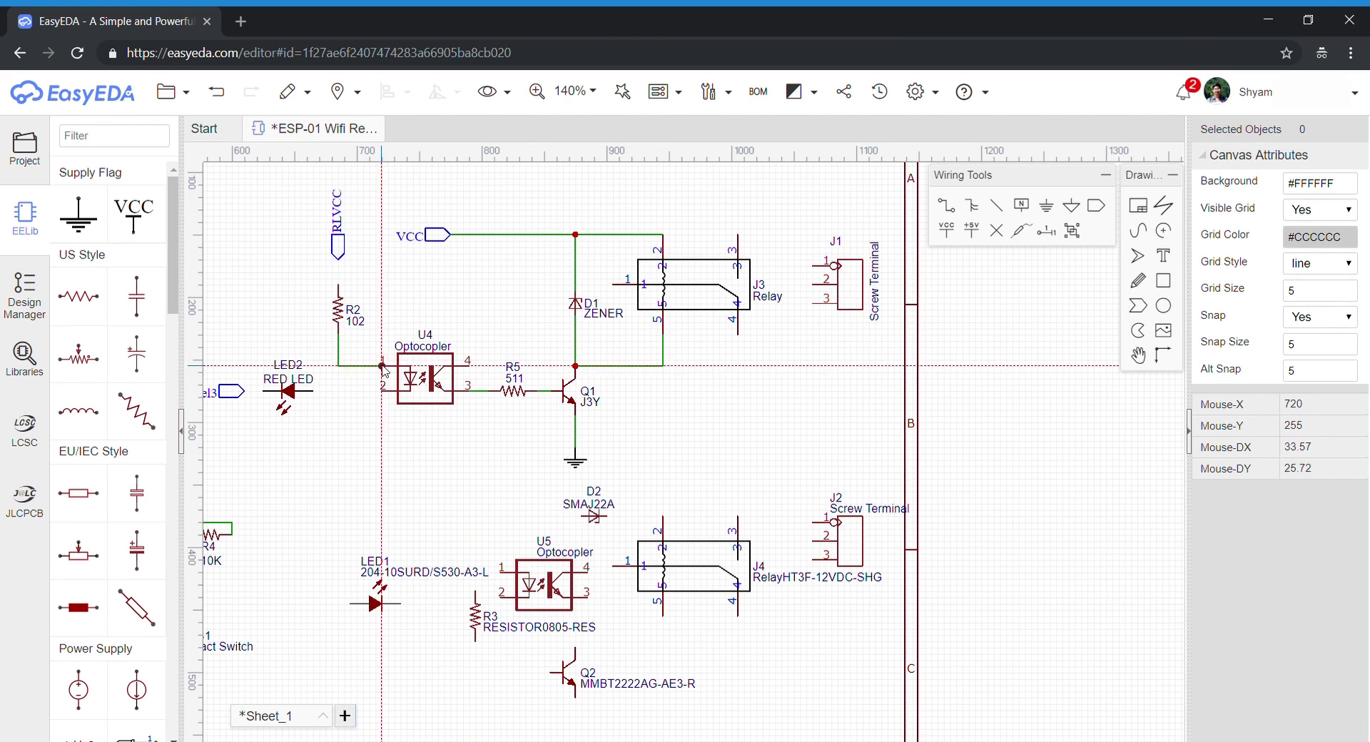
pyautogui.click(382, 366)
pyautogui.click(338, 285)
pyautogui.click(338, 260)
# Wire the VCC line to U4's pin 4 and connect LED2 between its net port and U4's pin 2
pyautogui.click(451, 236)
pyautogui.click(469, 234)
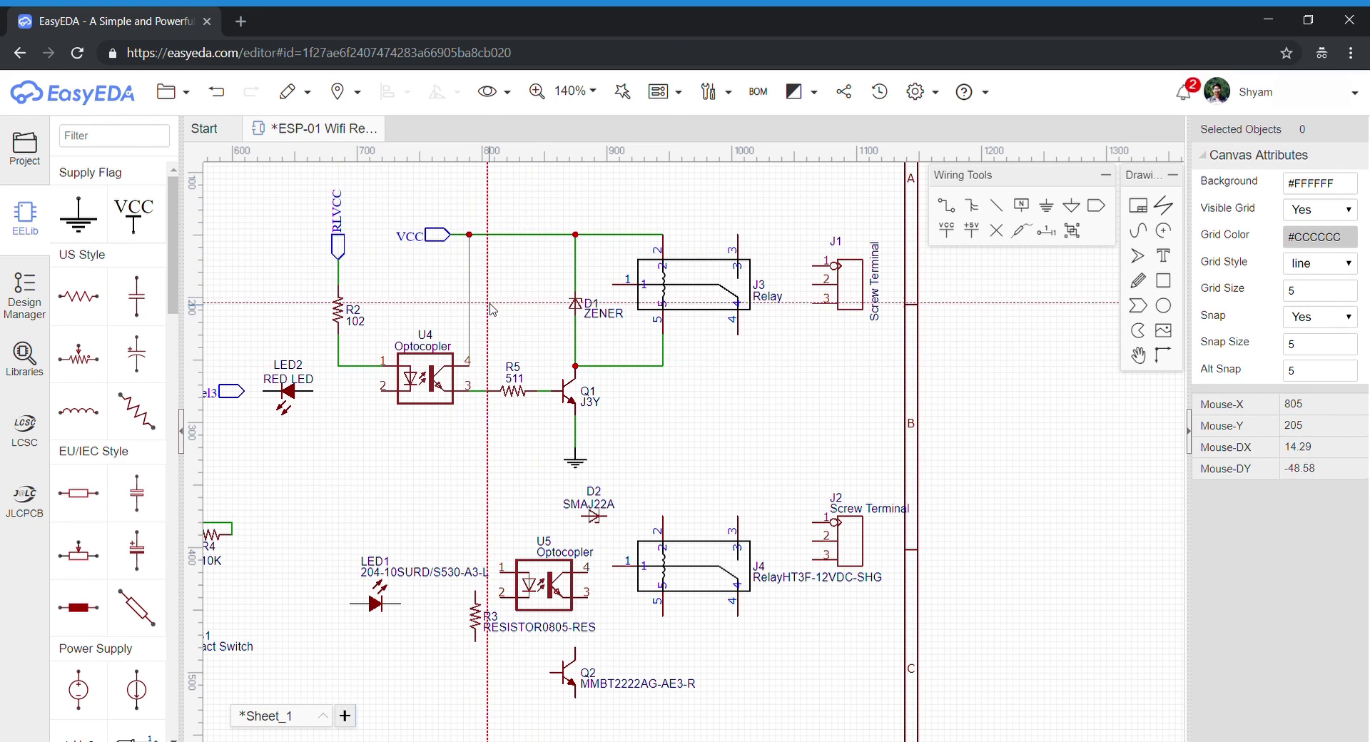
pyautogui.click(312, 391)
pyautogui.click(389, 391)
pyautogui.rightClick(367, 452)
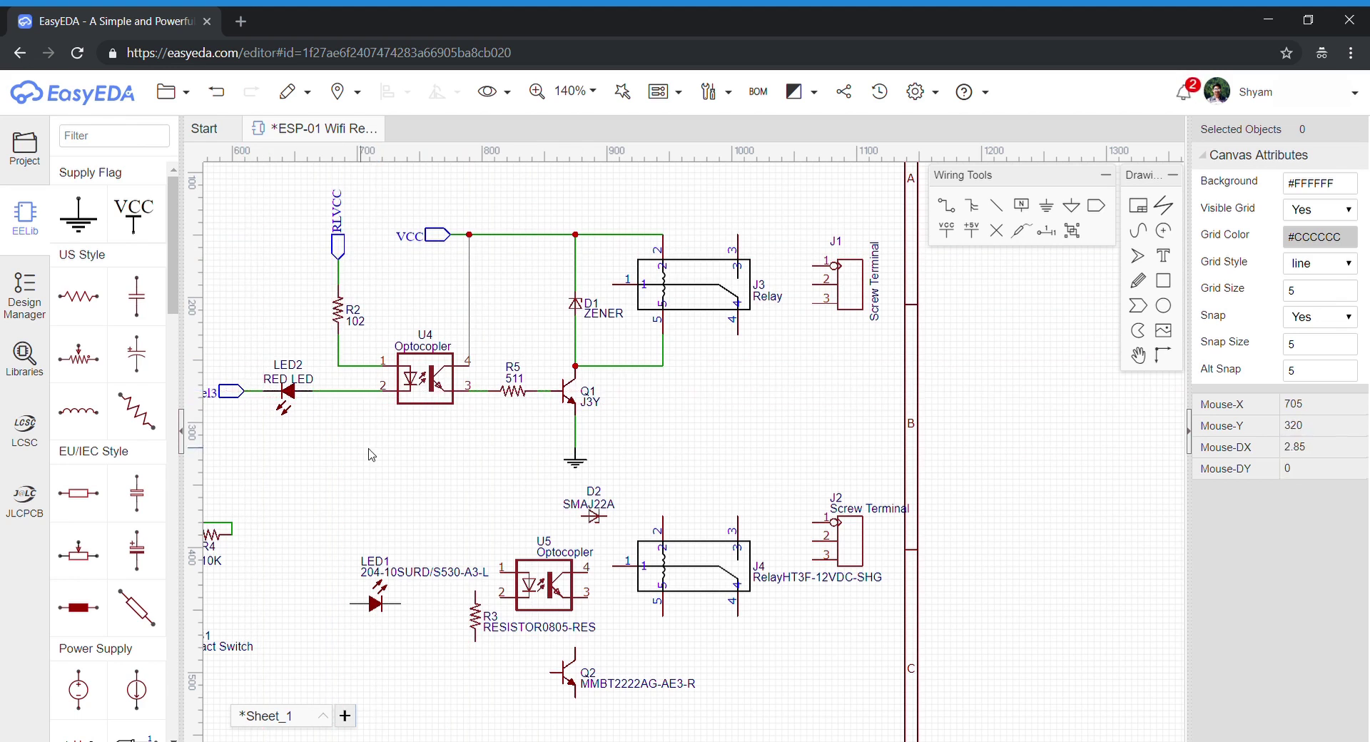
# Name the net port feeding LED2 IN1
pyautogui.moveTo(368, 452); pyautogui.dragTo(418, 462, button='right')
pyautogui.click(245, 406)
pyautogui.click(1285, 190)
pyautogui.write('IN1')
pyautogui.click(790, 432)
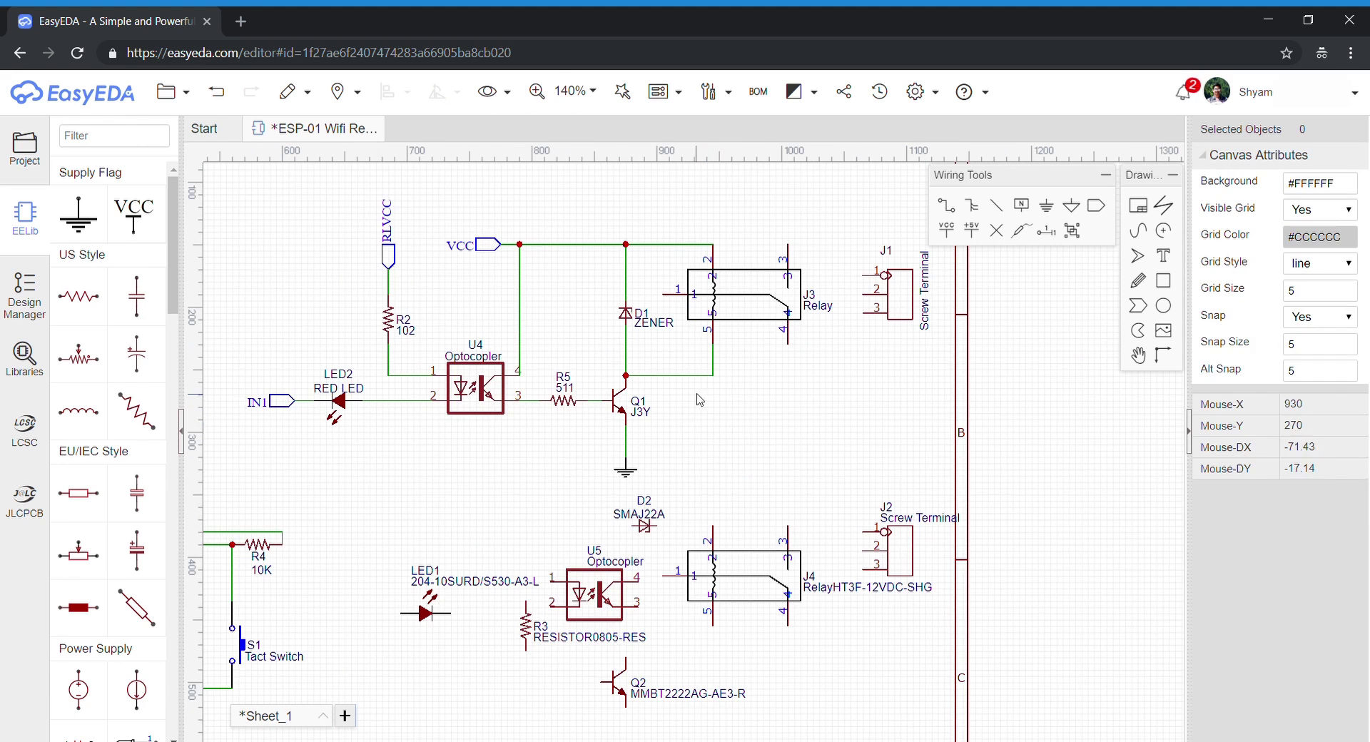
# Wire the contact pins of relay J3 to the three pins of screw terminal J1
pyautogui.click(972, 207)
pyautogui.click(787, 245)
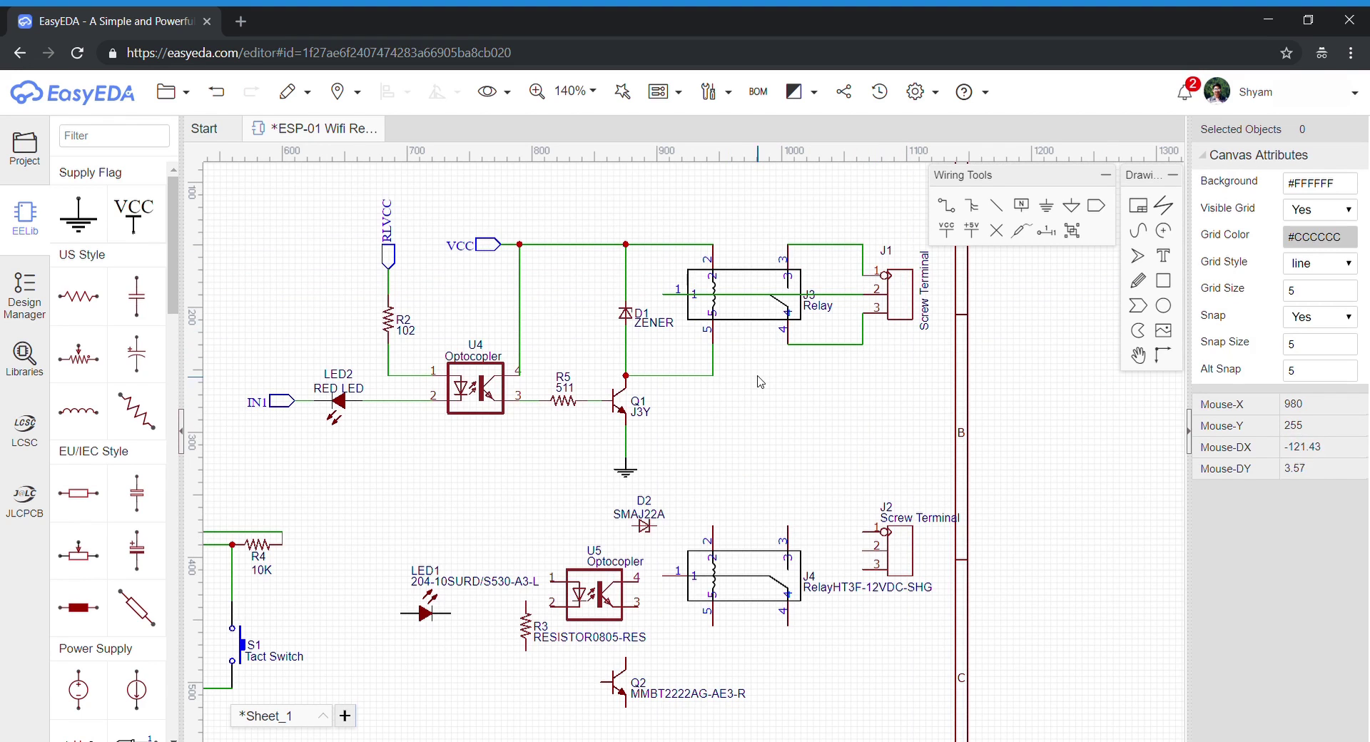
# Select and copy the whole finished relay circuit, from the IN1 port to screw terminal J1
pyautogui.moveTo(589, 243); pyautogui.dragTo(935, 185)
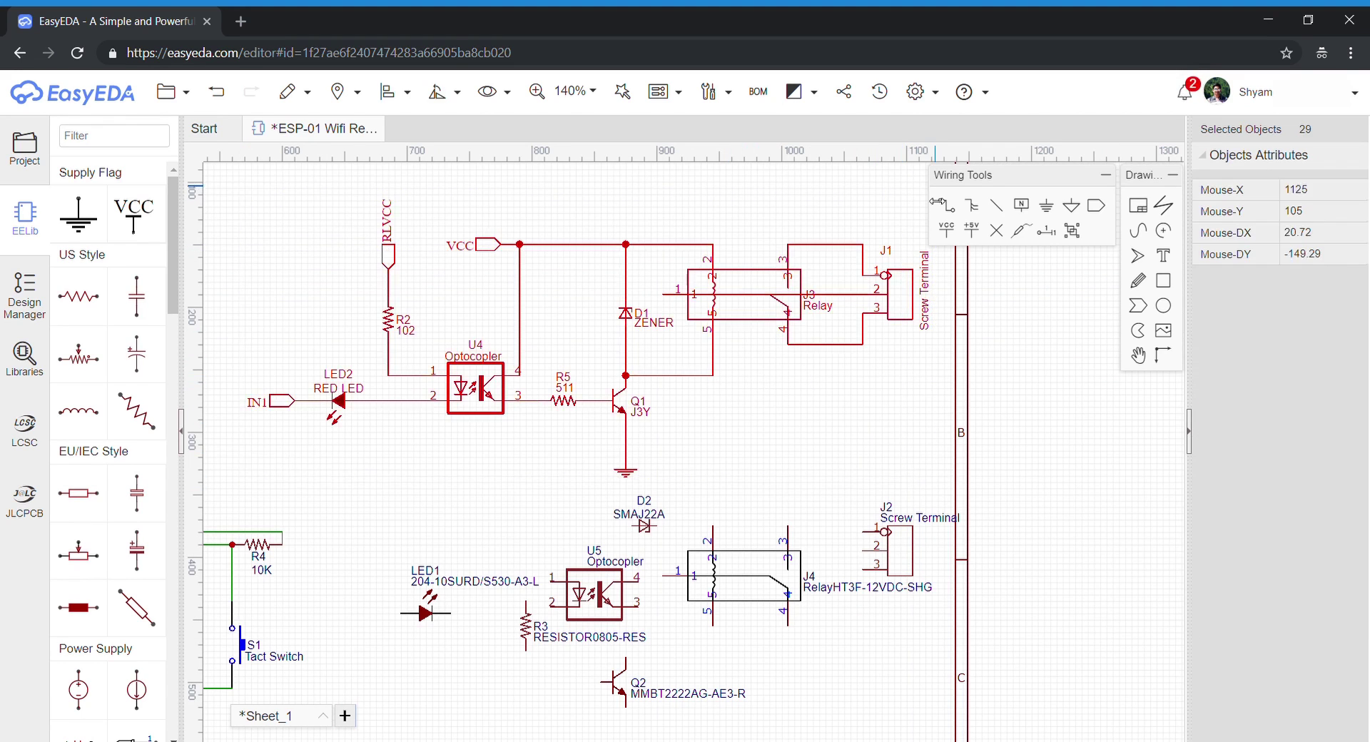
pyautogui.rightClick(730, 282)
pyautogui.click(794, 348)
pyautogui.click(754, 373)
# Delete the unwired second relay's components and paste the copied relay circuit in their place
pyautogui.scroll(-2, 525, 297)
pyautogui.scroll(2, 579, 594)
pyautogui.moveTo(368, 599); pyautogui.dragTo(928, 380)
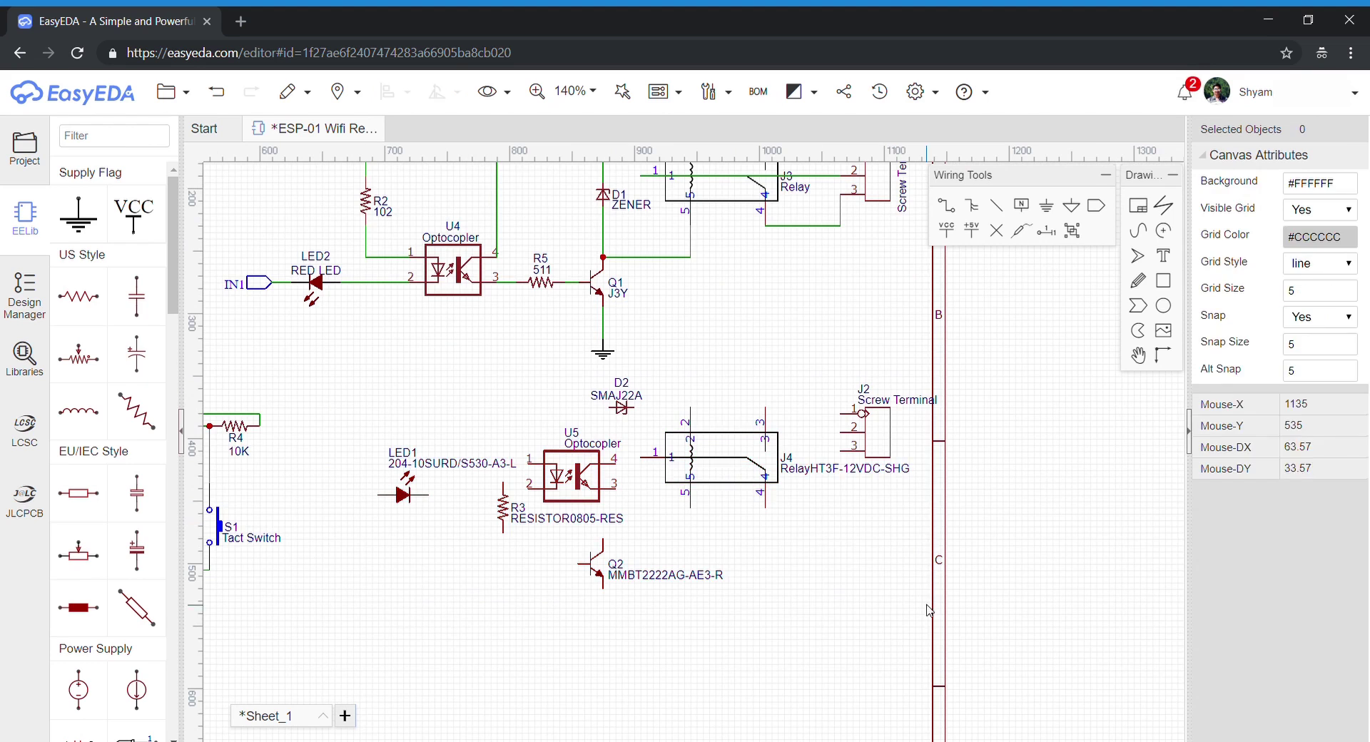
pyautogui.rightClick(692, 455)
pyautogui.click(796, 535)
pyautogui.hotkey('ctrl', 'v')
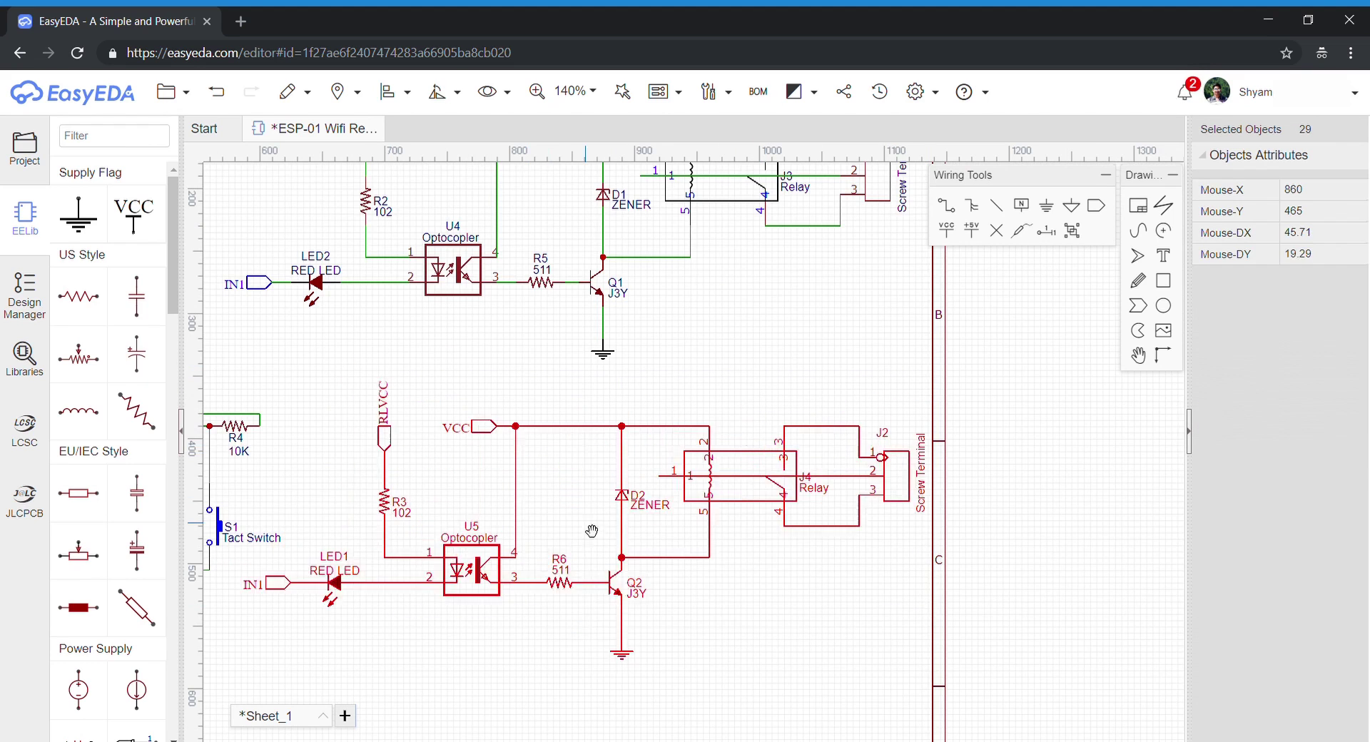
pyautogui.click(581, 544)
# Select the ESP-01 circuit and move it closer to the 4-pin connector
pyautogui.scroll(-5, 818, 401)
pyautogui.scroll(2, 562, 413)
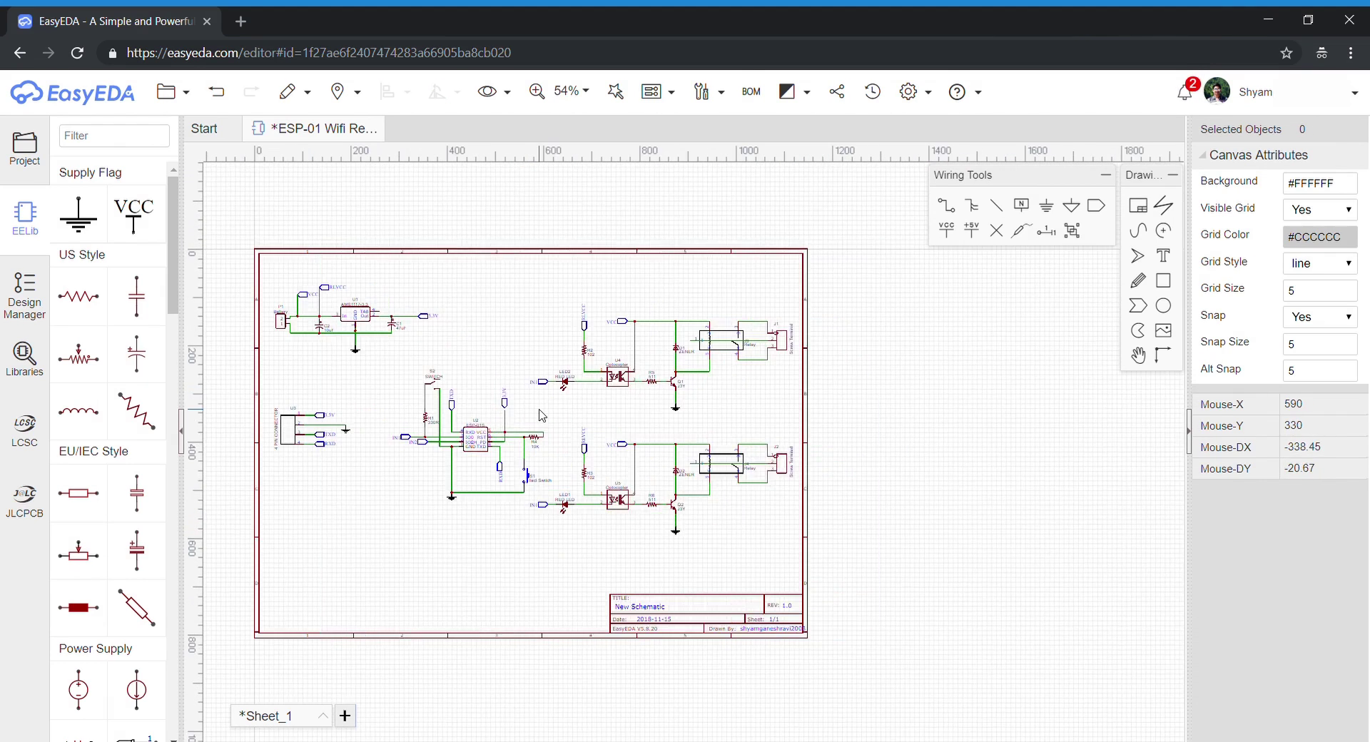
pyautogui.moveTo(434, 383); pyautogui.dragTo(300, 378)
pyautogui.moveTo(449, 448); pyautogui.dragTo(413, 448)
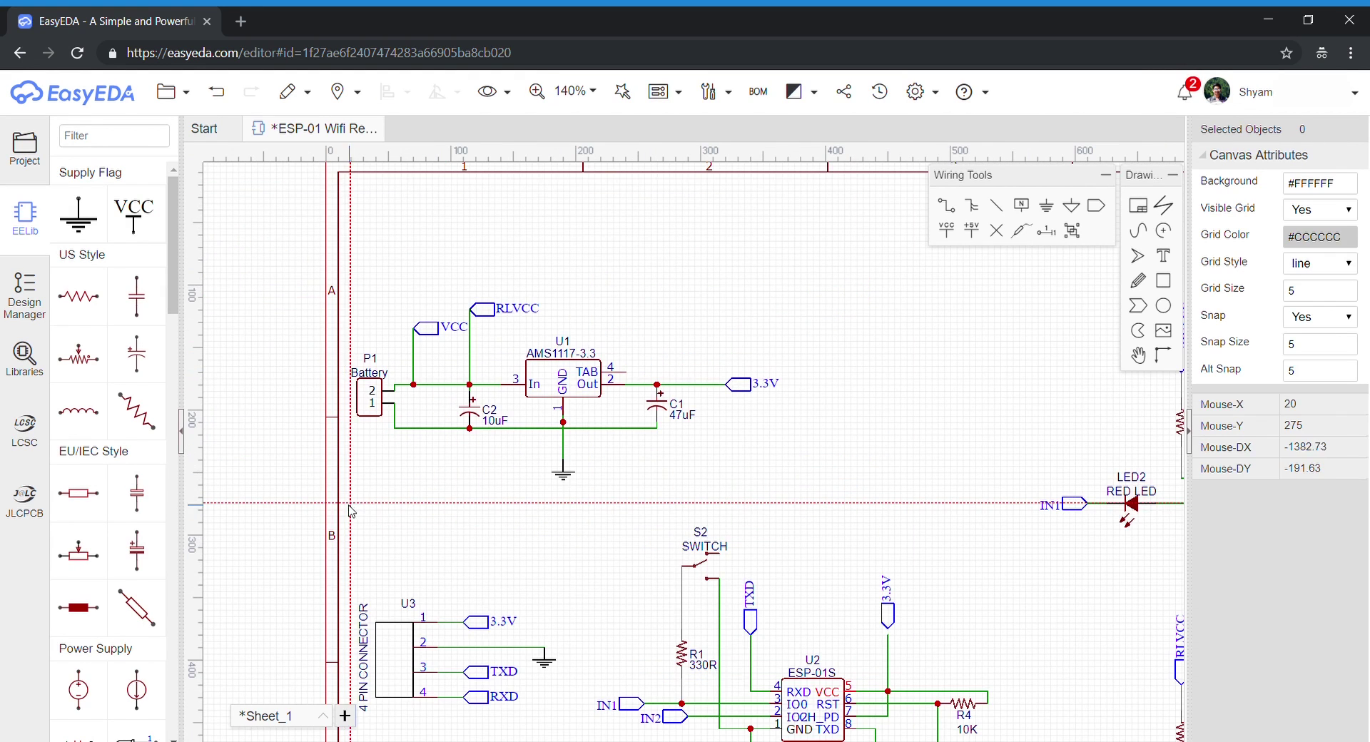
# Draw rectangles around the AMS1117 power supply circuit and the ESP-01 circuit
pyautogui.moveTo(344, 503)
pyautogui.mouseDown()
pyautogui.moveTo(600, 263)
pyautogui.moveTo(652, 245)
pyautogui.moveTo(794, 272)
pyautogui.moveTo(788, 289)
pyautogui.mouseUp()
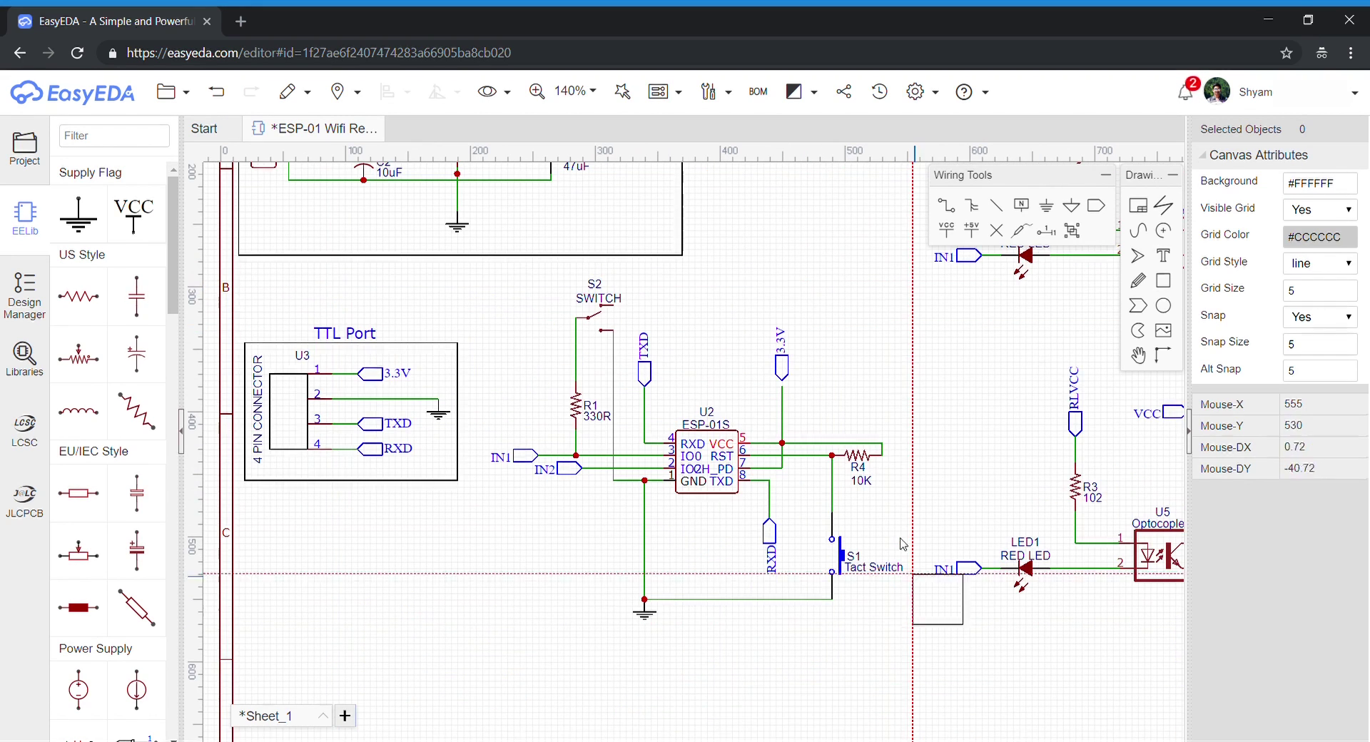
pyautogui.moveTo(521, 314); pyautogui.dragTo(488, 274)
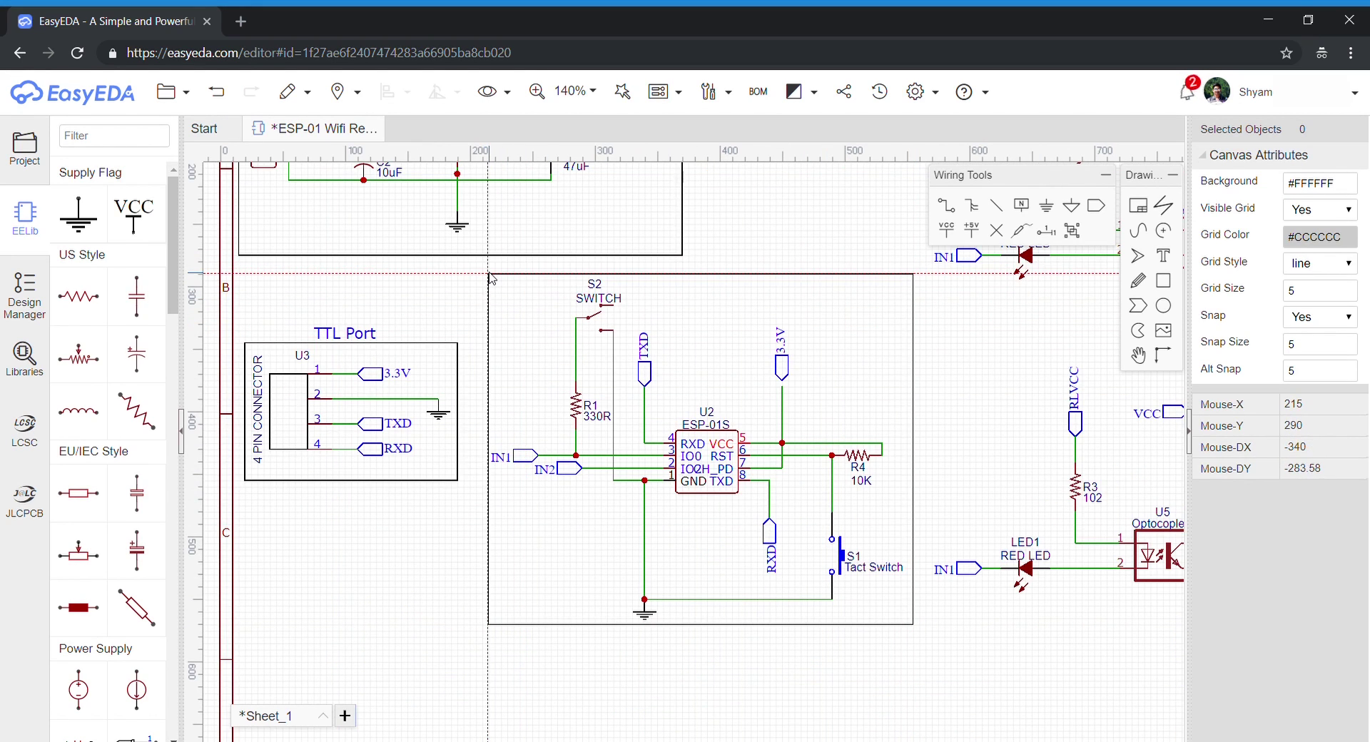
pyautogui.scroll(-3, 527, 394)
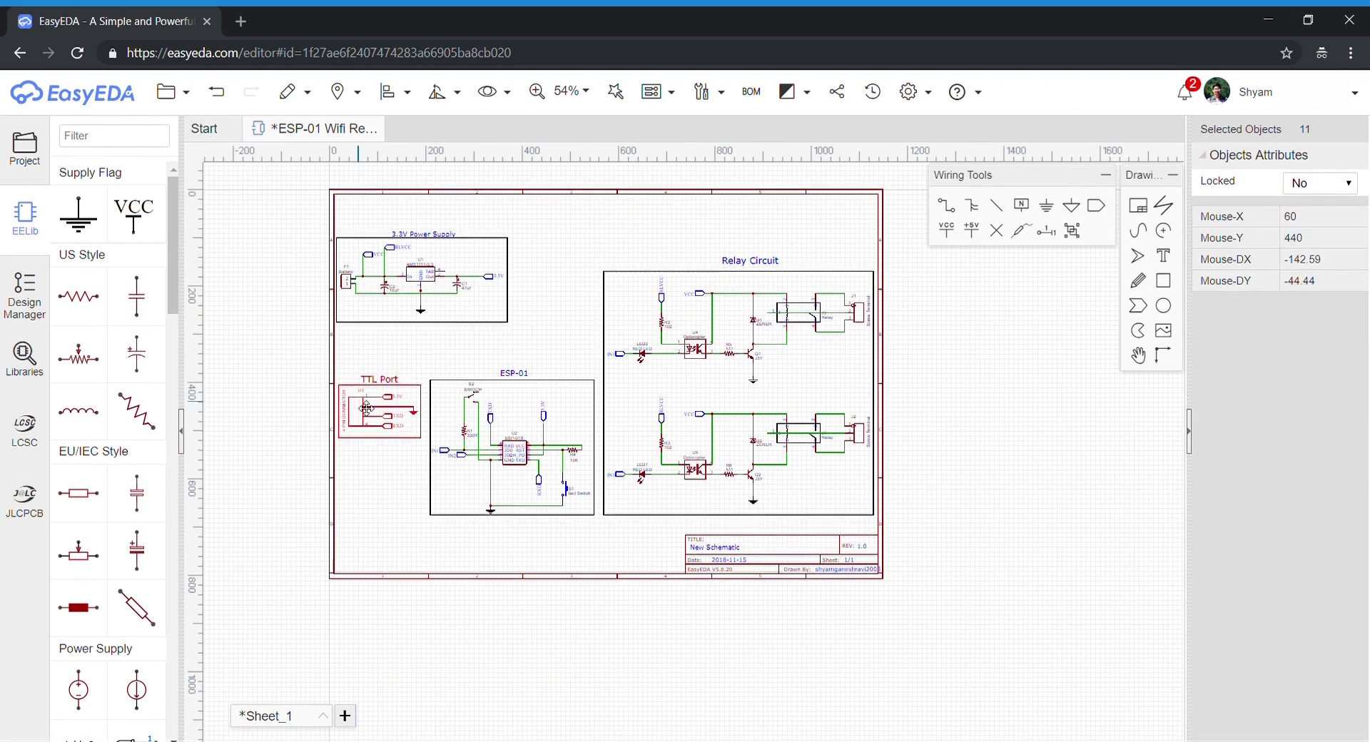
# Move the 3.3V Power Supply block down toward the TTL Port block and position the ESP8266 WiFi Relay title
pyautogui.click(427, 314)
pyautogui.click(535, 314)
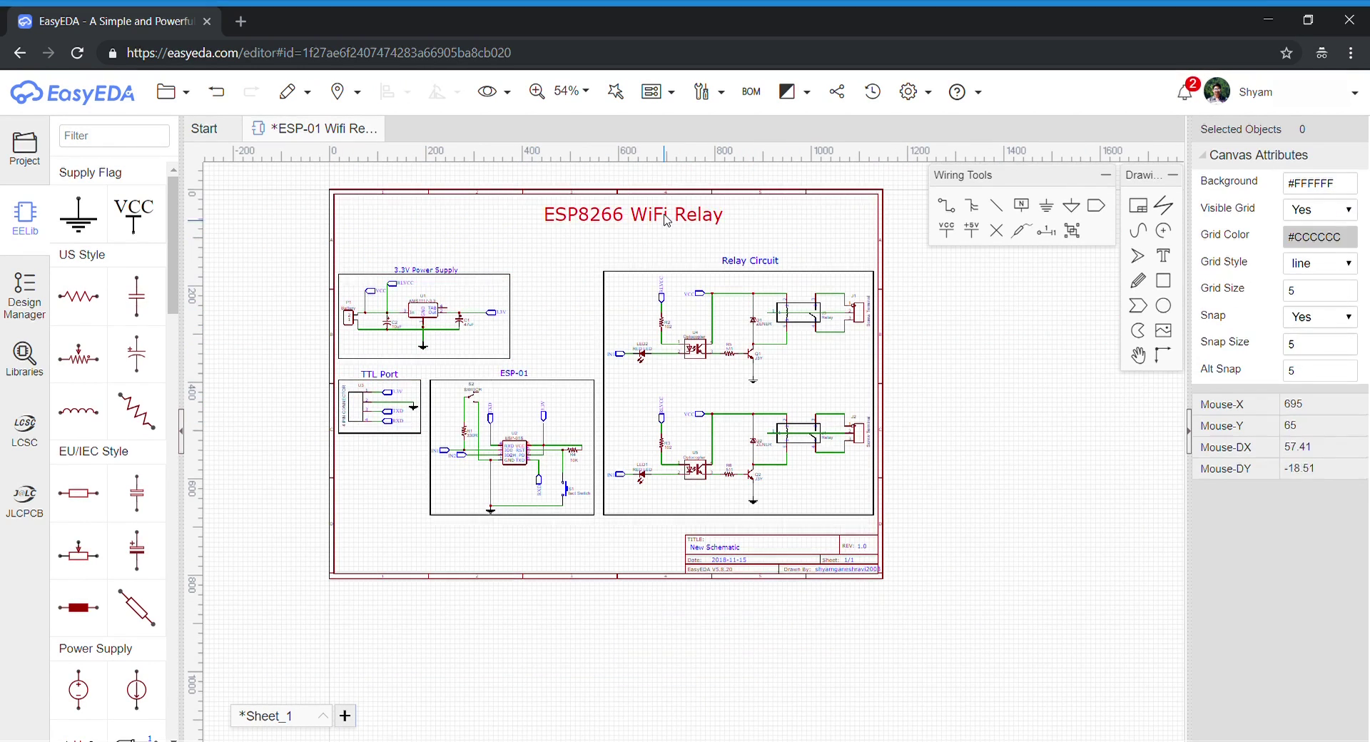
pyautogui.click(634, 218)
pyautogui.click(722, 213)
# Fill in the sheet's title block with the title ESP-01 WiFi Relay and the author's name
pyautogui.scroll(-2, 638, 244)
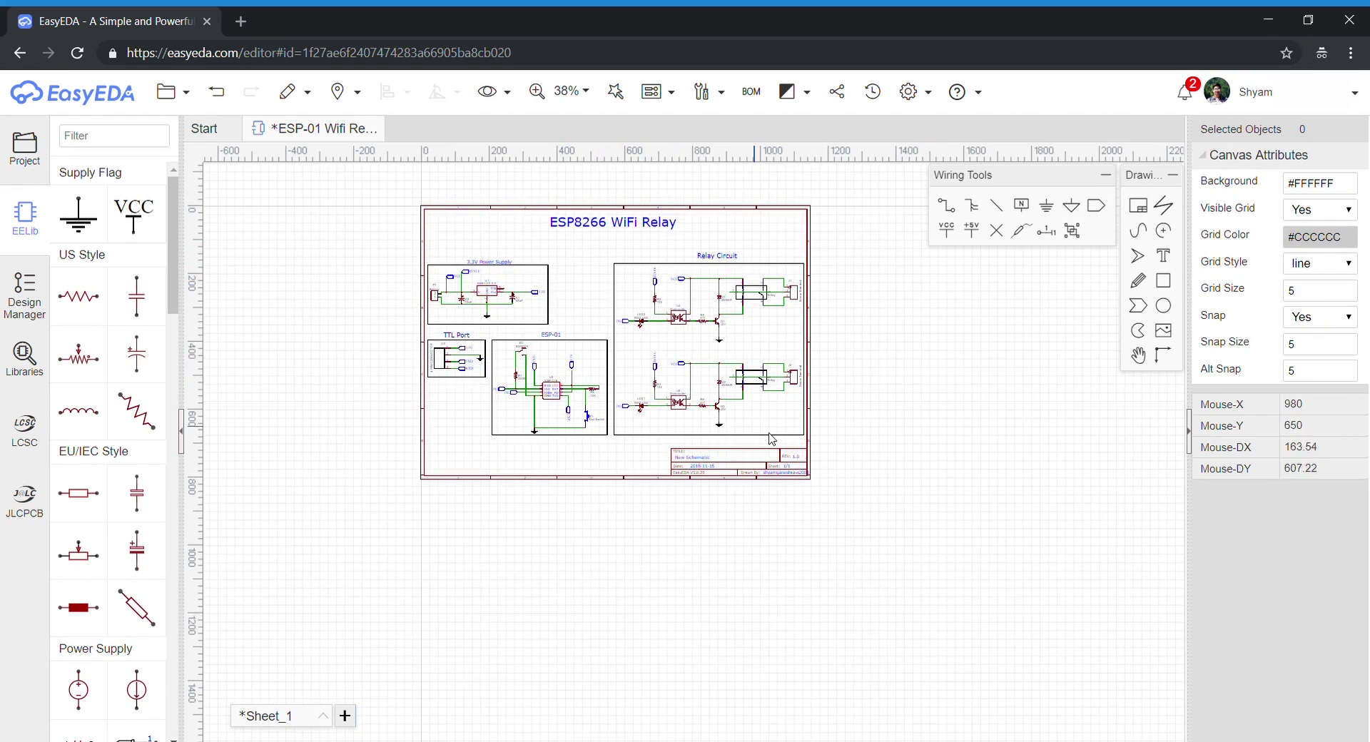
pyautogui.scroll(3, 772, 439)
pyautogui.scroll(2, 747, 488)
pyautogui.click(674, 487)
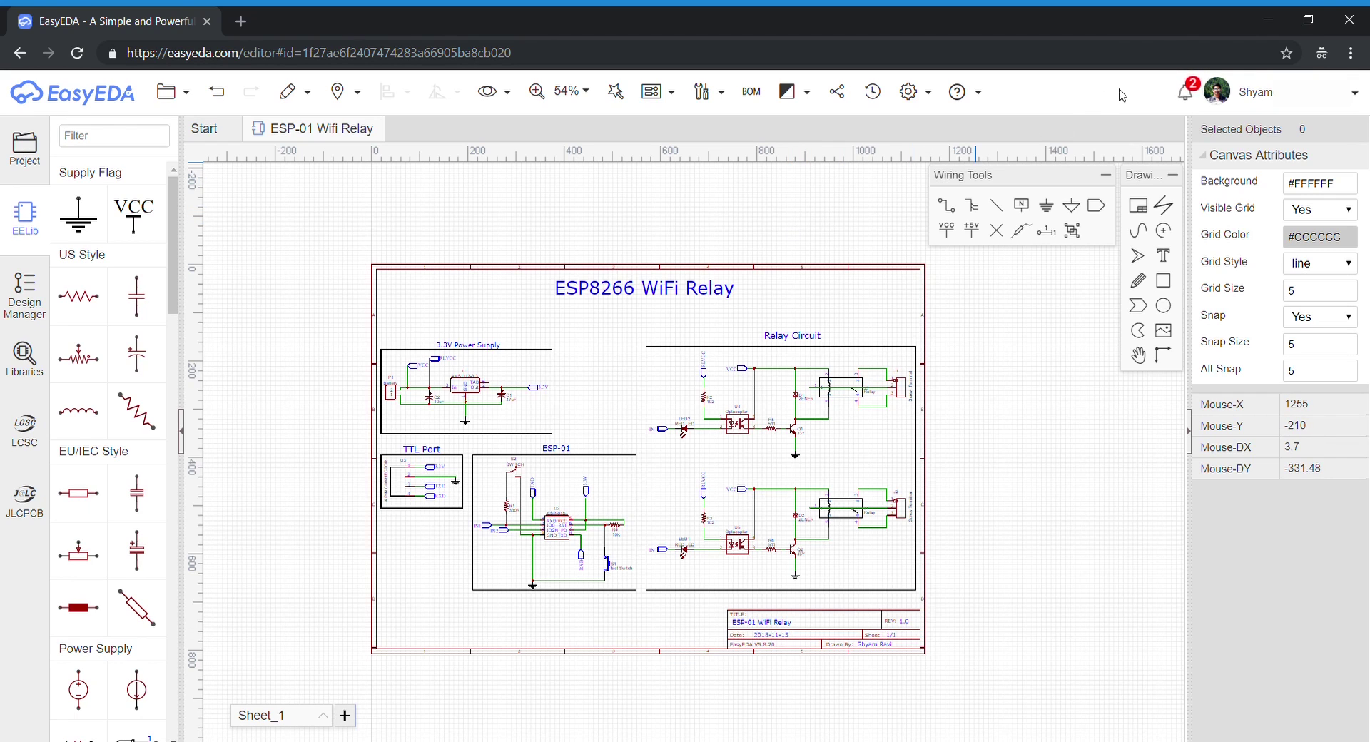
# Start converting the schematic to a PCB and open the package check for optocouplers U4 and U5
pyautogui.click(653, 93)
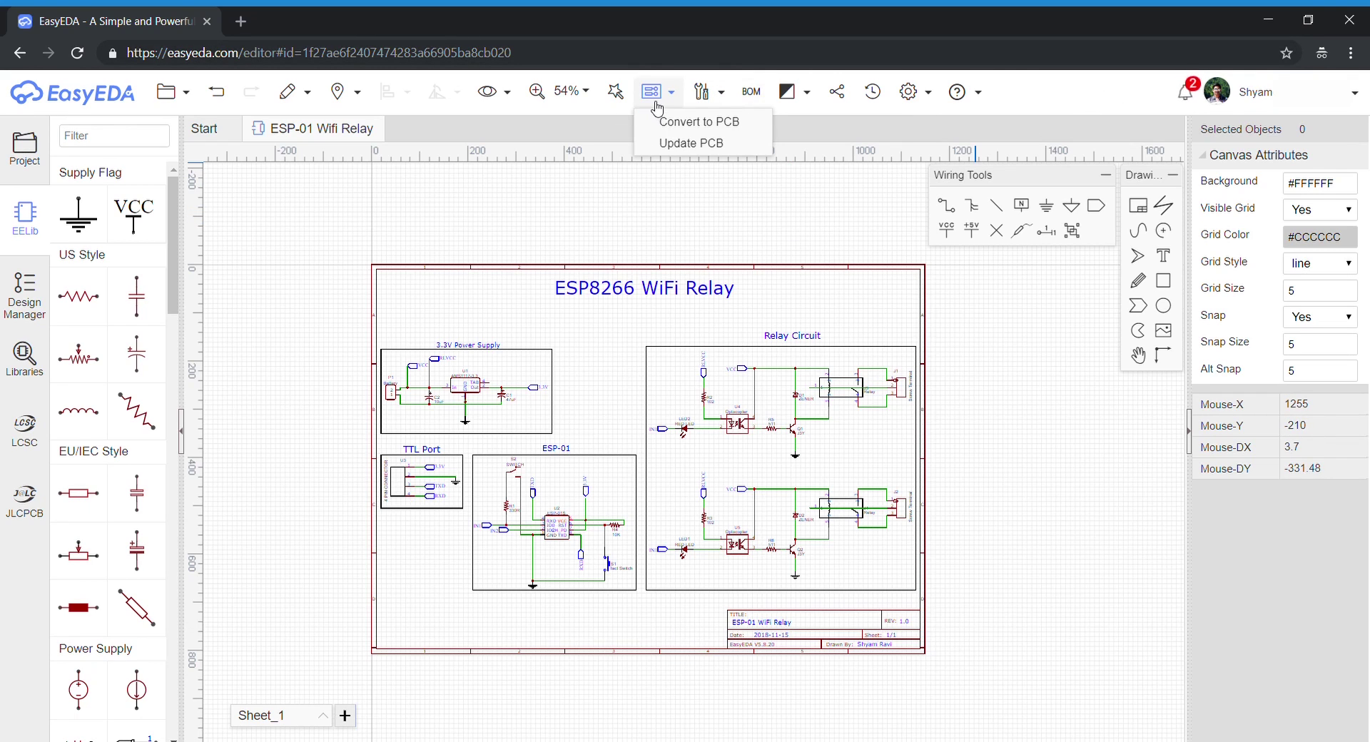
pyautogui.click(691, 123)
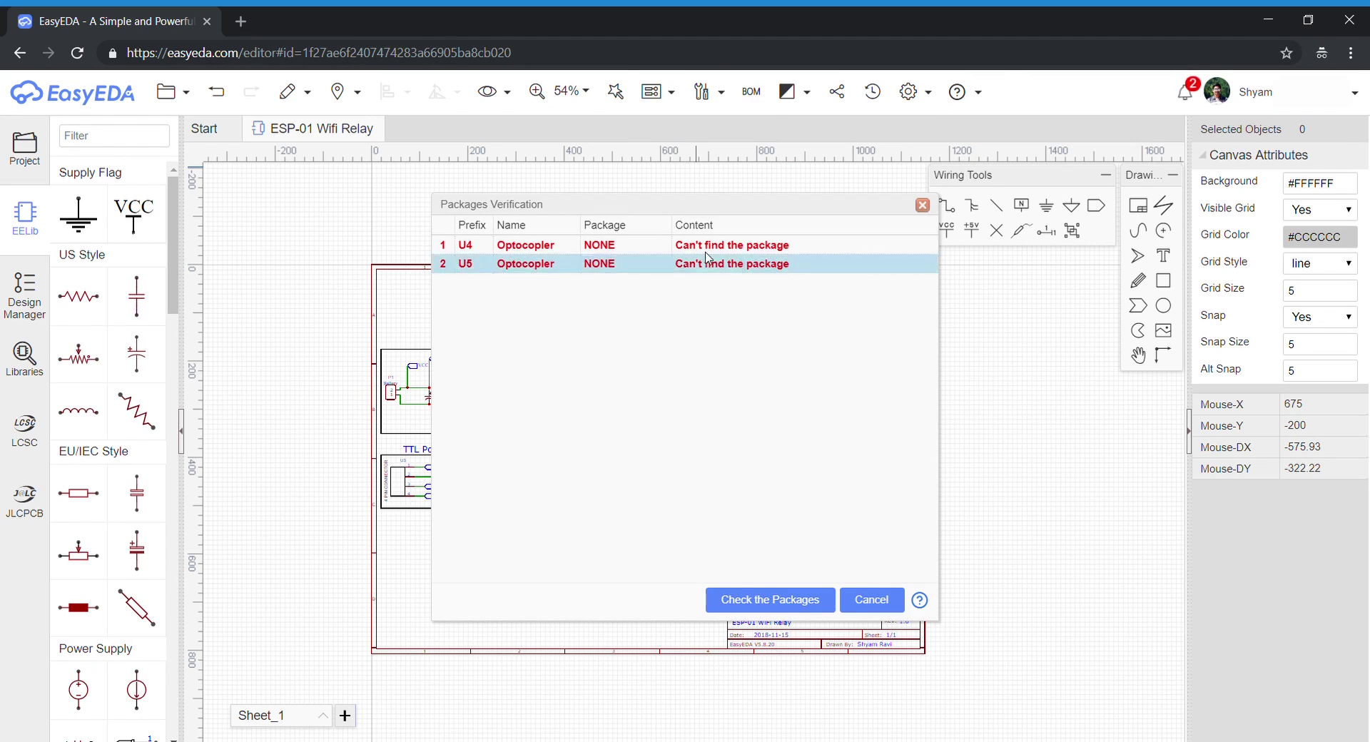
pyautogui.click(770, 601)
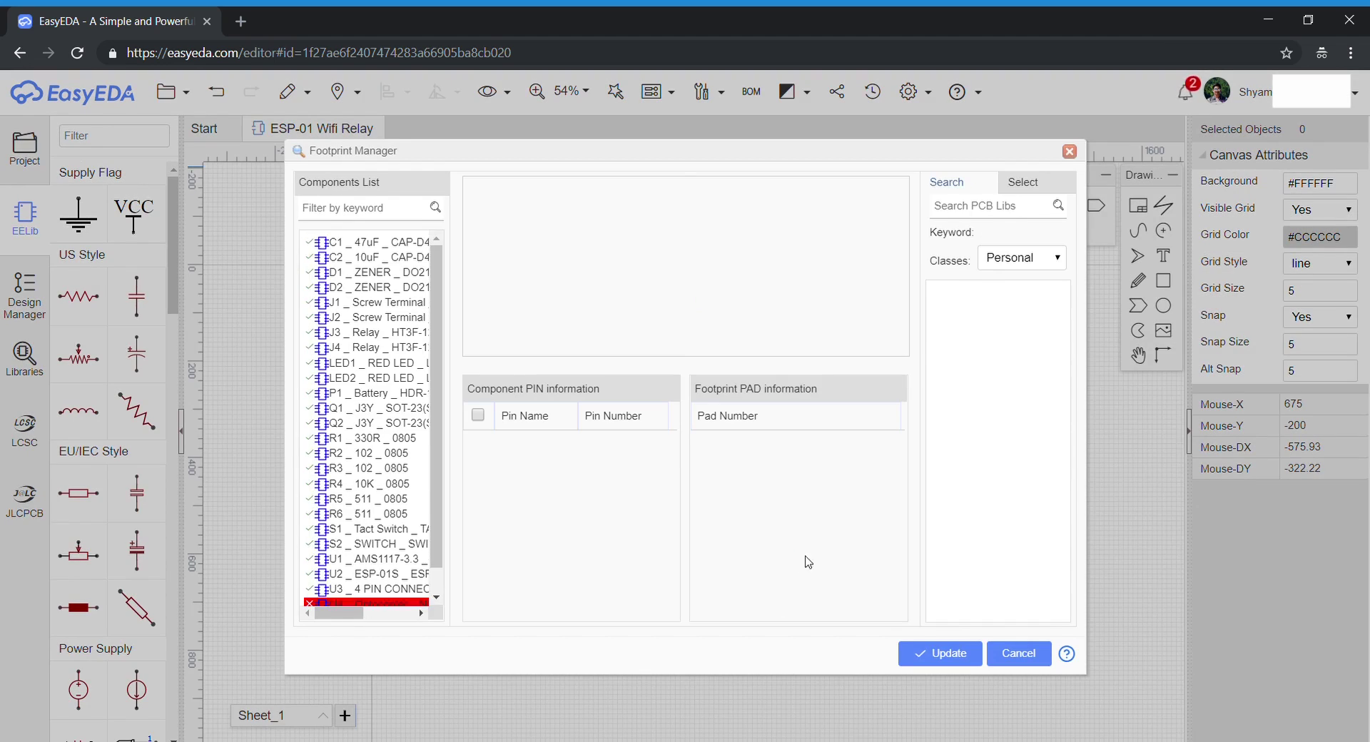
# Assign the AMS817C footprint to optocouplers U4 and U5 and update the components to generate the PCB
pyautogui.moveTo(809, 258)
pyautogui.mouseDown()
pyautogui.moveTo(808, 306)
pyautogui.moveTo(815, 258)
pyautogui.mouseUp()
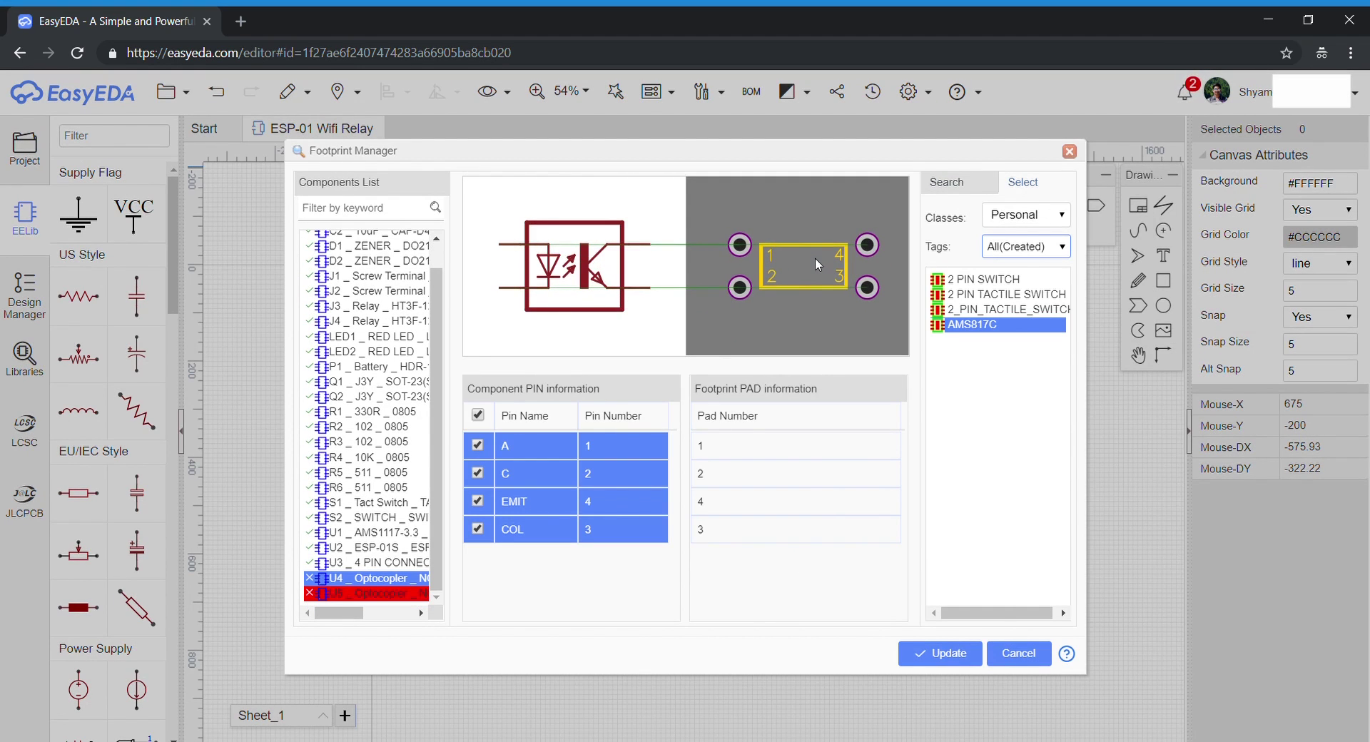
pyautogui.click(940, 654)
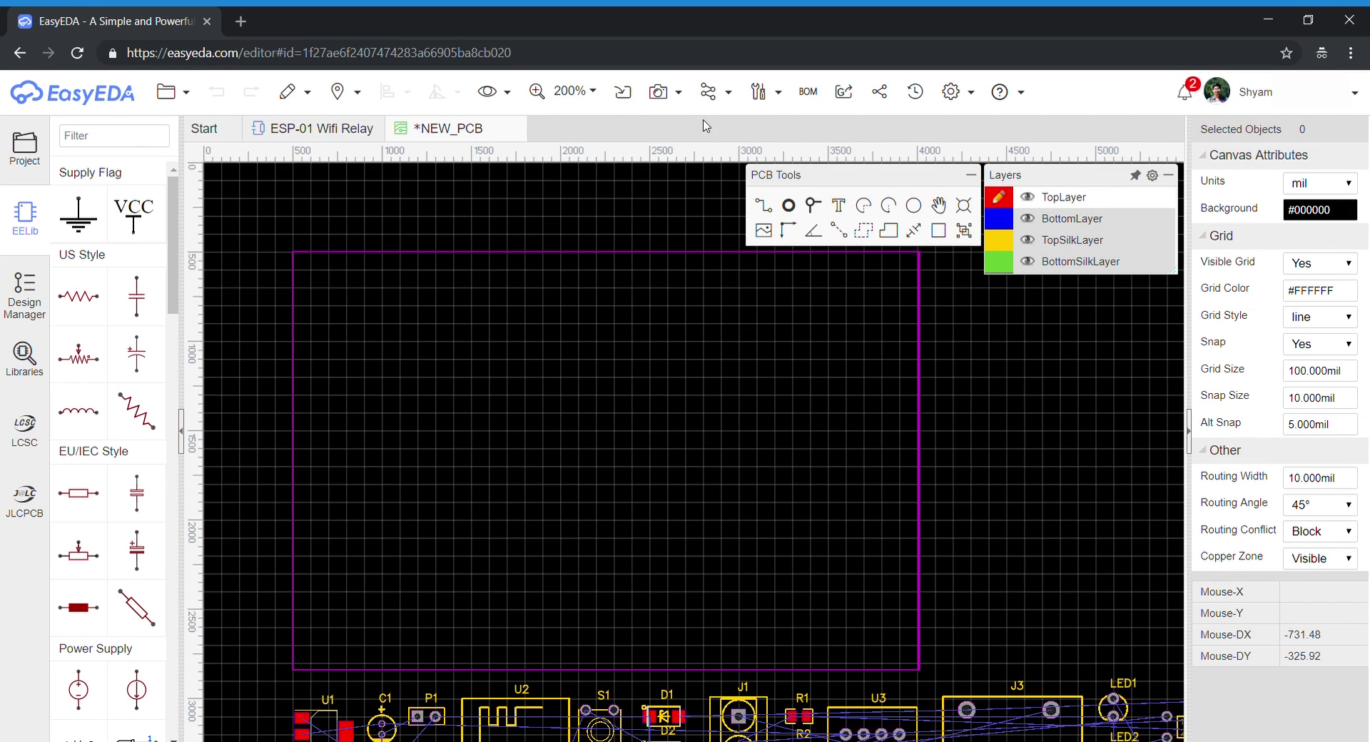
# Reshape the board outline into a rectangle about 4400 mil wide and 1870 mil high by moving its corners
pyautogui.scroll(-2, 546, 344)
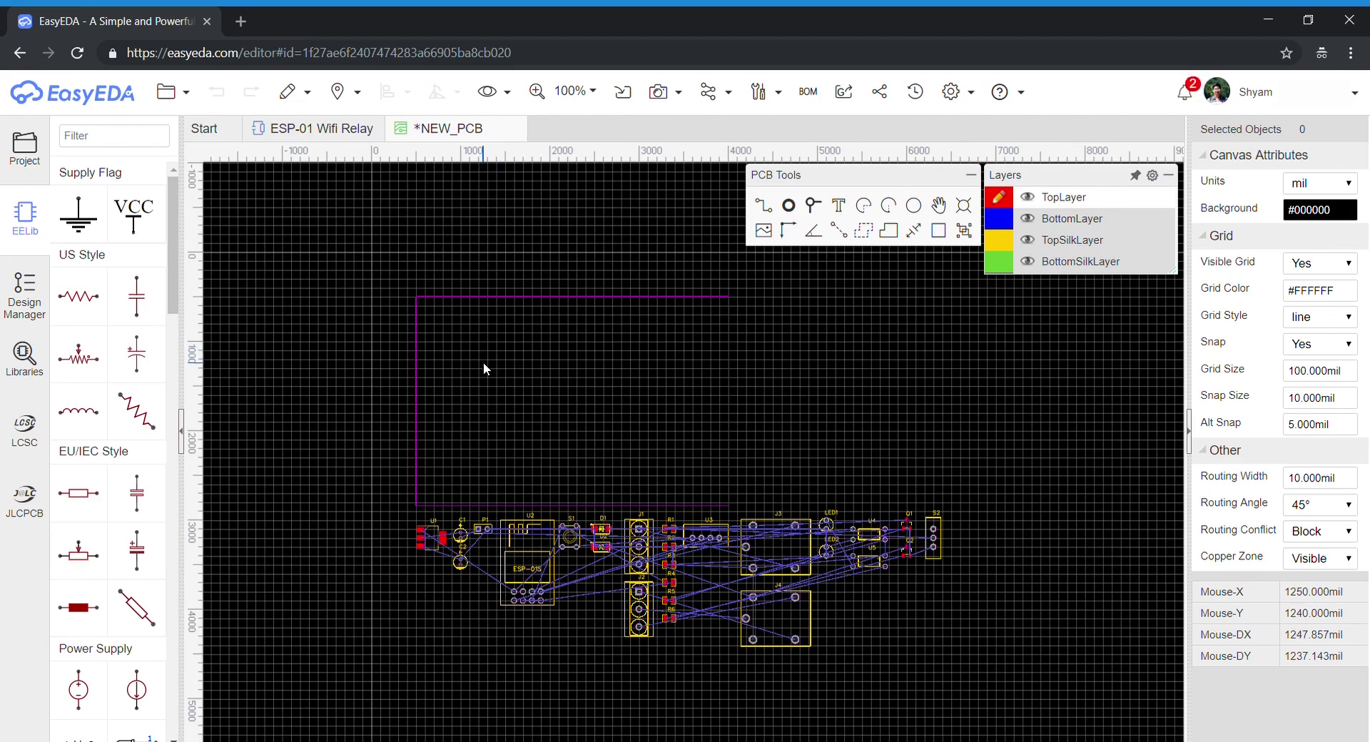
pyautogui.scroll(-1, 541, 365)
pyautogui.scroll(1, 534, 567)
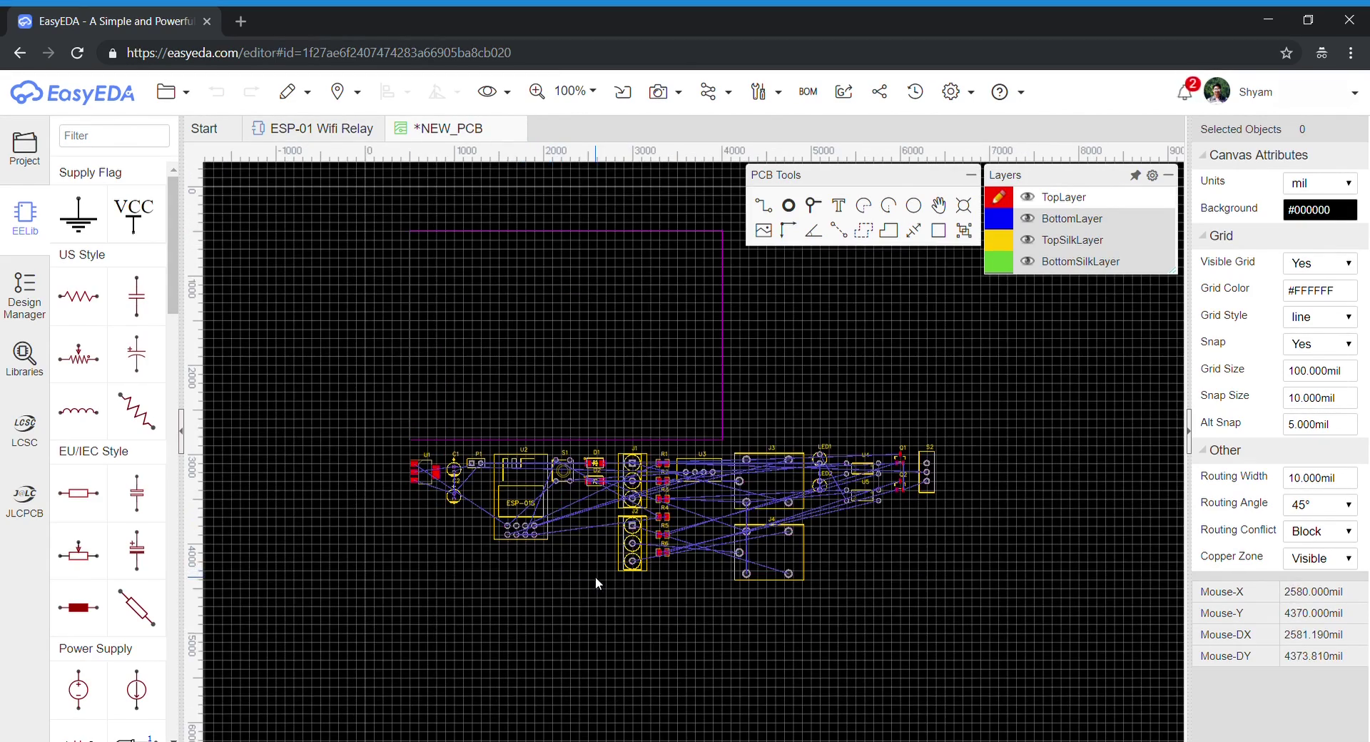
pyautogui.scroll(1, 597, 580)
pyautogui.scroll(-1, 714, 598)
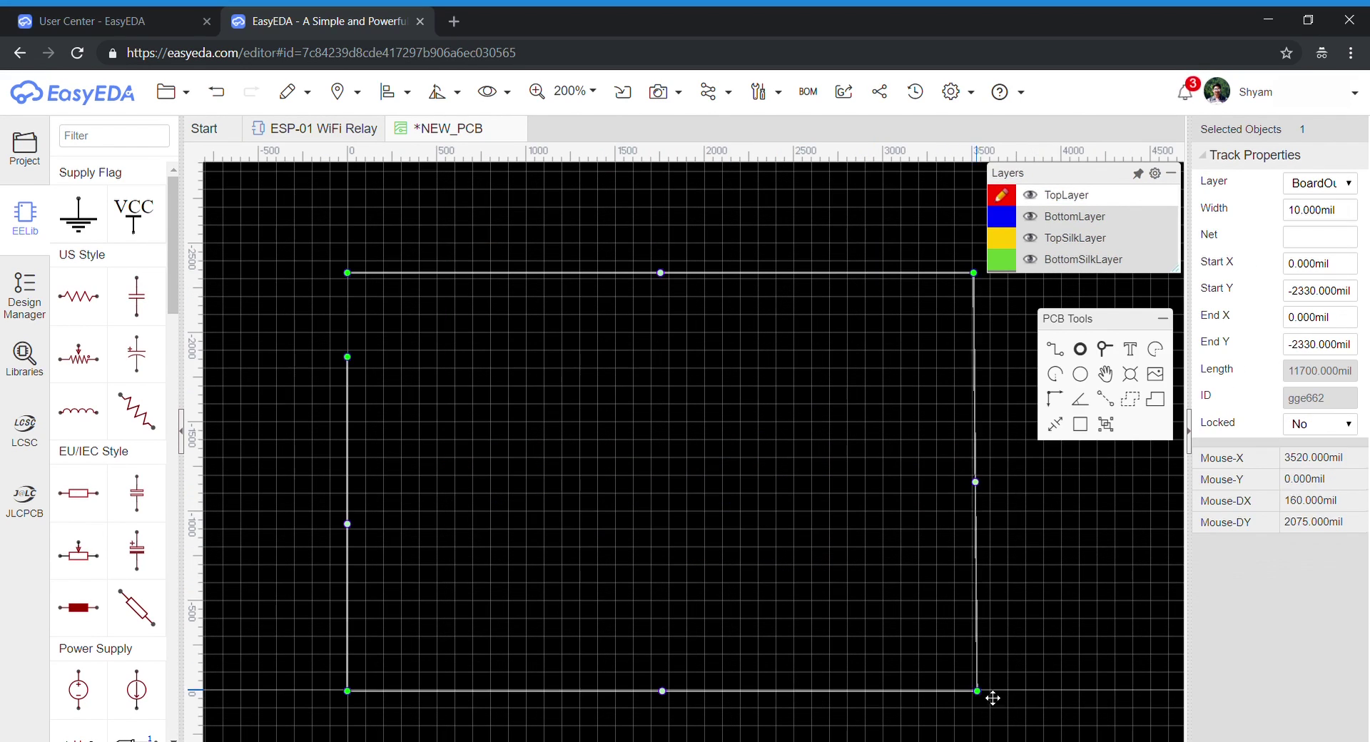
pyautogui.moveTo(991, 698); pyautogui.dragTo(1140, 691)
pyautogui.moveTo(1009, 276); pyautogui.dragTo(1145, 362)
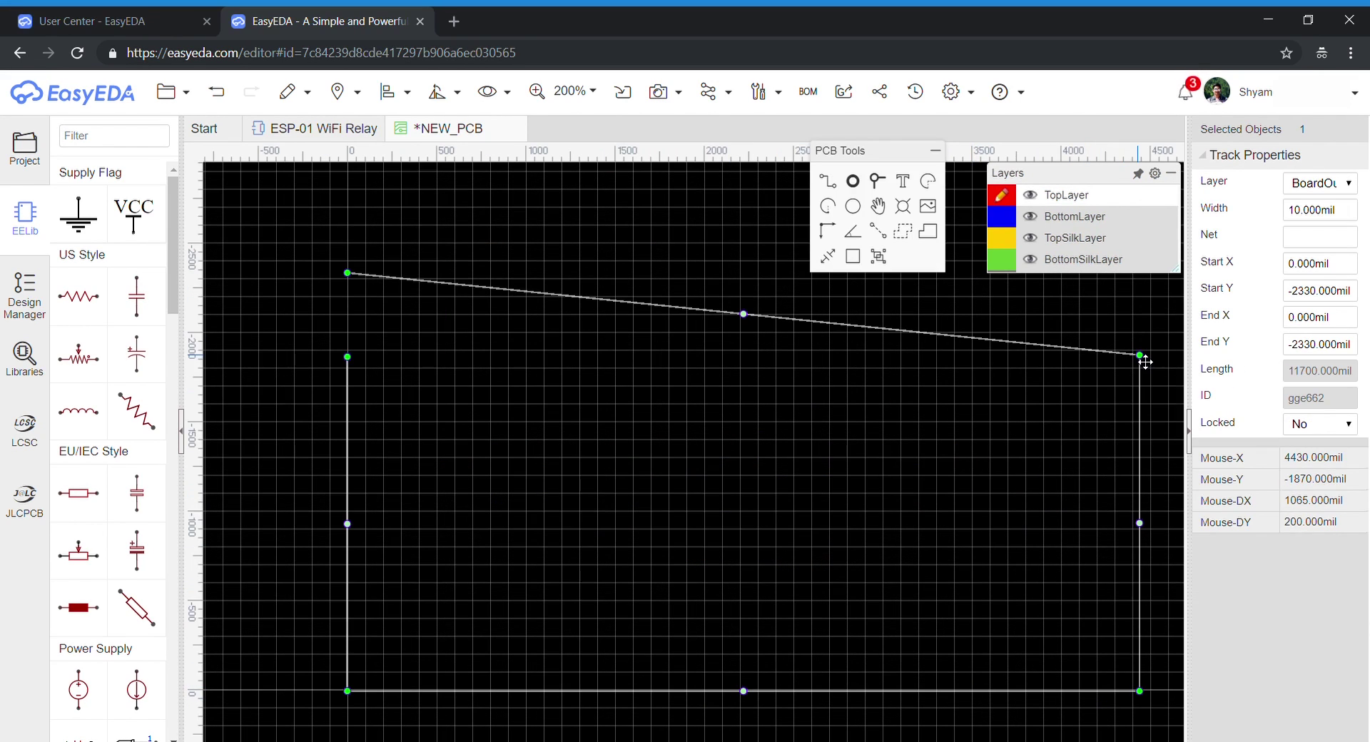
pyautogui.moveTo(346, 277); pyautogui.dragTo(353, 366)
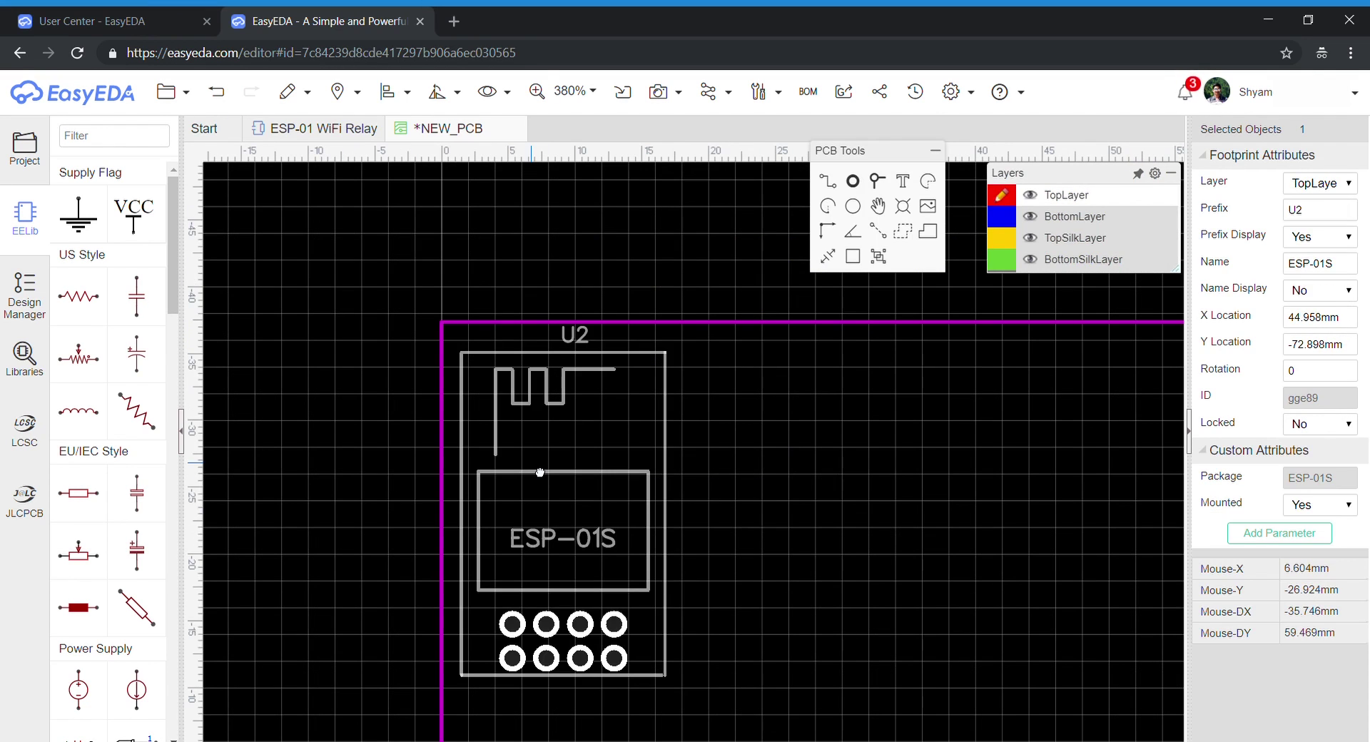
# Place the AMS1117 regulator beside the ESP-01S module and capacitor C1 between the regulator and the four-pin connector
pyautogui.scroll(-3, 629, 501)
pyautogui.click(899, 464)
pyautogui.moveTo(899, 464); pyautogui.dragTo(873, 496)
pyautogui.scroll(3, 777, 492)
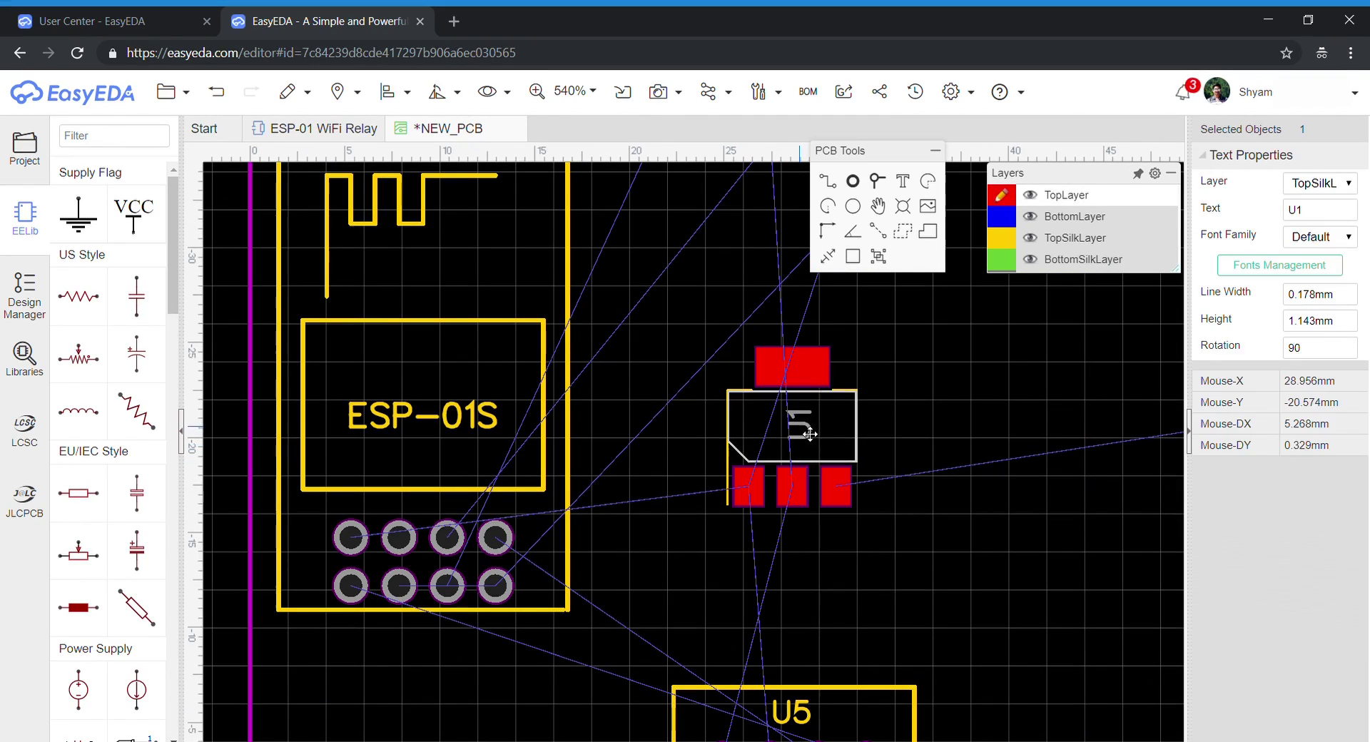
pyautogui.scroll(-5, 932, 383)
pyautogui.scroll(5, 661, 558)
pyautogui.click(661, 553)
pyautogui.moveTo(661, 558); pyautogui.dragTo(667, 562)
pyautogui.click(809, 524)
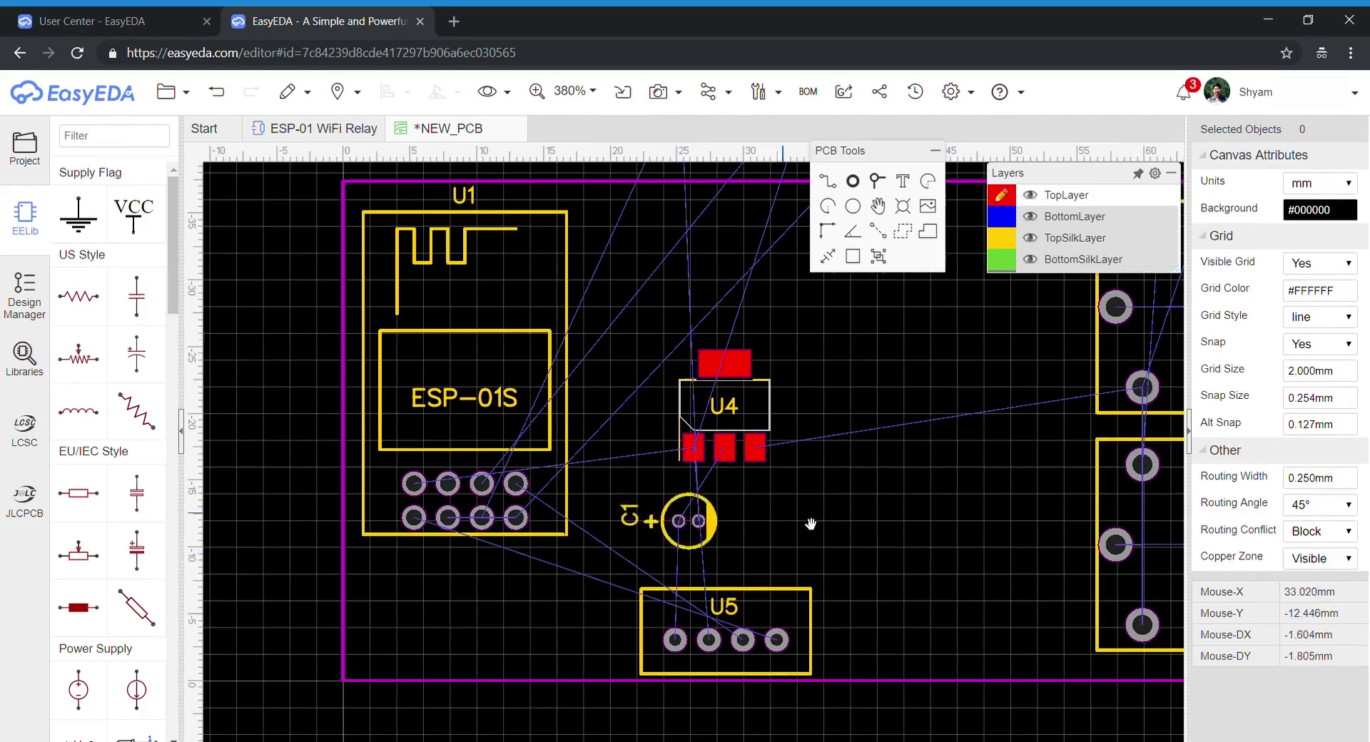
# Rotate capacitor C2 and place it beside C1, and position tactile switch S1 inside the board below the ESP-01S module
pyautogui.scroll(-5, 810, 523)
pyautogui.scroll(5, 804, 509)
pyautogui.moveTo(781, 232); pyautogui.dragTo(866, 561)
pyautogui.press('space')
pyautogui.press('space')
pyautogui.press('space')
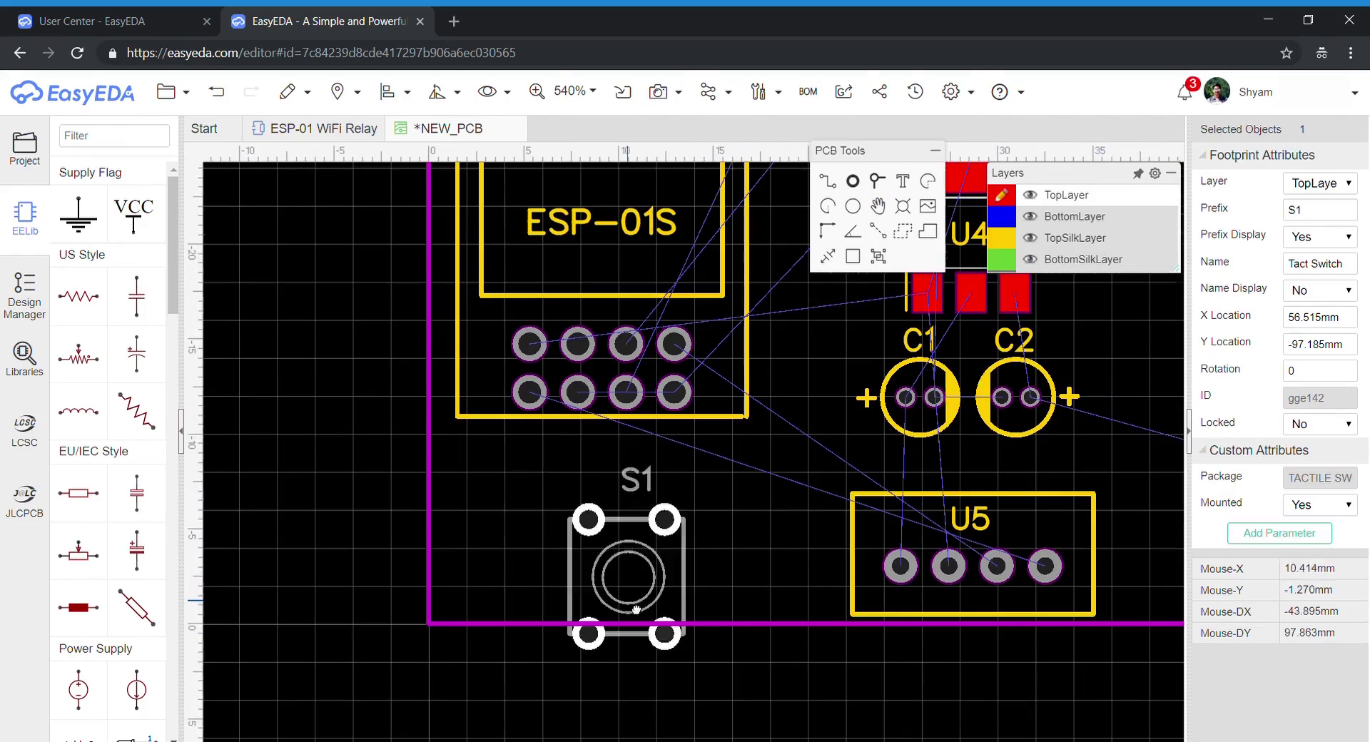
pyautogui.moveTo(636, 598); pyautogui.dragTo(650, 558)
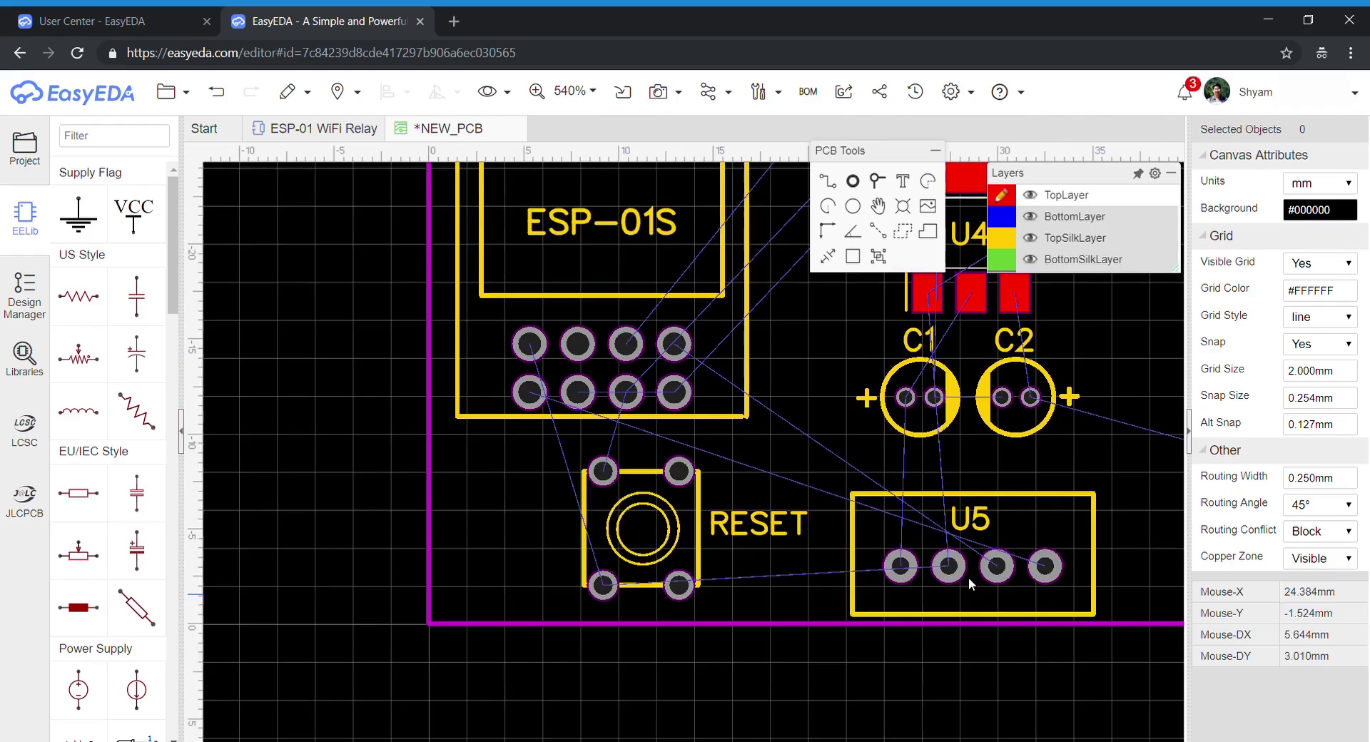
# Place transistors Q1 and Q2 just above diodes D1 and D2, next to their relays
pyautogui.scroll(-8, 966, 423)
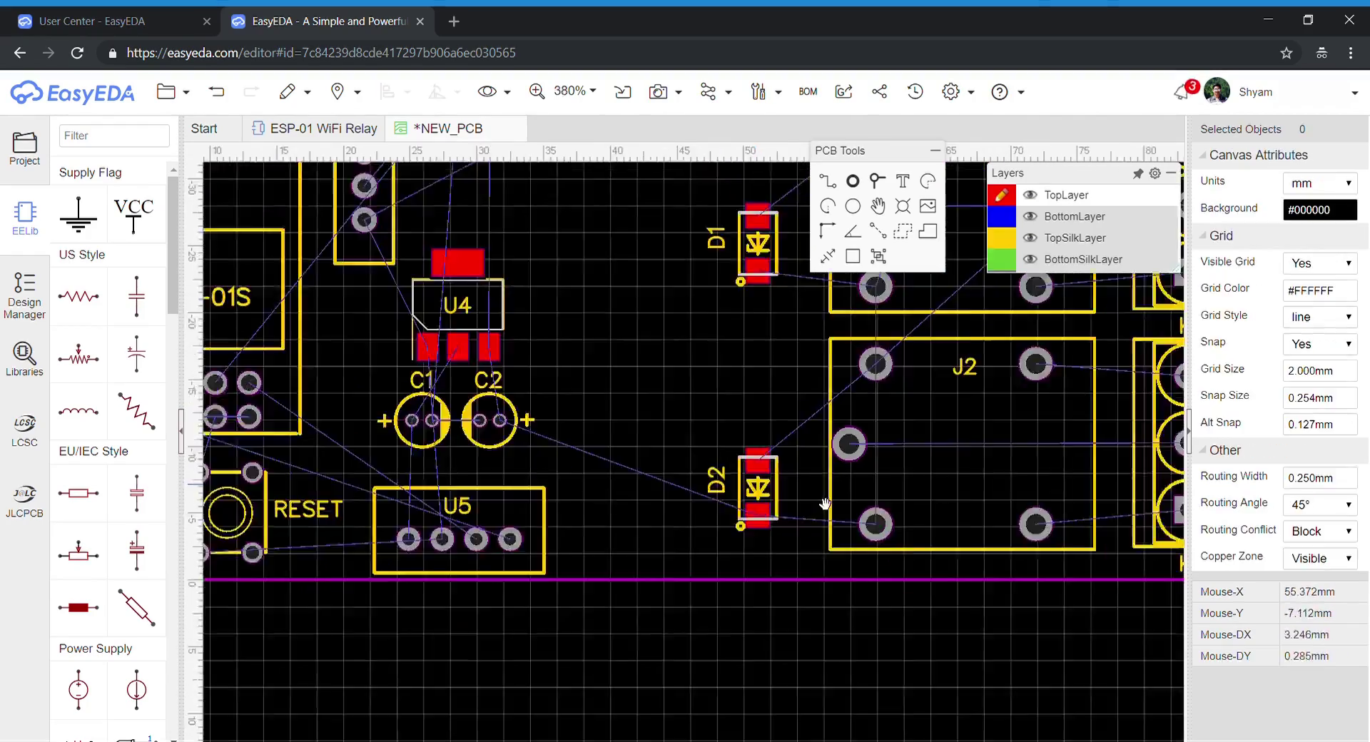
pyautogui.scroll(2, 820, 571)
pyautogui.scroll(-2, 821, 571)
pyautogui.click(787, 595)
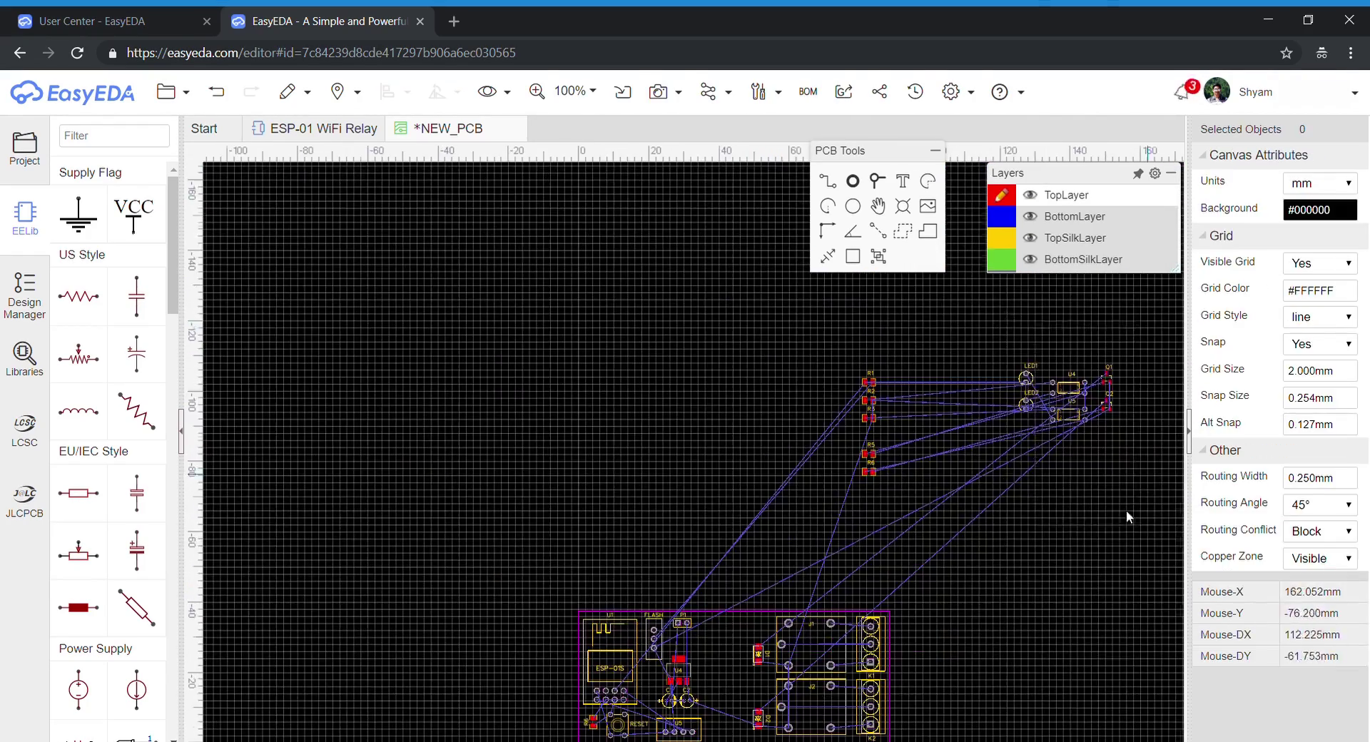
pyautogui.scroll(2, 1127, 511)
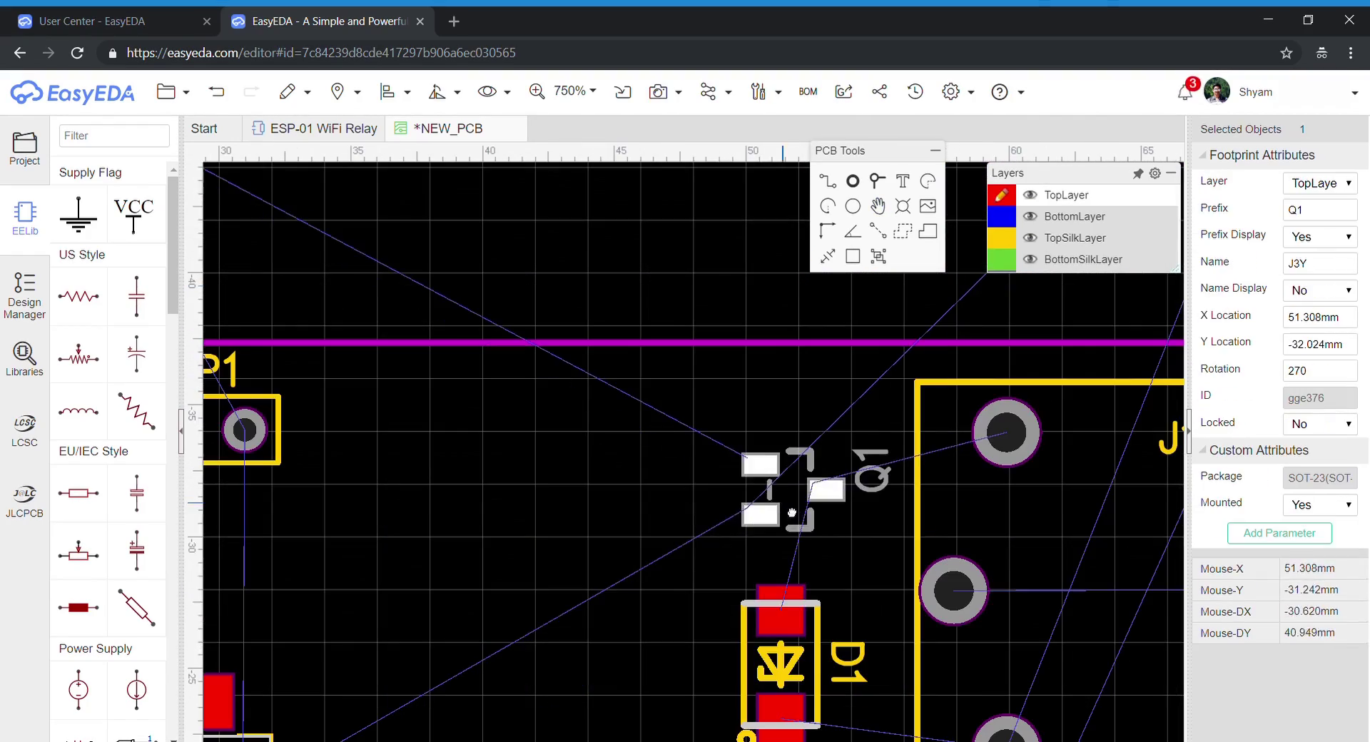
pyautogui.moveTo(785, 588); pyautogui.dragTo(773, 503)
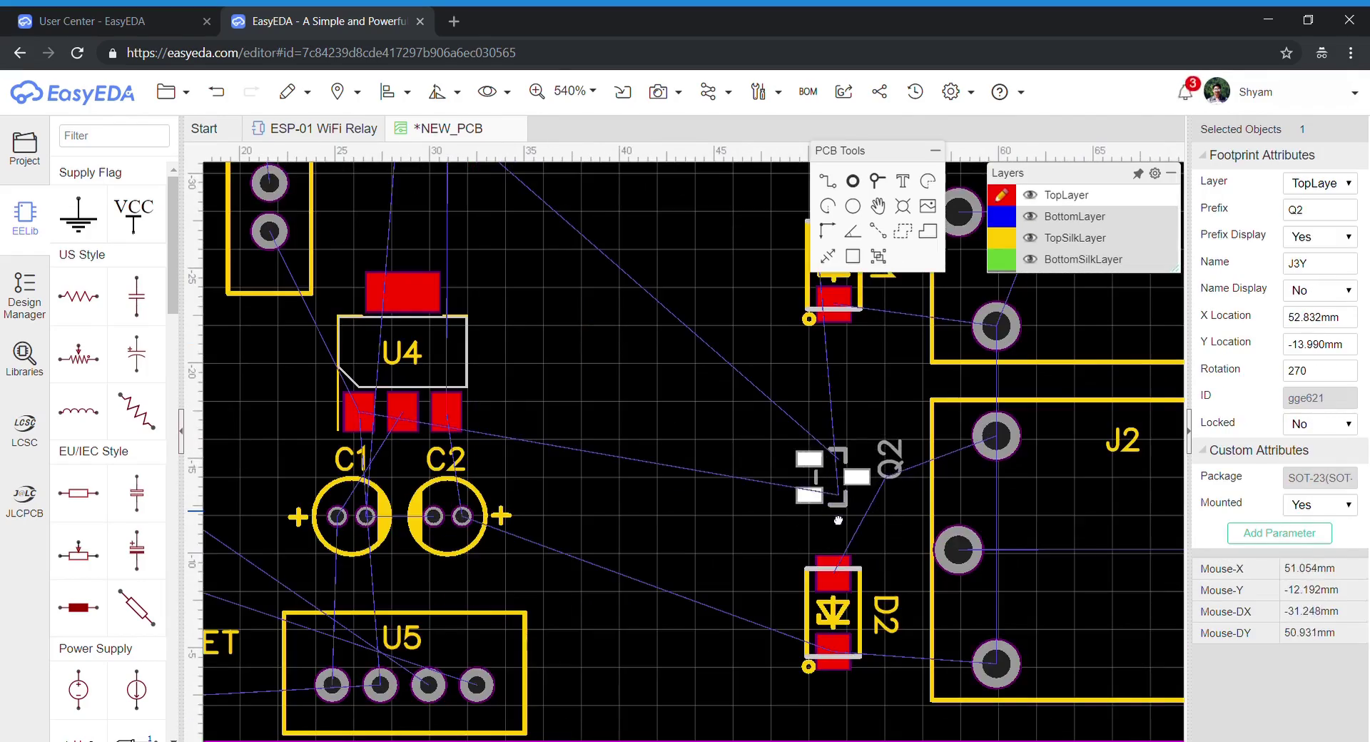
pyautogui.click(747, 517)
# Place the first optocoupler between connector P1 and transistor Q1 and change its prefix to U1
pyautogui.scroll(-6, 747, 517)
pyautogui.scroll(5, 746, 517)
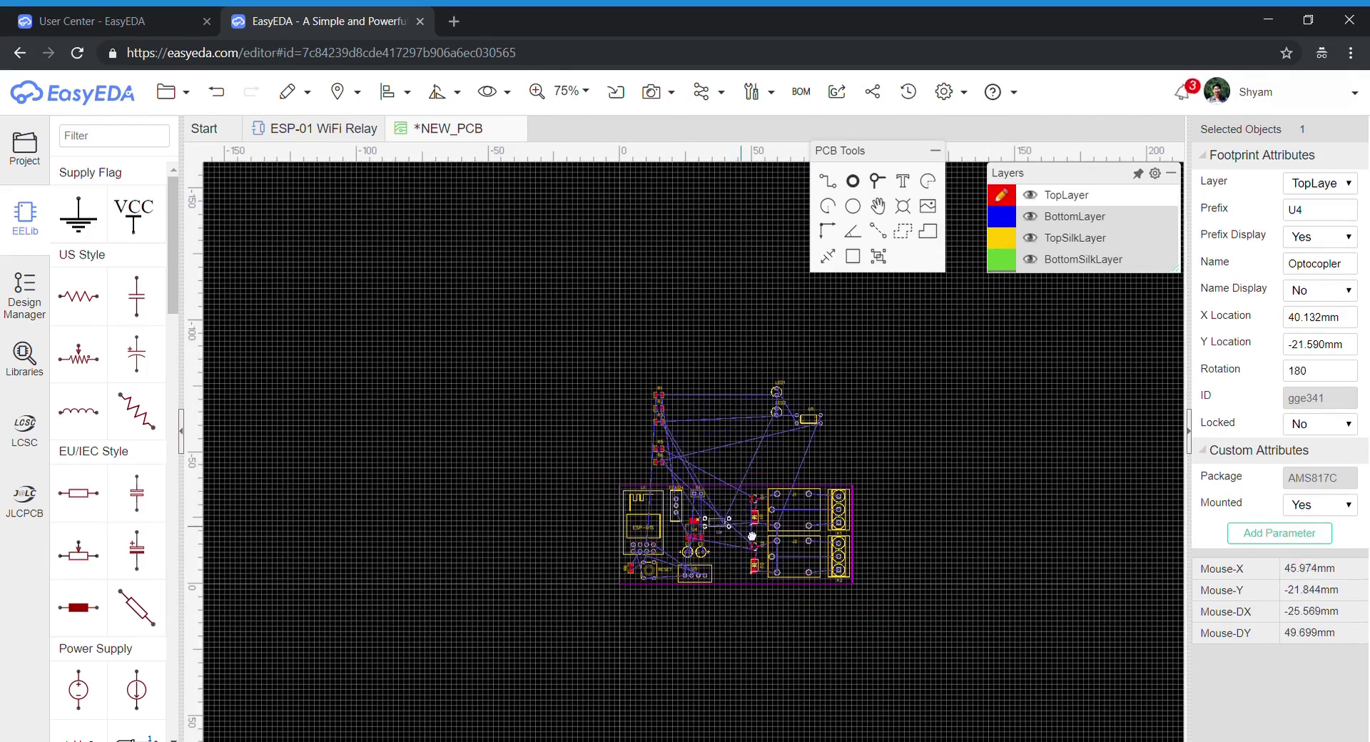
pyautogui.click(728, 471)
pyautogui.doubleClick(1320, 210)
pyautogui.write('U1')
pyautogui.click(787, 424)
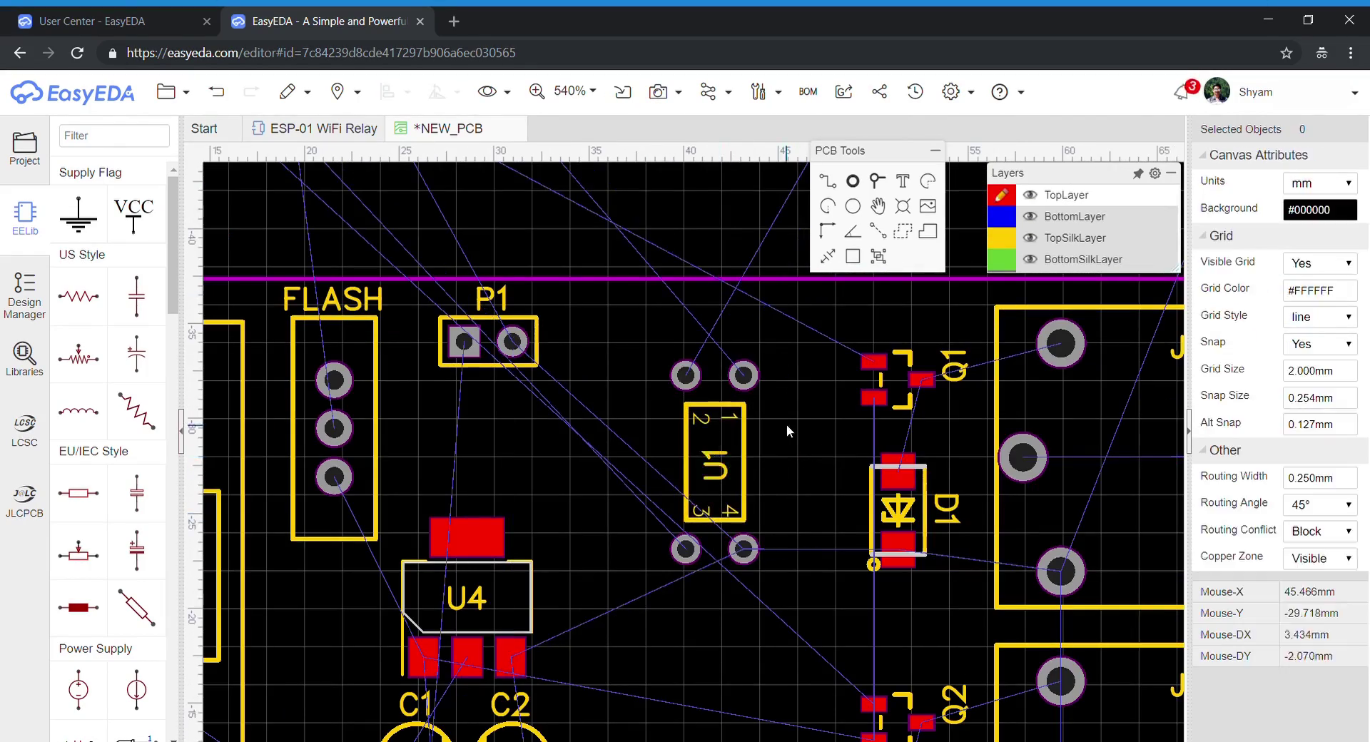
# Place LED1 beside optocoupler U1 and resistor R5 between the optocoupler and transistor Q1
pyautogui.scroll(-4, 789, 512)
pyautogui.moveTo(929, 374); pyautogui.dragTo(808, 621)
pyautogui.scroll(-1, 923, 353)
pyautogui.scroll(2, 847, 459)
pyautogui.moveTo(882, 305); pyautogui.dragTo(976, 573)
pyautogui.scroll(5, 774, 428)
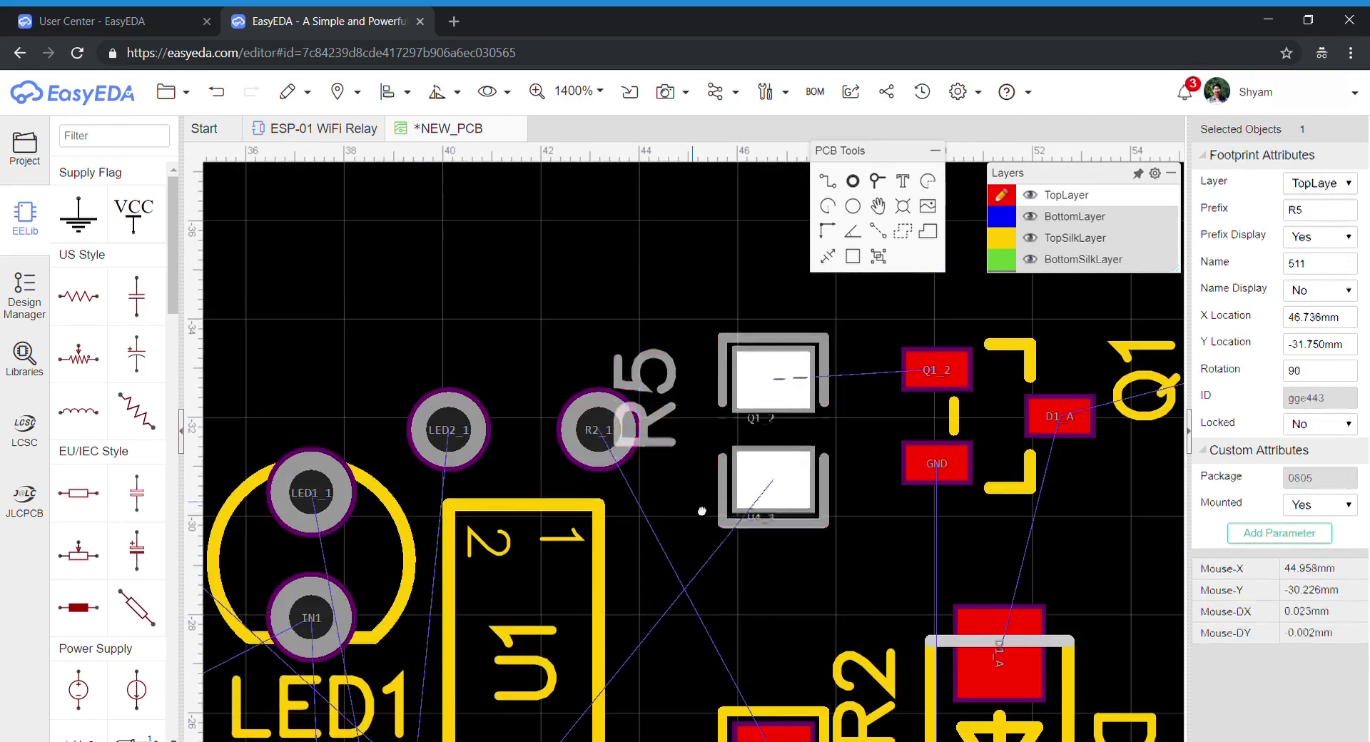
# Rotate resistor R6 upright and place it between the second optocoupler and transistor Q2
pyautogui.scroll(-6, 774, 442)
pyautogui.moveTo(625, 306); pyautogui.dragTo(777, 468)
pyautogui.scroll(4, 780, 477)
pyautogui.press('space')
pyautogui.moveTo(685, 474); pyautogui.dragTo(697, 487)
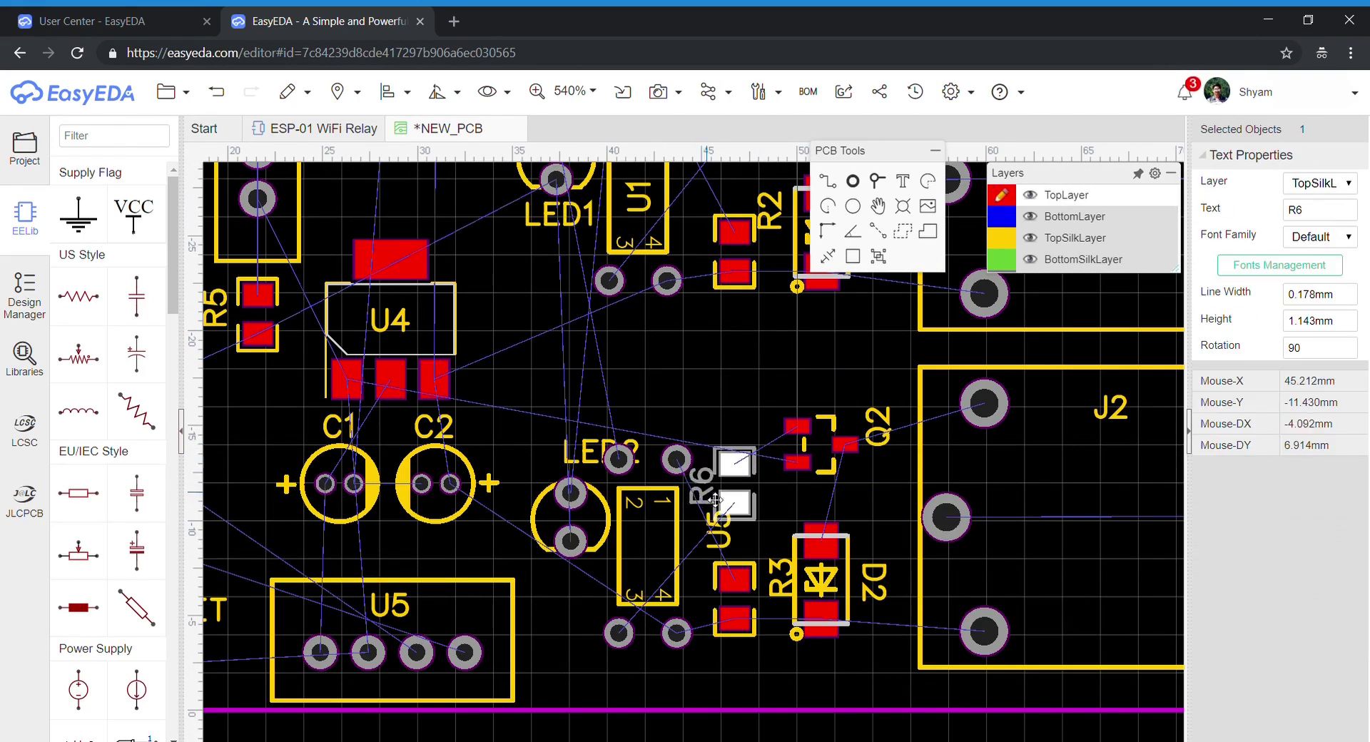
# Relabel resistor R6 as R4 and the second optocoupler as U2, and nudge LED2 into place
pyautogui.doubleClick(1321, 210)
pyautogui.write('R4')
pyautogui.moveTo(720, 531); pyautogui.dragTo(649, 546)
pyautogui.doubleClick(1321, 210)
pyautogui.write('U2')
pyautogui.click(724, 314)
pyautogui.moveTo(546, 522)
pyautogui.mouseDown()
pyautogui.moveTo(532, 499)
pyautogui.moveTo(531, 528)
pyautogui.moveTo(532, 512)
pyautogui.mouseUp()
pyautogui.click(704, 525)
# Route a bottom-layer track from relay J1's upper contact to K1's upper terminal and set its width to 2 mm
pyautogui.scroll(-6, 683, 478)
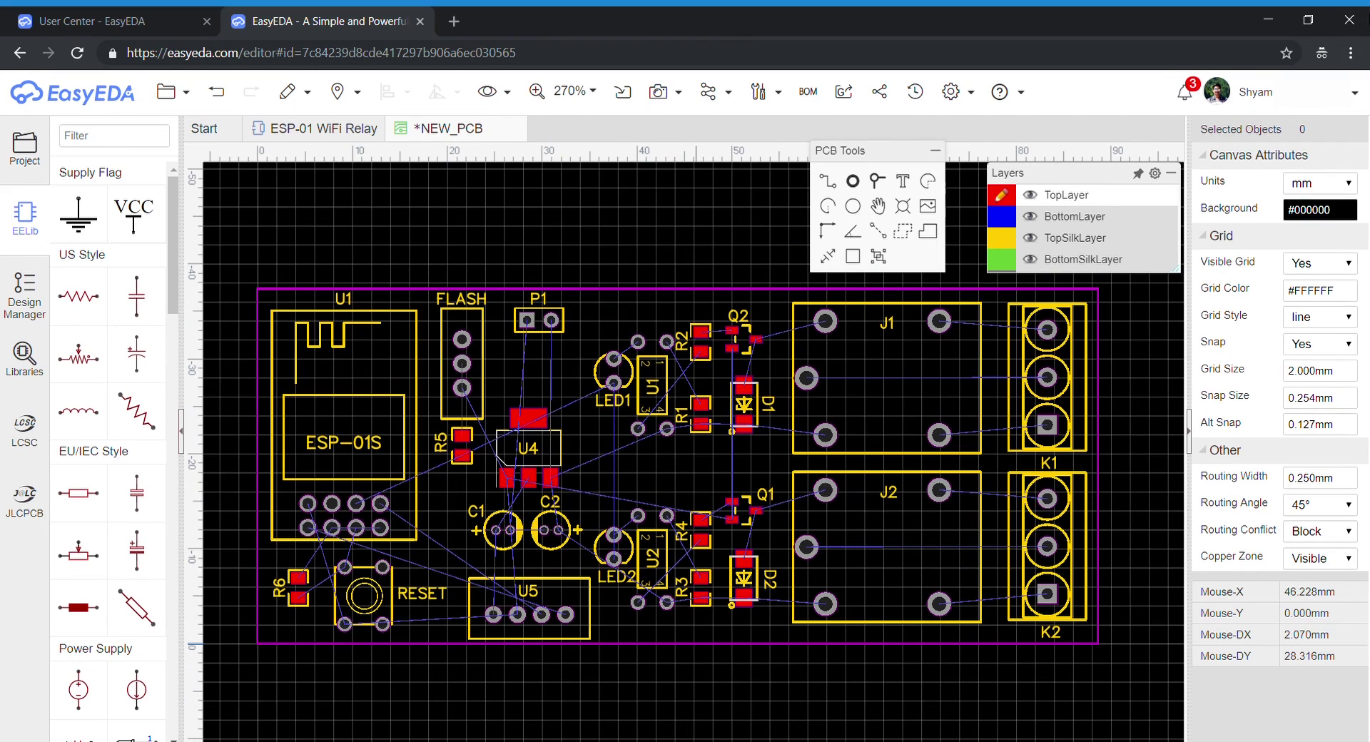
pyautogui.moveTo(1031, 223)
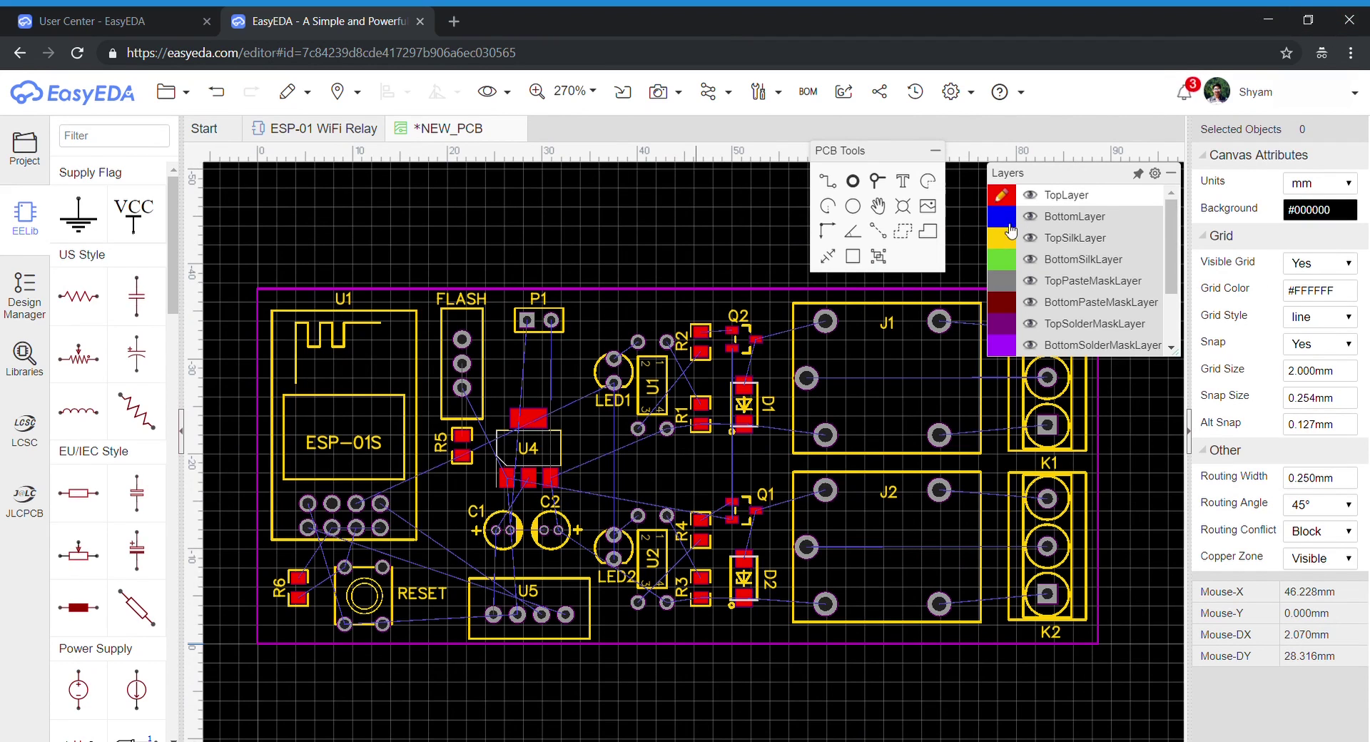
pyautogui.click(1003, 216)
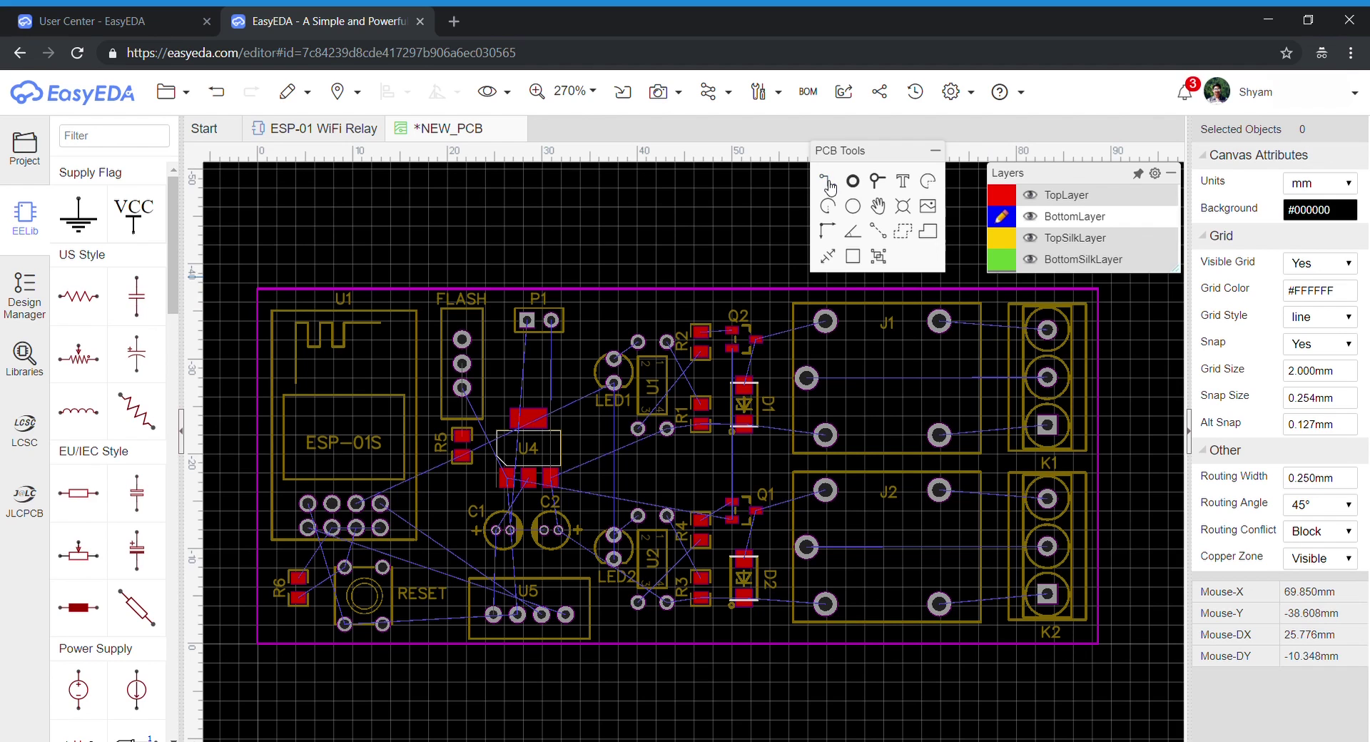
pyautogui.click(939, 320)
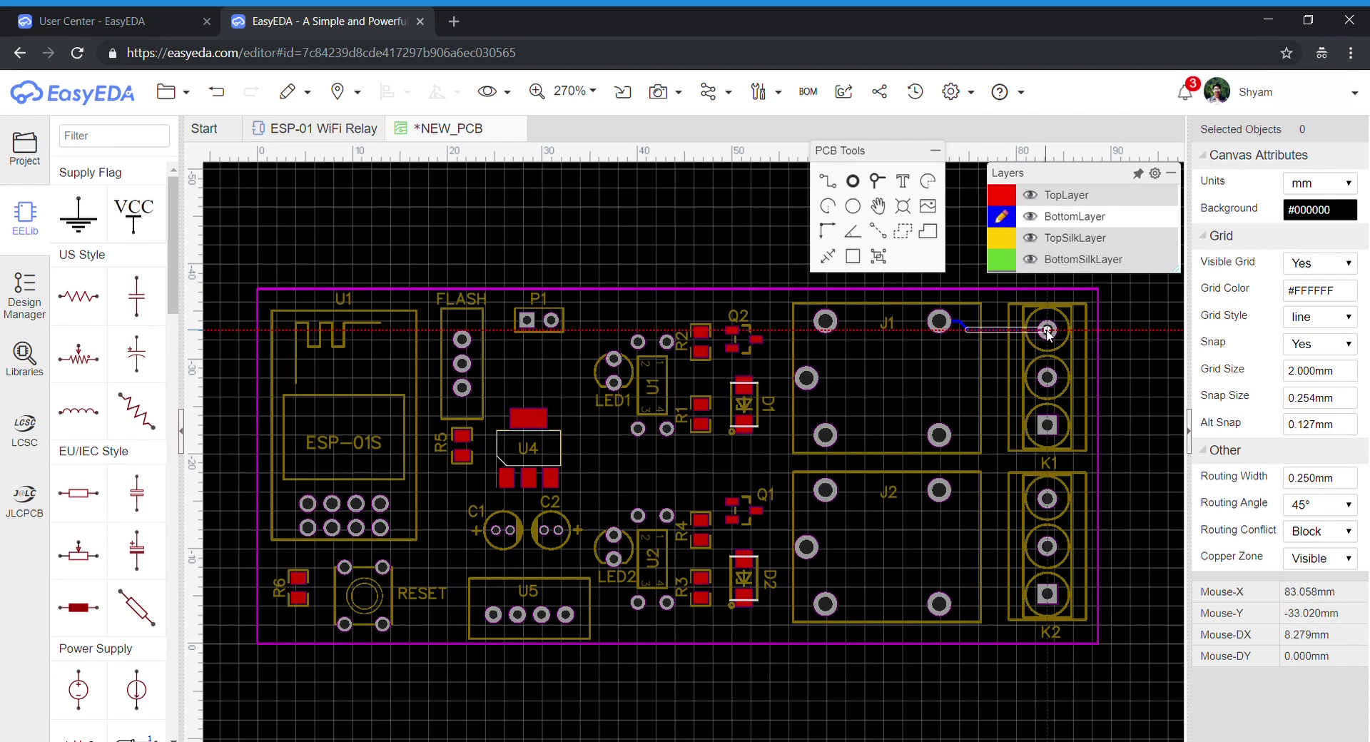
pyautogui.click(1047, 329)
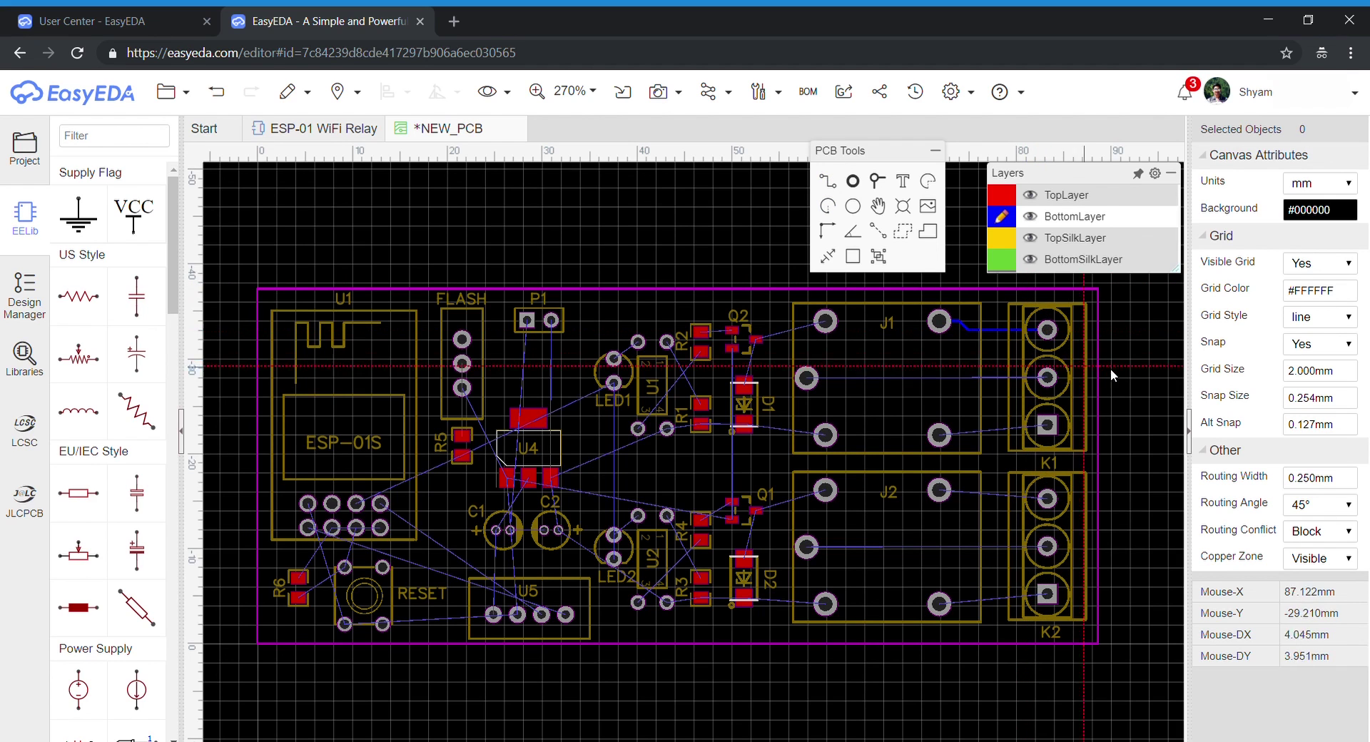
pyautogui.click(989, 333)
pyautogui.click(1339, 212)
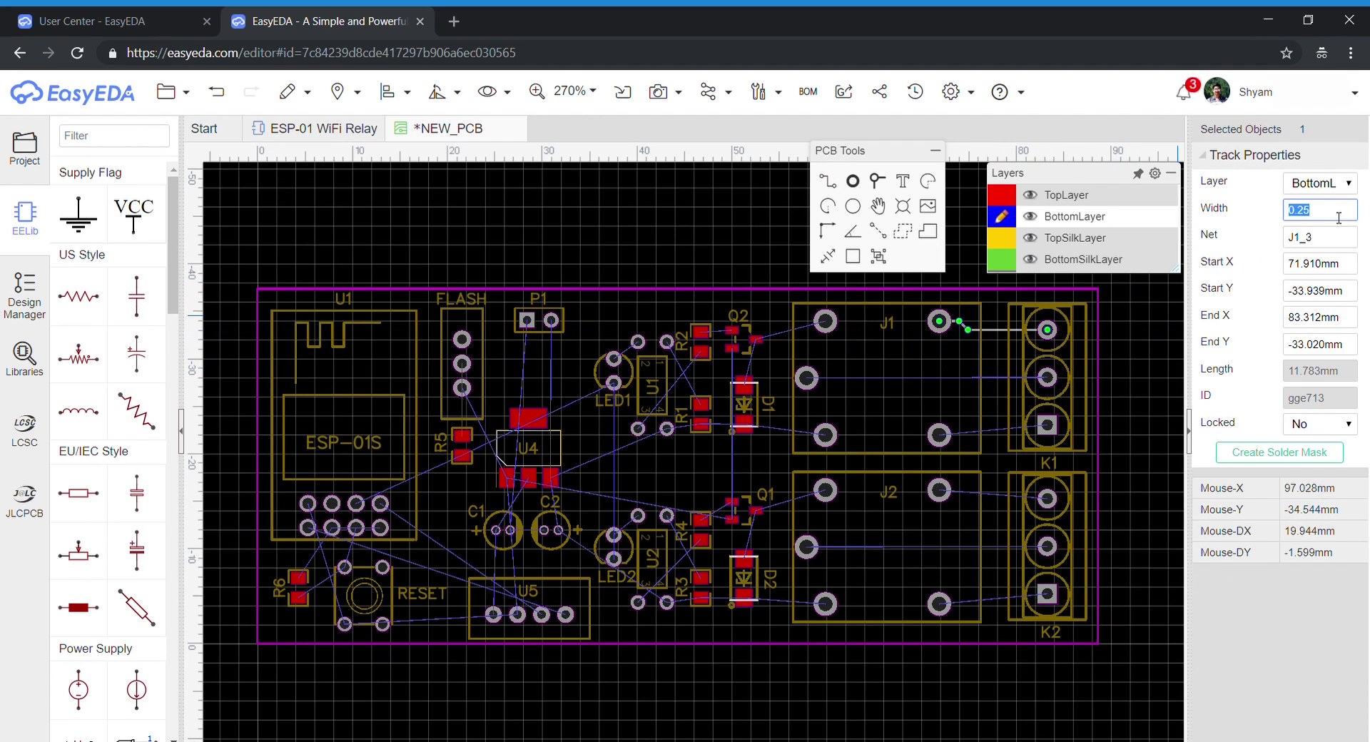
pyautogui.click(1129, 353)
# Route 2 mm bottom-layer tracks from relay J1's remaining contacts to K1 and from relay J2's contacts to K2
pyautogui.press('w')
pyautogui.click(939, 434)
pyautogui.click(962, 425)
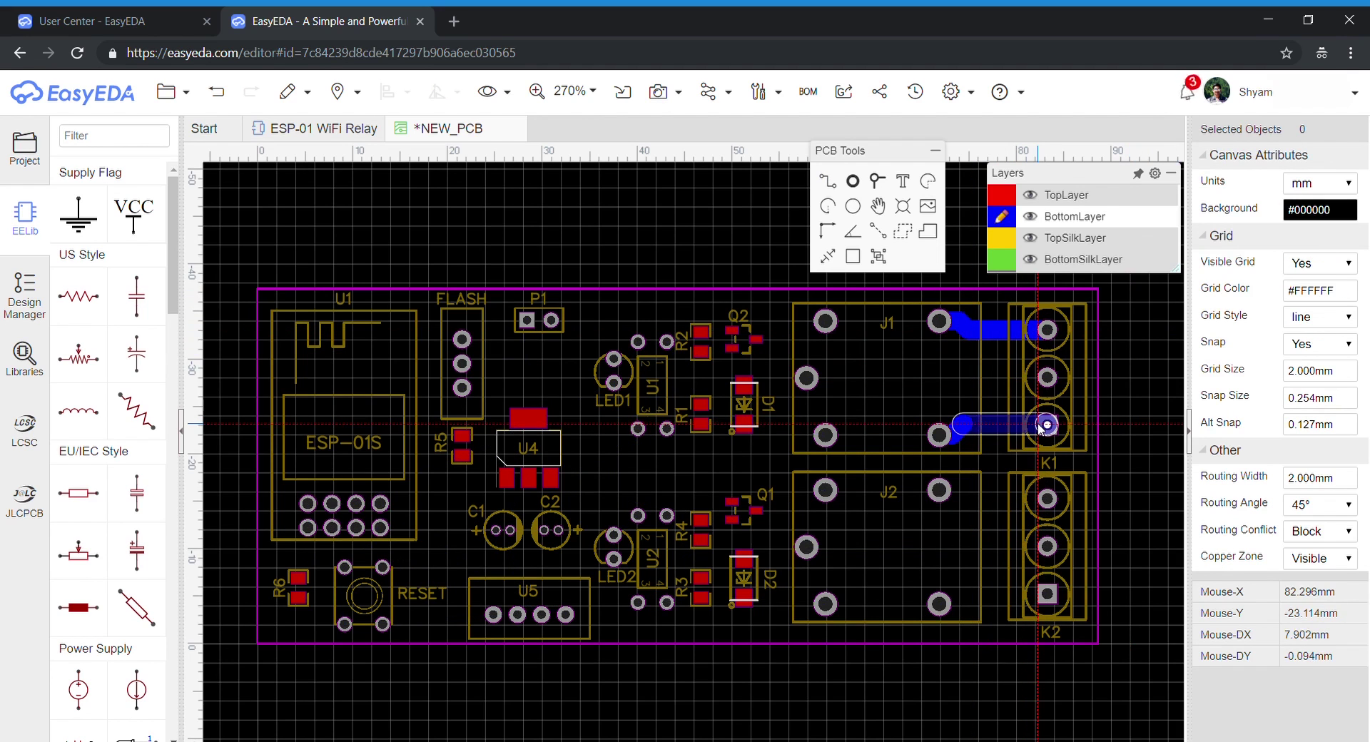
pyautogui.click(1047, 426)
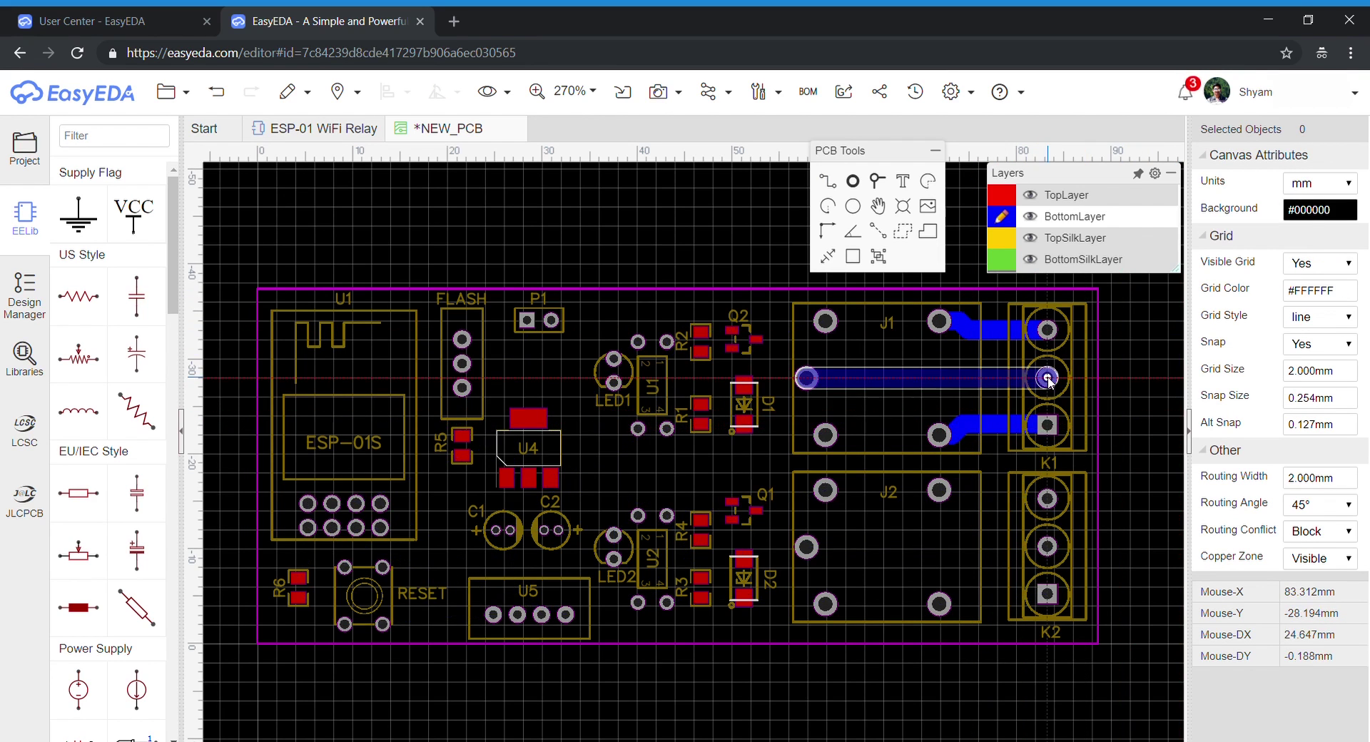
pyautogui.click(1047, 378)
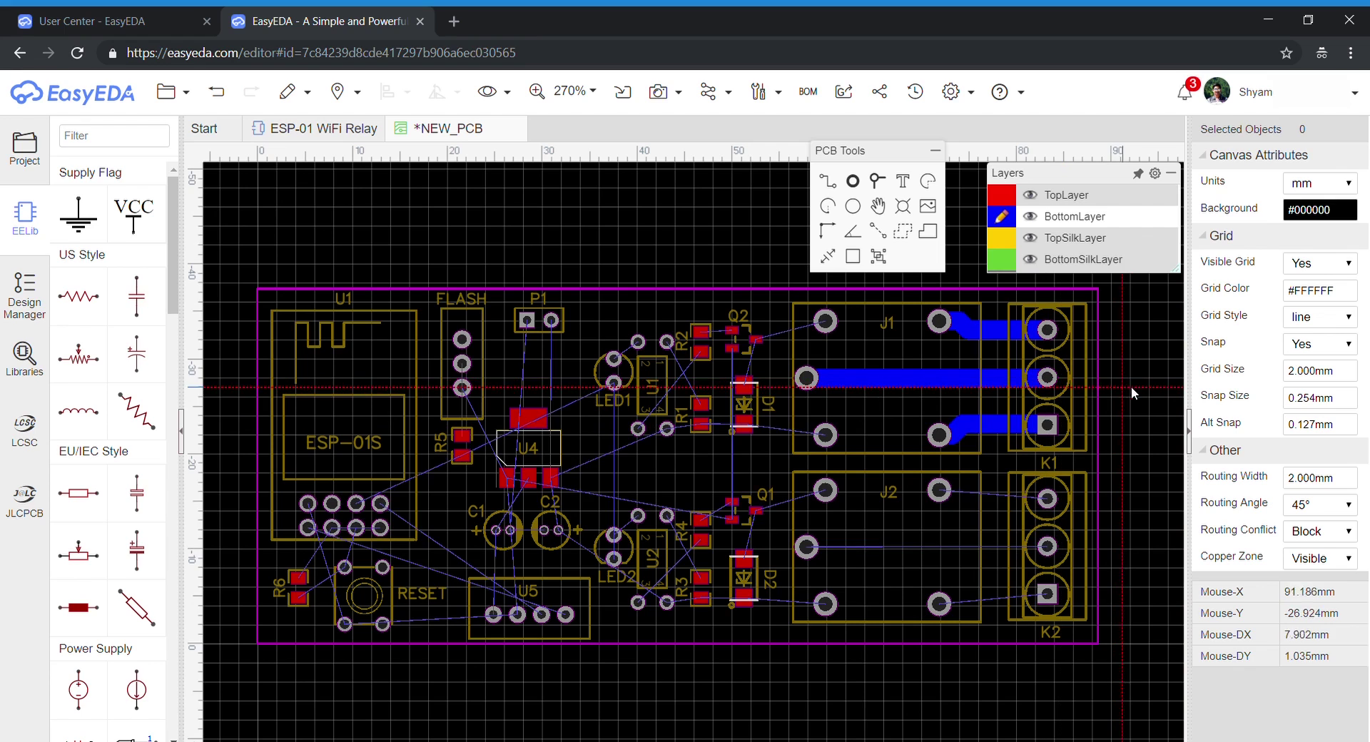
pyautogui.click(1047, 547)
# Route a top-layer track from transistor Q2 to relay J1's upper coil pad and set its width to 0.6 mm
pyautogui.click(1077, 195)
pyautogui.click(1320, 380)
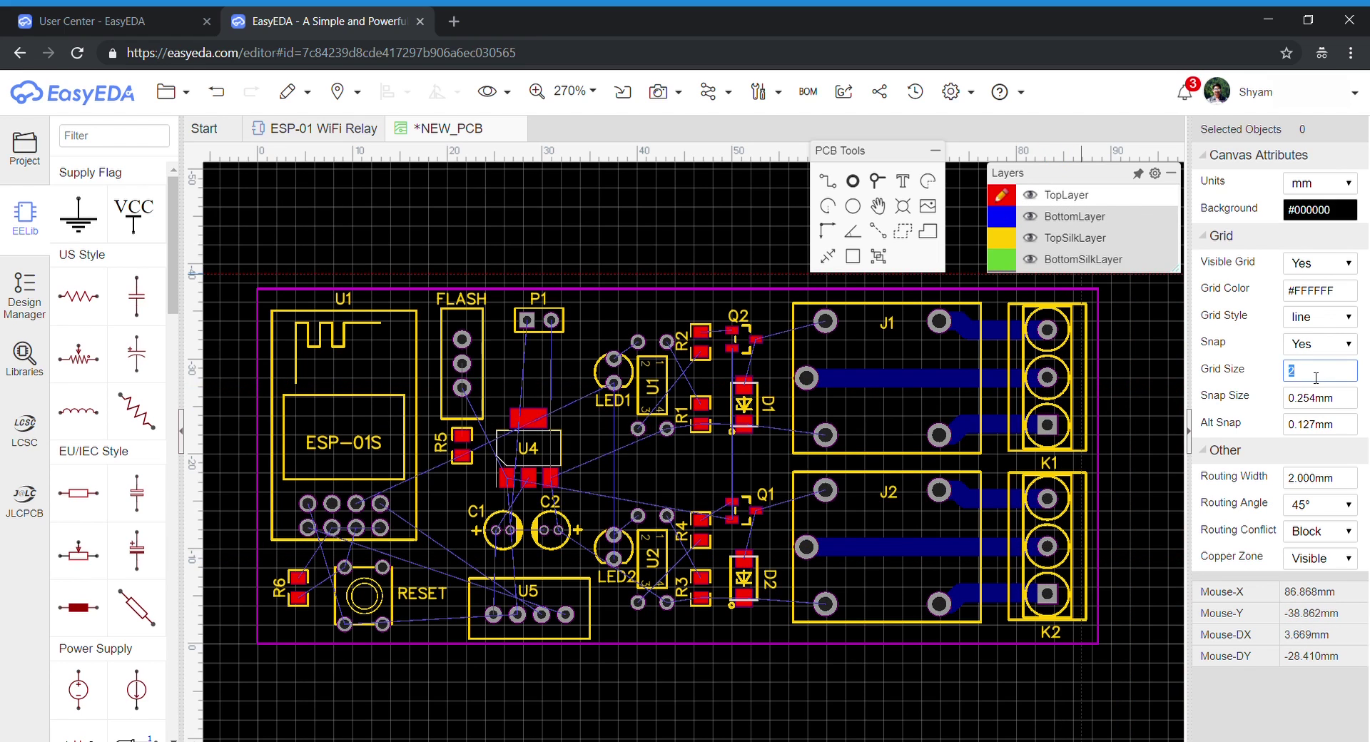
pyautogui.click(756, 339)
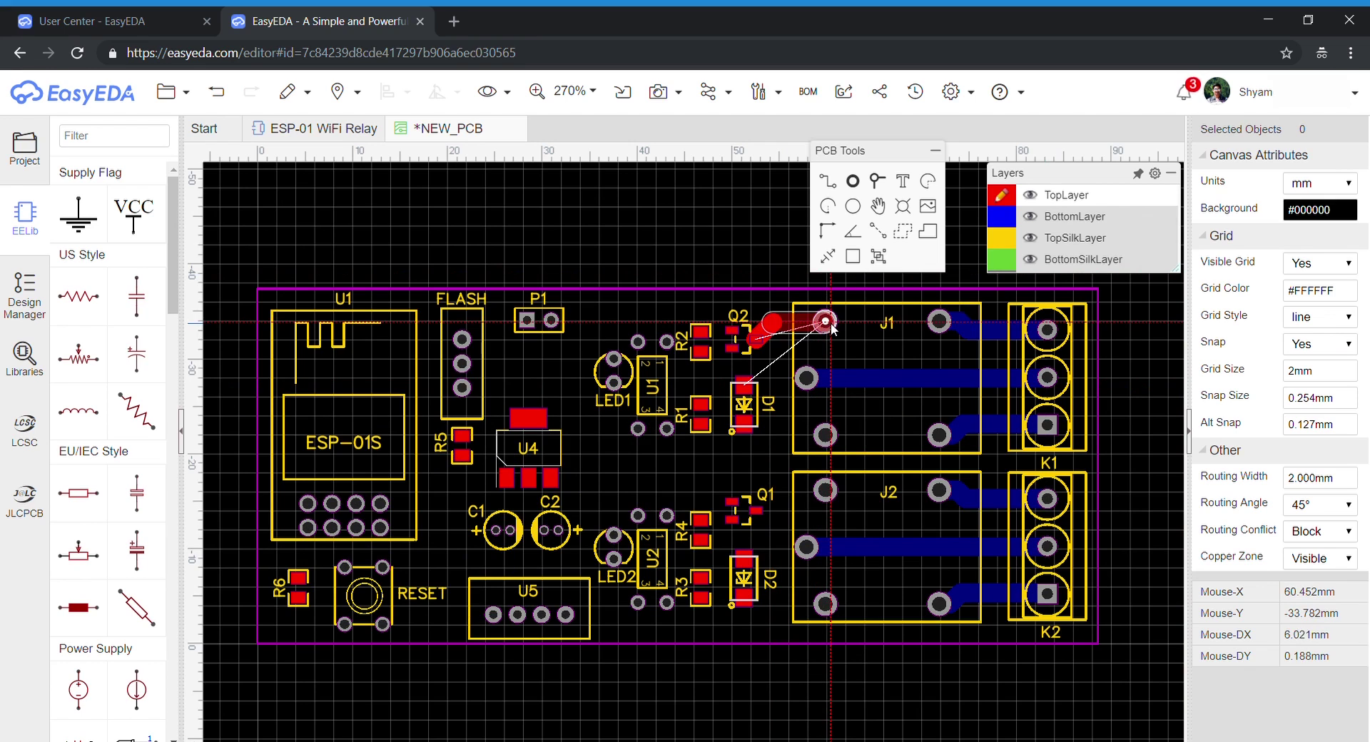
pyautogui.click(826, 322)
pyautogui.click(1321, 209)
pyautogui.write('0.6')
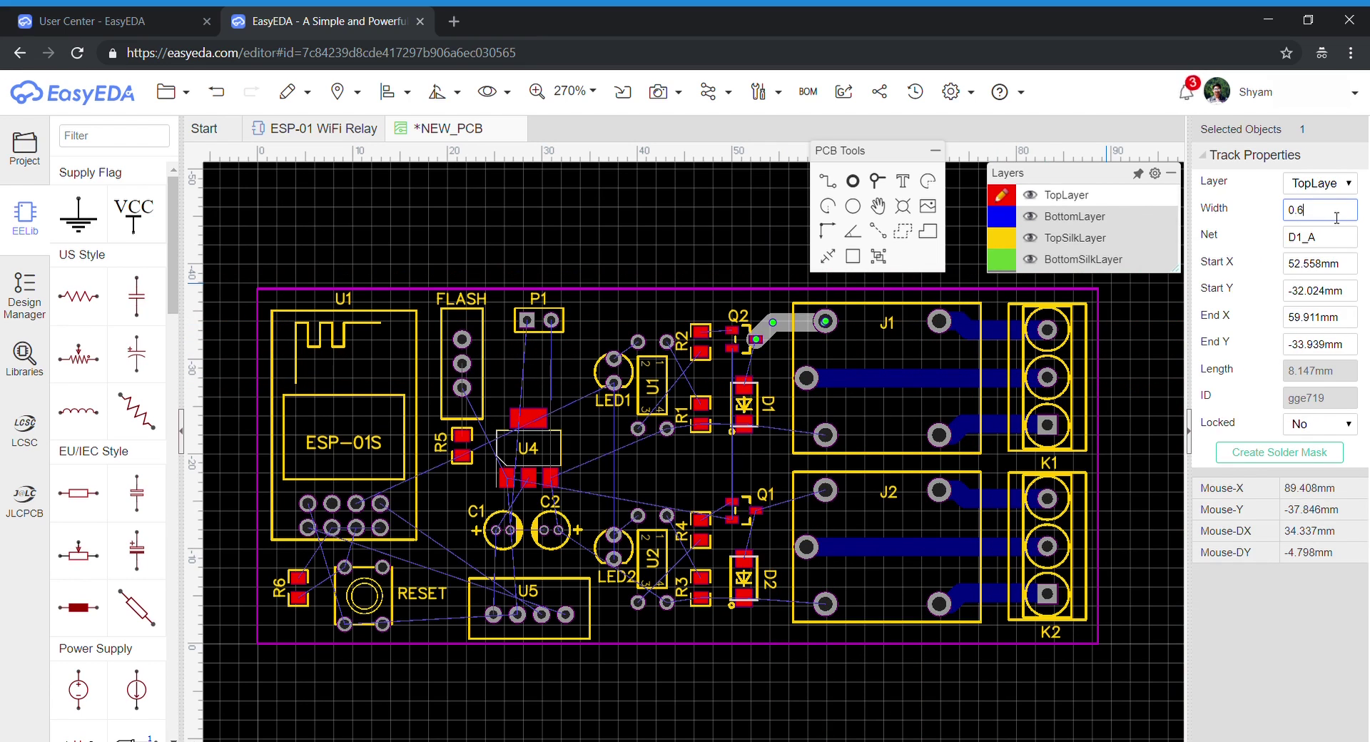
pyautogui.press('Return')
# Route 0.6 mm top-layer tracks from Q2 to diode D1, from D1 to relay J1's lower coil pad, and from Q1 to relay J2
pyautogui.click(756, 341)
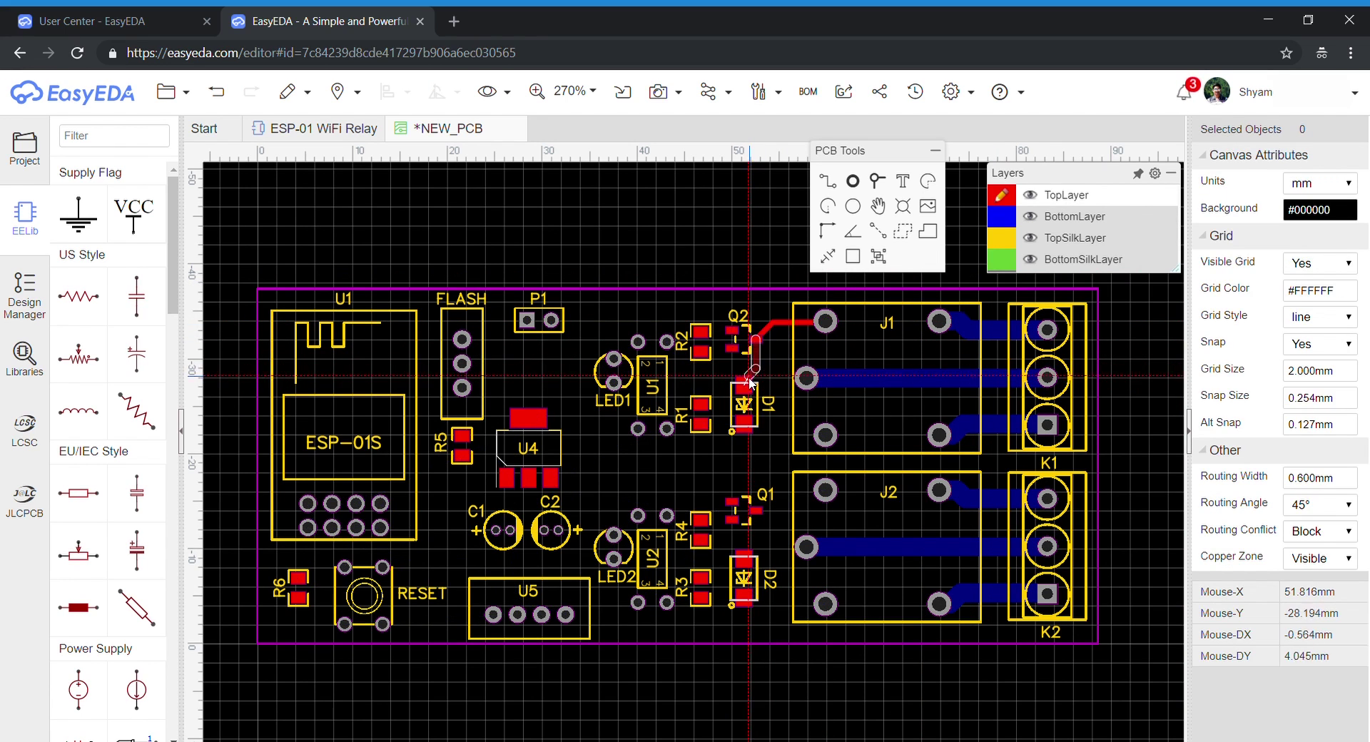
pyautogui.click(748, 386)
pyautogui.click(744, 426)
pyautogui.click(824, 433)
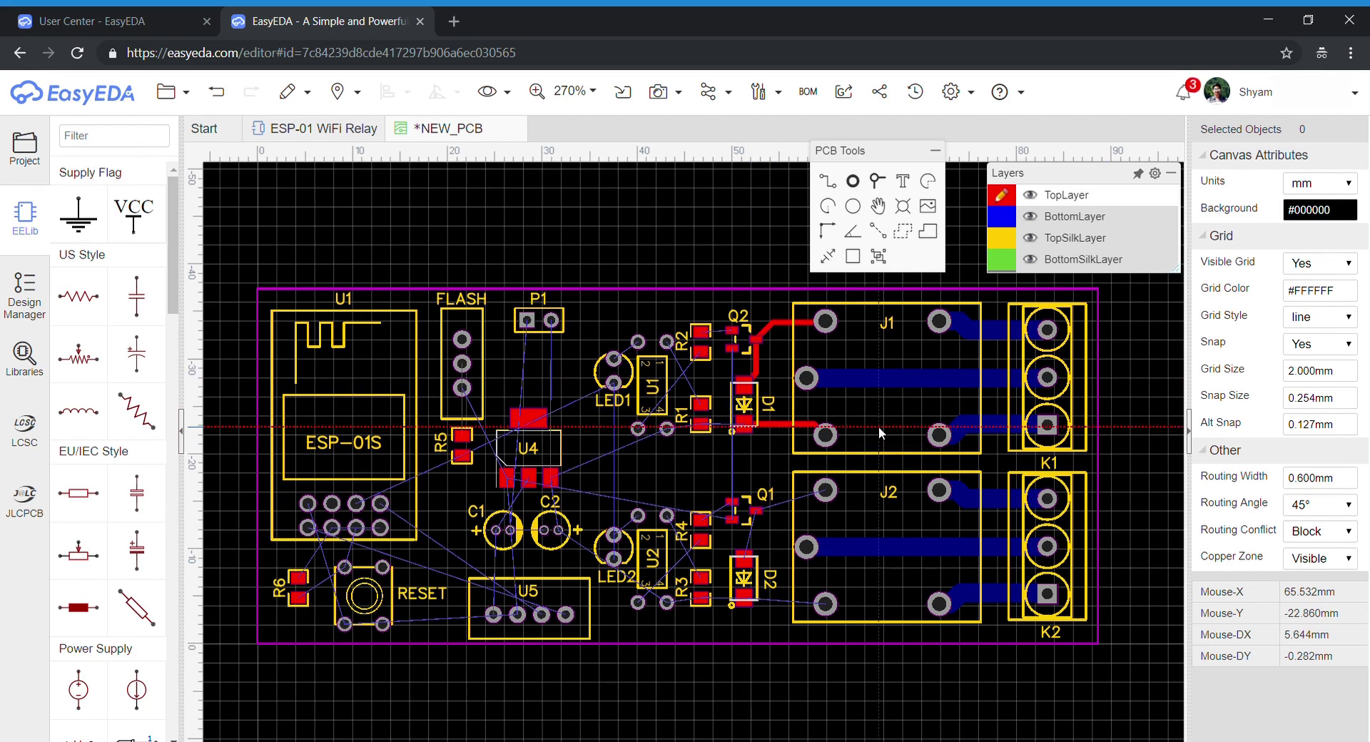
pyautogui.click(755, 511)
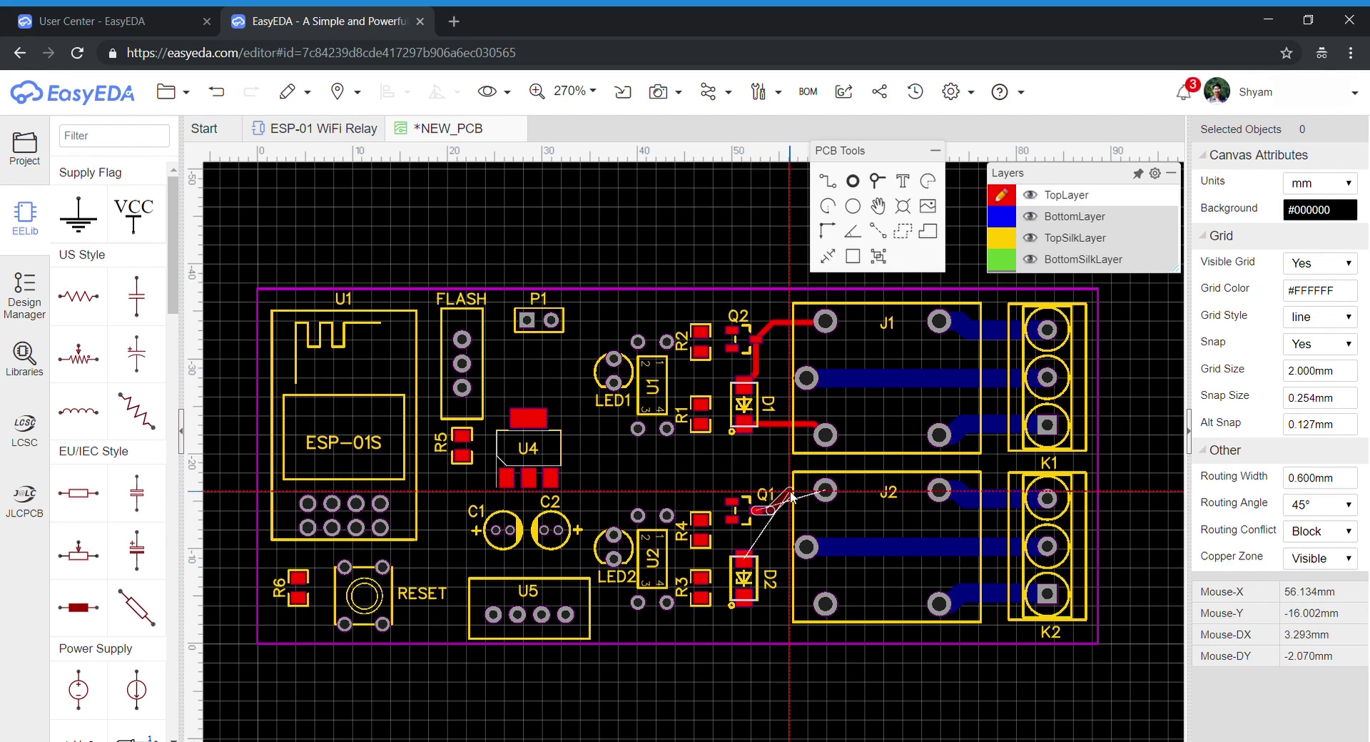
pyautogui.click(825, 493)
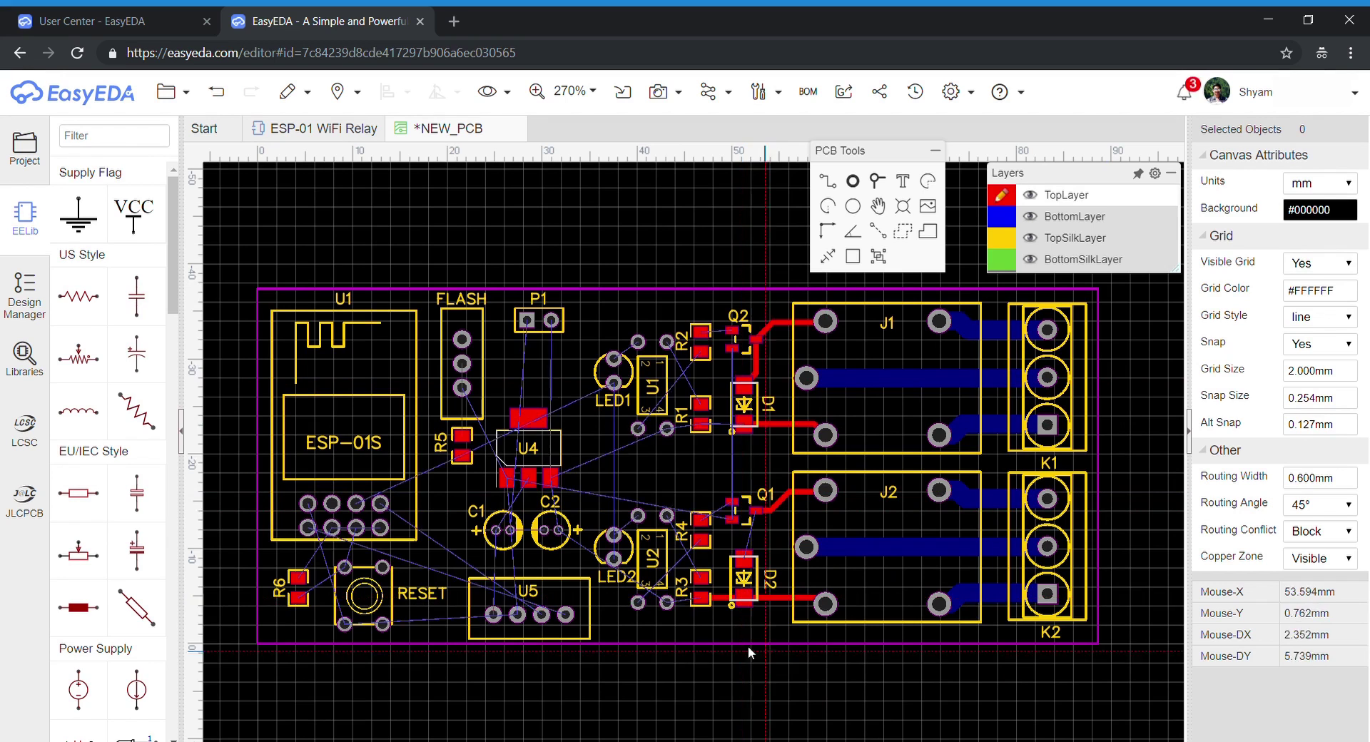
# Route top-layer tracks from diode D2 to transistor Q1 and from pin 1 of U2 to R3's upper pad
pyautogui.click(745, 562)
pyautogui.click(756, 511)
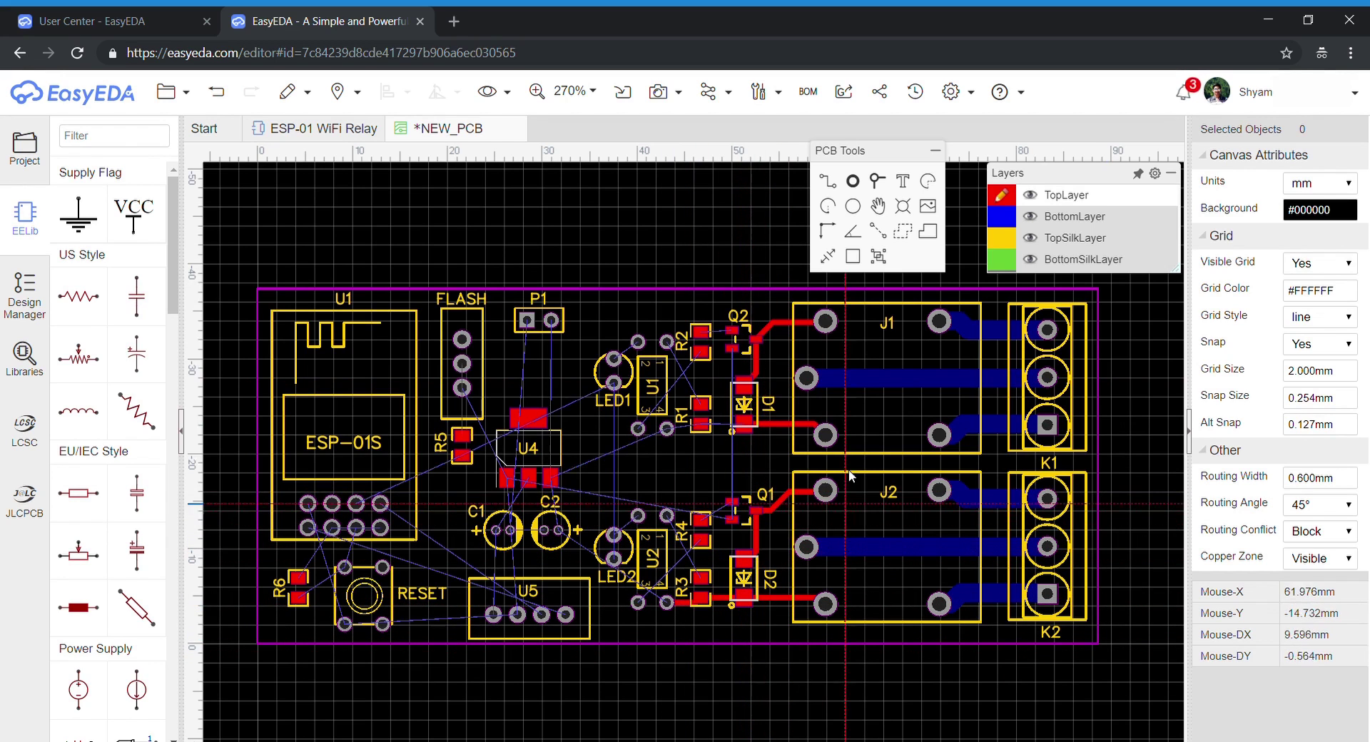
pyautogui.click(666, 515)
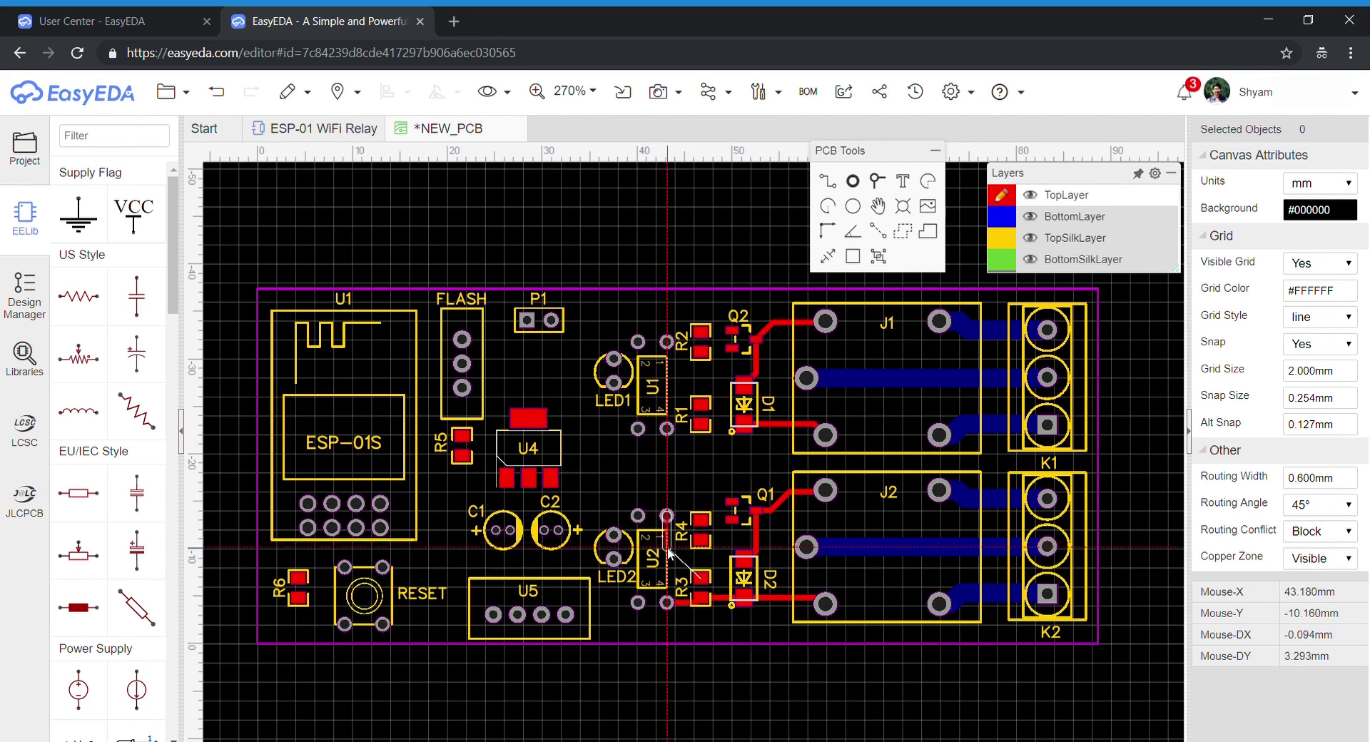
pyautogui.click(672, 553)
pyautogui.click(681, 578)
pyautogui.click(701, 578)
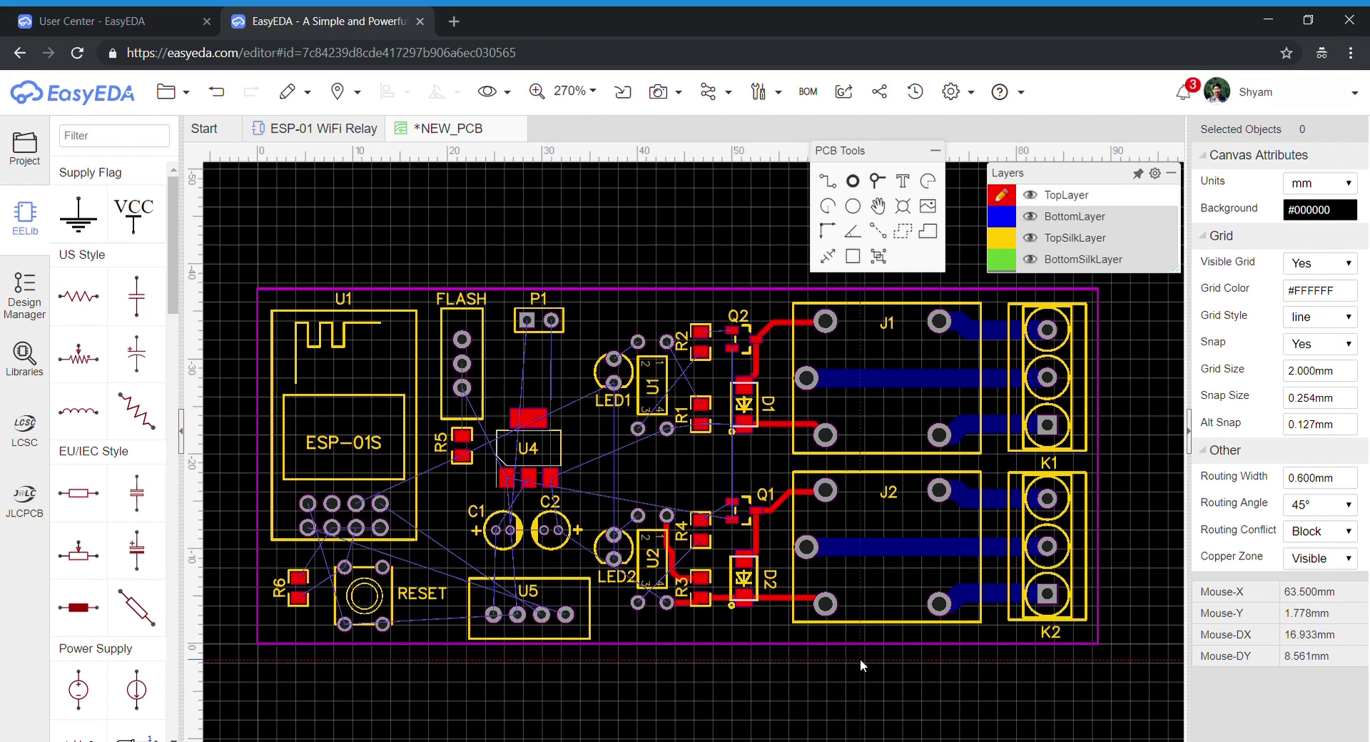
# Route top-layer tracks from R1's lower pad to diode D1 and to pin 4 of the four-pin U1
pyautogui.click(701, 424)
pyautogui.click(744, 425)
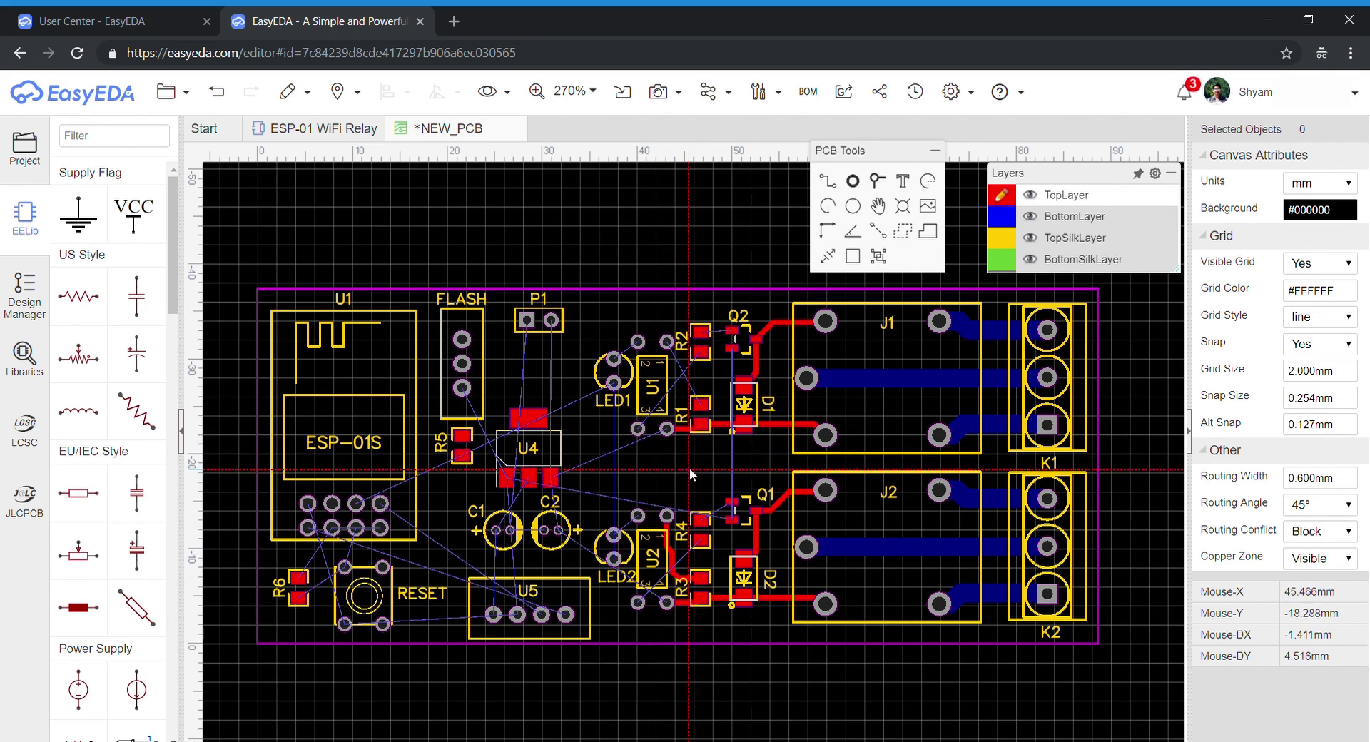
pyautogui.click(700, 424)
pyautogui.click(669, 427)
# Route a top-layer track from pin 1 of the four-pin U1 to R1's upper pad
pyautogui.click(666, 343)
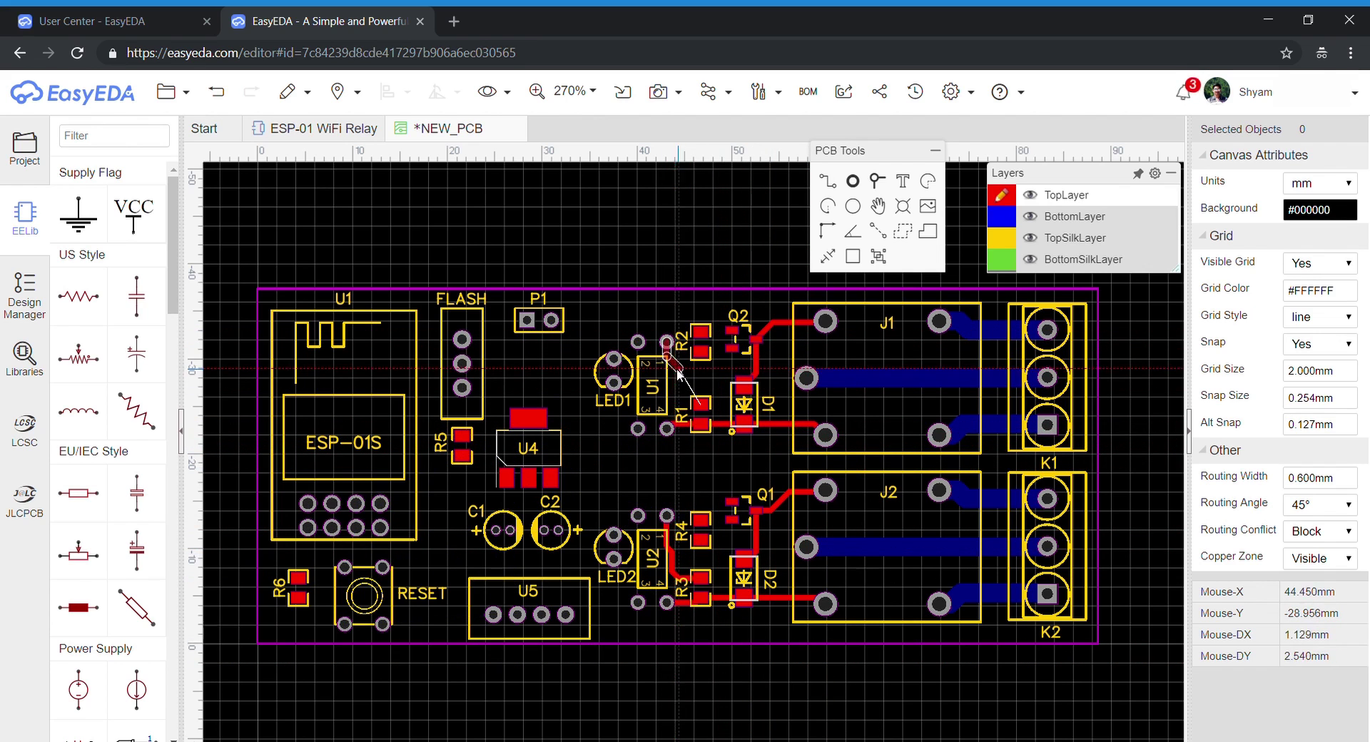
pyautogui.click(684, 410)
pyautogui.press('Escape')
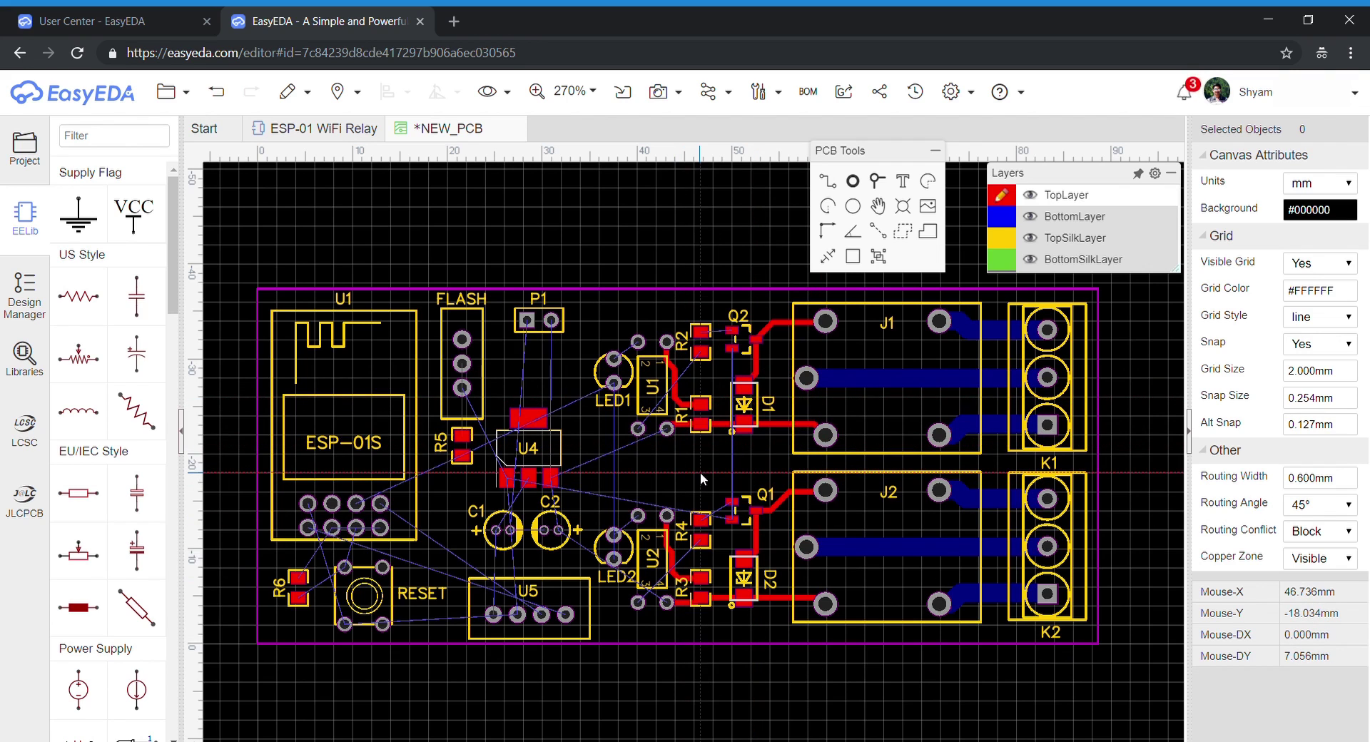
# Route top-layer tracks from P1's right pin to U4's lower-right pad and from that pad to pin 4 of the four-pin U1
pyautogui.click(307, 504)
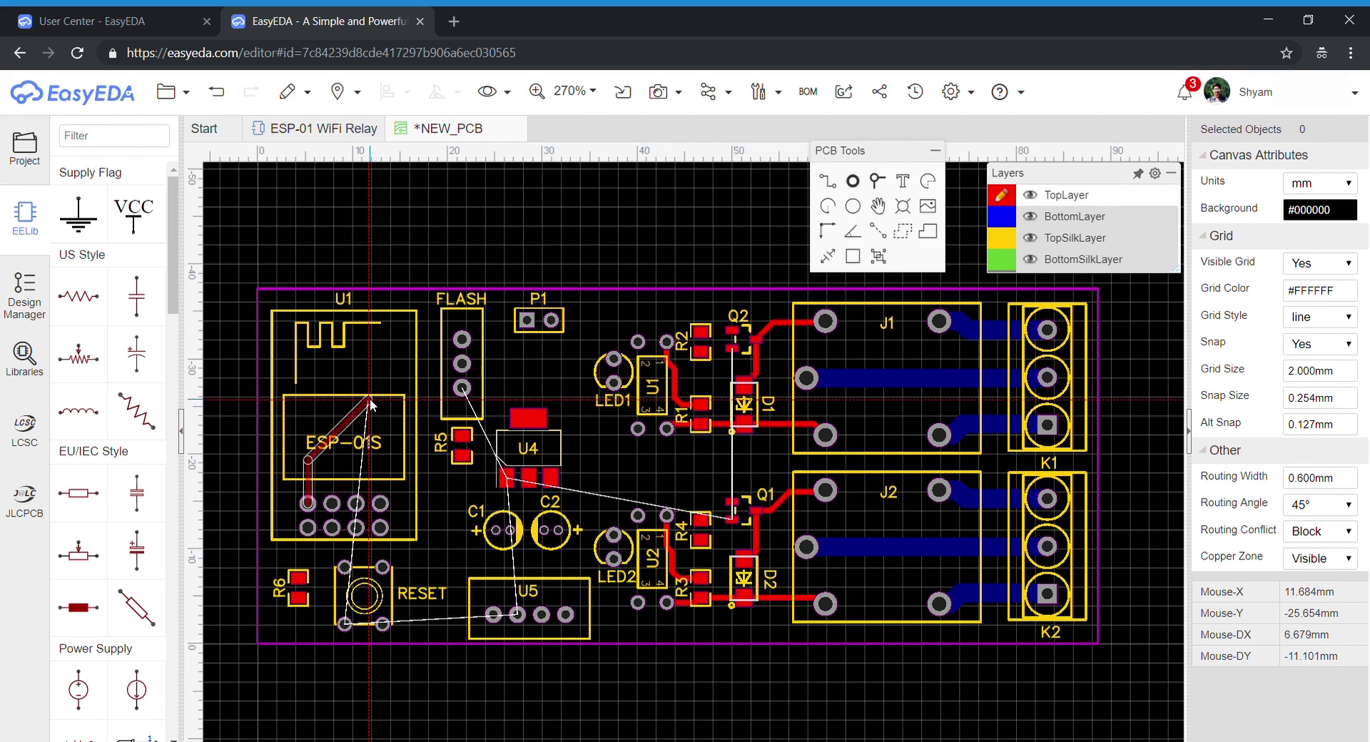
pyautogui.press('Escape')
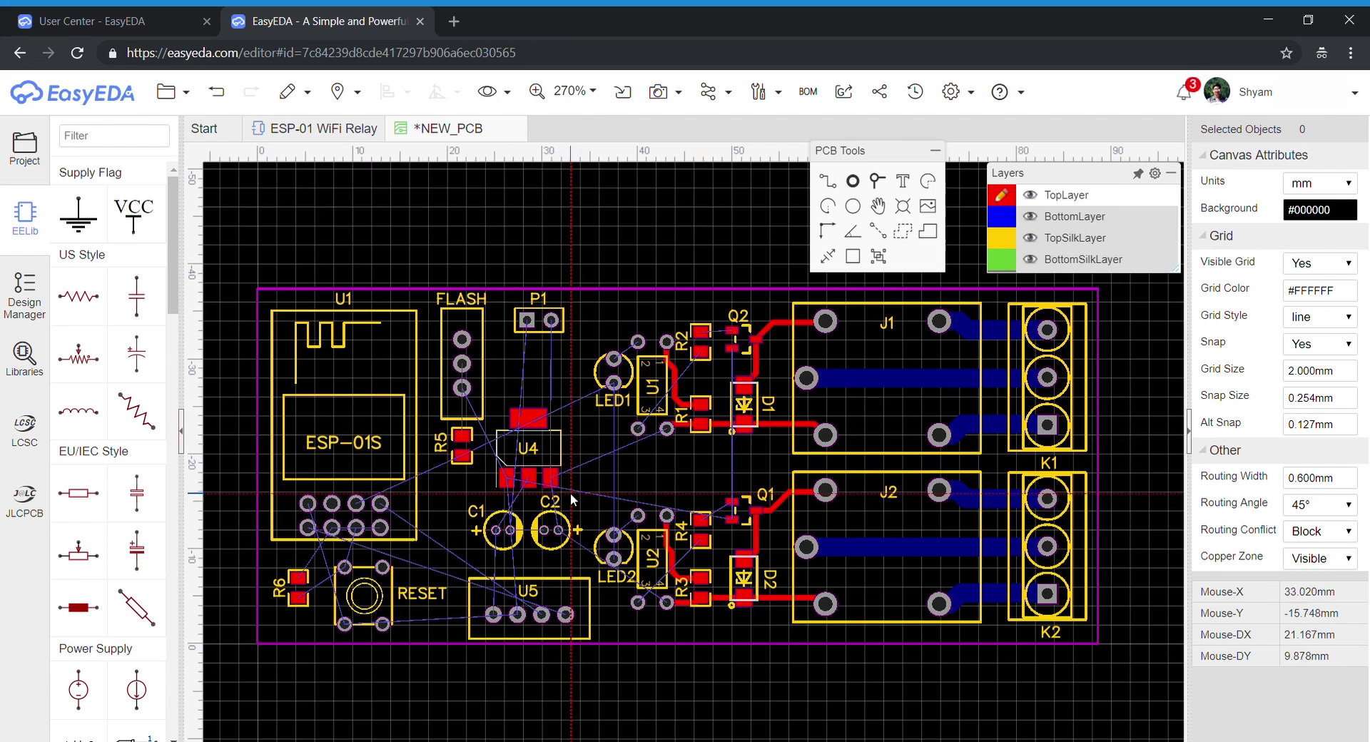
pyautogui.click(551, 321)
pyautogui.click(572, 380)
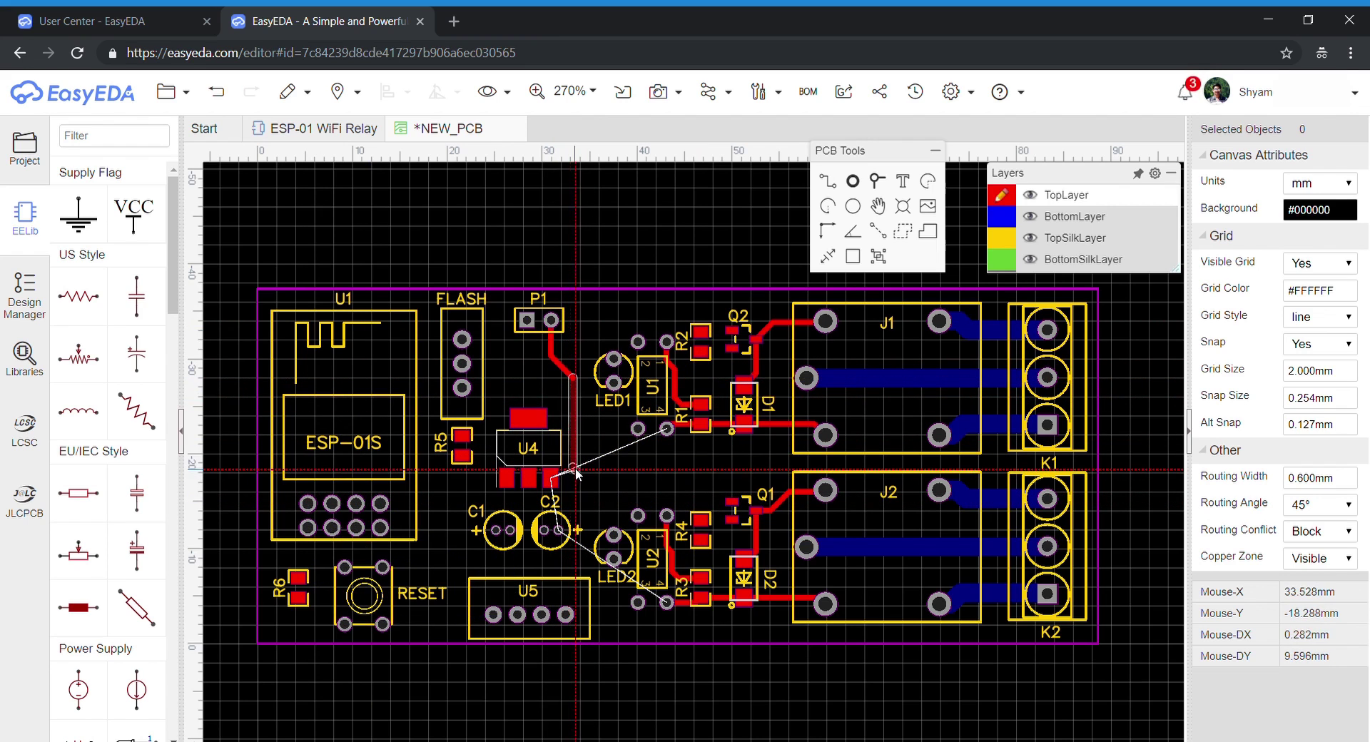
pyautogui.click(551, 474)
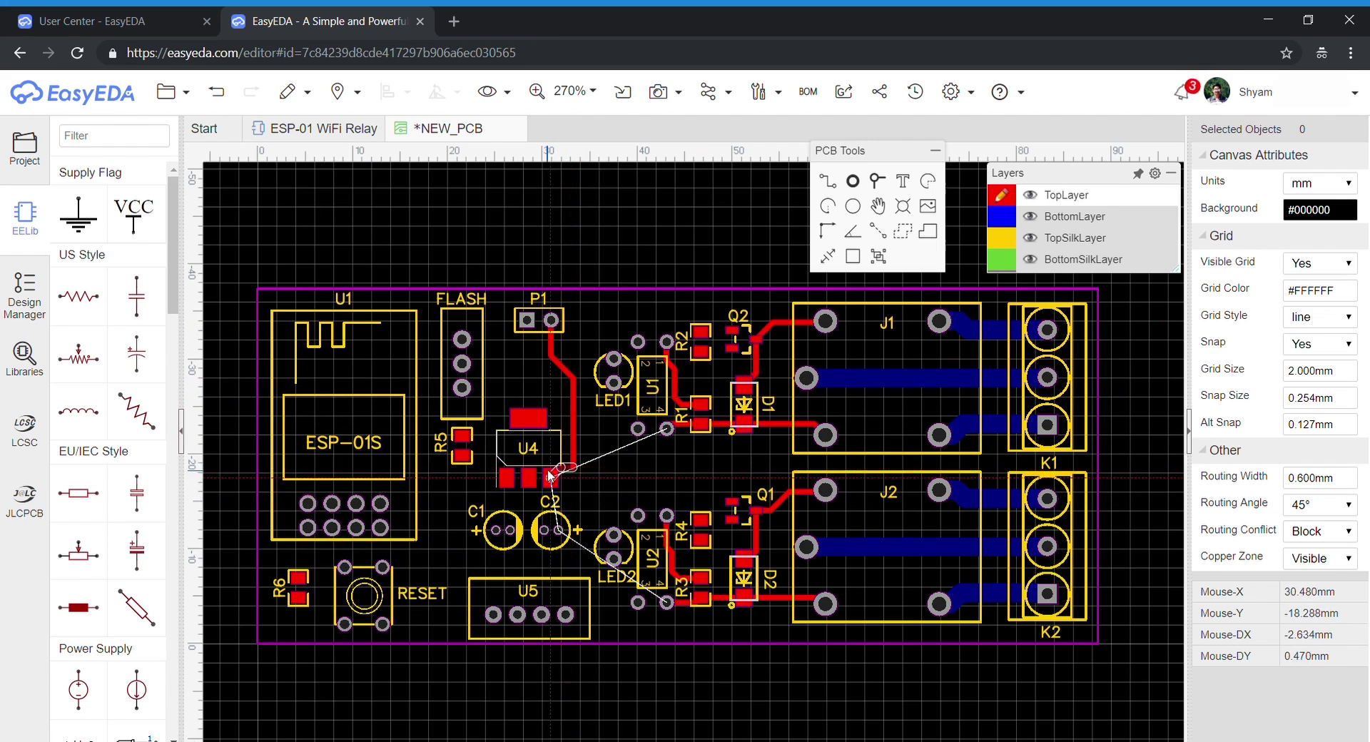
pyautogui.click(603, 455)
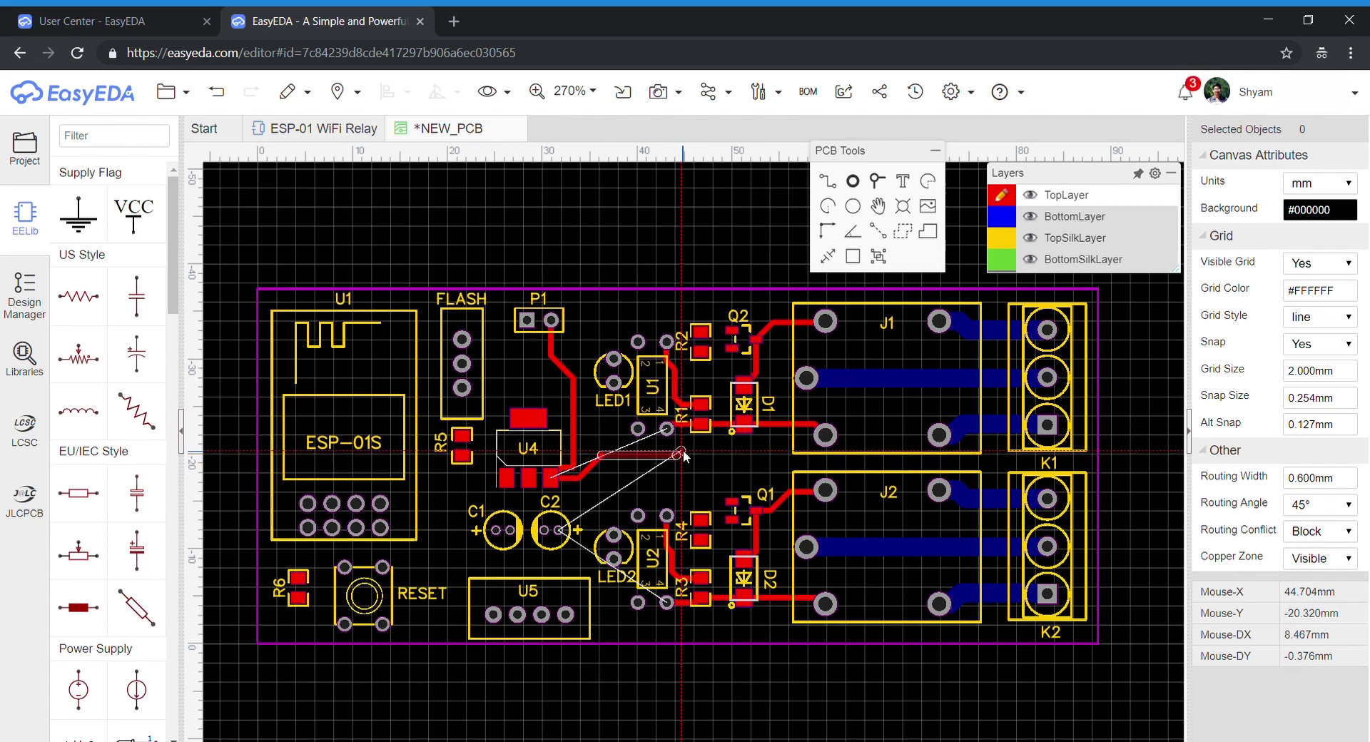
pyautogui.click(666, 429)
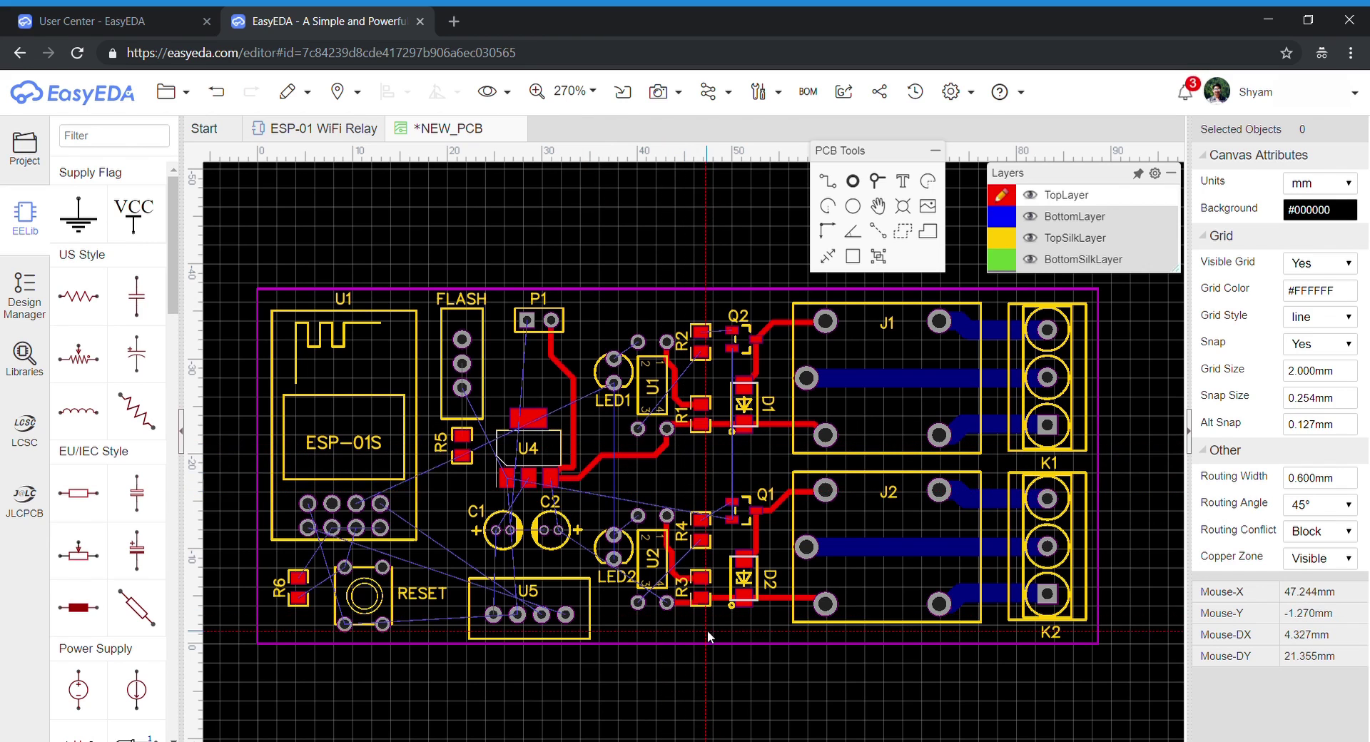
pyautogui.click(552, 478)
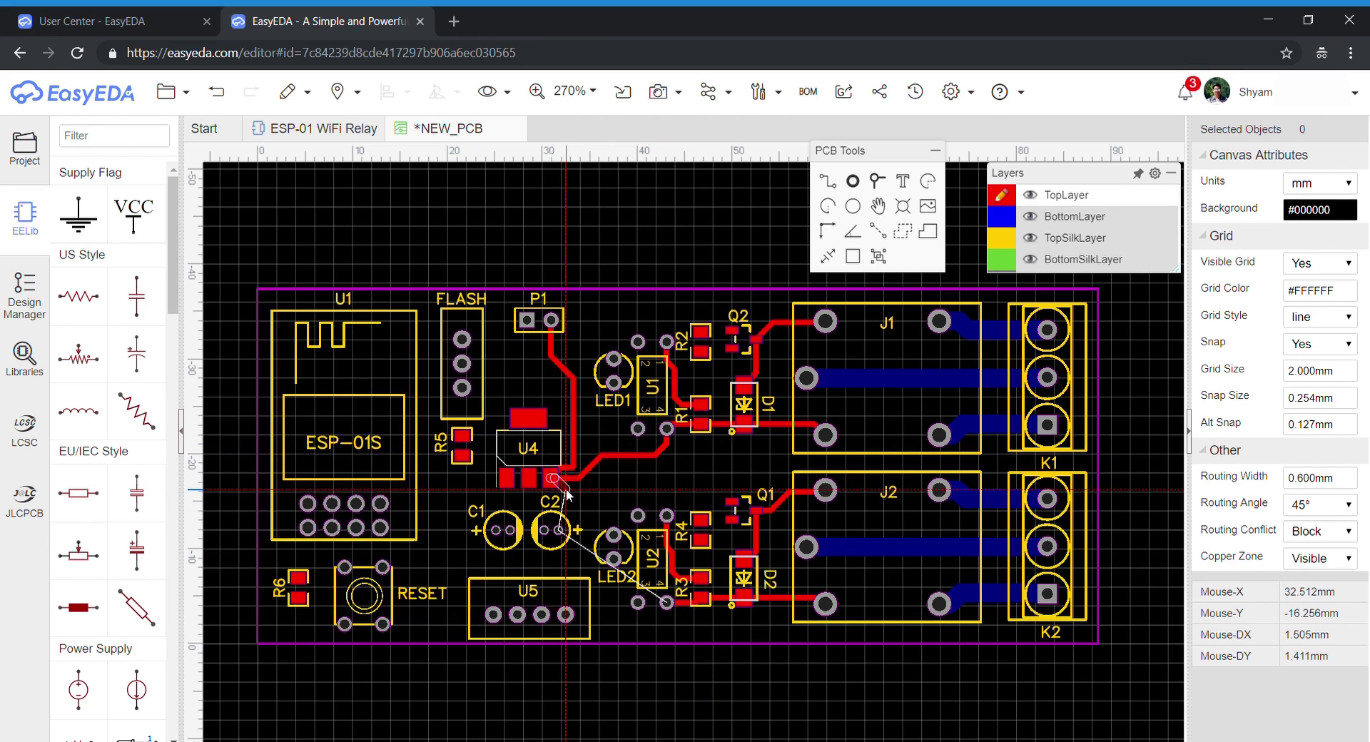
pyautogui.rightClick(567, 495)
pyautogui.rightClick(566, 495)
# Shift capacitor C2 slightly right and route a top-layer track from U4's lower-right pad to C2's positive pad
pyautogui.moveTo(555, 551); pyautogui.dragTo(562, 552)
pyautogui.click(586, 566)
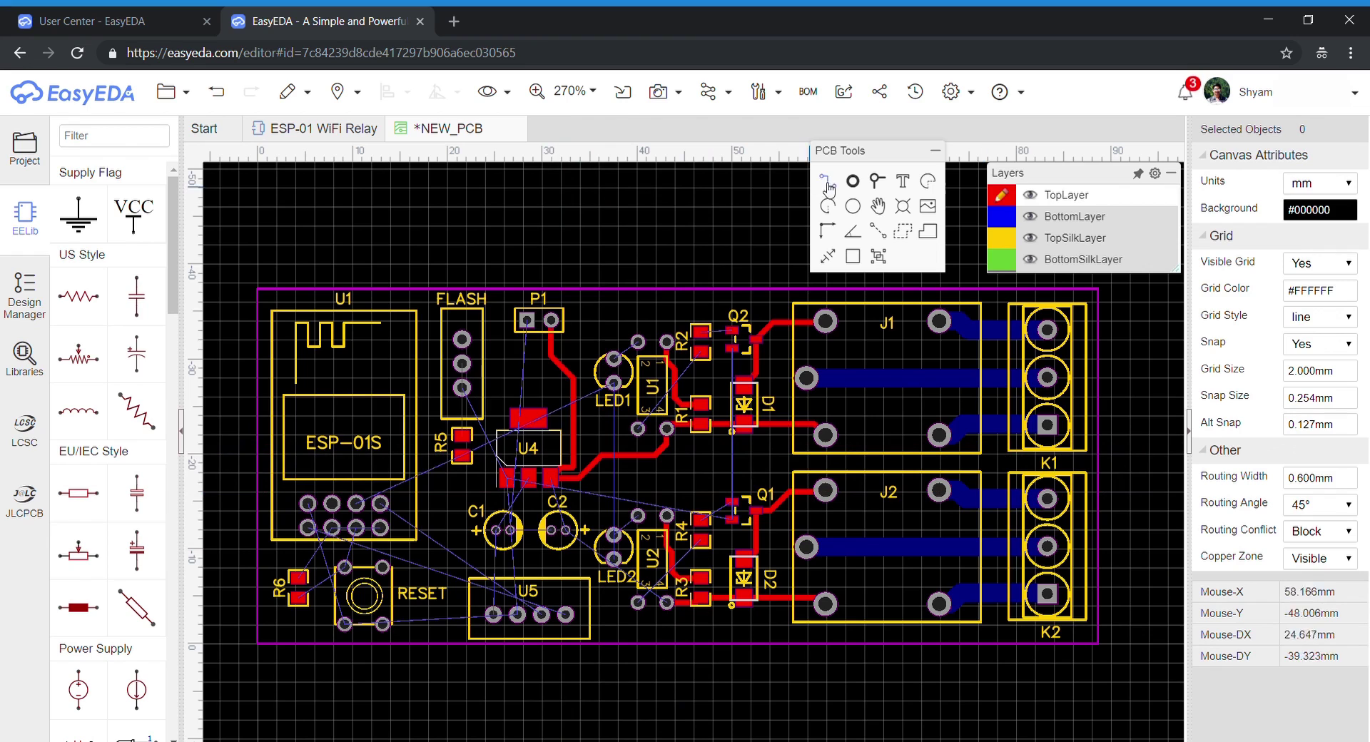
pyautogui.click(827, 183)
pyautogui.click(551, 479)
pyautogui.click(566, 530)
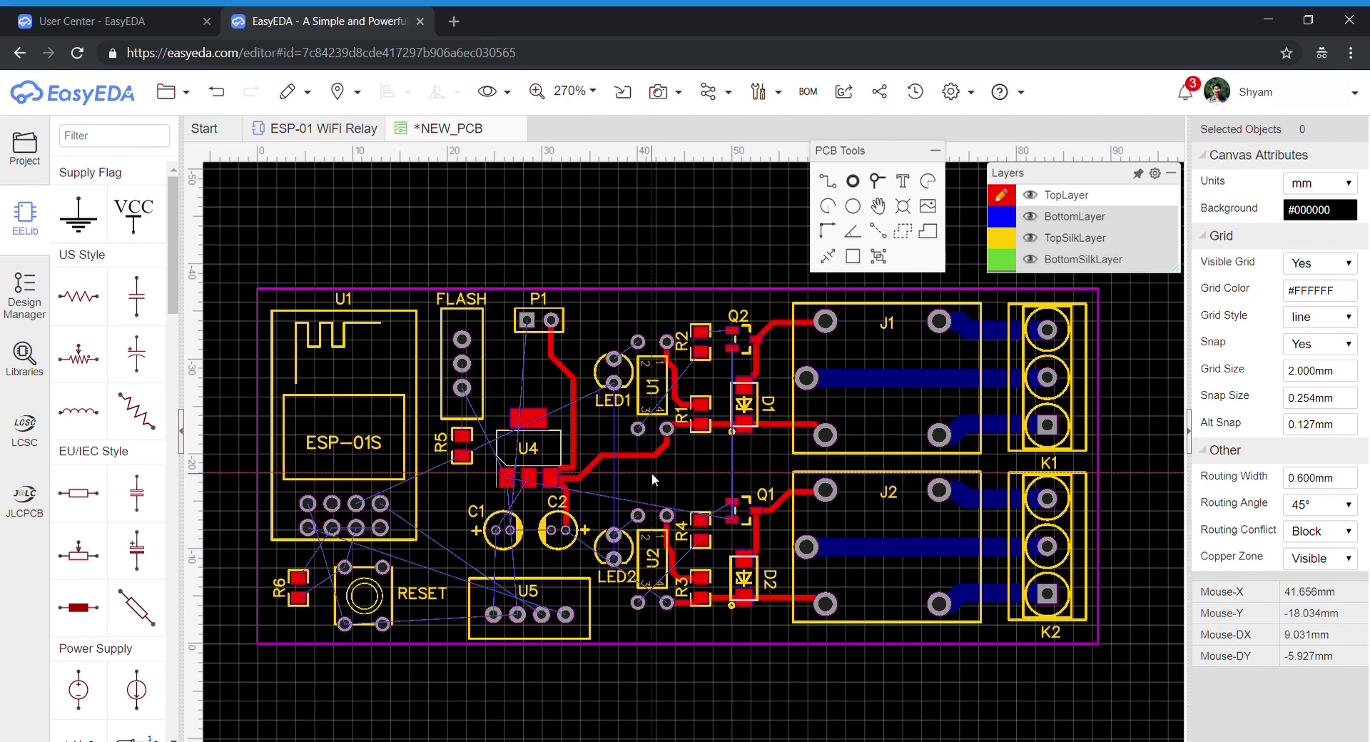
# Shift U5 slightly left and route a bottom-layer track between the negative pads of capacitors C1 and C2
pyautogui.click(537, 595)
pyautogui.click(635, 628)
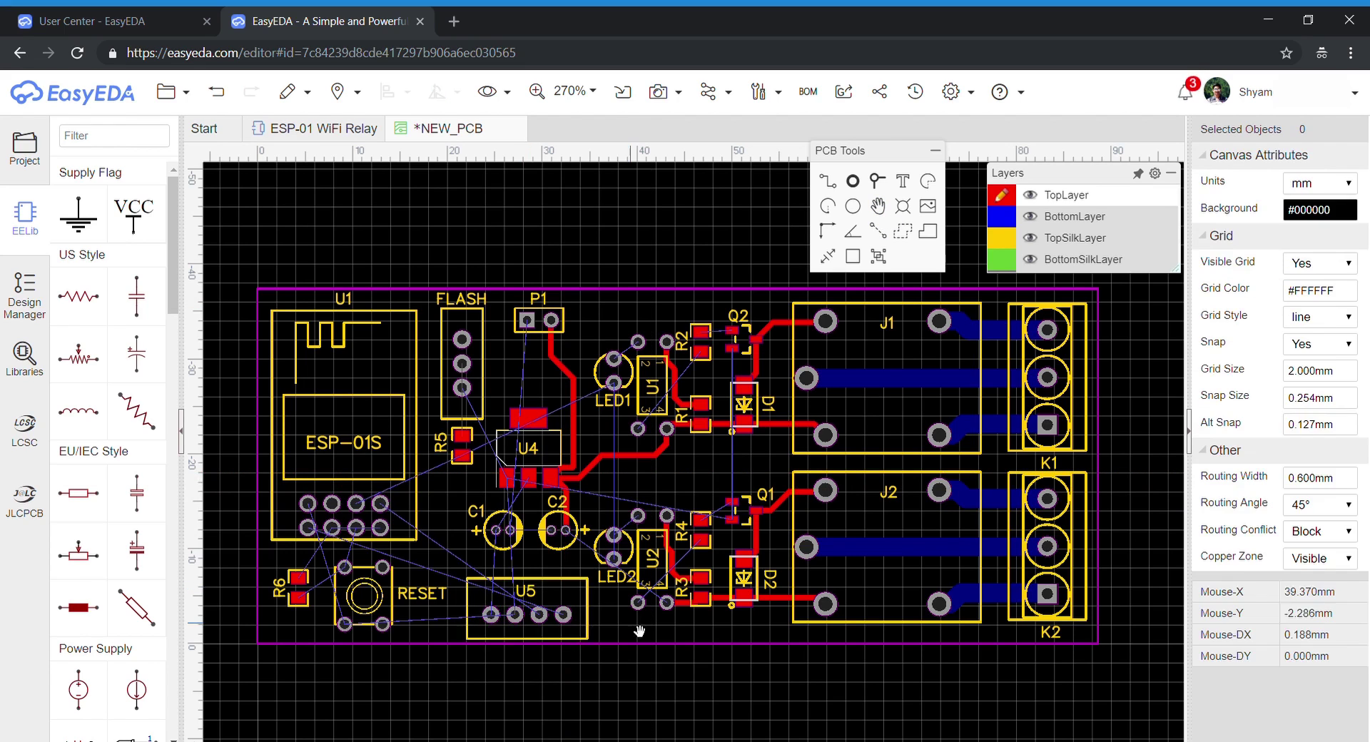
pyautogui.click(1002, 216)
pyautogui.press('w')
pyautogui.click(511, 530)
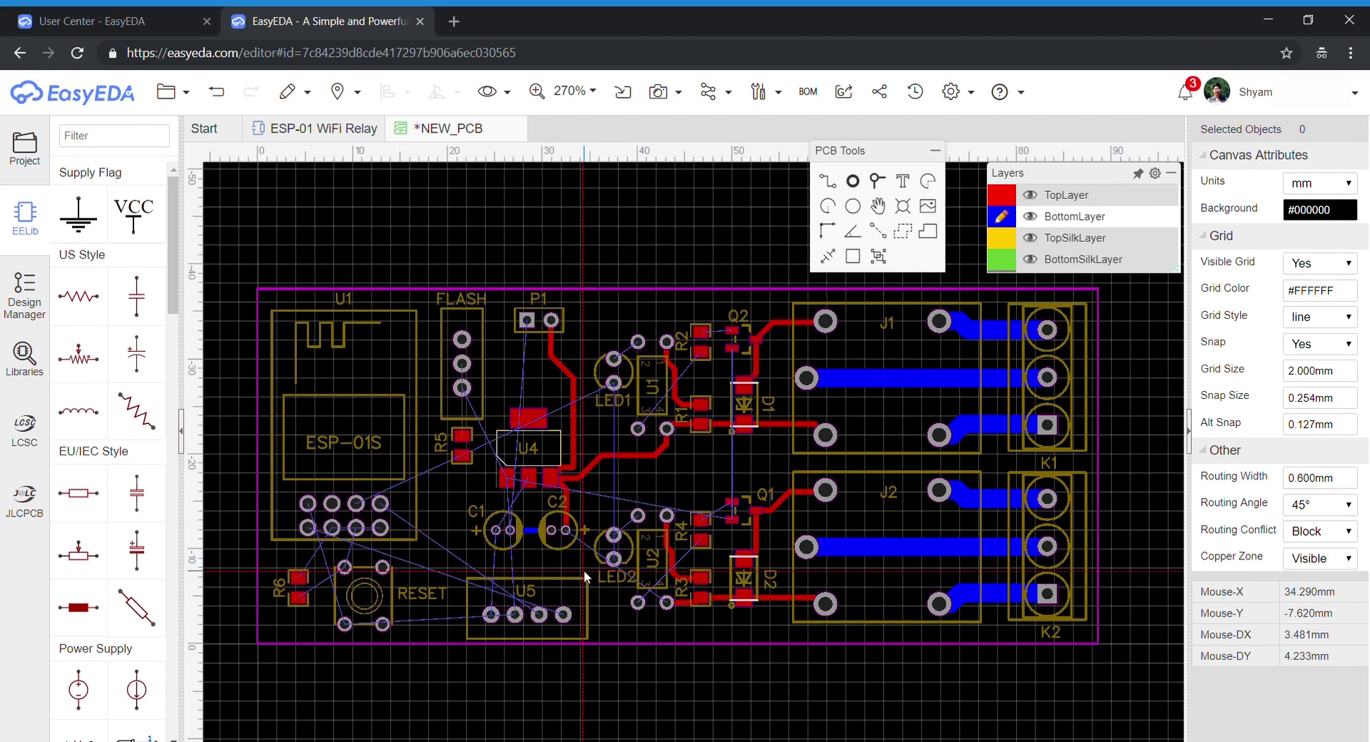
pyautogui.rightClick(536, 562)
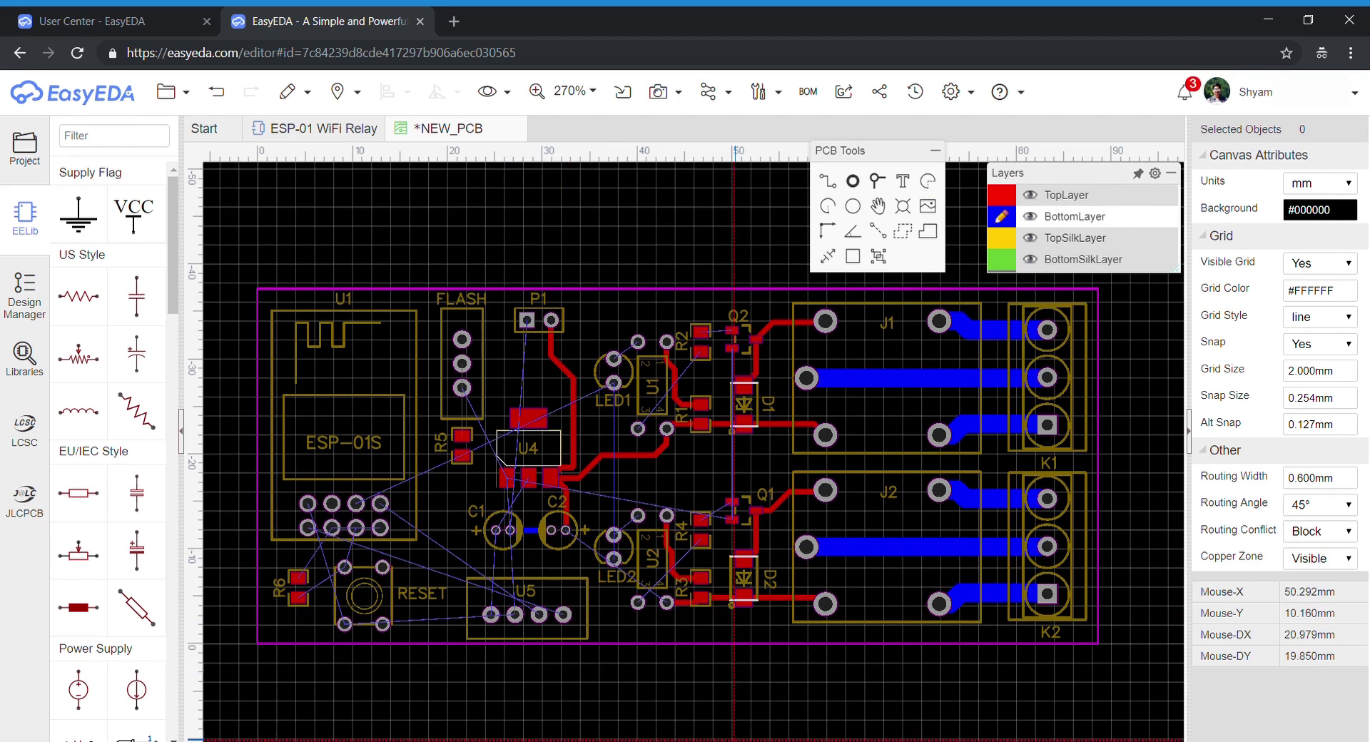
# Route a bottom-layer track from C2's positive pad around U5's right edge to pin 4 of U2
pyautogui.click(496, 531)
pyautogui.press('Escape')
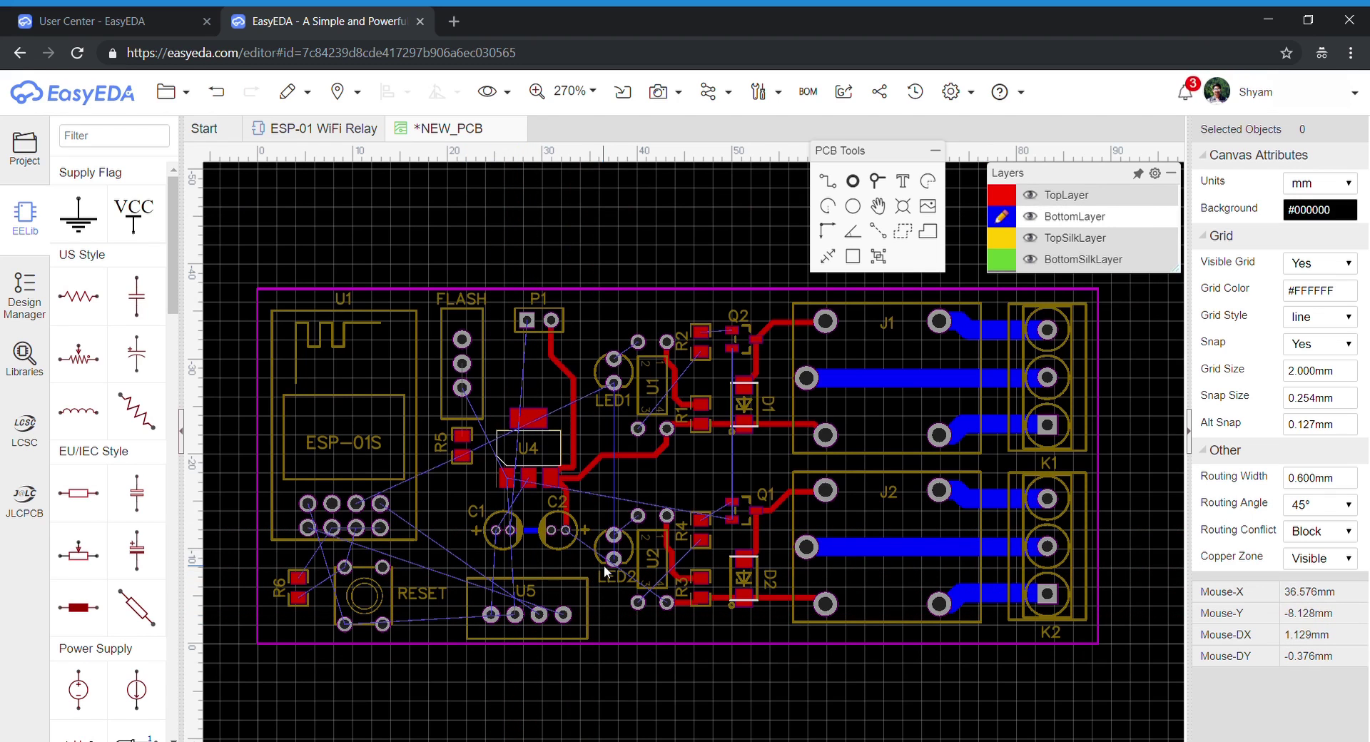
pyautogui.click(830, 184)
pyautogui.click(564, 531)
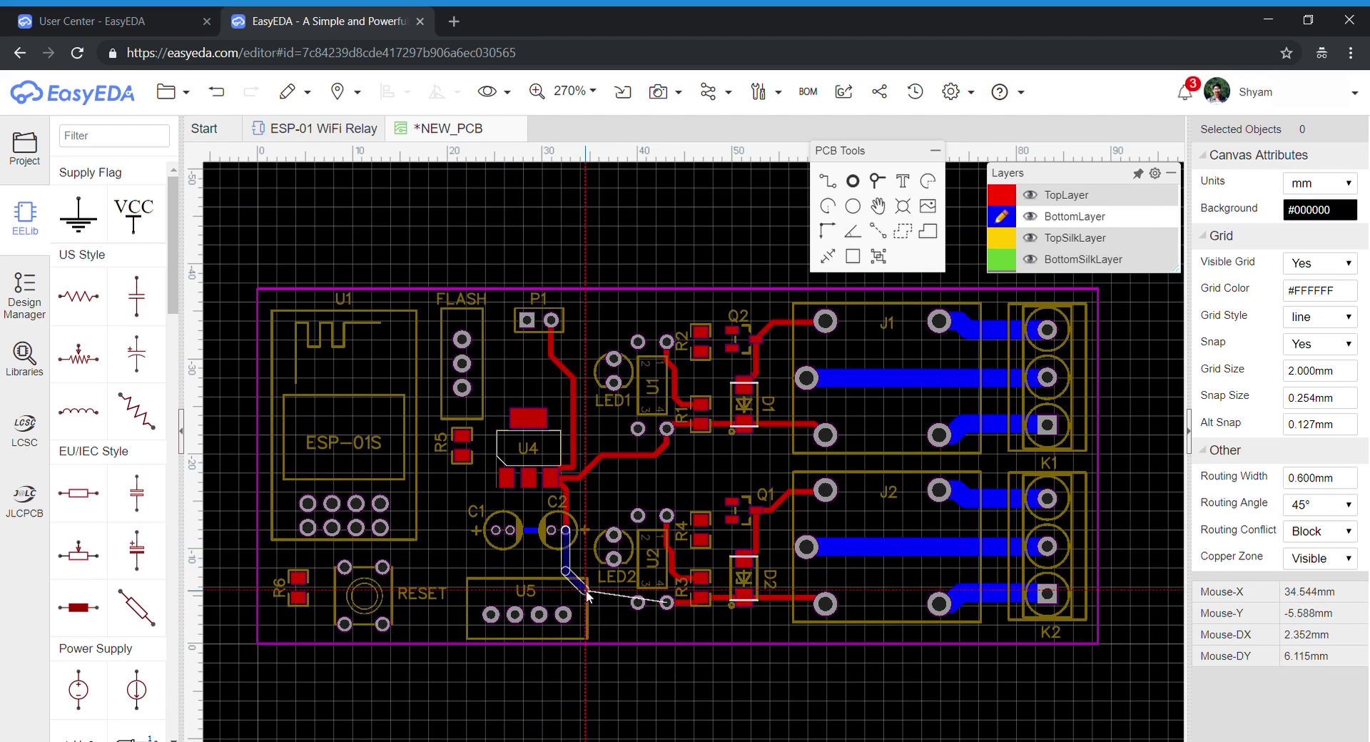
pyautogui.click(586, 592)
pyautogui.click(601, 624)
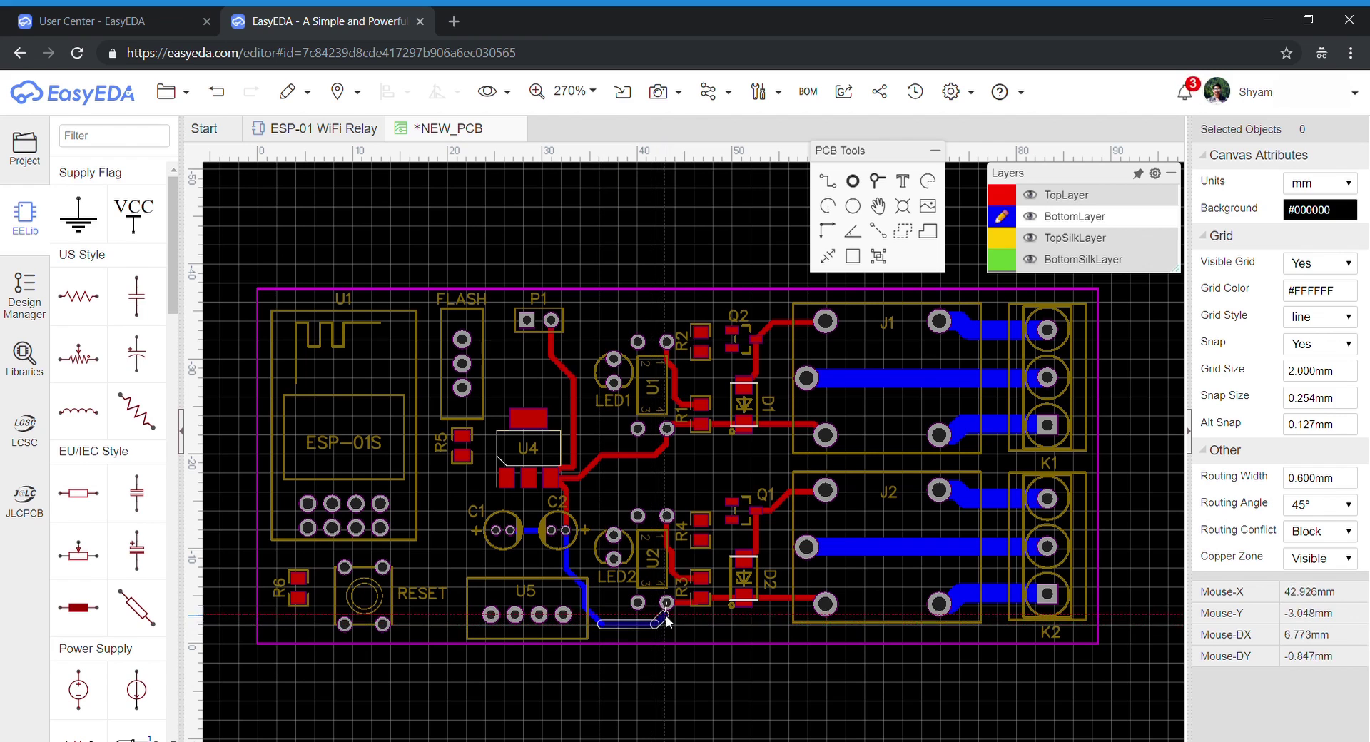
pyautogui.click(665, 608)
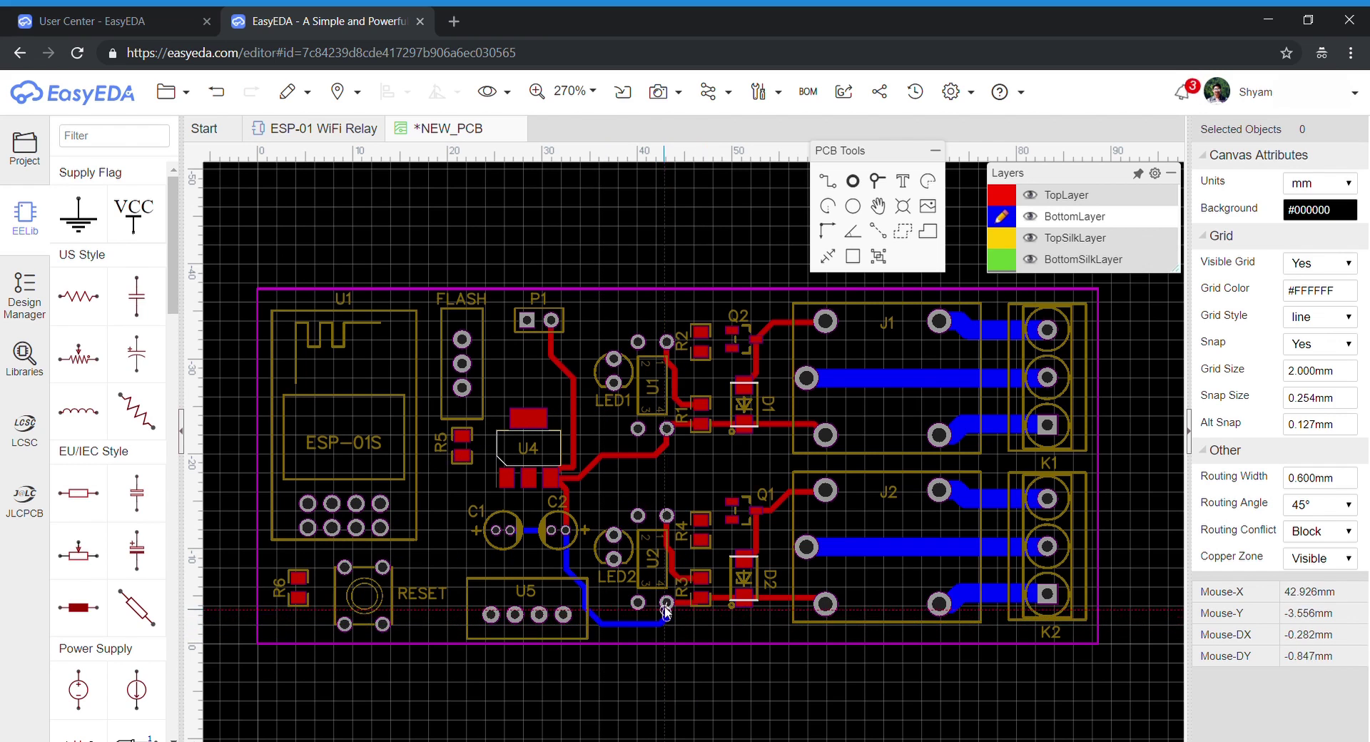
pyautogui.click(665, 606)
pyautogui.rightClick(704, 629)
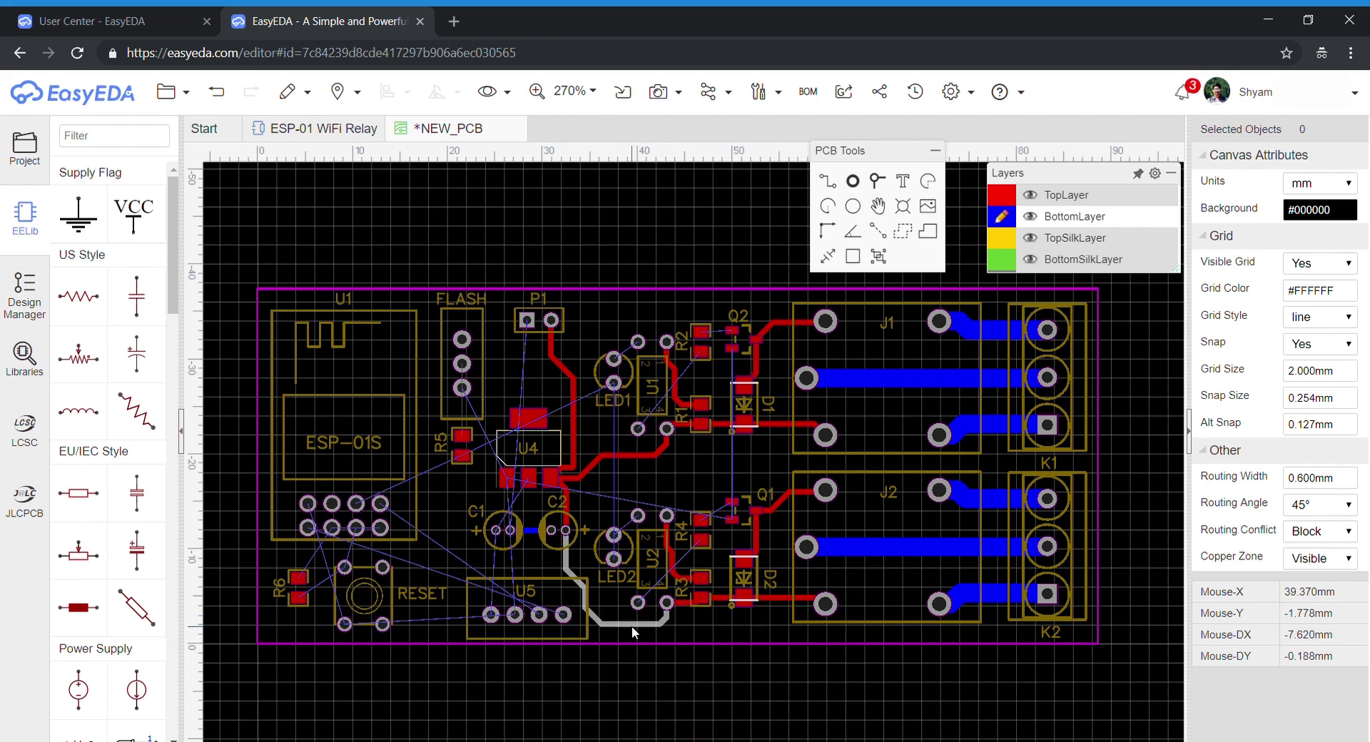
# Route a top-layer track from U4's lower-middle pad to C1's positive pad
pyautogui.press('t')
pyautogui.click(528, 479)
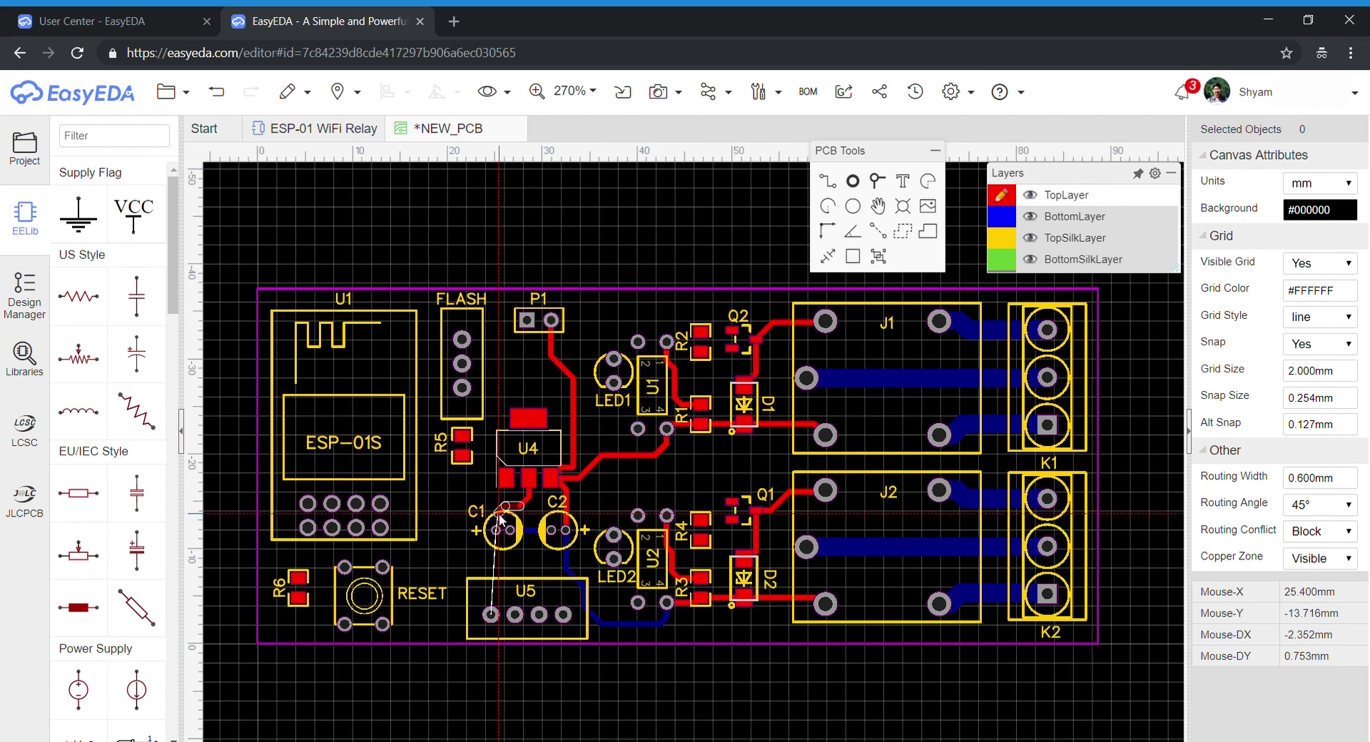
pyautogui.click(509, 530)
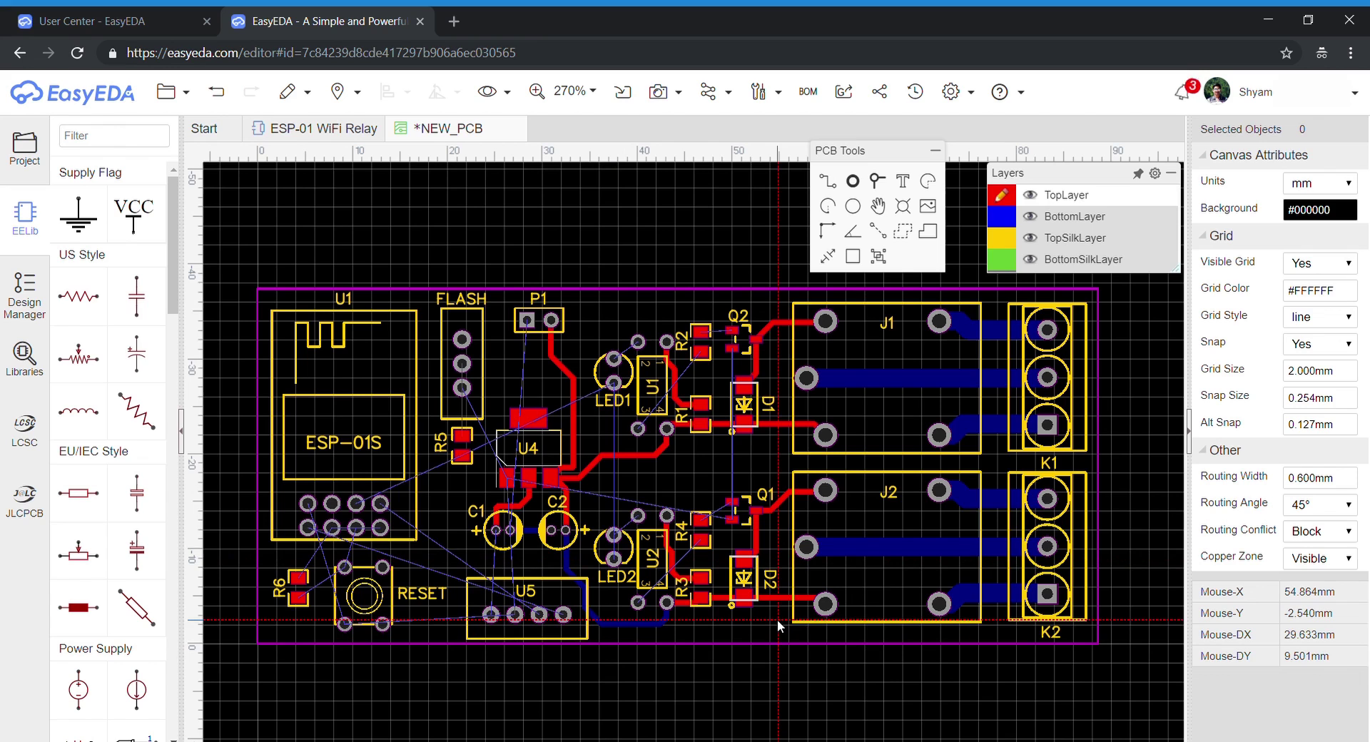
# Route a top-layer track from R2's upper pad to transistor Q2 with a width of 0.4 mm
pyautogui.rightClick(948, 321)
pyautogui.click(723, 333)
pyautogui.doubleClick(1321, 211)
pyautogui.write('0.4')
pyautogui.click(1144, 323)
pyautogui.click(717, 333)
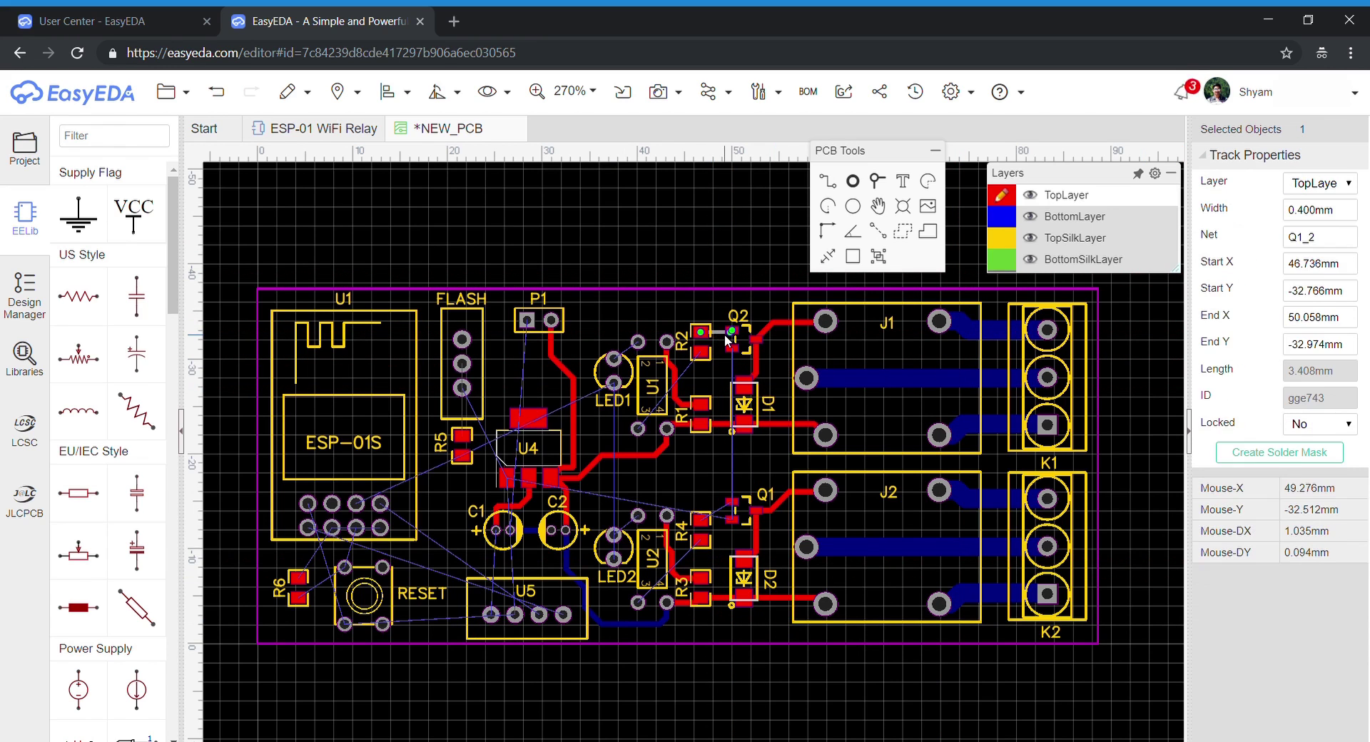
pyautogui.press('Delete')
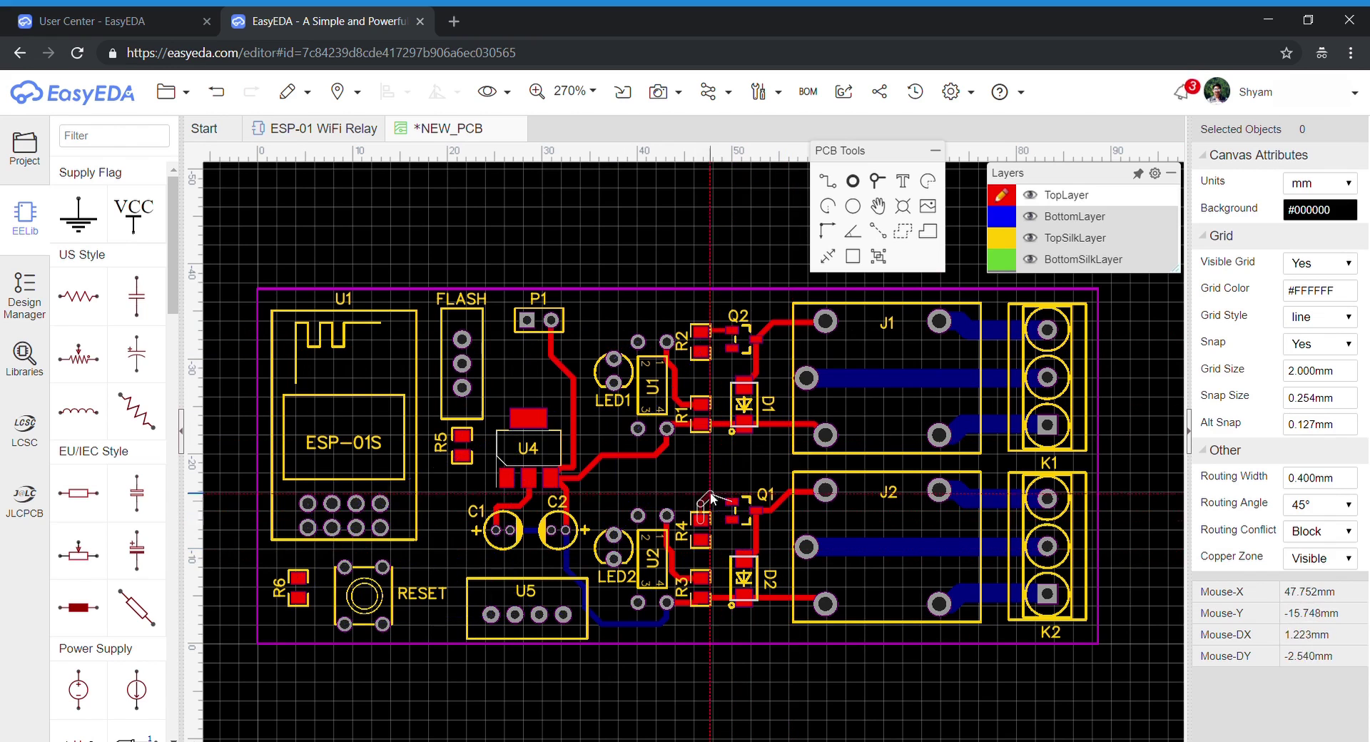
# Connect pin 3 of the four-pin U1 to R2's lower pad with a 0.4 mm bottom-layer track, vias below R2 and a top-layer track
pyautogui.scroll(2, 748, 417)
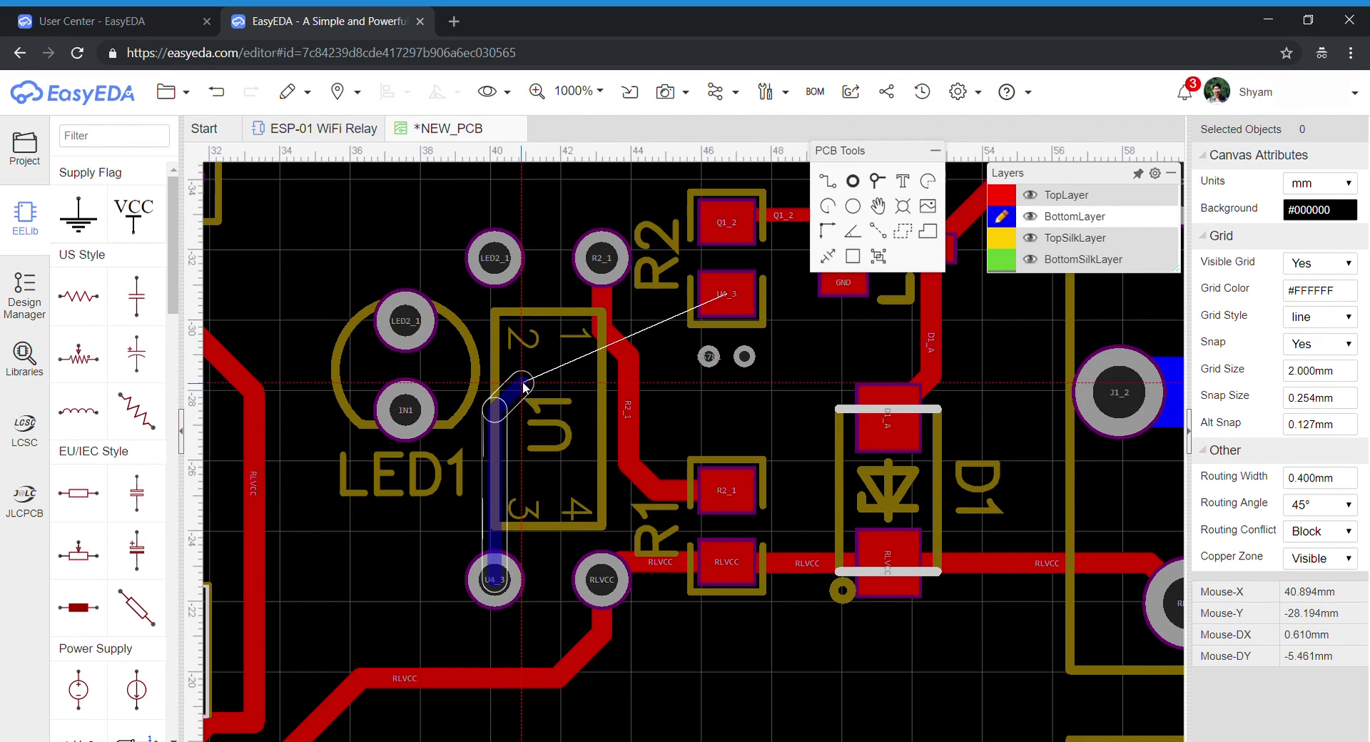
pyautogui.click(708, 357)
pyautogui.click(770, 152)
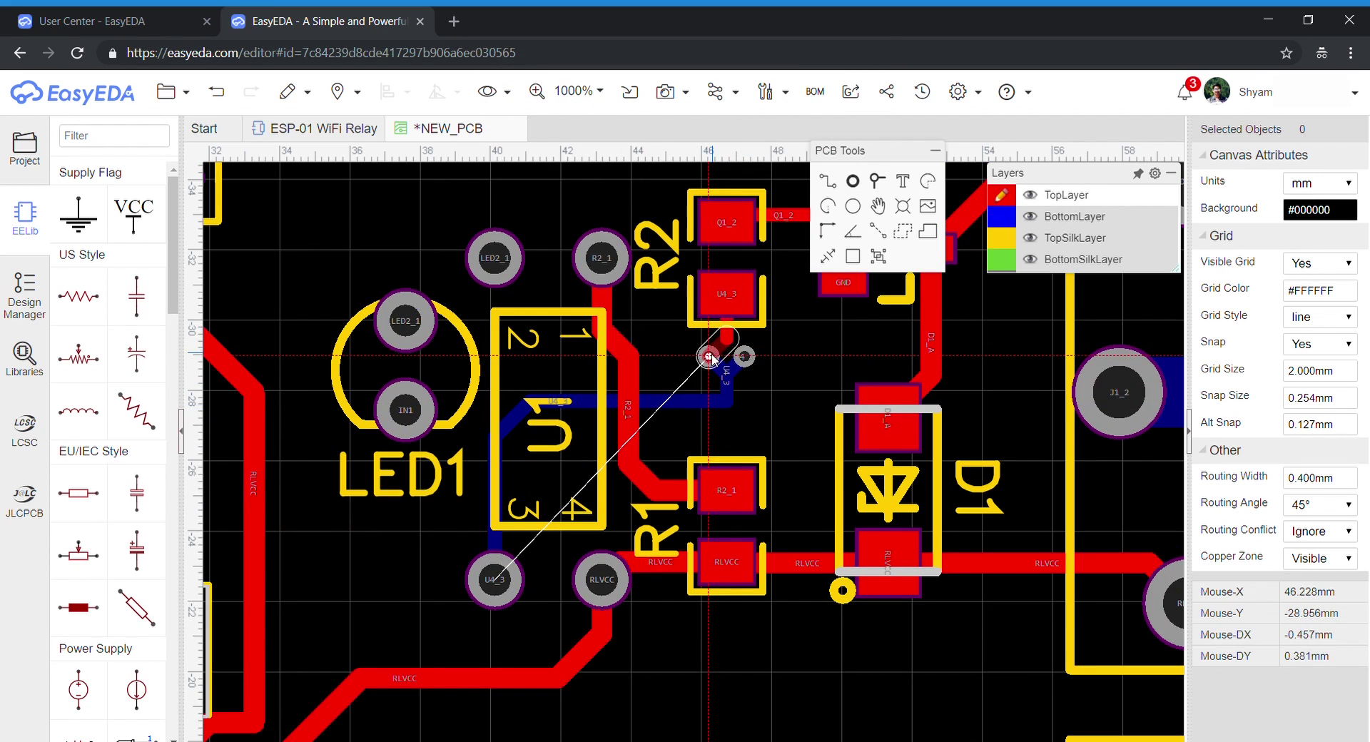
pyautogui.click(709, 358)
pyautogui.click(740, 357)
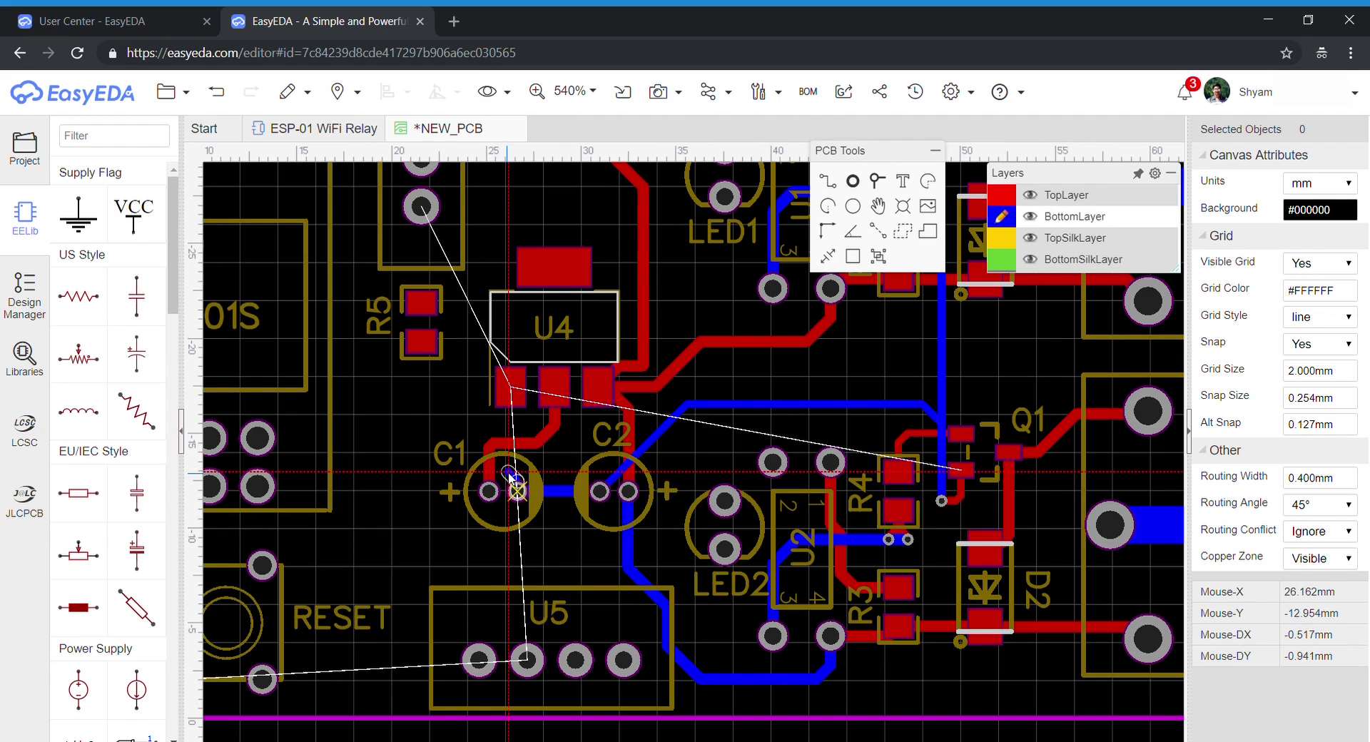
# Connect C1's negative pad to U4's lower-left pad with a bottom-layer track, a via below U4 and a short top-layer track
pyautogui.click(511, 474)
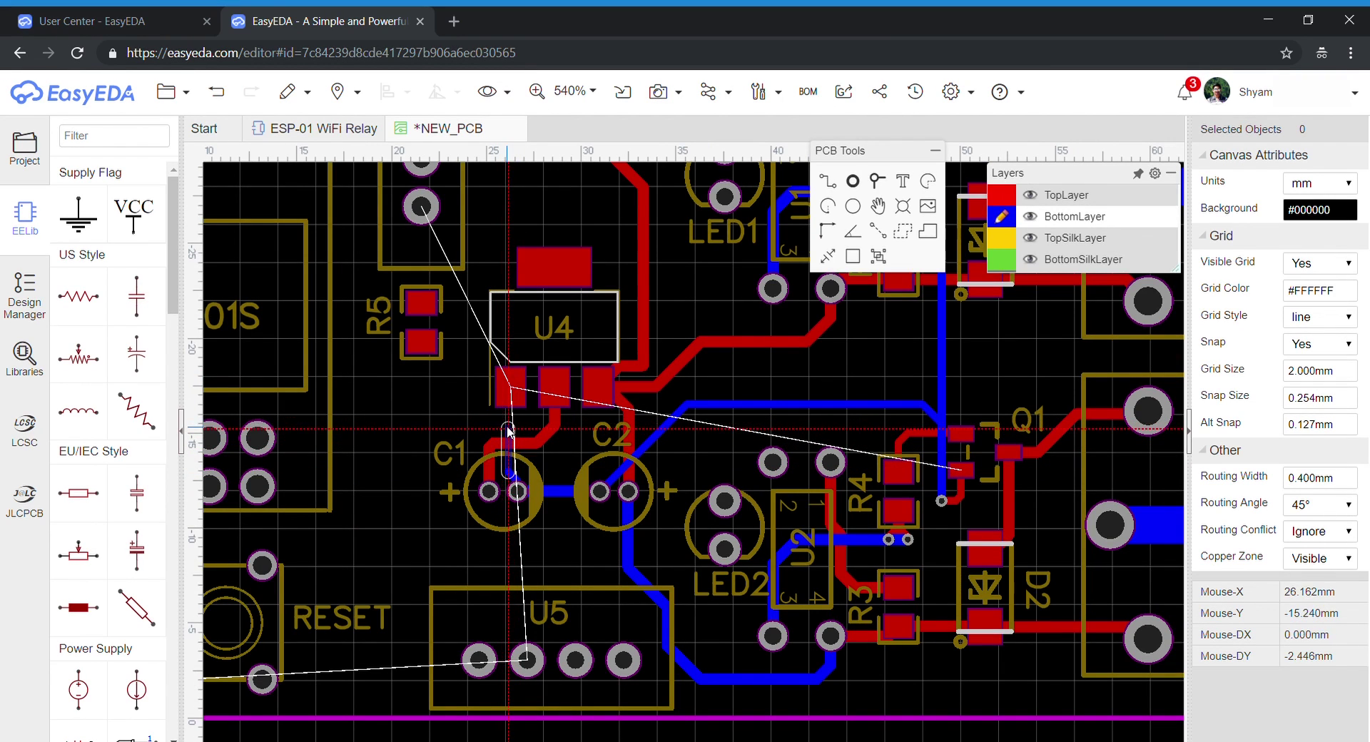
pyautogui.click(509, 426)
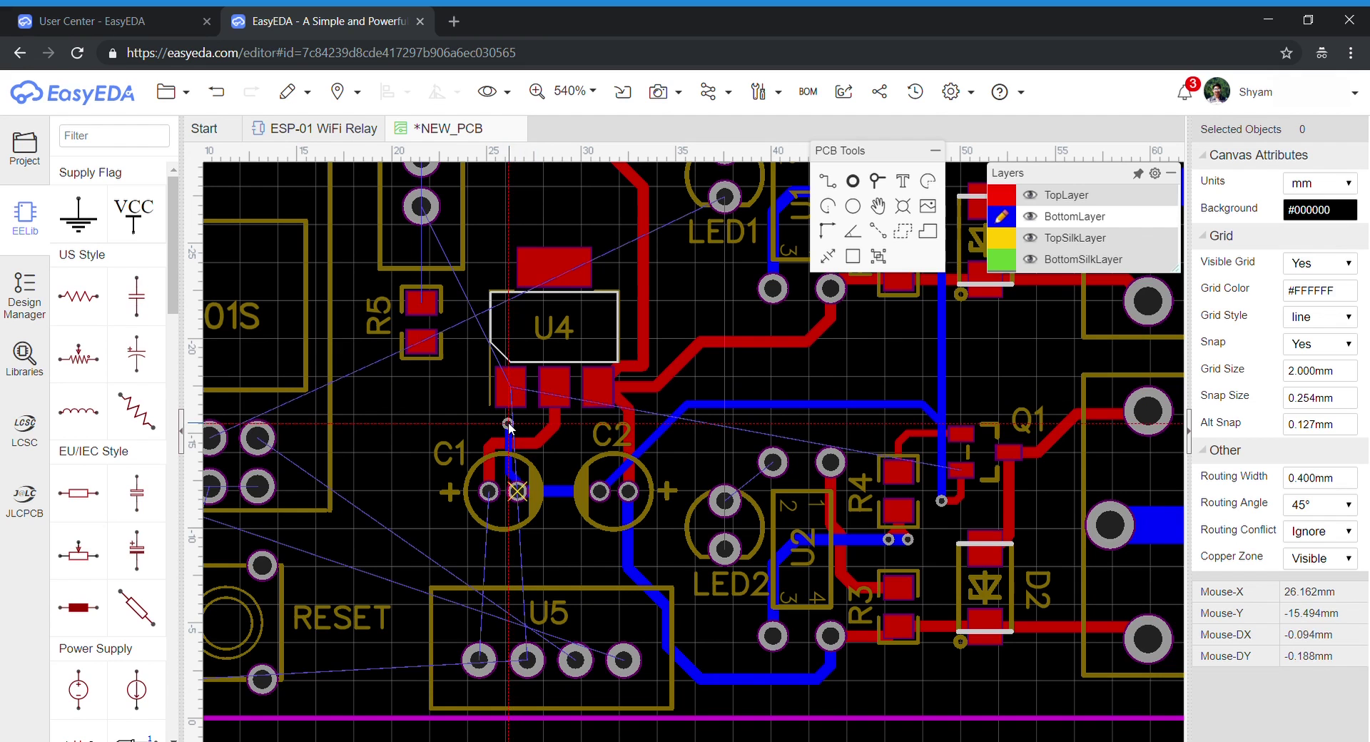
pyautogui.press('t')
pyautogui.click(508, 423)
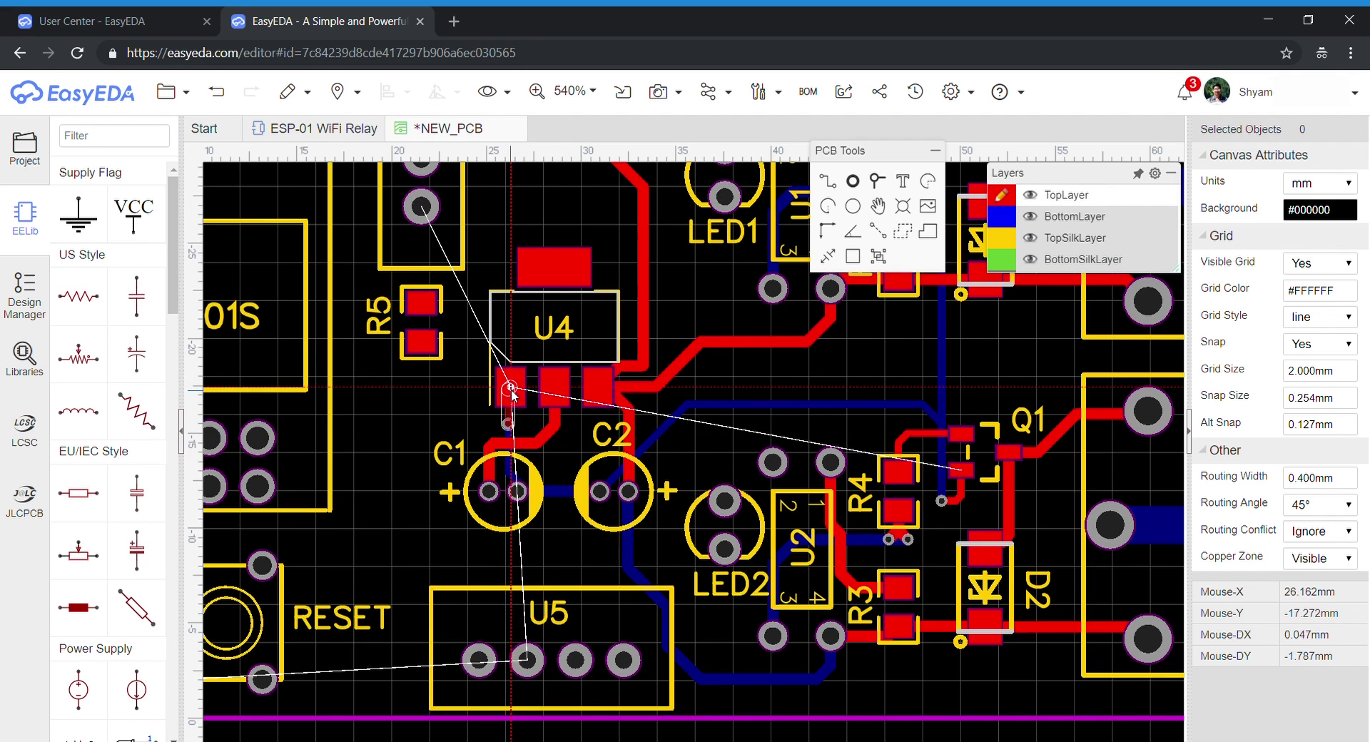
pyautogui.click(510, 392)
# Connect LED1's lower pad to R5's upper pad with a bottom-layer track, a via above U4 and a top-layer track
pyautogui.scroll(-2, 584, 440)
pyautogui.click(706, 430)
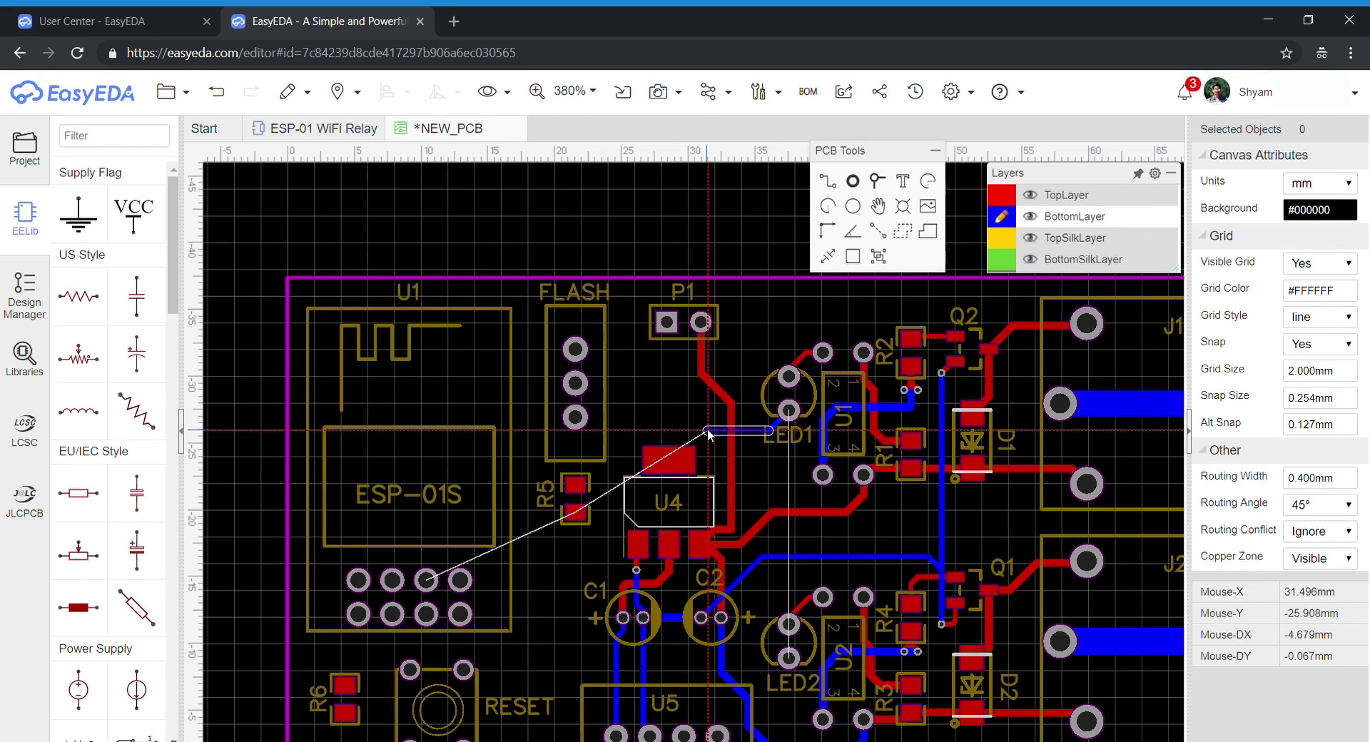
pyautogui.click(576, 481)
pyautogui.click(842, 153)
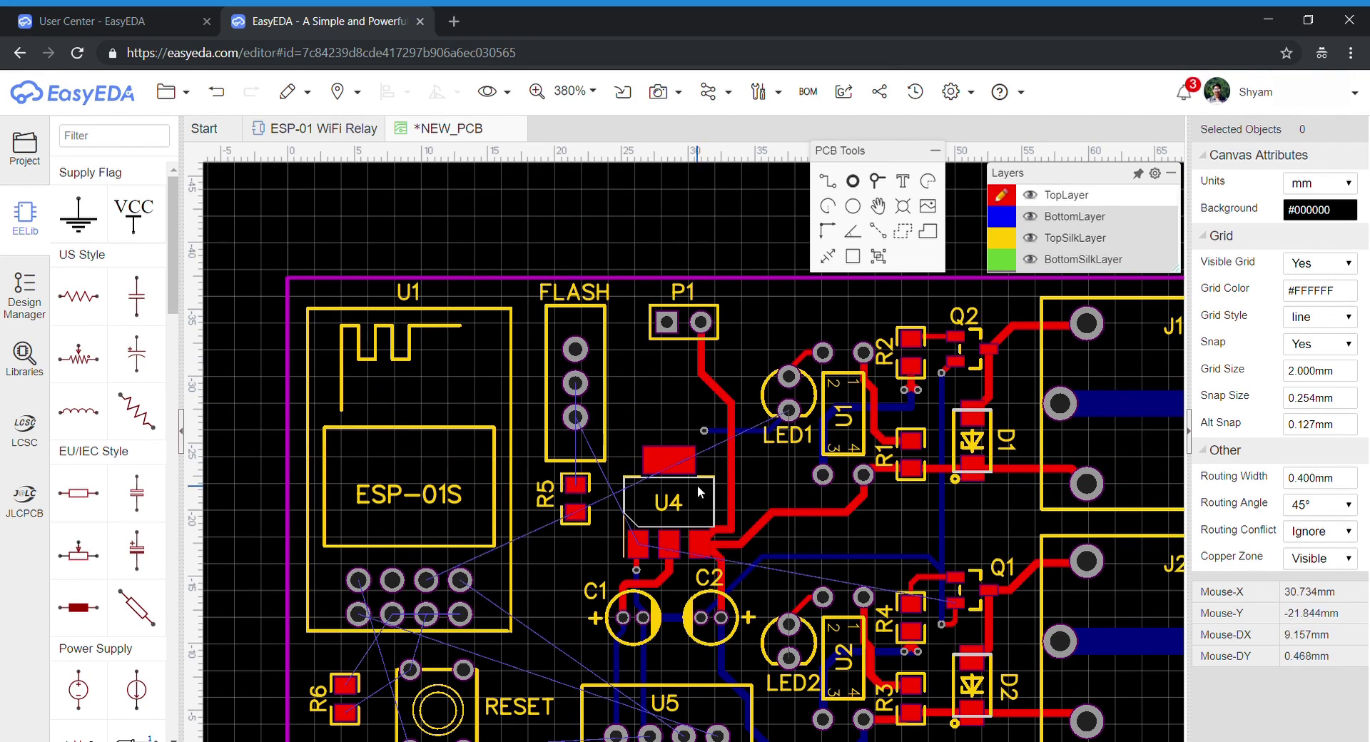
pyautogui.click(704, 431)
pyautogui.click(576, 481)
pyautogui.press('Return')
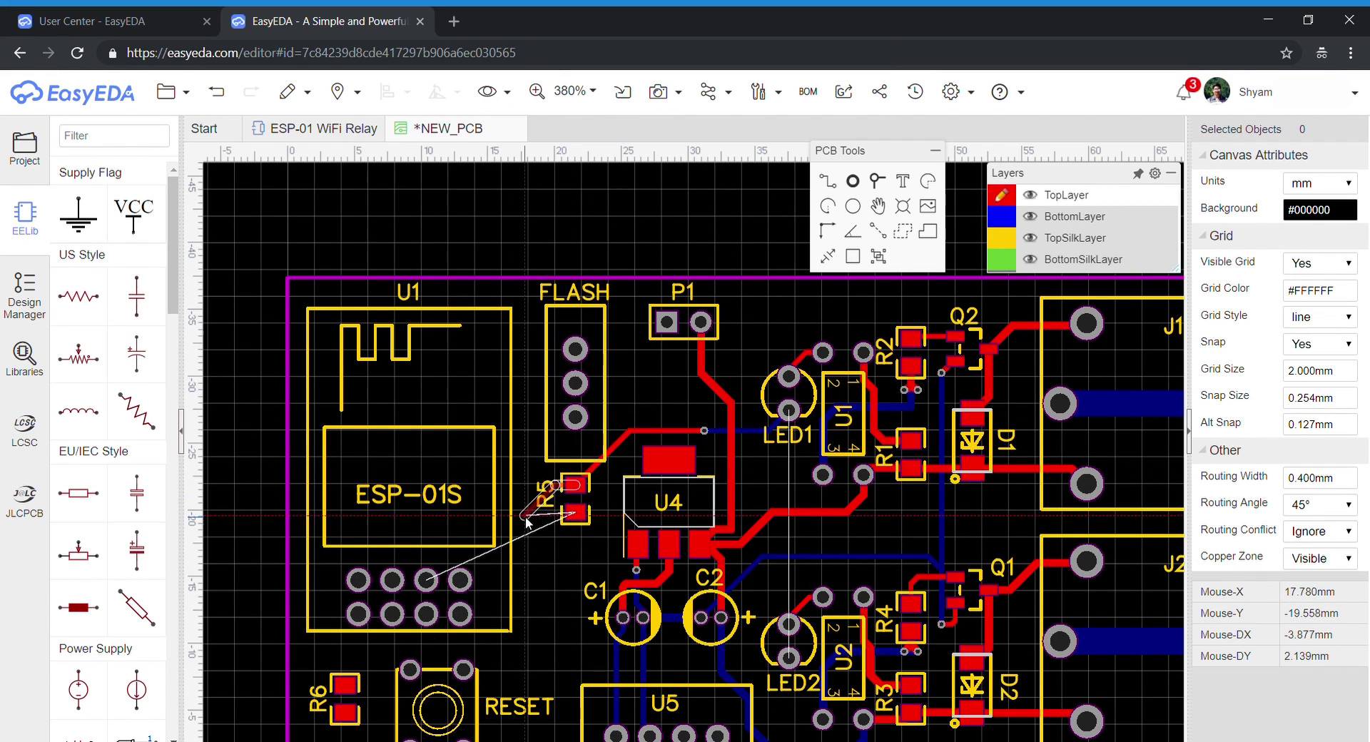
# Route R5's upper pad to the ESP-01S's third upper pad on the top layer, and R5's lower pad through a via to FLASH's middle pad
pyautogui.click(426, 583)
pyautogui.click(574, 514)
pyautogui.click(538, 515)
pyautogui.press('b')
pyautogui.click(546, 384)
pyautogui.click(575, 384)
pyautogui.press('Return')
pyautogui.rightClick(632, 394)
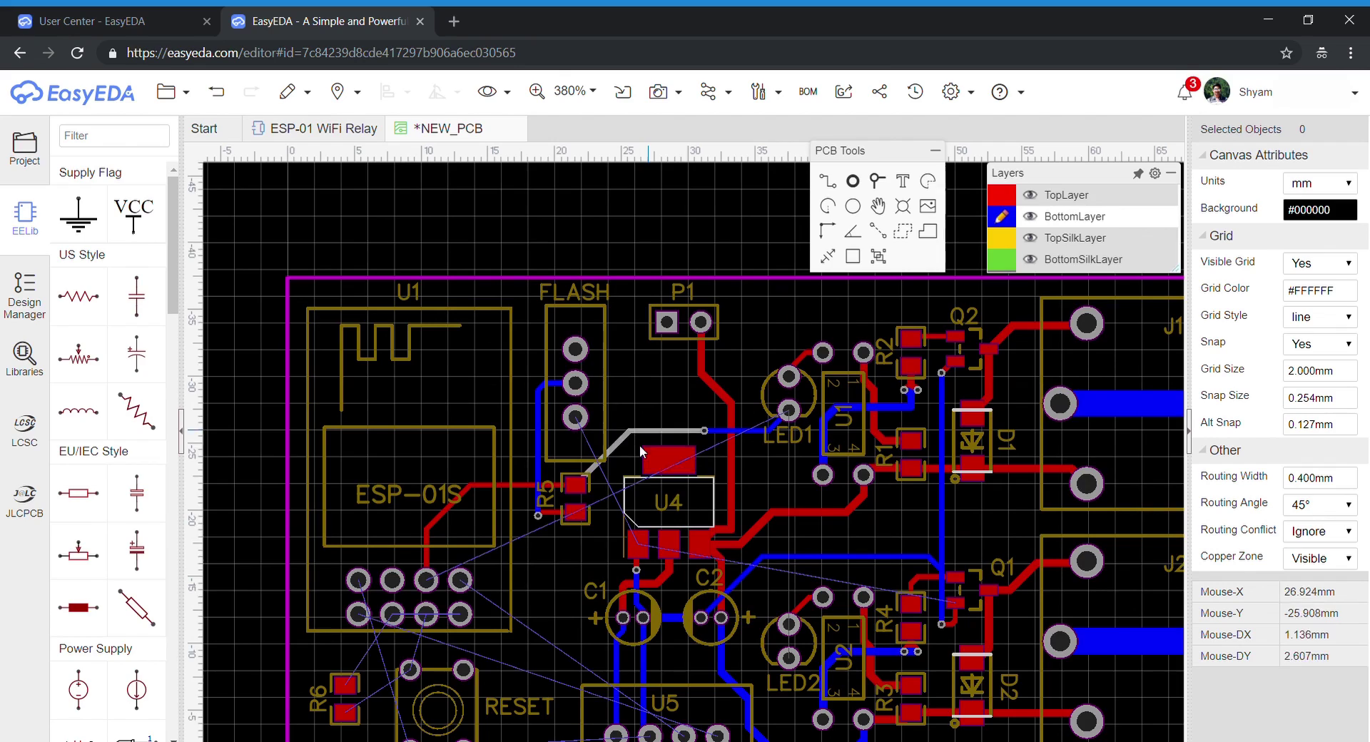
# Connect U4's lower-left pad to FLASH's lowest pad across both layers, and route a top-layer track from the ESP-01S's upper-right pad to U5's third pad
pyautogui.scroll(2, 553, 556)
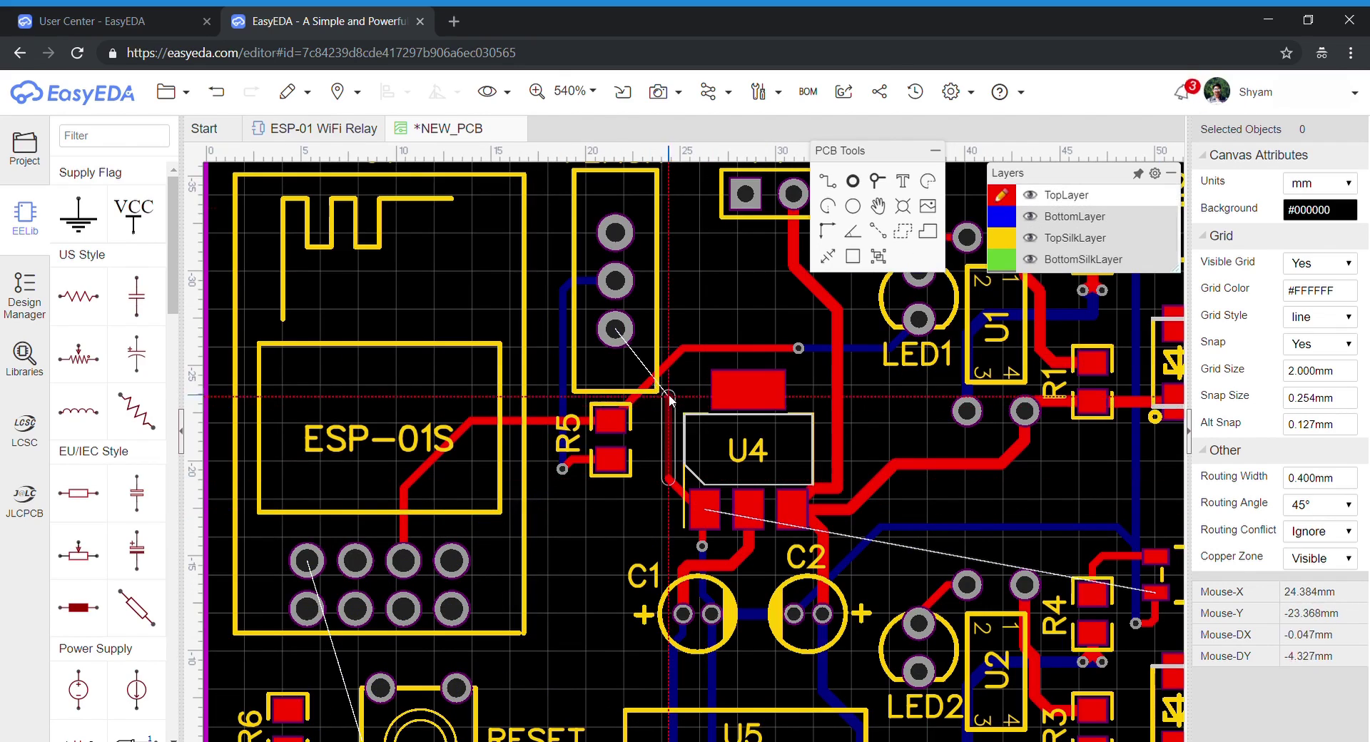
pyautogui.scroll(-2, 688, 426)
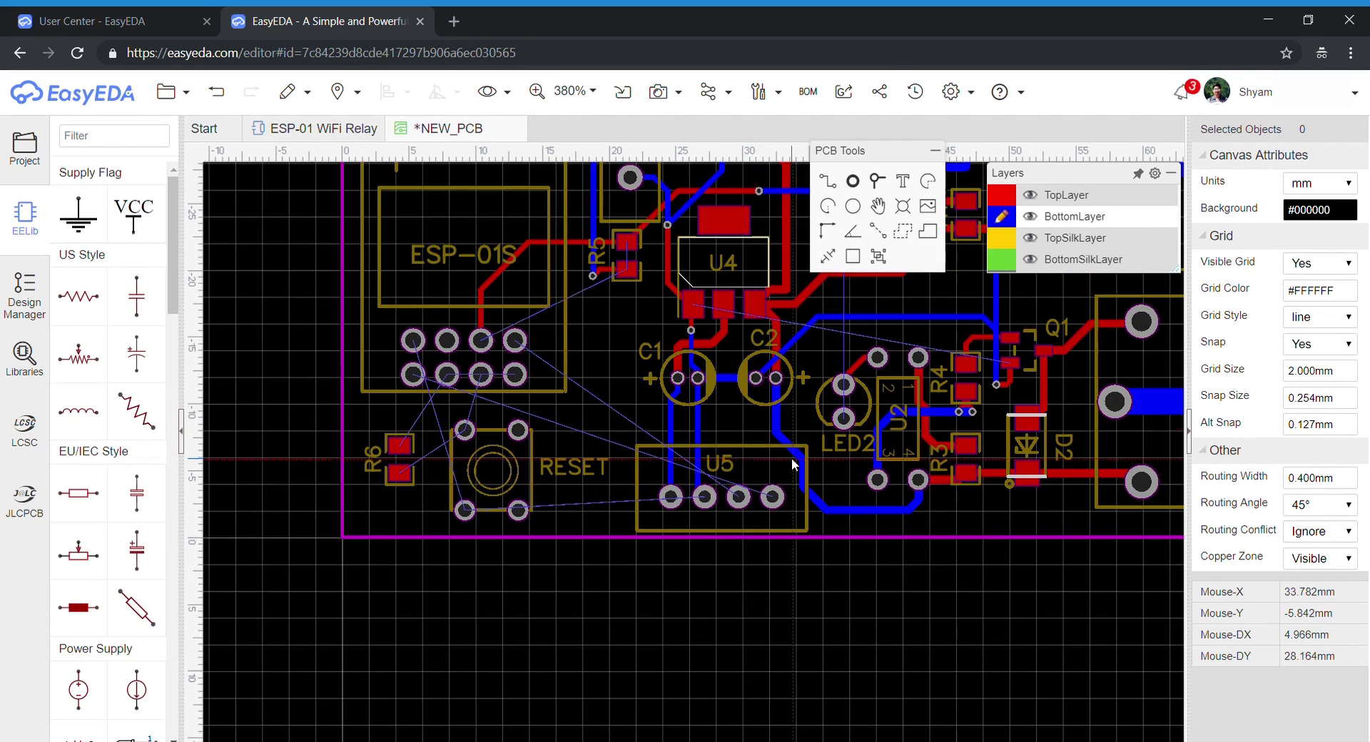
pyautogui.click(516, 339)
pyautogui.press('t')
pyautogui.click(739, 496)
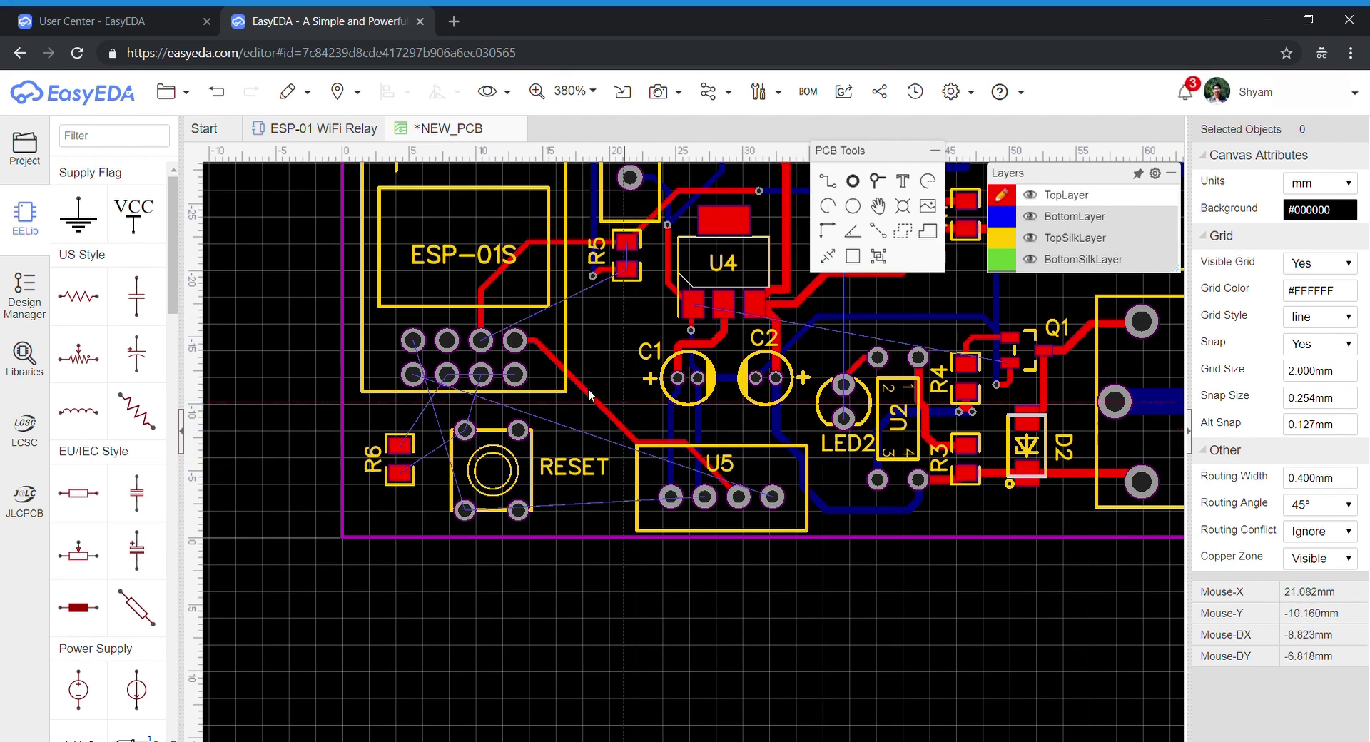
# Connect LED2's lower pad to the ESP-01S's second upper pad with a top-layer track, a via beside the module and a bottom-layer track
pyautogui.click(843, 425)
pyautogui.click(596, 355)
pyautogui.press('b')
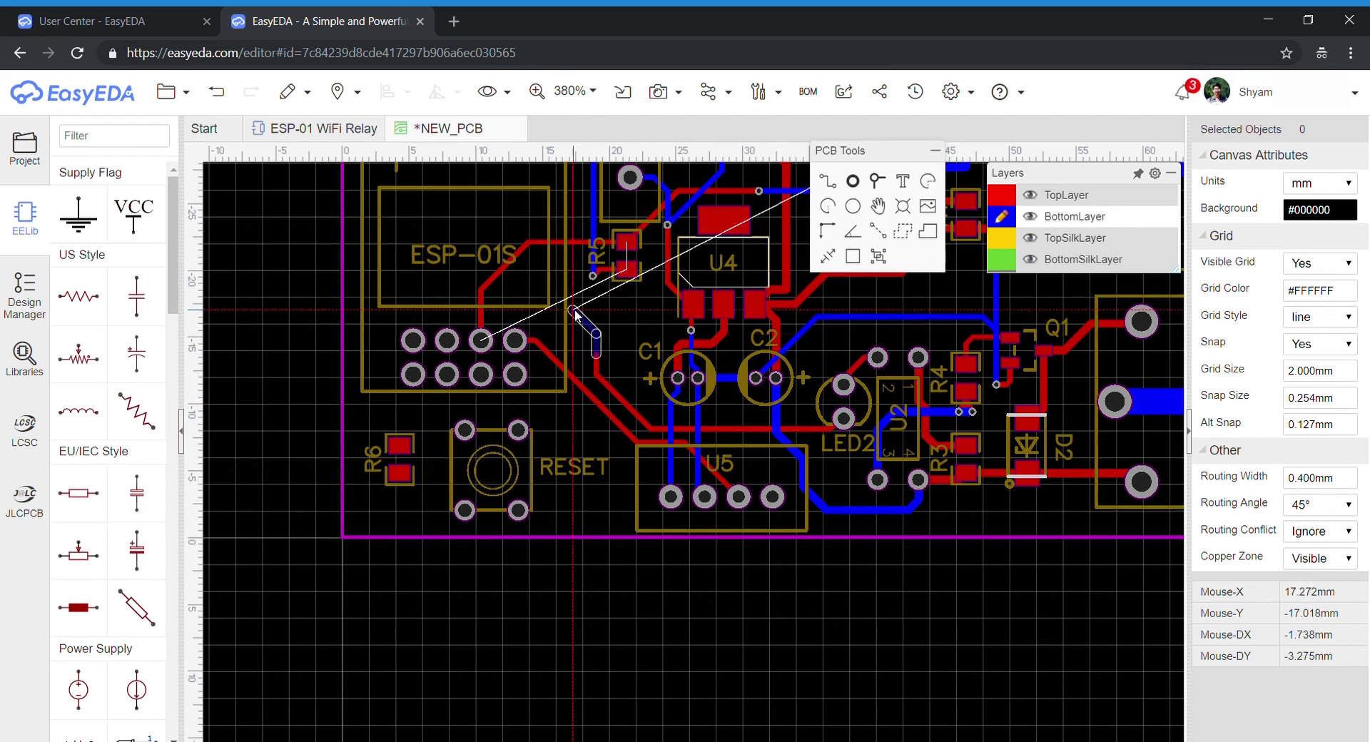
pyautogui.click(574, 299)
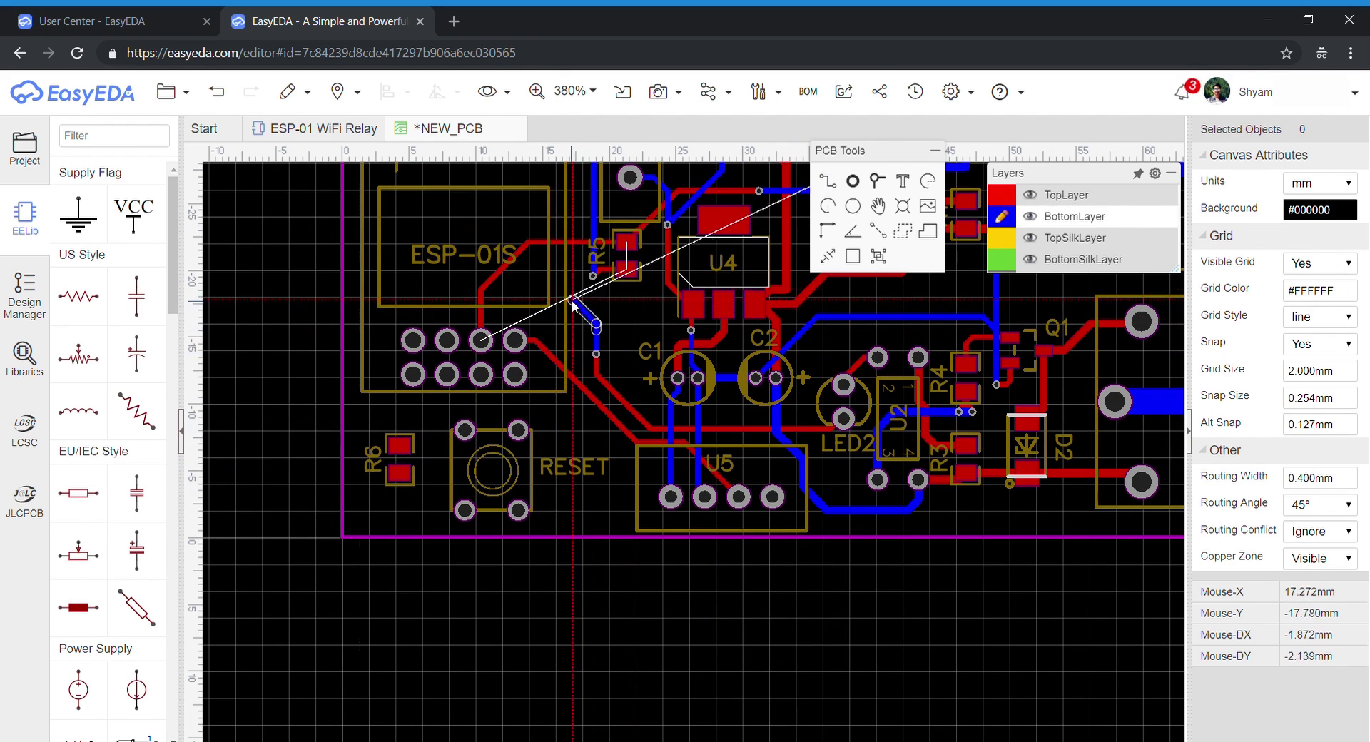
pyautogui.click(448, 317)
pyautogui.click(448, 341)
pyautogui.rightClick(292, 444)
# Rotate the RESET button twice and shift it slightly closer to R6
pyautogui.press('space')
pyautogui.press('space')
pyautogui.moveTo(494, 433); pyautogui.dragTo(526, 494)
pyautogui.moveTo(442, 469); pyautogui.dragTo(540, 468)
pyautogui.click(537, 575)
# Route top-layer tracks from the ESP-01S's upper-left pad to RESET's upper-left pad, and from R6's lower pad and the third lower pad to RESET's lower-right pad
pyautogui.press('w')
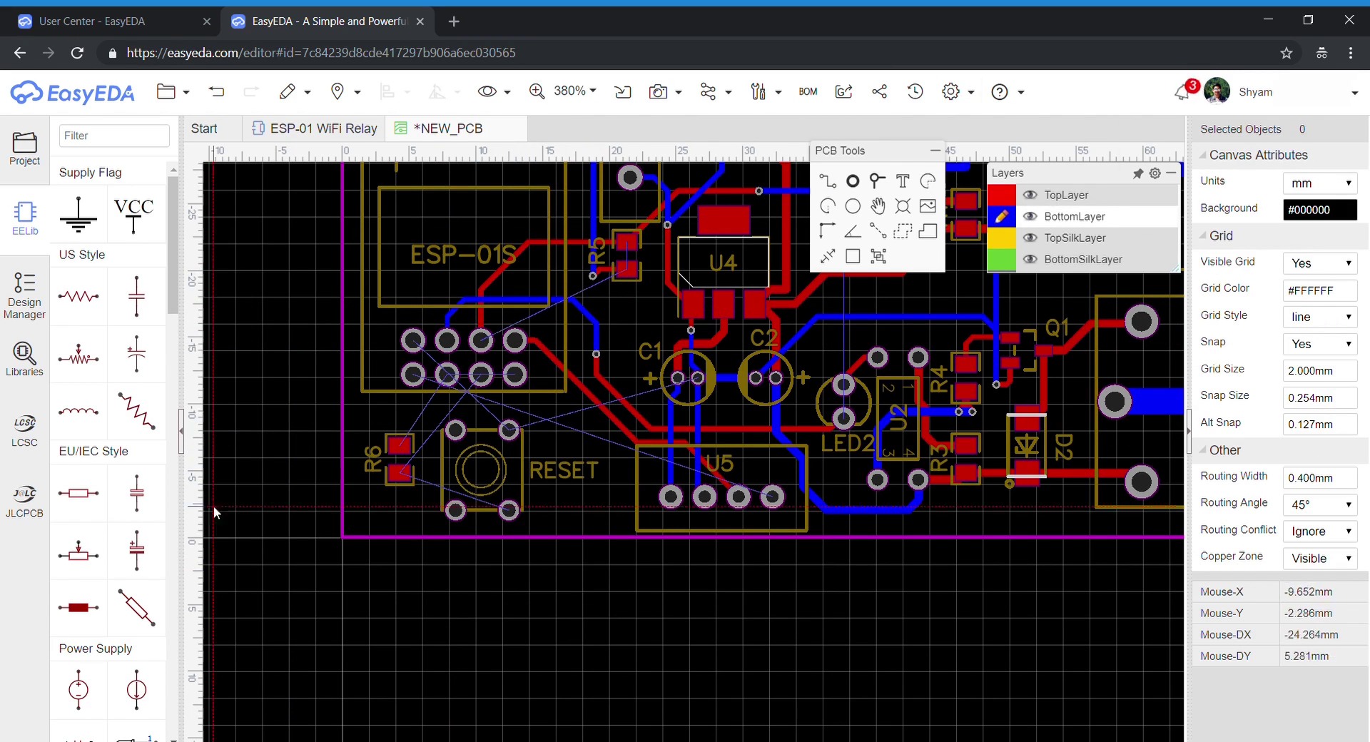
pyautogui.press('t')
pyautogui.click(416, 340)
pyautogui.click(373, 361)
pyautogui.click(386, 412)
pyautogui.click(455, 430)
pyautogui.click(399, 472)
pyautogui.click(510, 509)
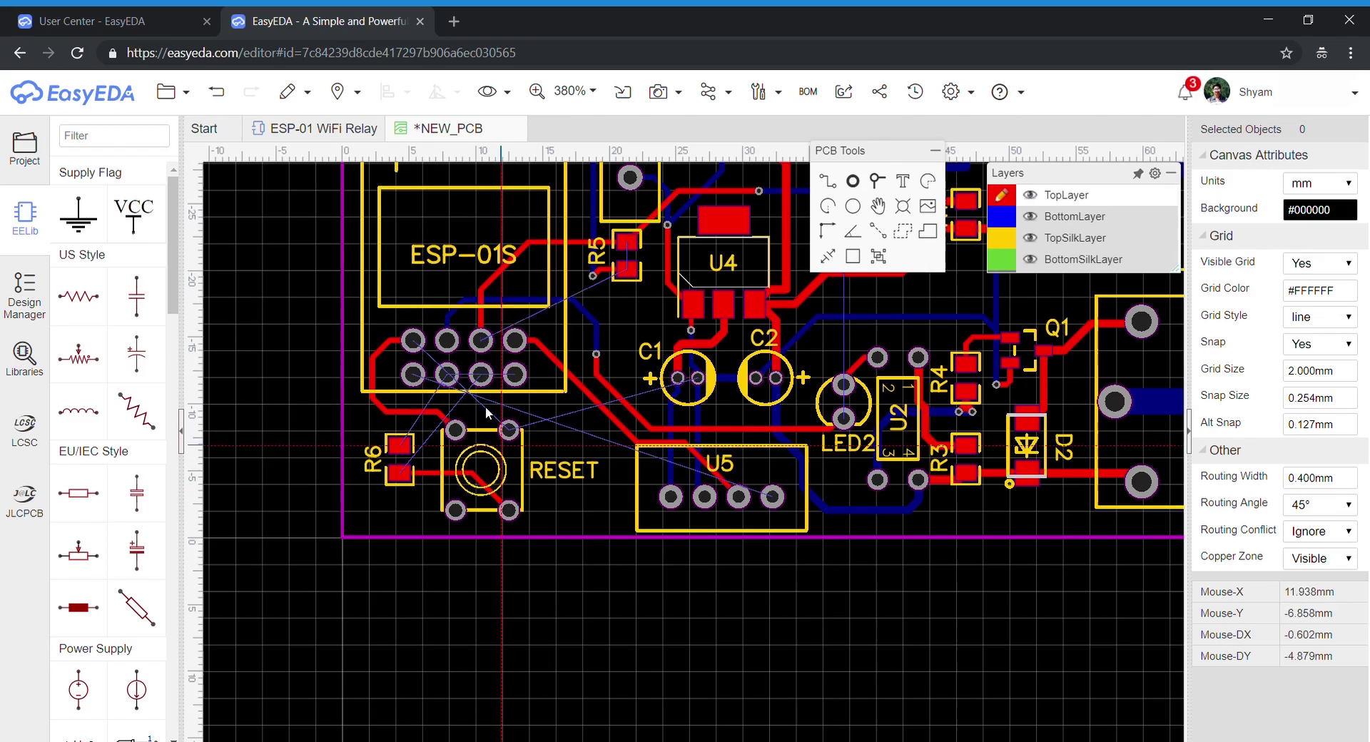
pyautogui.click(481, 375)
pyautogui.click(511, 508)
# Route a bottom-layer track from the ESP-01S's lower-left pad around the board's lower-left corner to U5's rightmost pad
pyautogui.scroll(-2, 607, 553)
pyautogui.click(471, 429)
pyautogui.press('b')
pyautogui.click(432, 450)
pyautogui.scroll(-2, 448, 481)
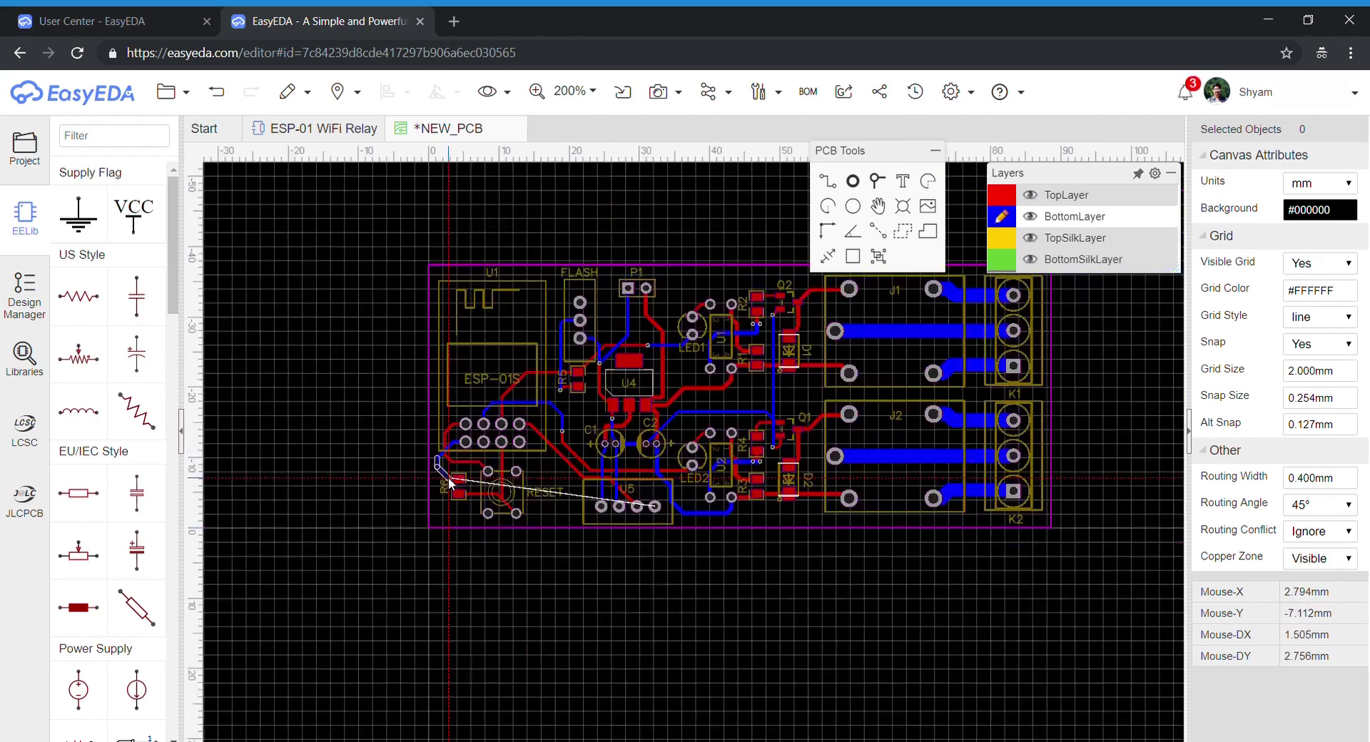
pyautogui.click(438, 522)
pyautogui.scroll(2, 437, 525)
pyautogui.scroll(3, 428, 521)
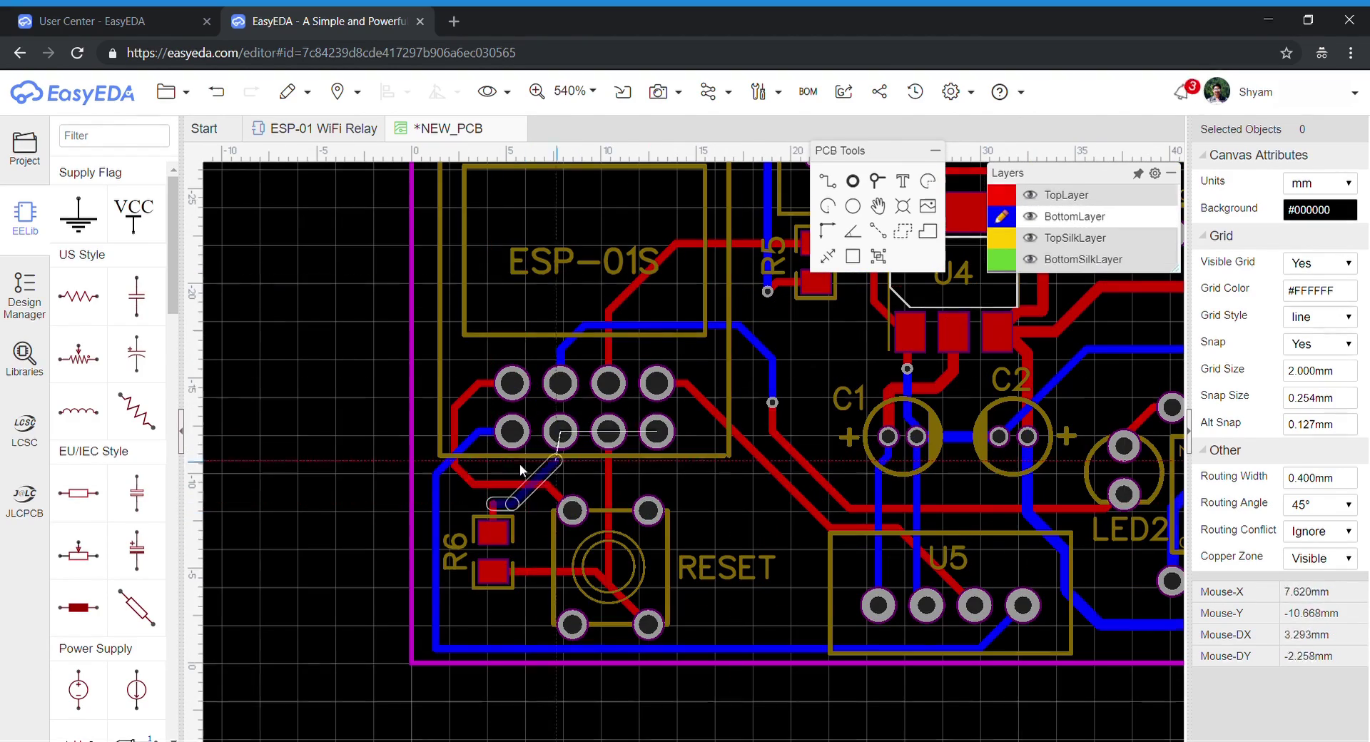
# Connect R6's upper pad through a via to the ESP-01S's lower-right pad on the bottom layer, and link that pad to the second lower pad
pyautogui.click(658, 479)
pyautogui.click(656, 432)
pyautogui.click(560, 432)
pyautogui.scroll(2, 576, 467)
pyautogui.click(575, 465)
pyautogui.click(728, 402)
pyautogui.rightClick(810, 489)
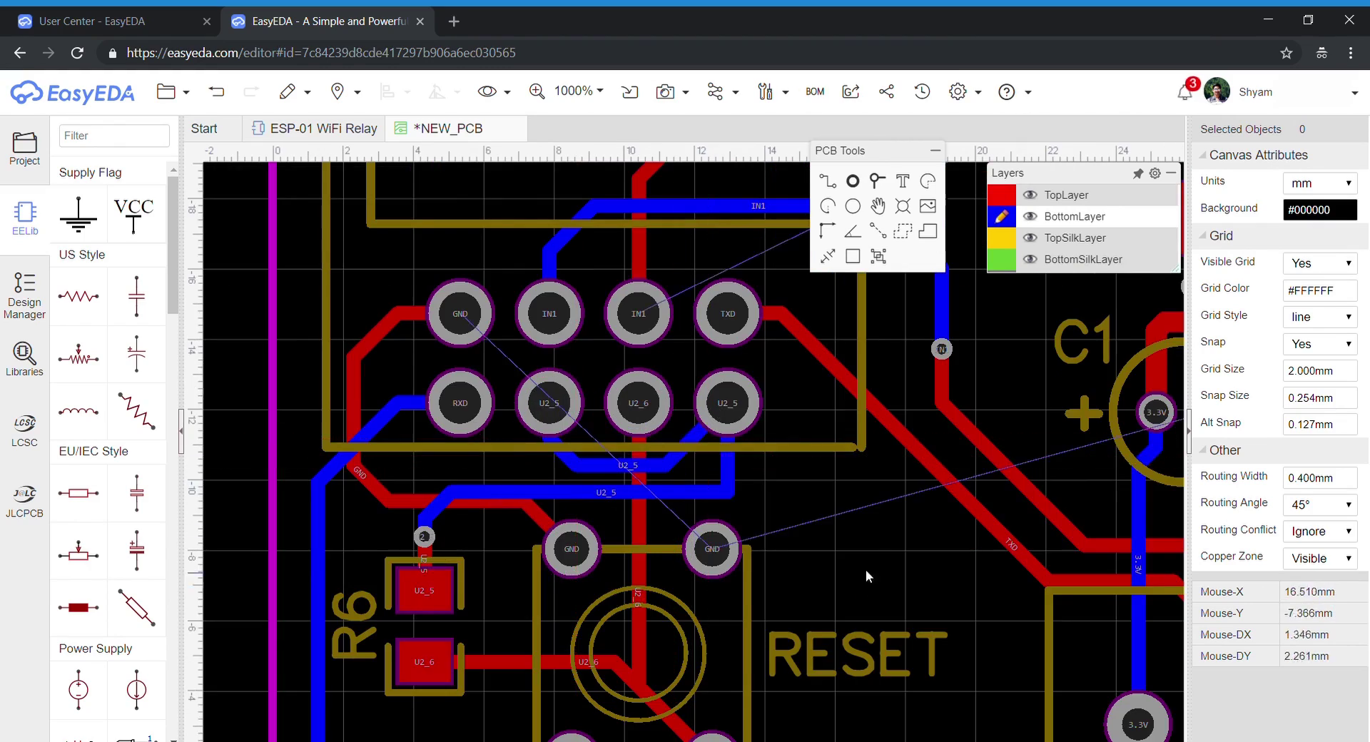
# Route a top-layer track from the ESP-01S's upper-left pad across the module to FLASH's lowest pad
pyautogui.scroll(-3, 392, 512)
pyautogui.scroll(1, 538, 207)
pyautogui.click(1002, 195)
pyautogui.click(366, 533)
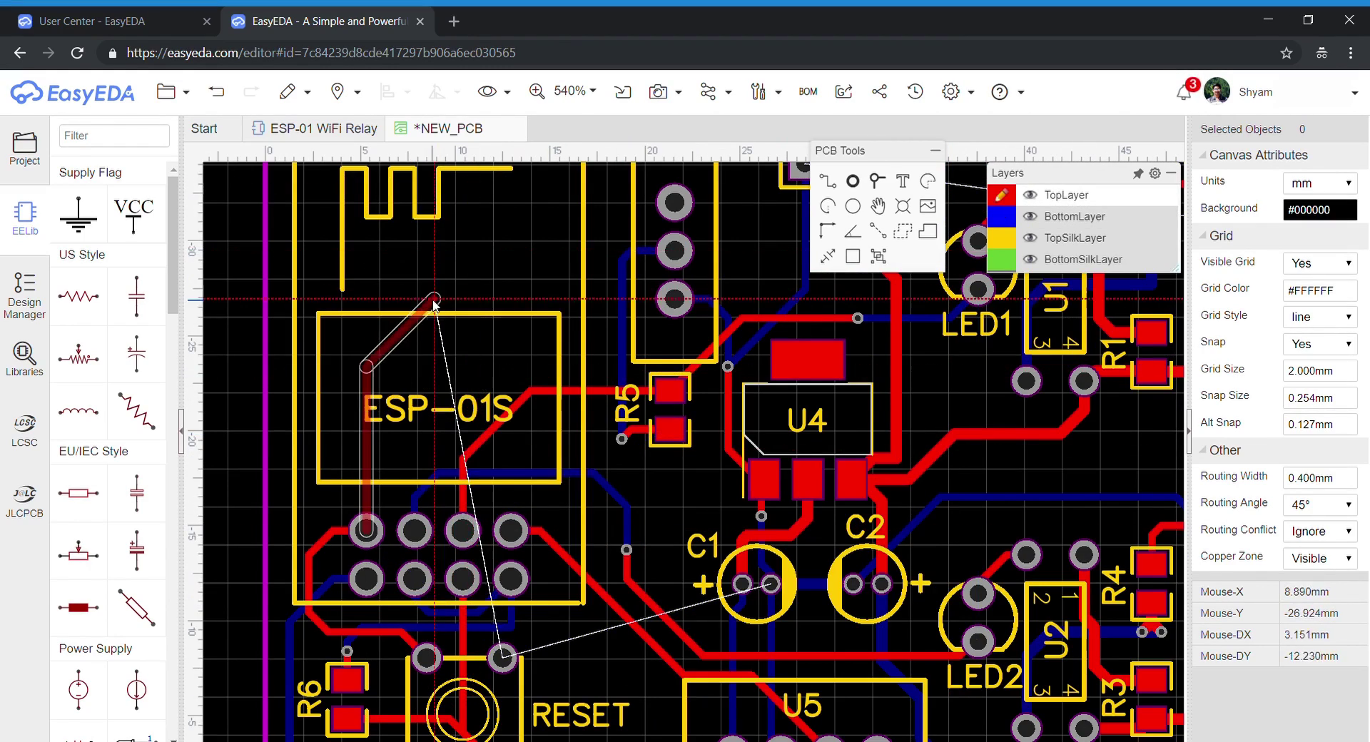
pyautogui.click(432, 302)
pyautogui.click(673, 303)
# Set the silkscreen text below U5's rightmost pad to TX and position it beneath the pad
pyautogui.scroll(-2, 358, 434)
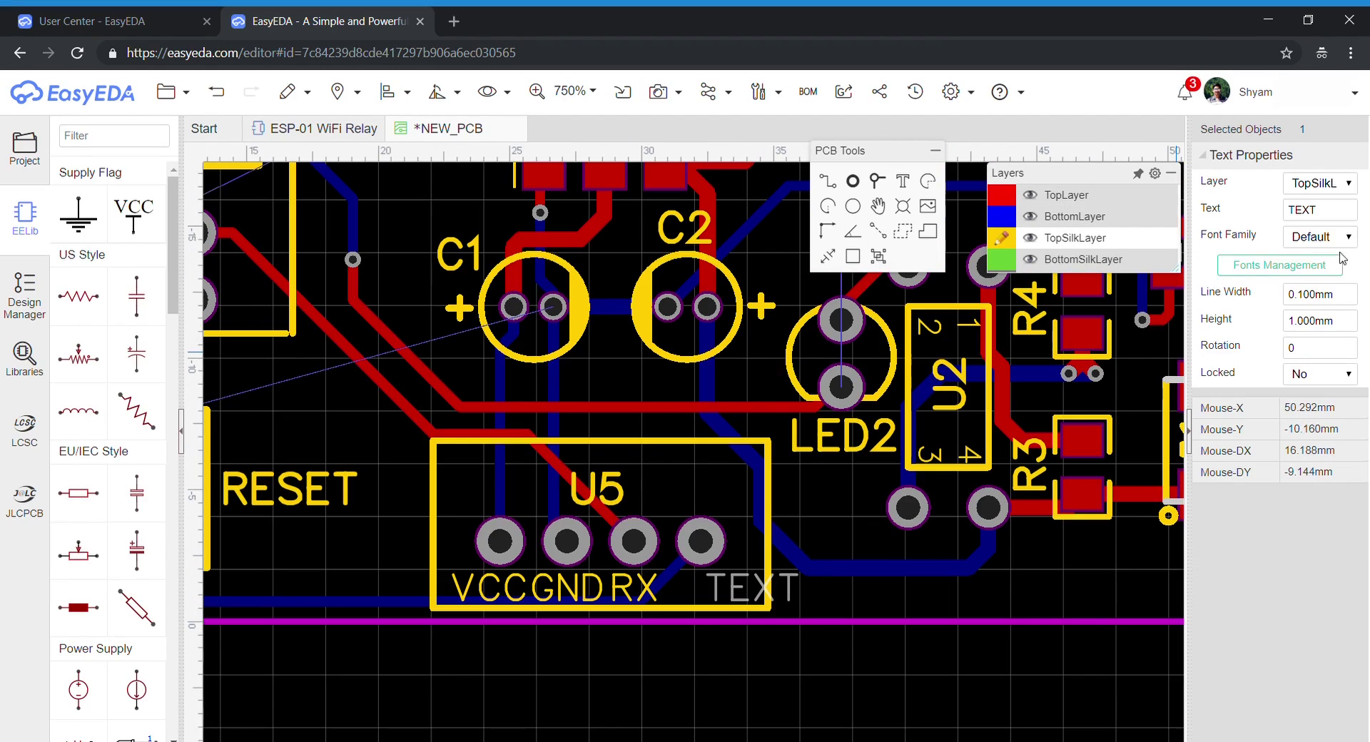
pyautogui.doubleClick(1337, 218)
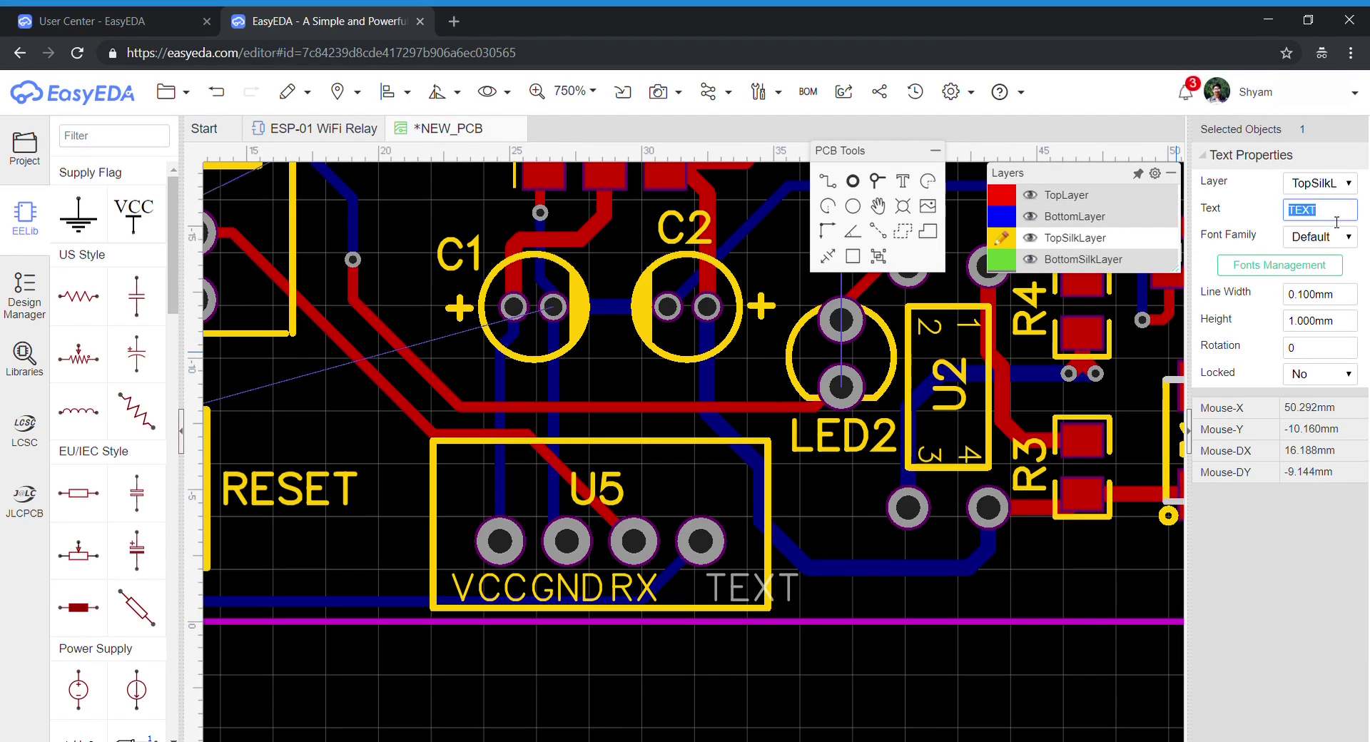
pyautogui.press('BackSpace')
pyautogui.click(849, 599)
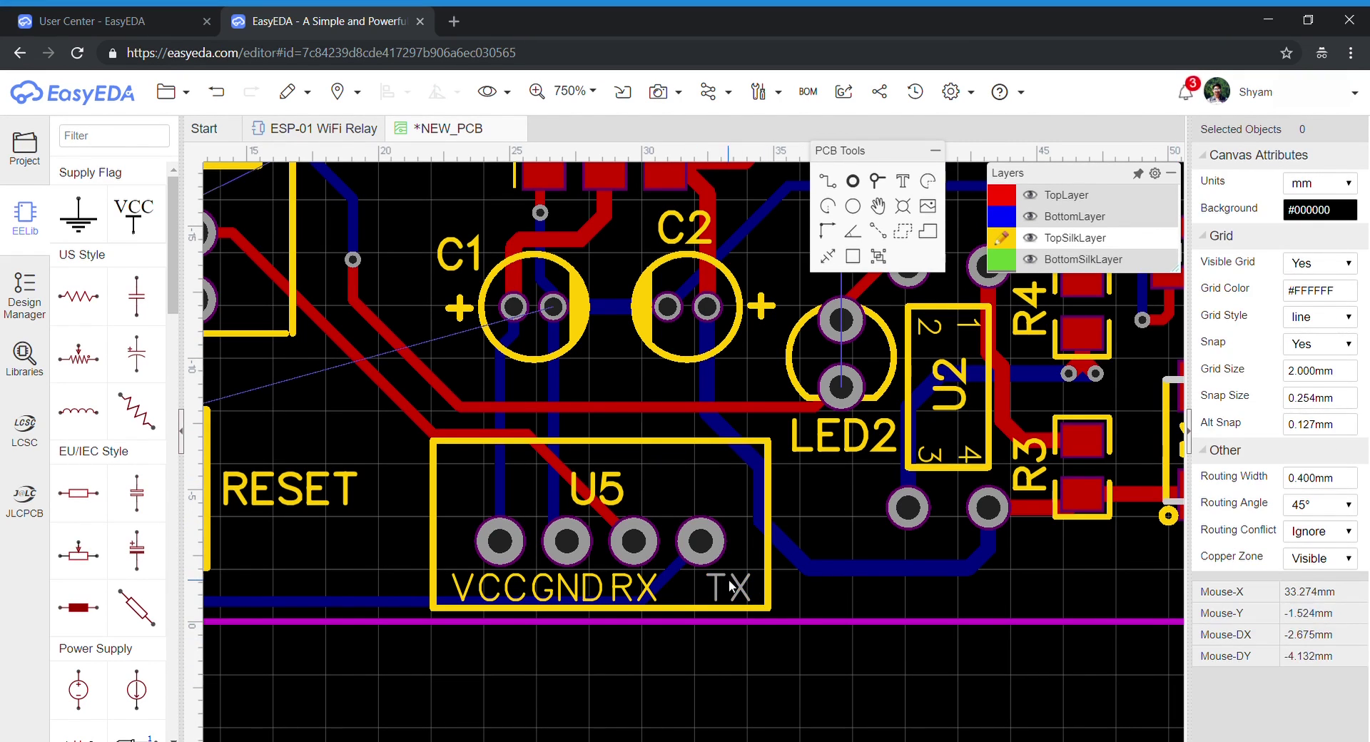
pyautogui.click(711, 588)
pyautogui.moveTo(711, 587); pyautogui.dragTo(650, 586)
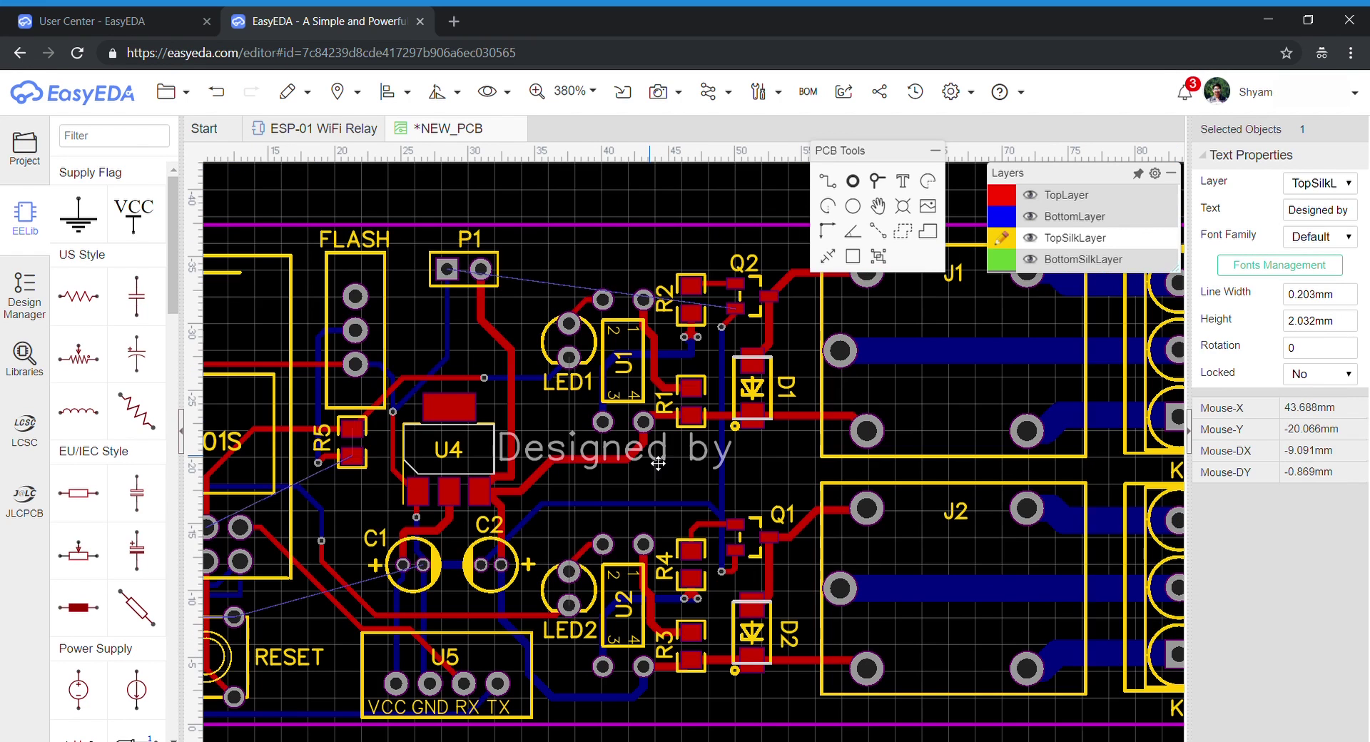
pyautogui.click(769, 460)
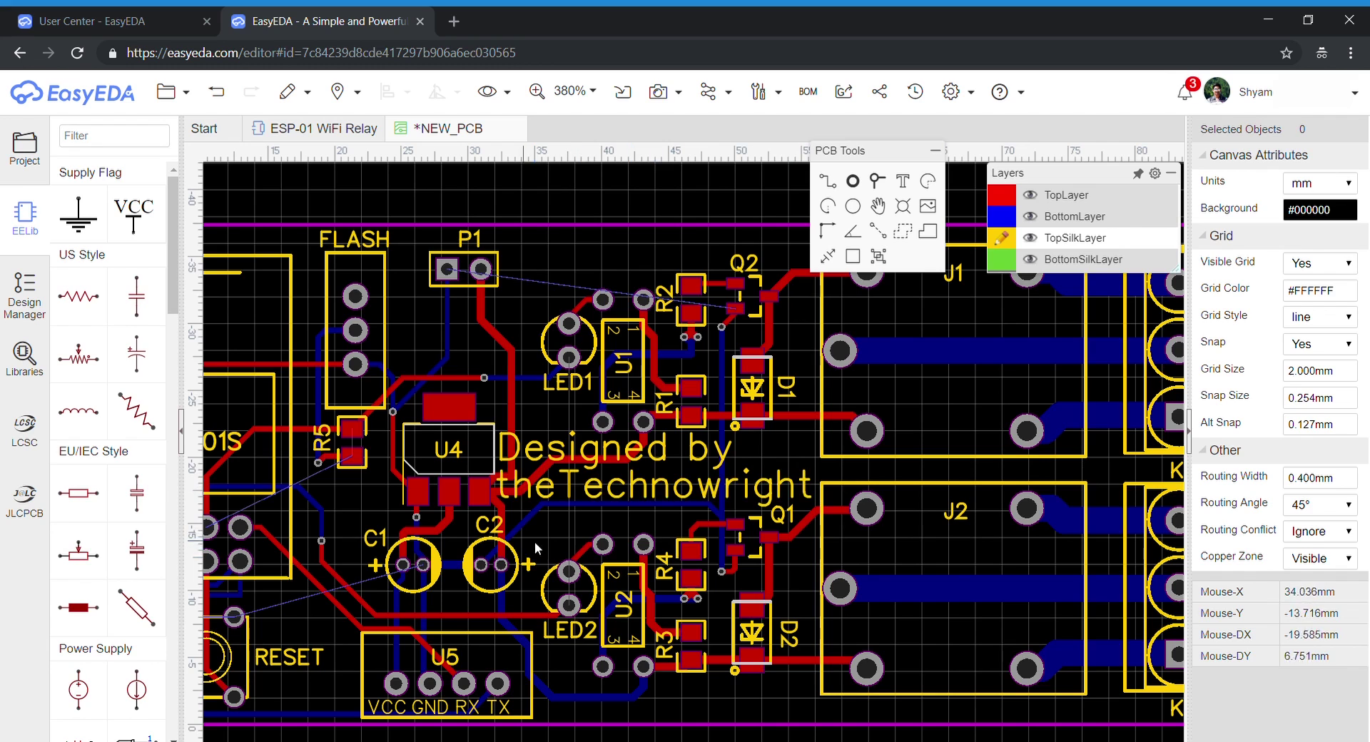
pyautogui.moveTo(264, 342); pyautogui.dragTo(444, 337)
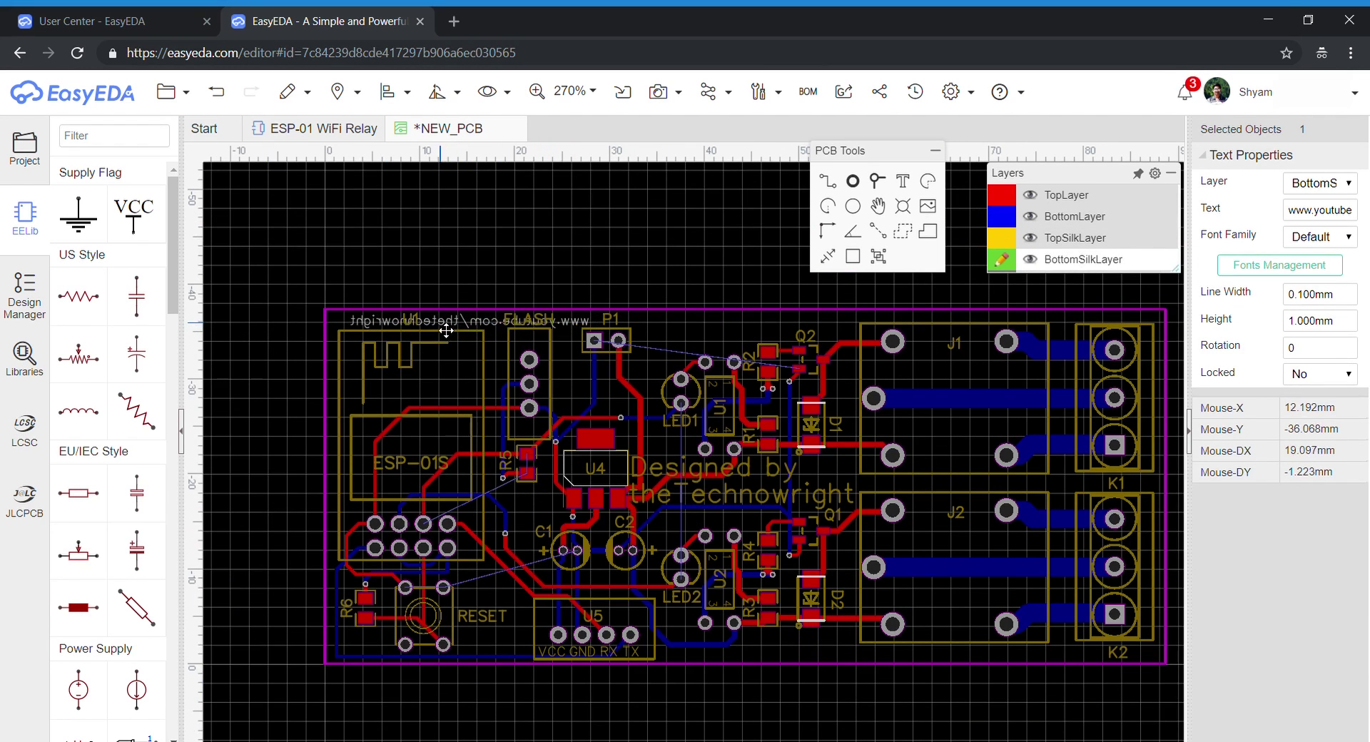
pyautogui.click(1315, 296)
pyautogui.click(620, 297)
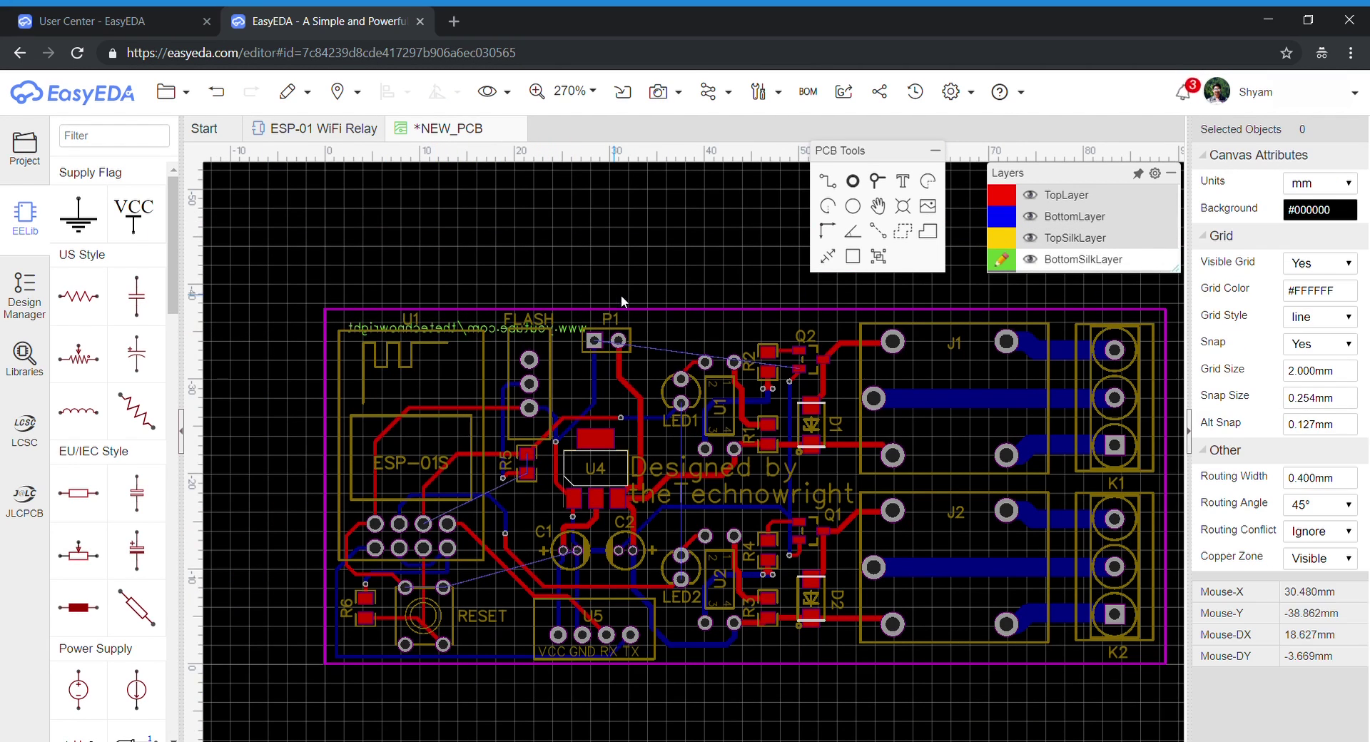
# Save the PCB to the existing ESP-01 WiFi Relay project under the title ESP-01 WiFi-Relay
pyautogui.moveTo(661, 92)
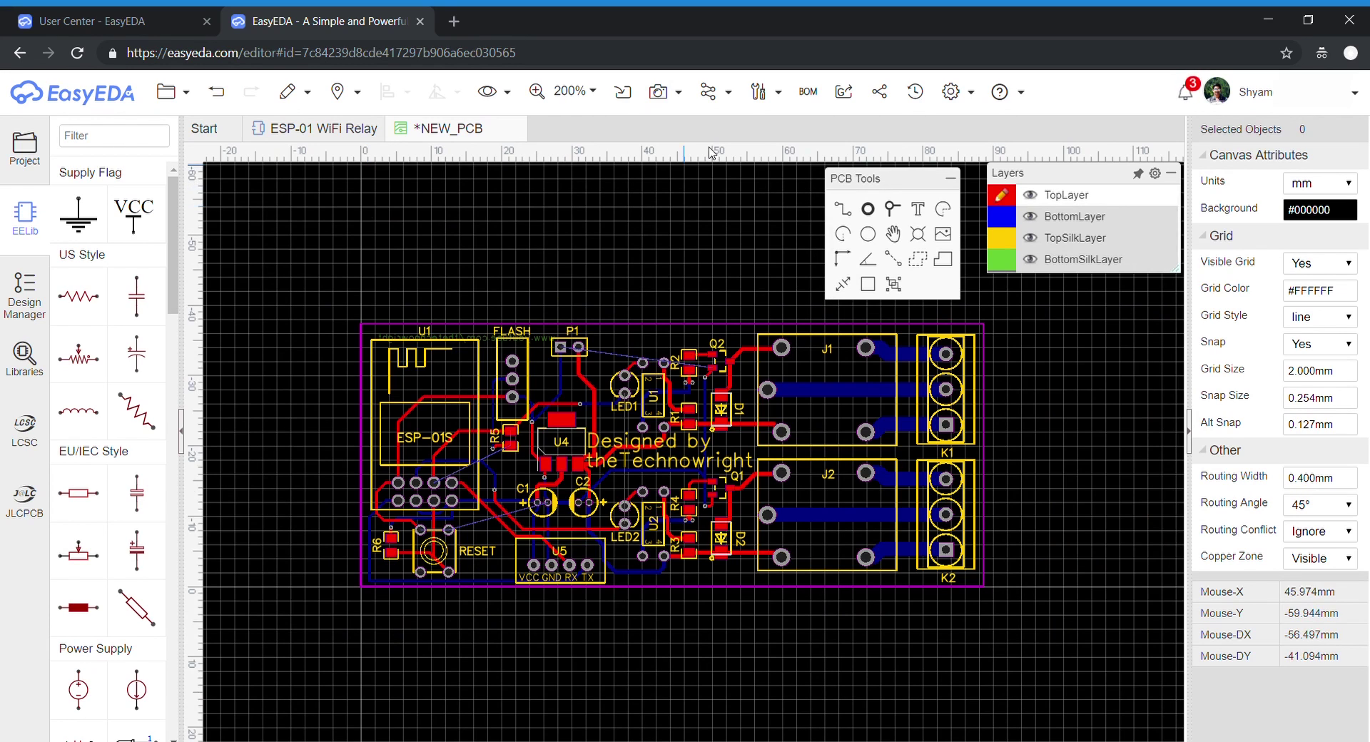
pyautogui.click(168, 92)
pyautogui.click(216, 177)
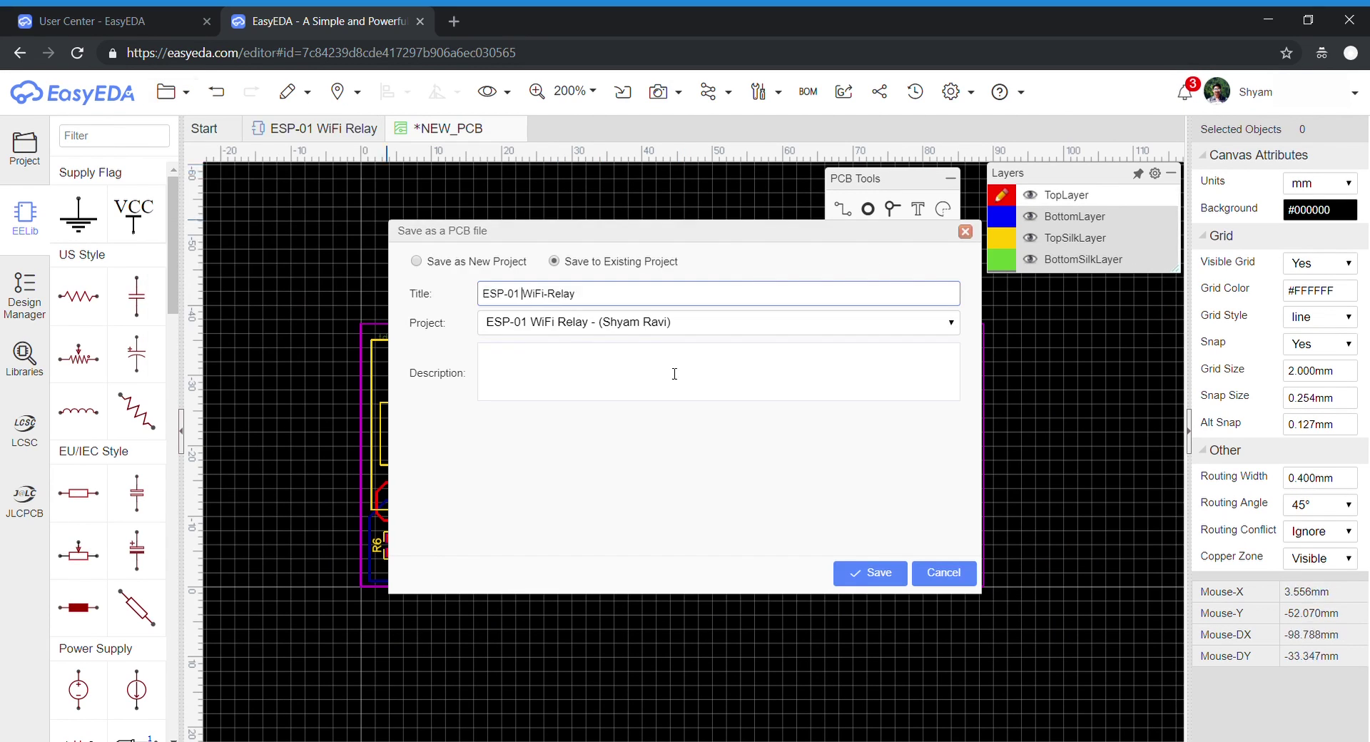
pyautogui.click(889, 575)
# Run the design rule check offered before Gerber generation and examine the second Track to Track error near C1
pyautogui.click(186, 95)
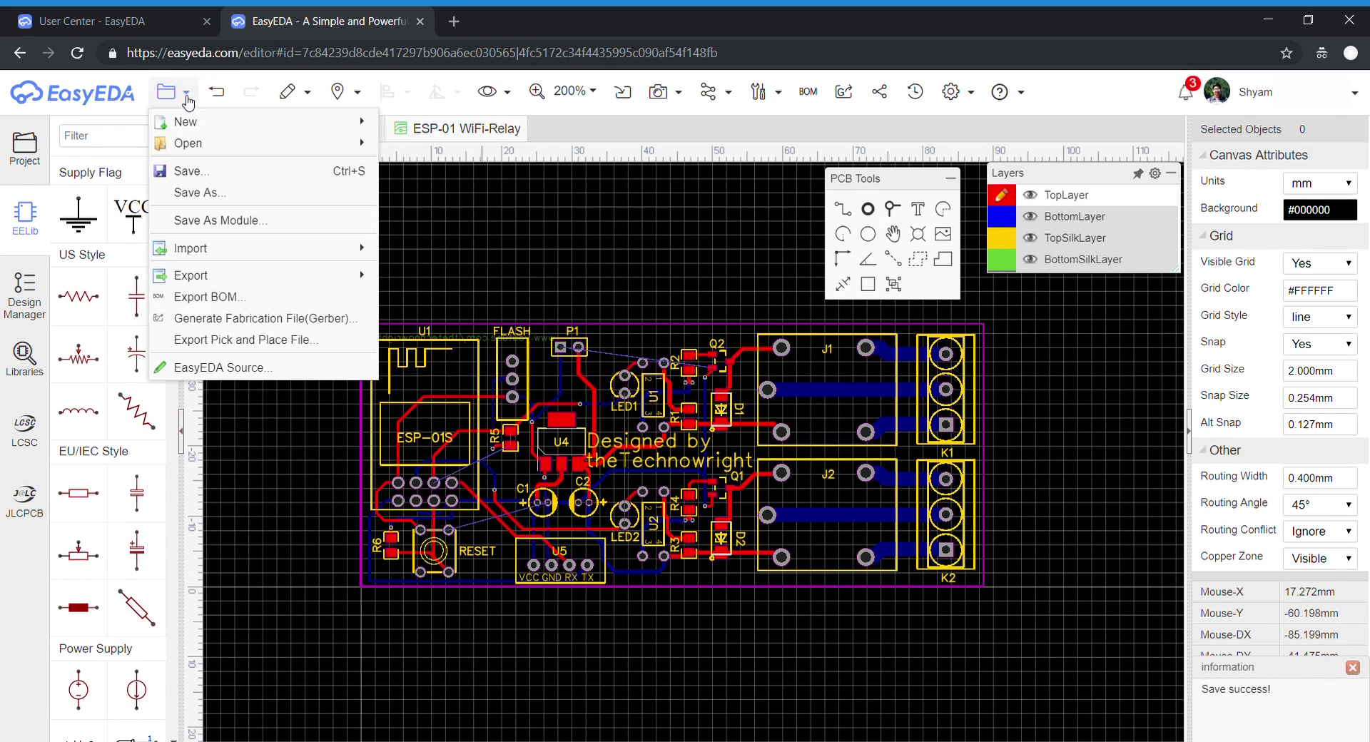
pyautogui.click(324, 331)
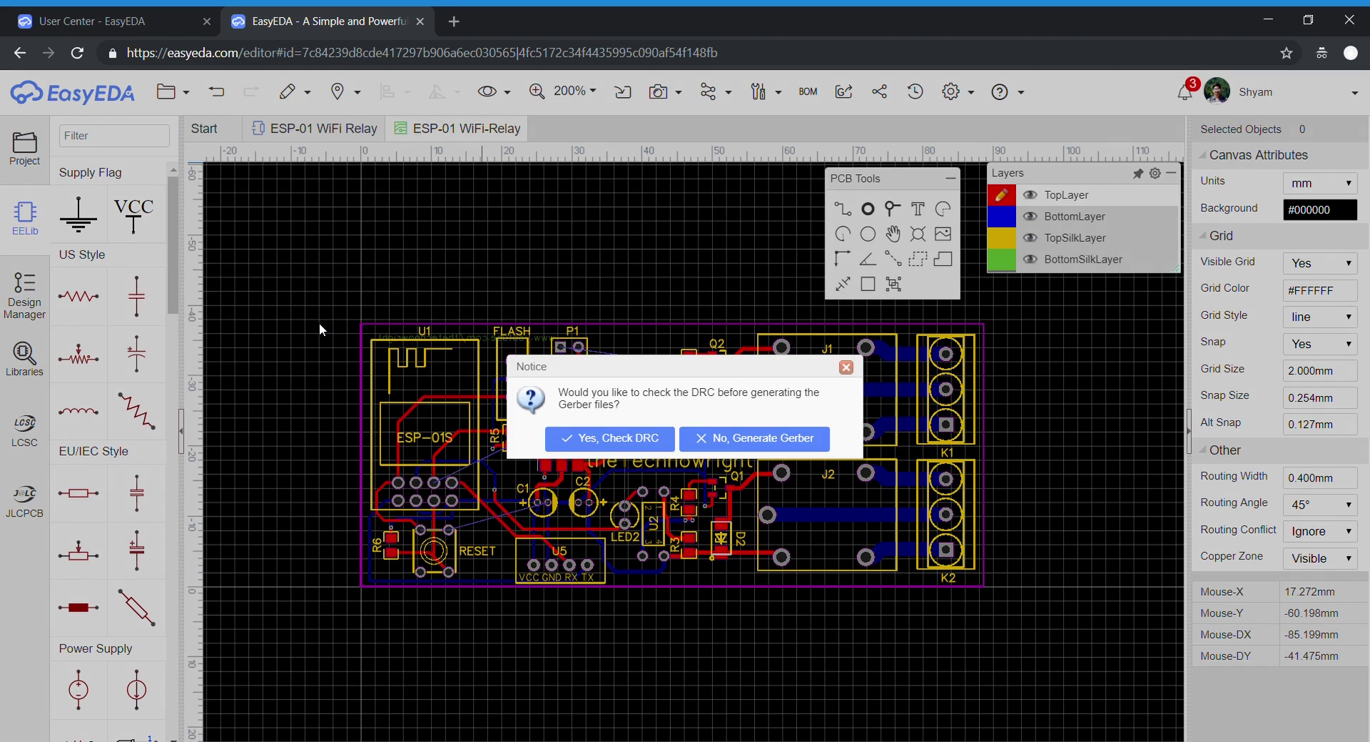
pyautogui.click(618, 438)
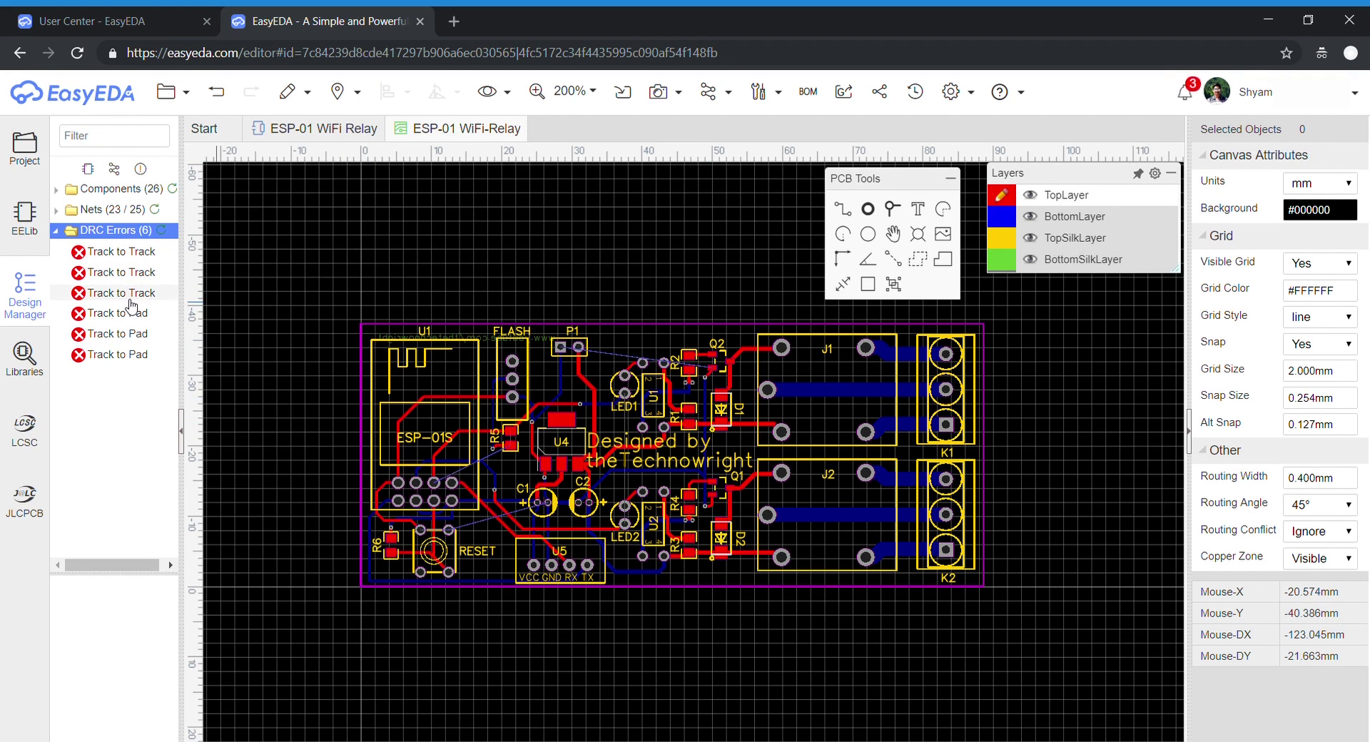
pyautogui.click(136, 272)
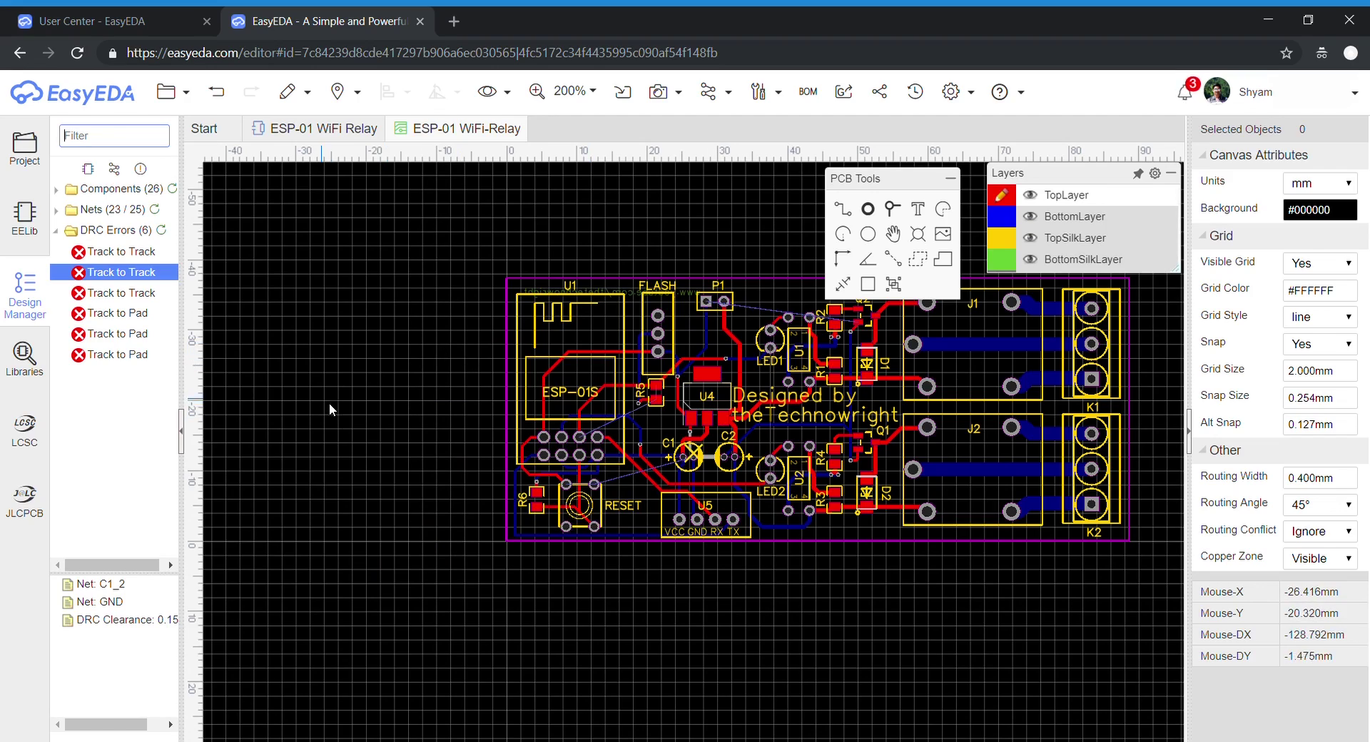
pyautogui.scroll(5, 616, 505)
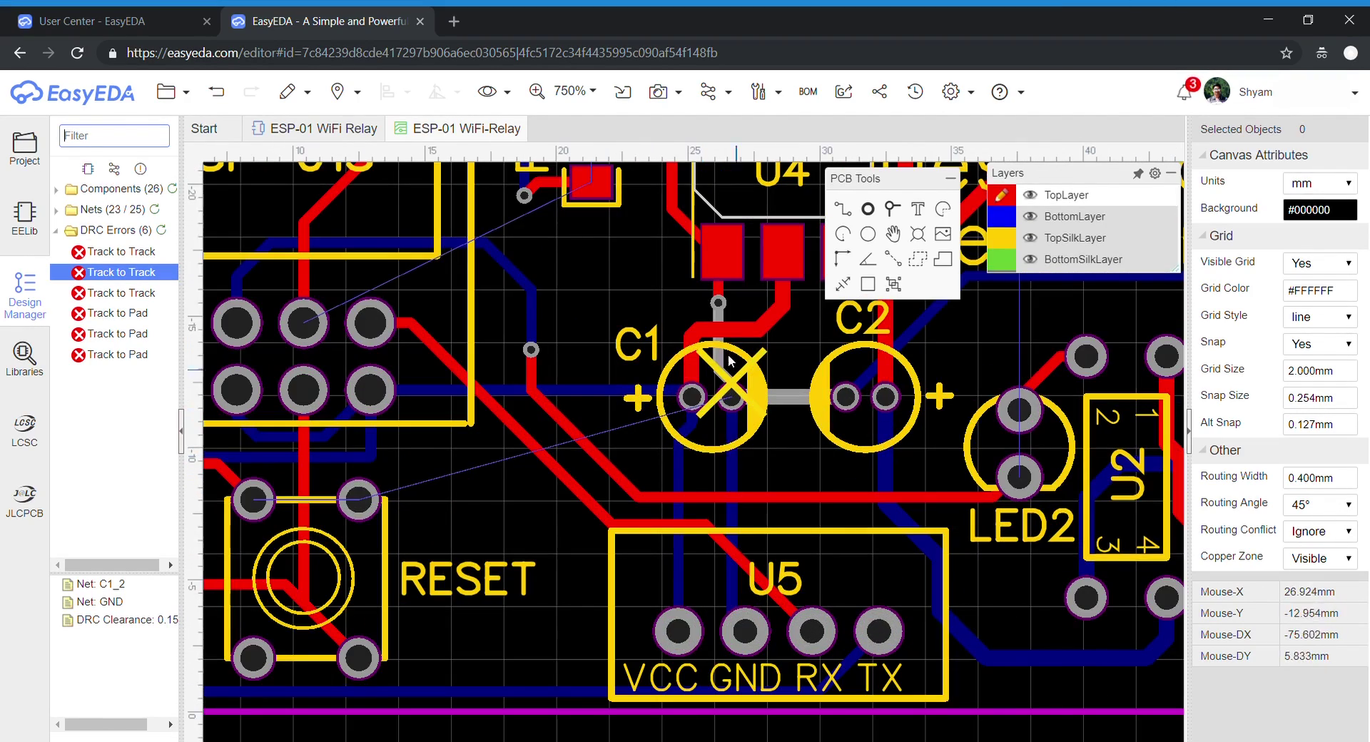
pyautogui.scroll(-3, 460, 488)
pyautogui.scroll(-2, 460, 487)
# Generate and download the board's Gerber fabrication files without another design rule check
pyautogui.click(184, 93)
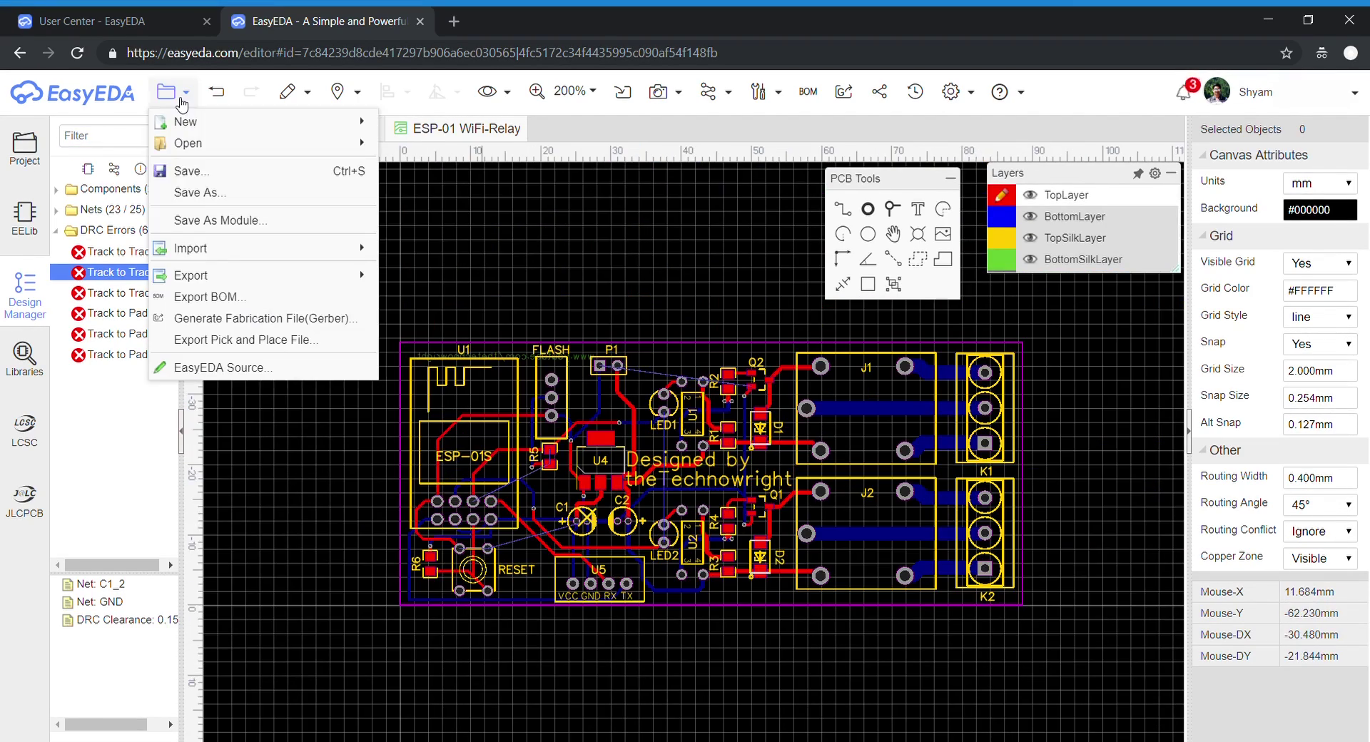
pyautogui.click(228, 319)
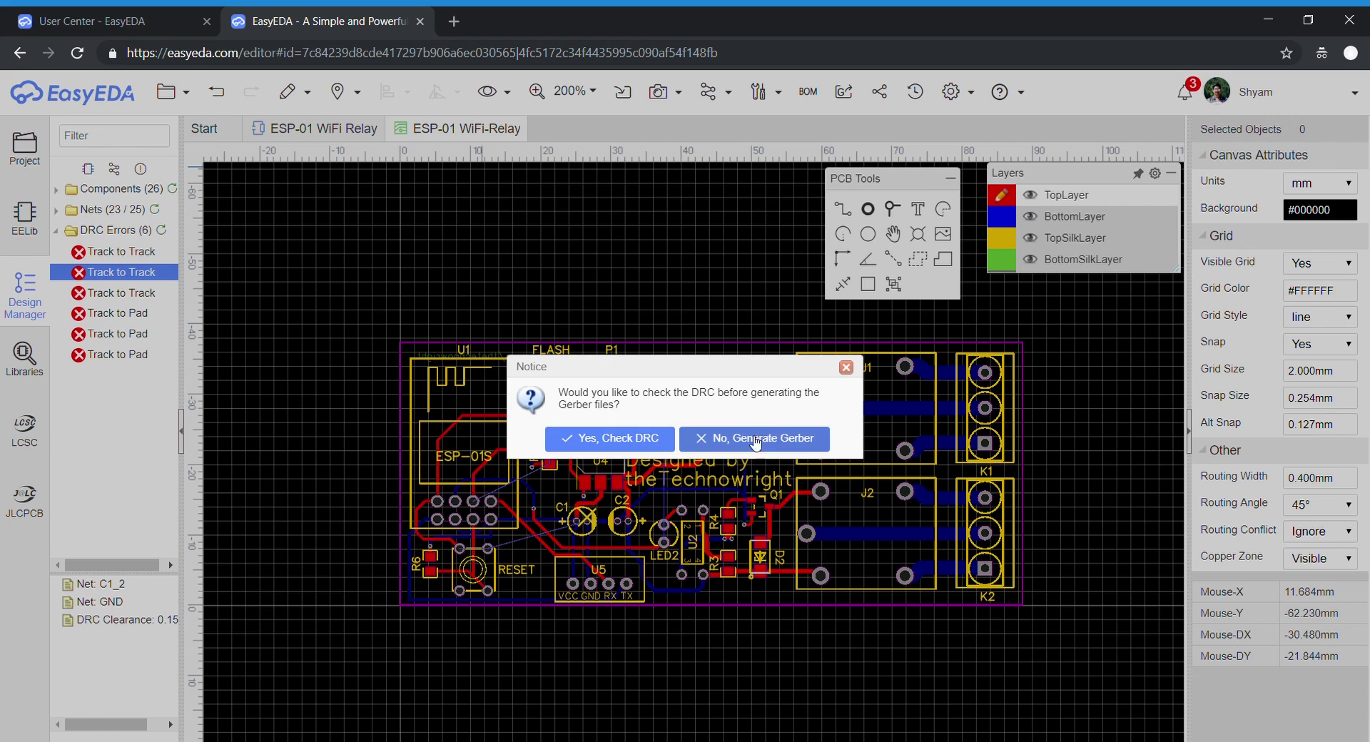
pyautogui.click(781, 440)
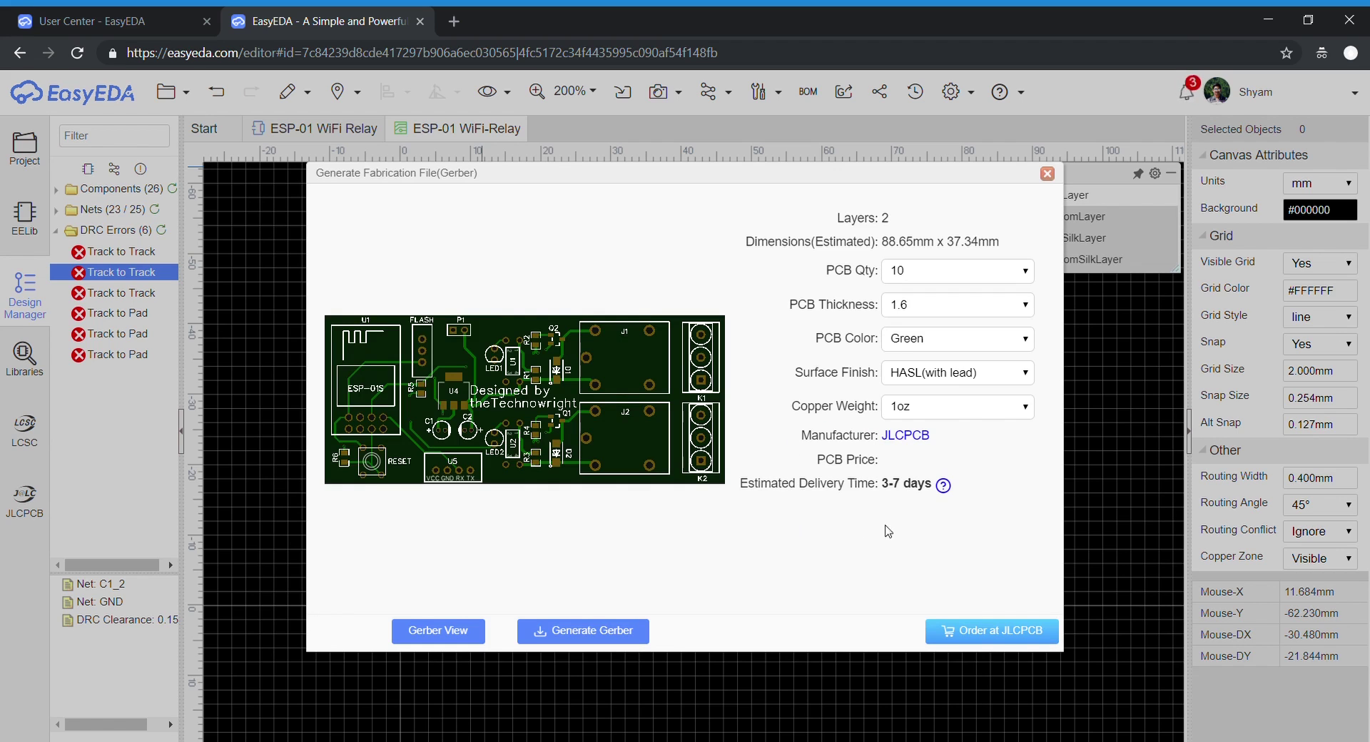
pyautogui.click(648, 640)
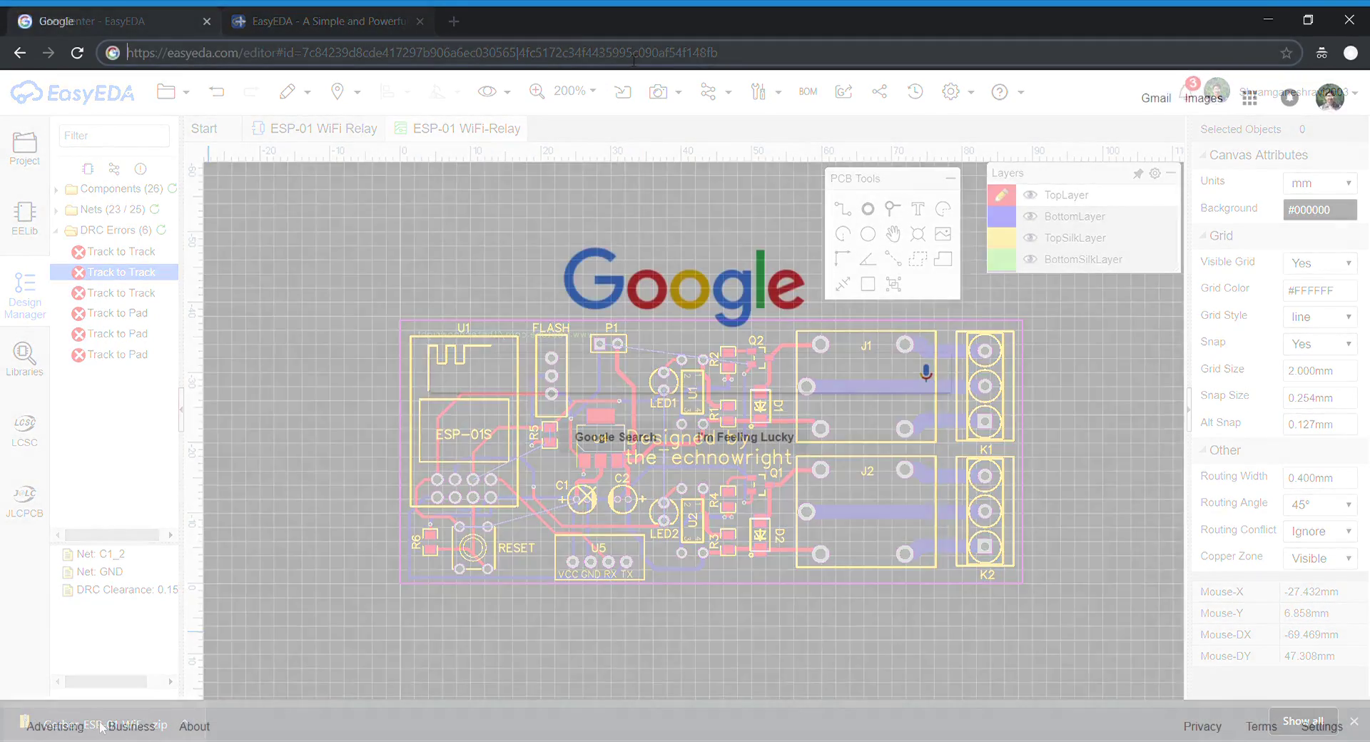
# Open the PCB manufacturer's website jlcpcb.com in the browser
pyautogui.write('jlcpcb.com')
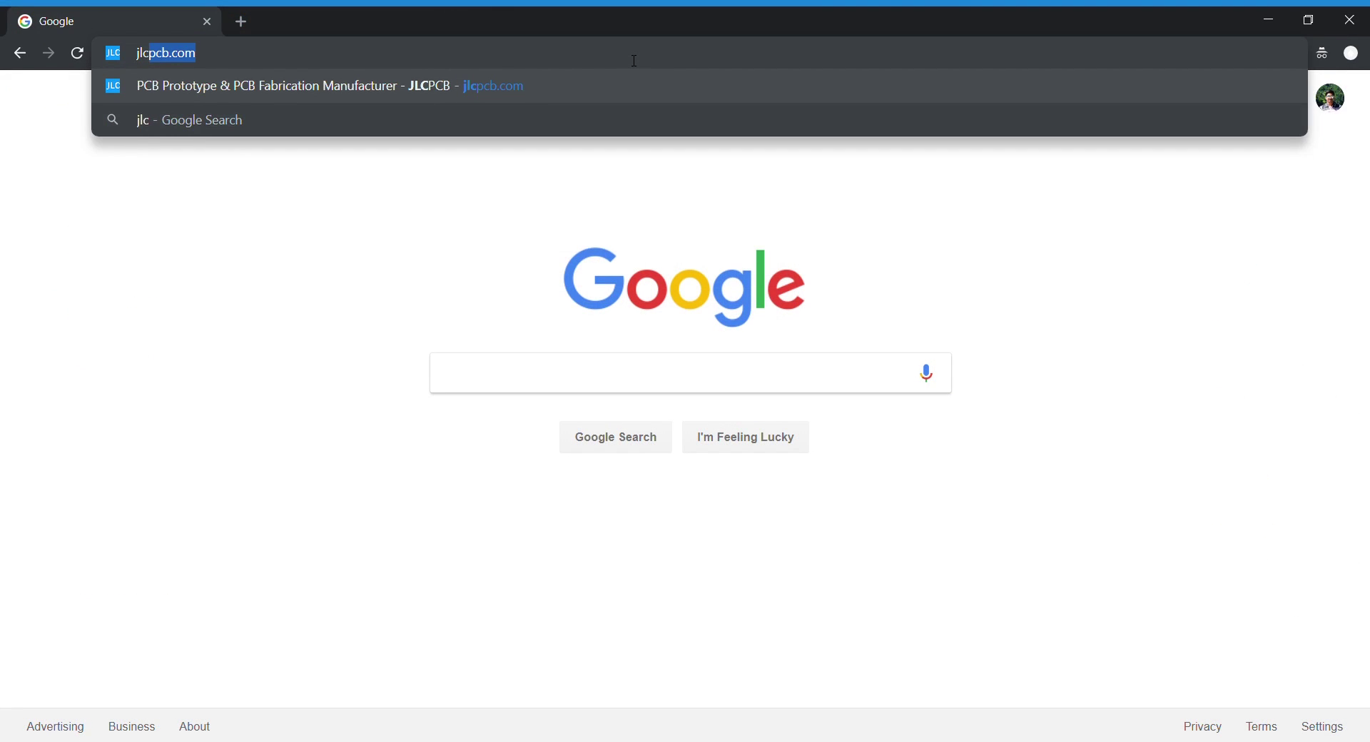
pyautogui.press('Return')
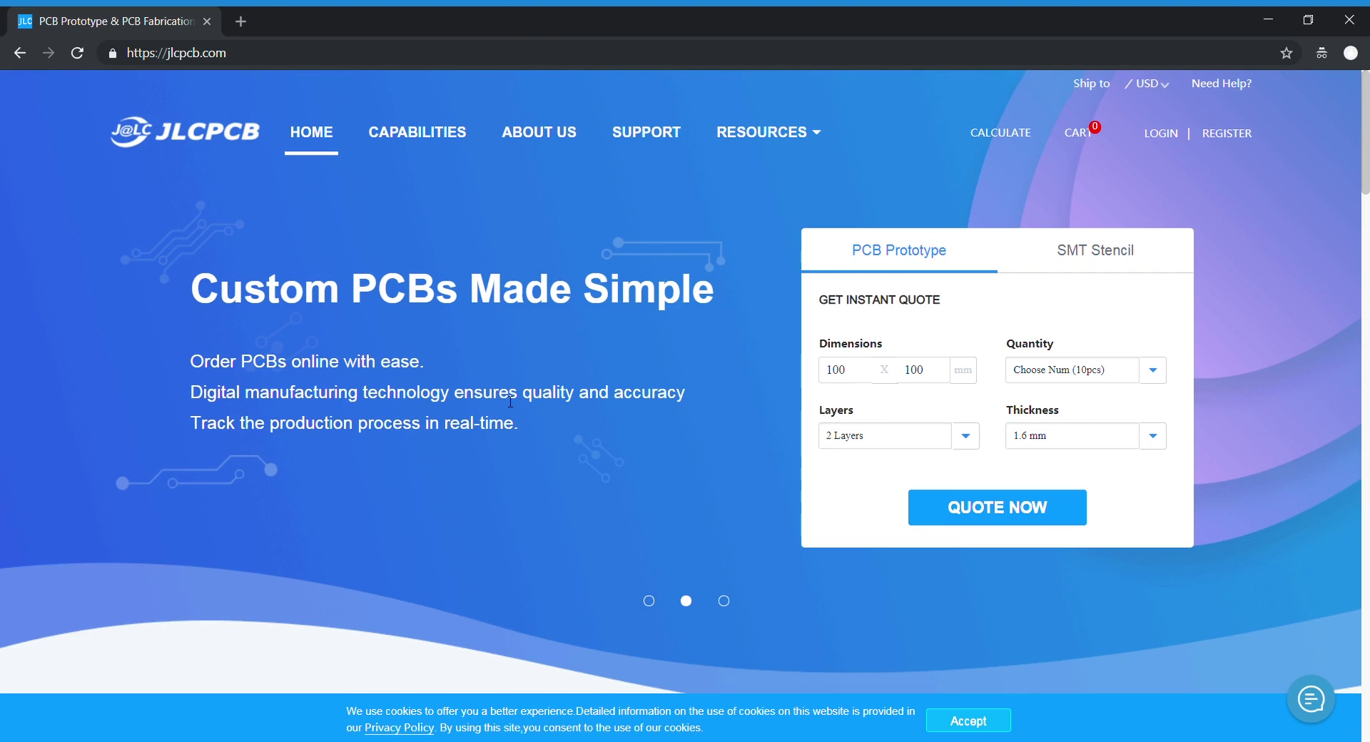
# Look over the board prices by layer count on the homepage, and open the online PCB quote form
pyautogui.scroll(-8, 510, 402)
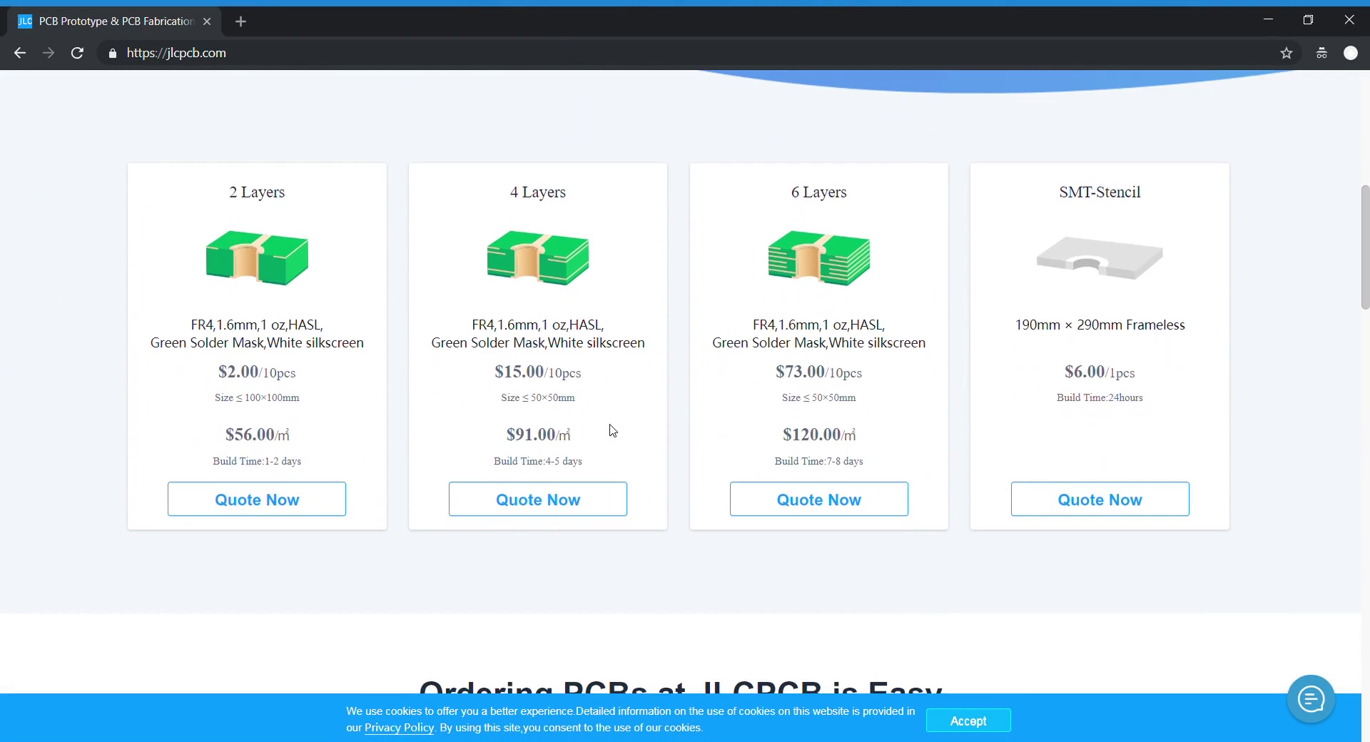
pyautogui.scroll(1, 617, 431)
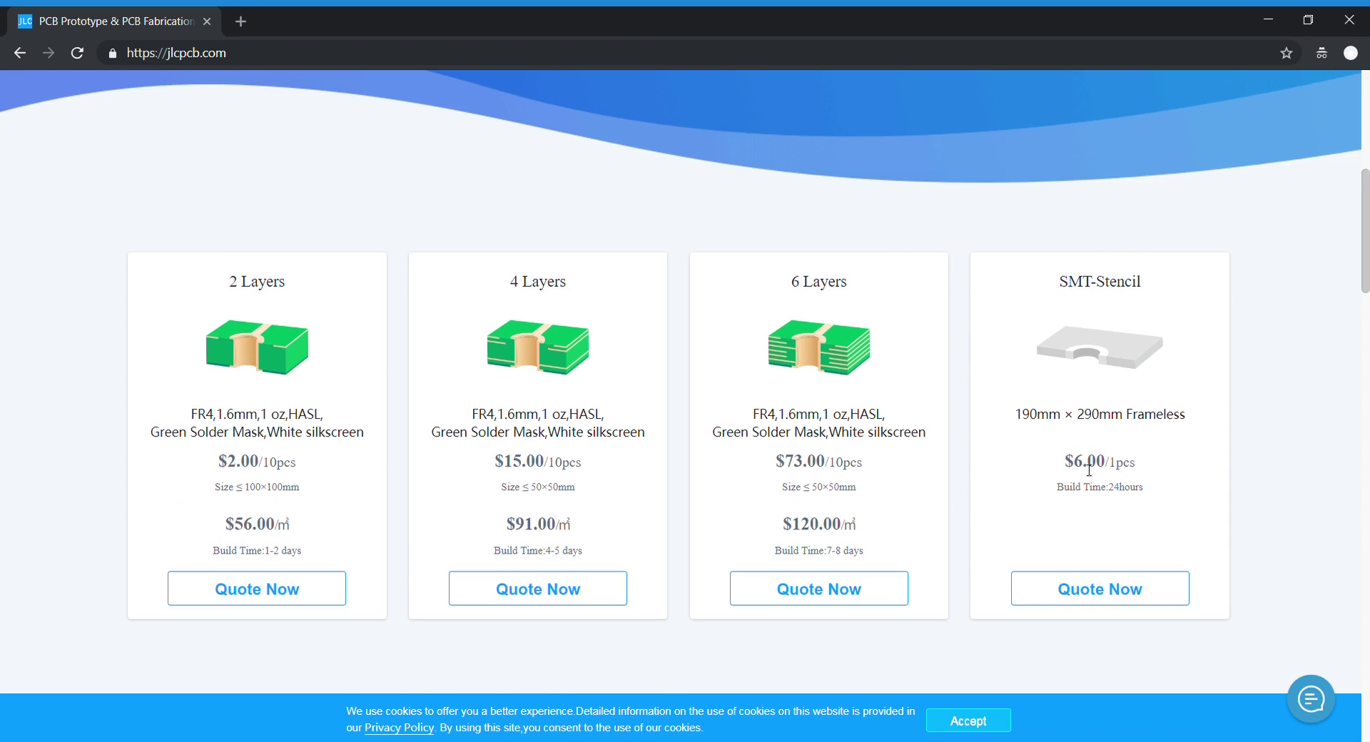
pyautogui.scroll(6, 958, 353)
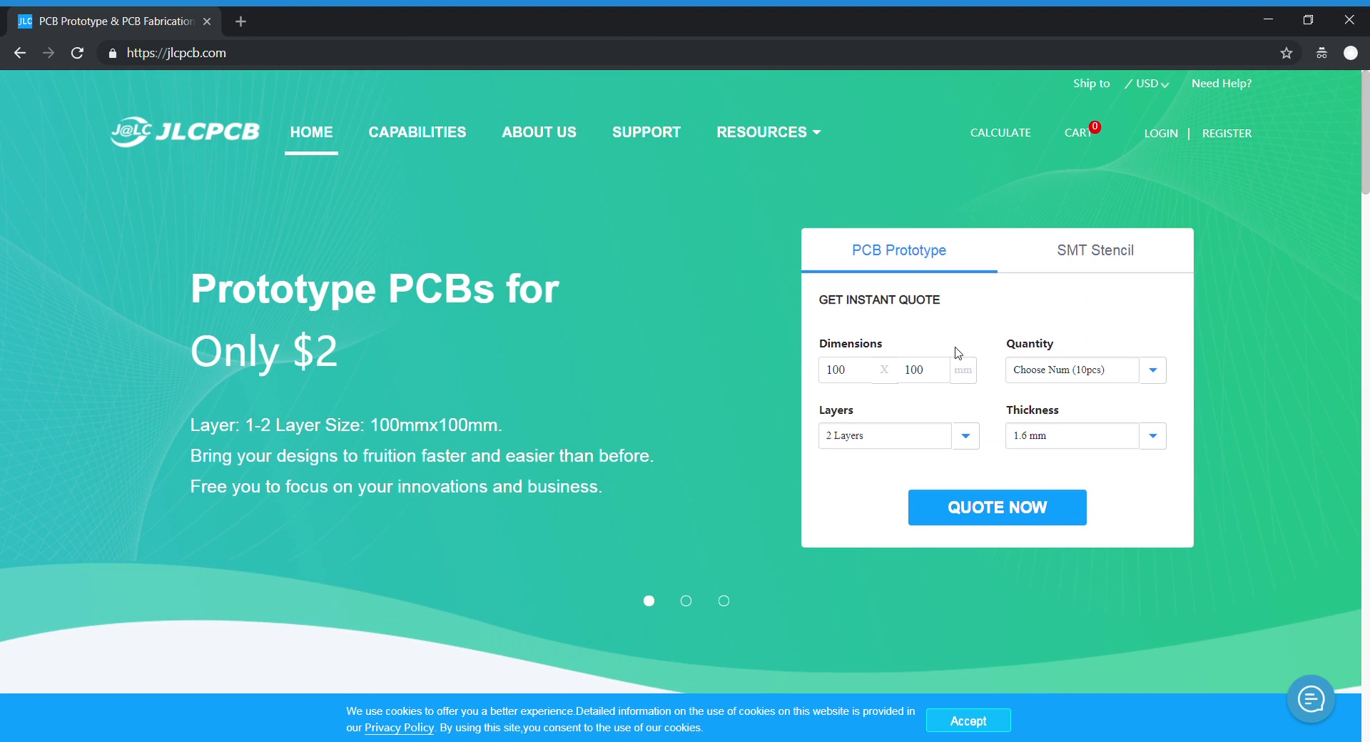
pyautogui.click(1025, 512)
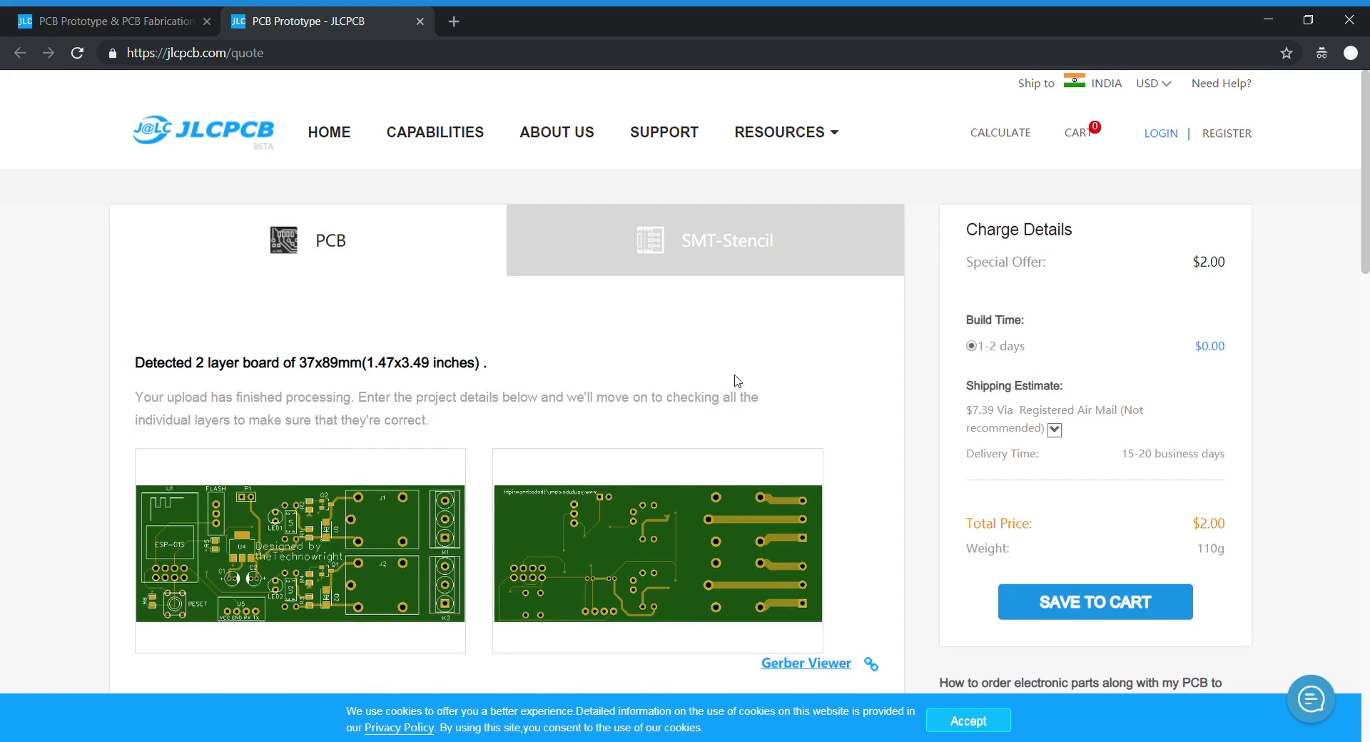
# Preview the uploaded ESP-01 WiFi-Relay Gerber file in the Gerber Viewer and return to the quote page
pyautogui.scroll(-1, 767, 391)
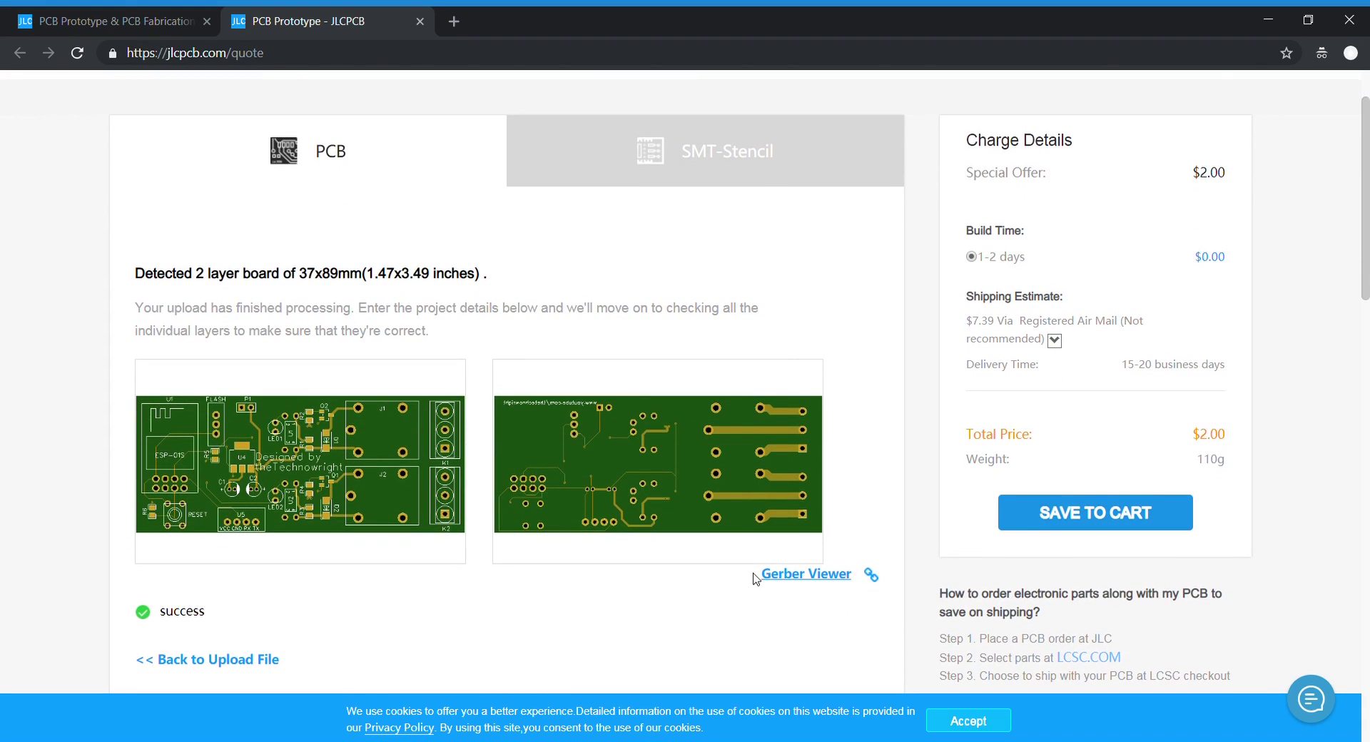
pyautogui.scroll(-1, 731, 465)
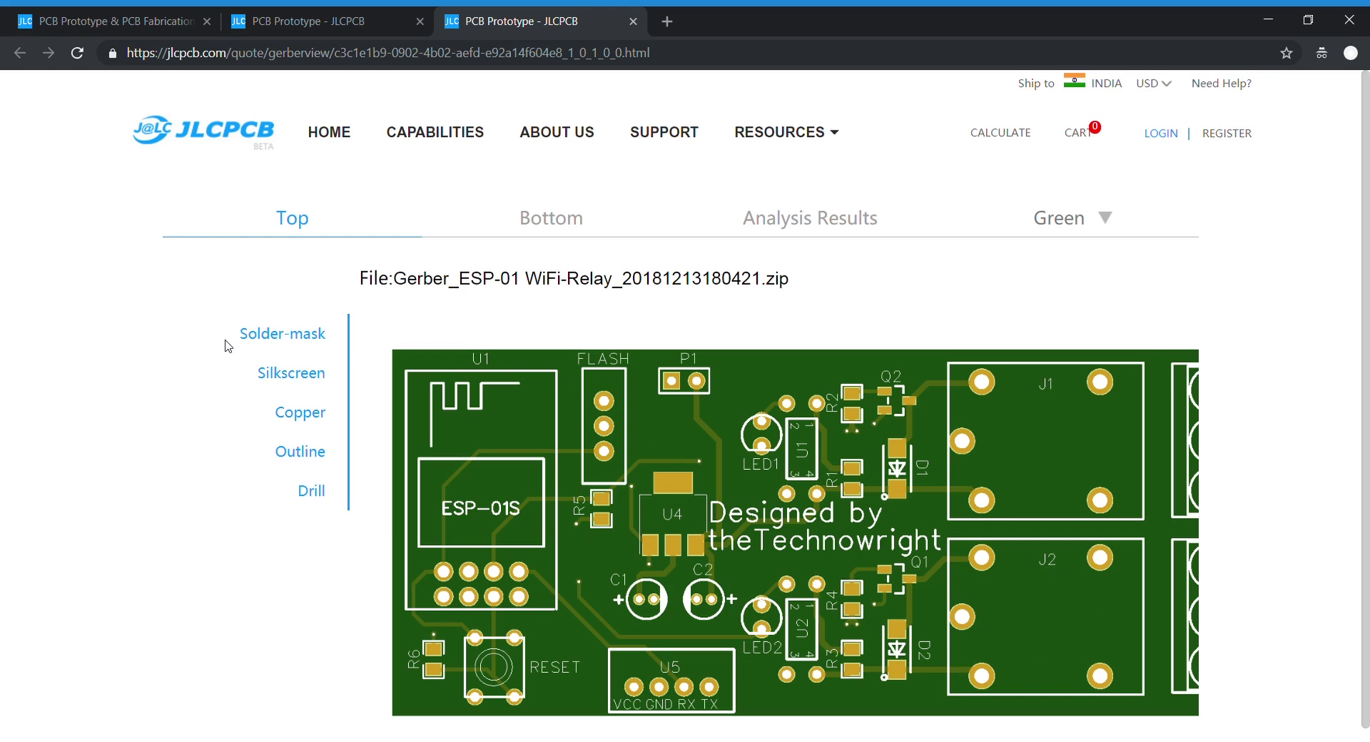
pyautogui.hotkey('ctrl', 'shift', 'Tab')
# Go through the board options of the quote and set the PCB quantity to 10
pyautogui.scroll(-2, 820, 286)
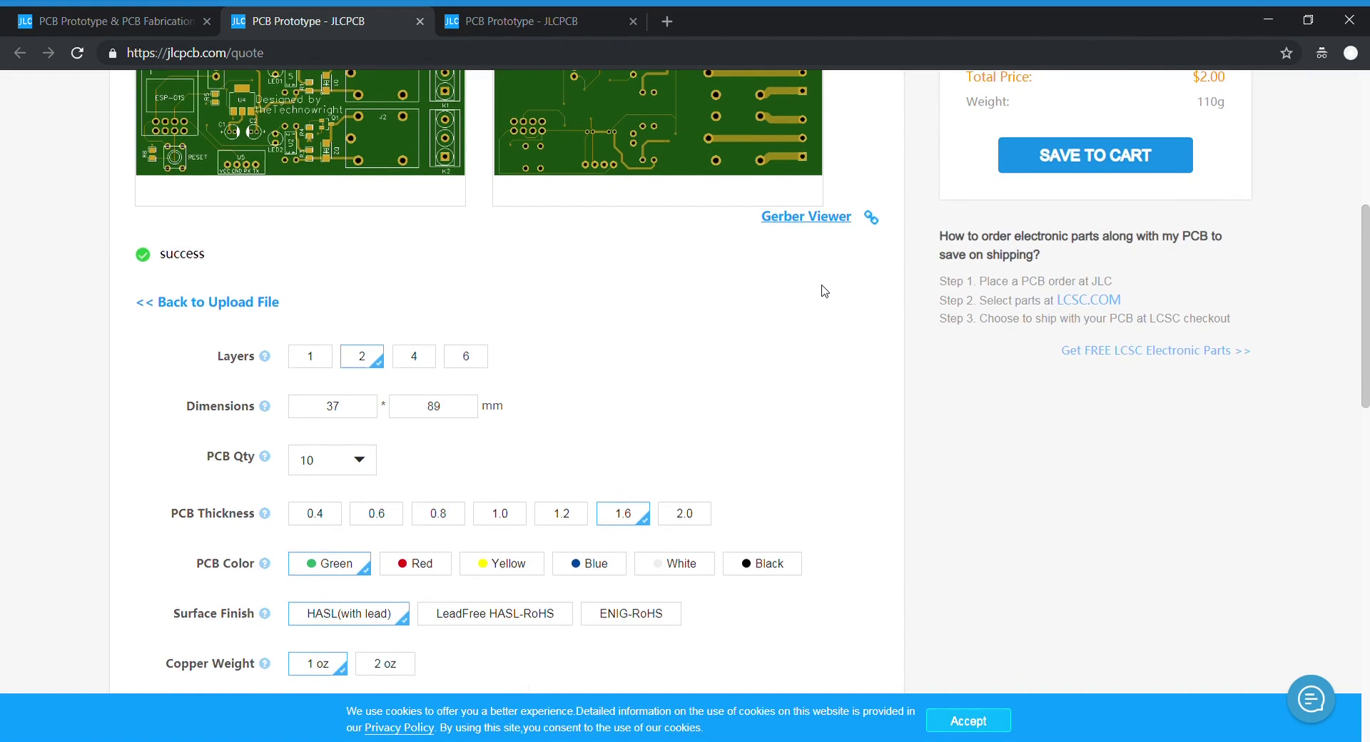
pyautogui.scroll(-1, 842, 296)
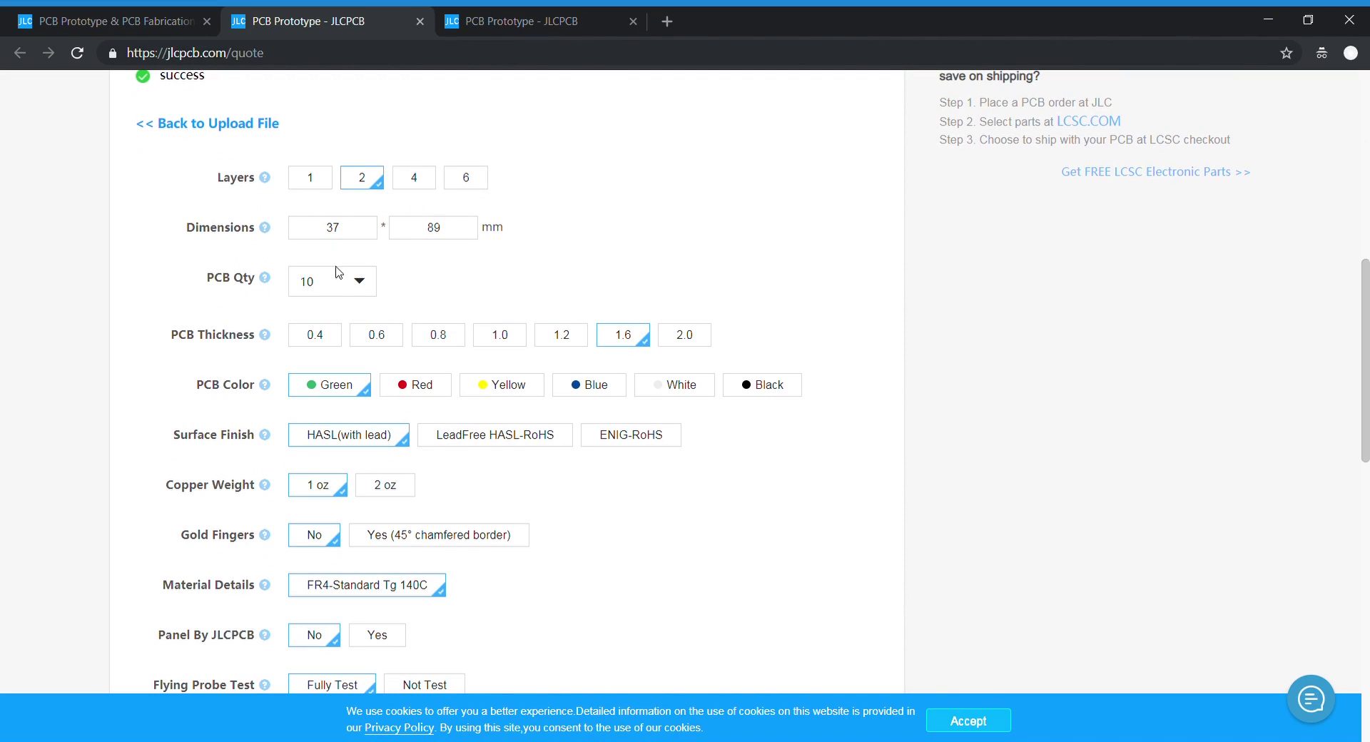
pyautogui.click(351, 289)
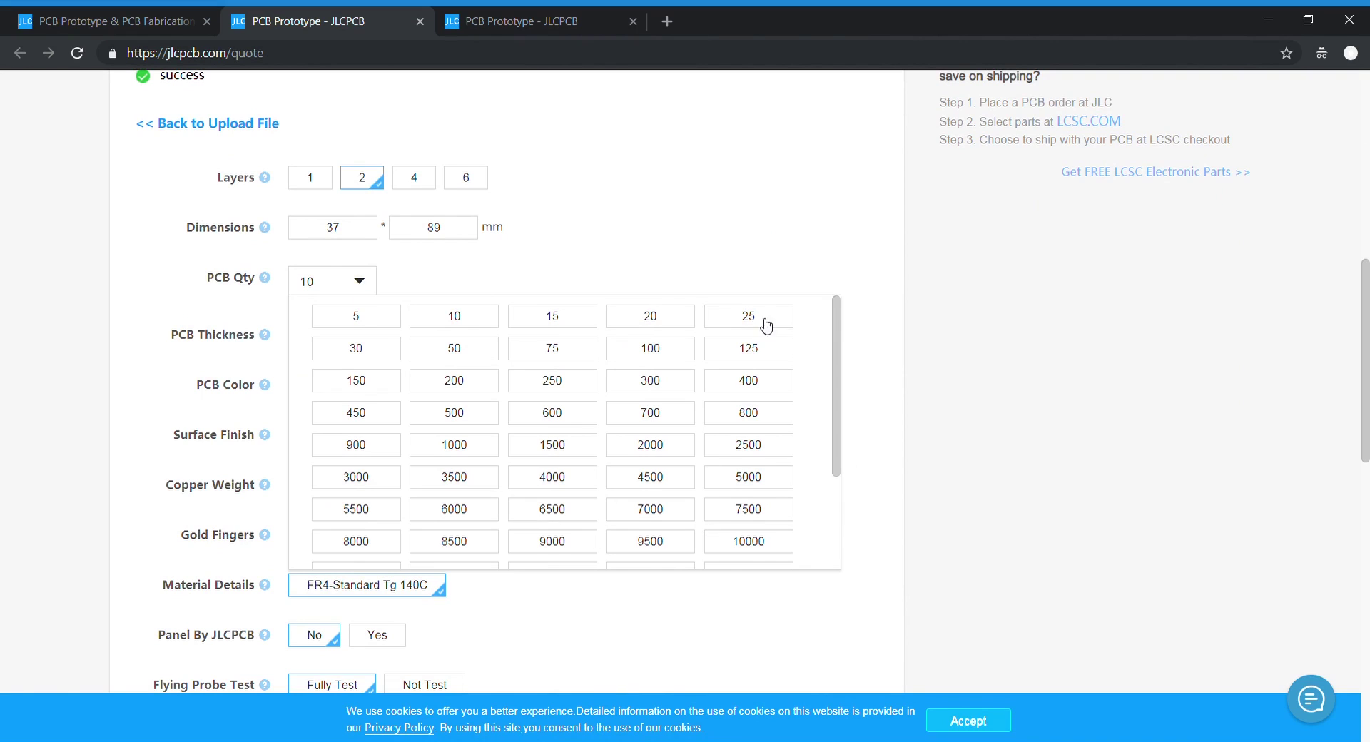
pyautogui.click(456, 317)
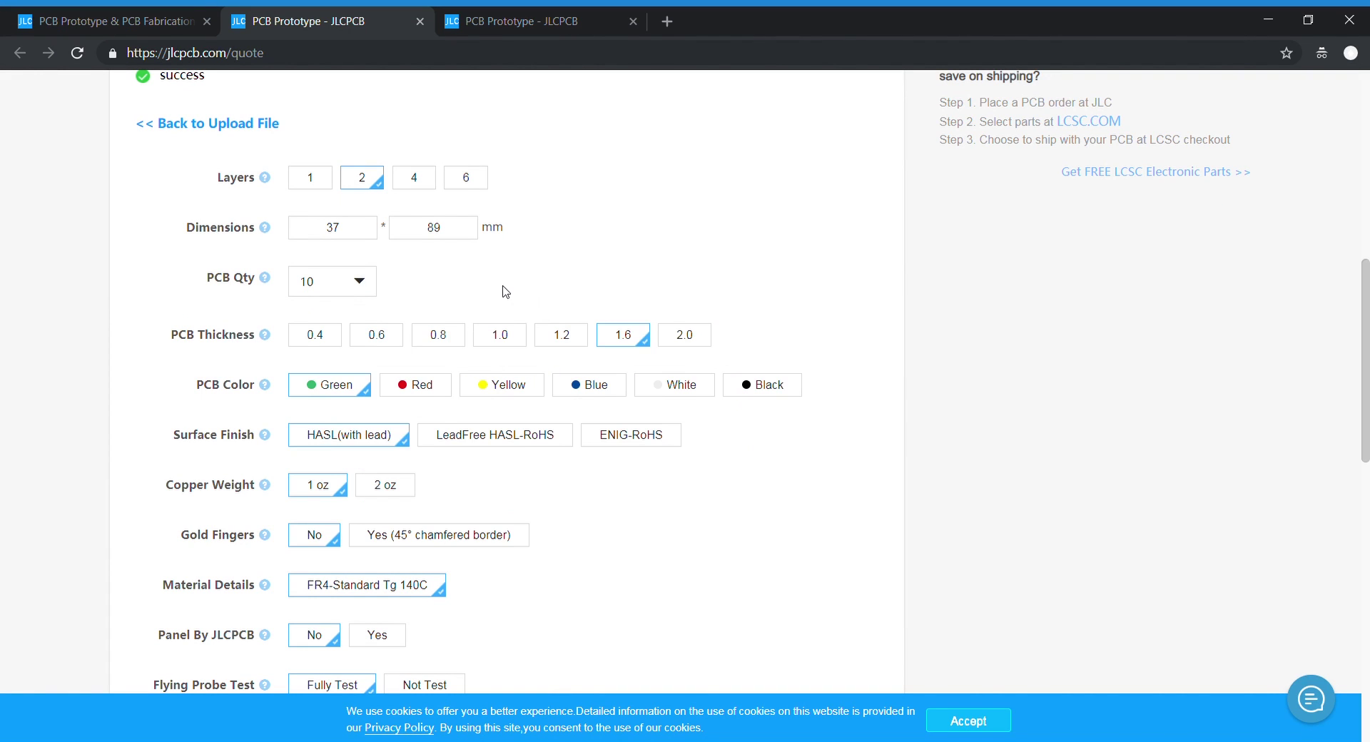
# Try Black as the PCB color and check its effect on the price in the charge details
pyautogui.scroll(-1, 515, 266)
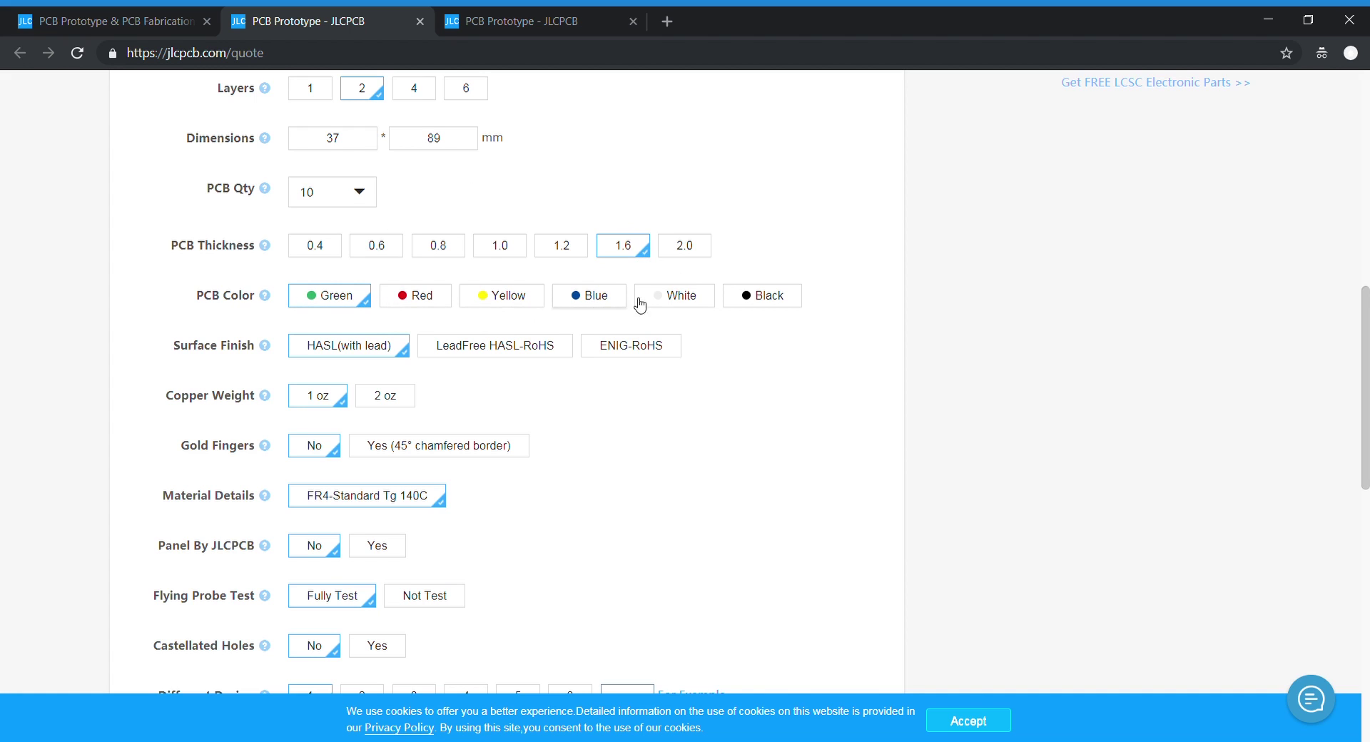
pyautogui.click(783, 311)
pyautogui.scroll(9, 1206, 185)
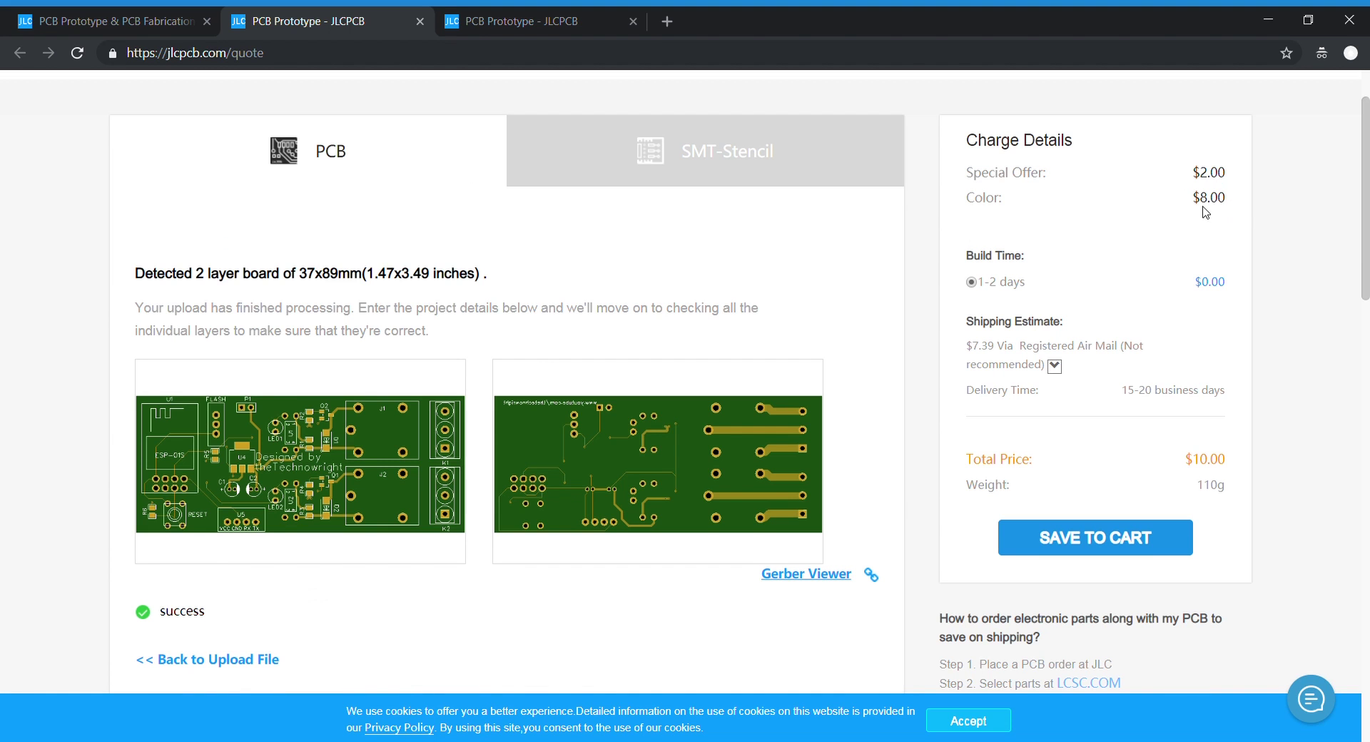
pyautogui.scroll(-5, 1174, 214)
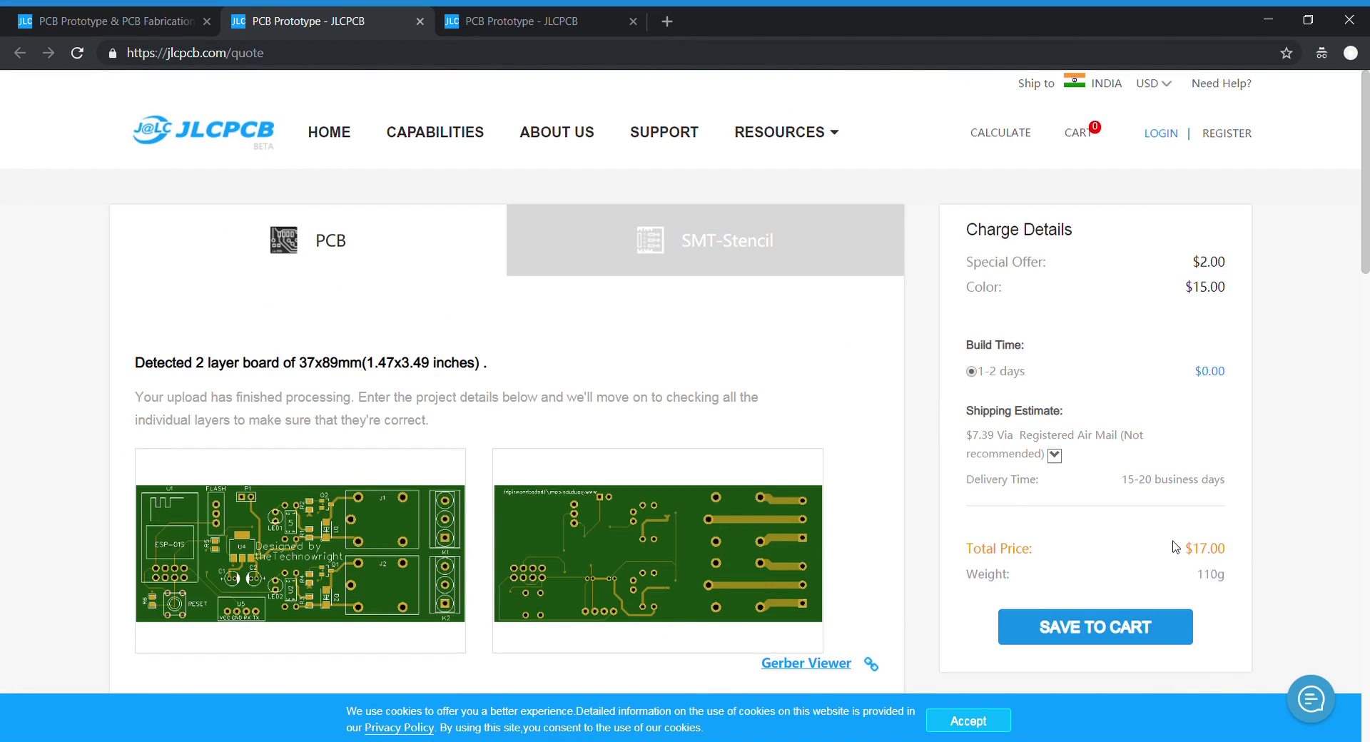
pyautogui.scroll(-8, 1176, 548)
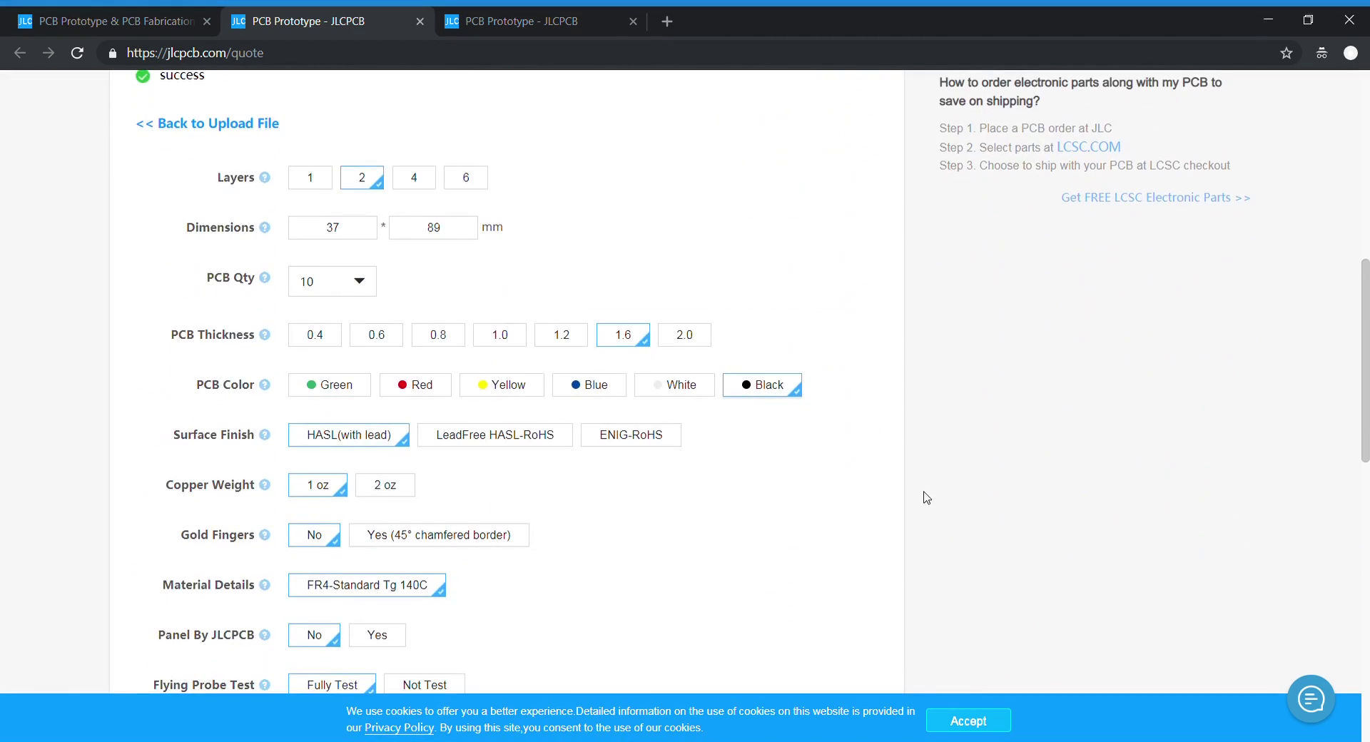
pyautogui.scroll(-1, 929, 493)
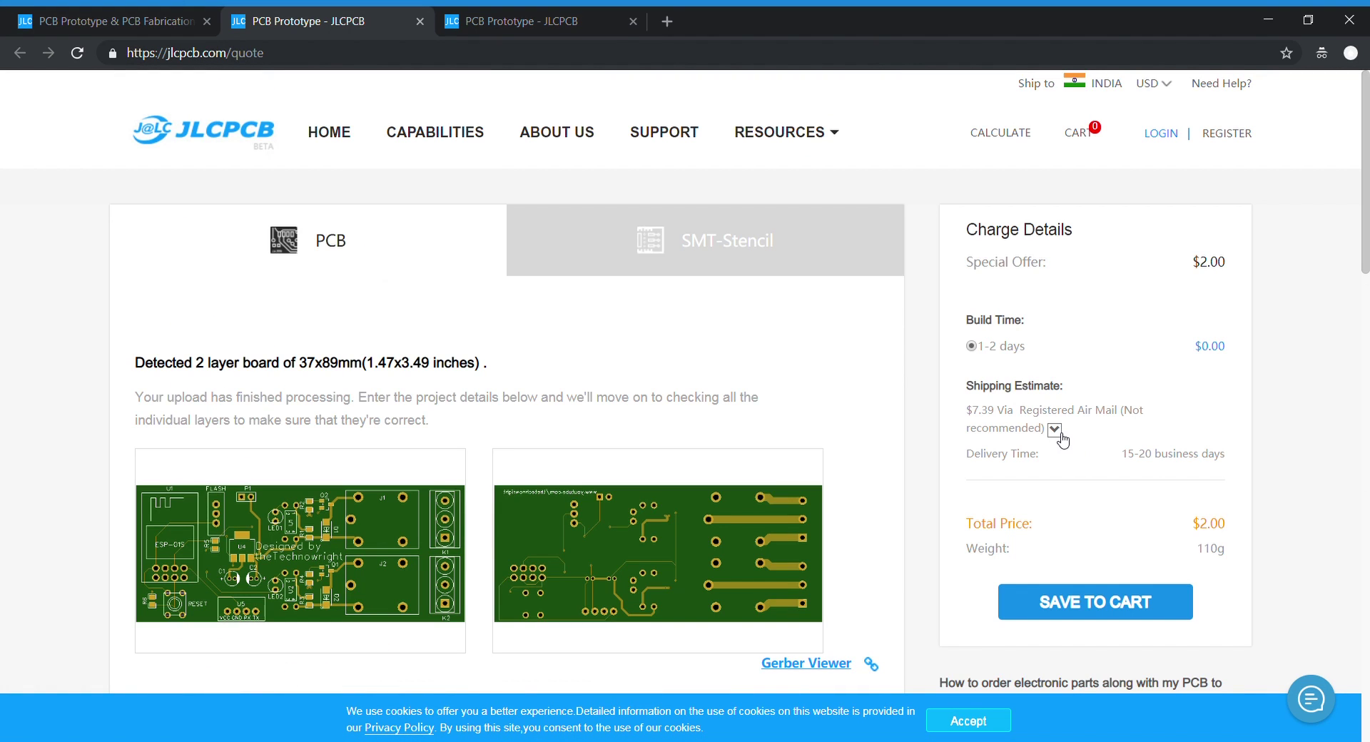
# Check the shipping methods offered for France, and change the shipping destination to India
pyautogui.click(1060, 436)
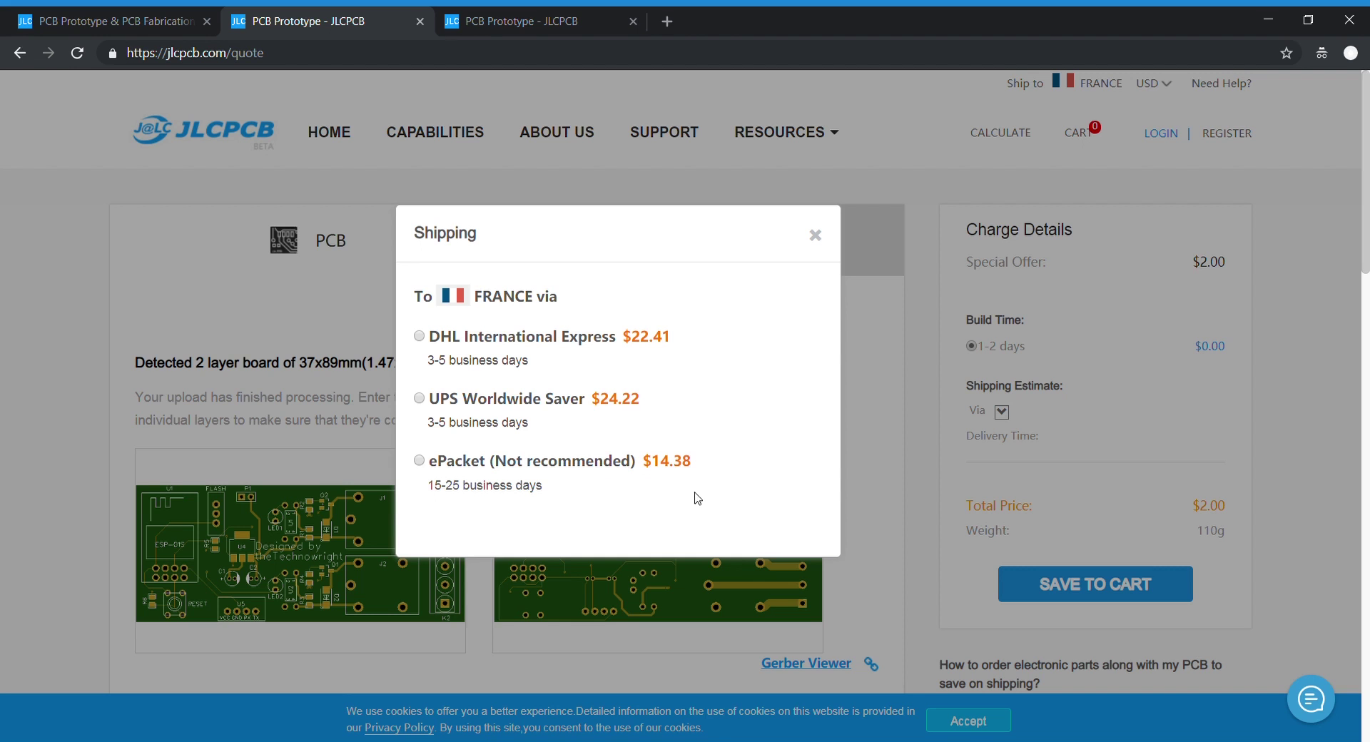
pyautogui.click(818, 240)
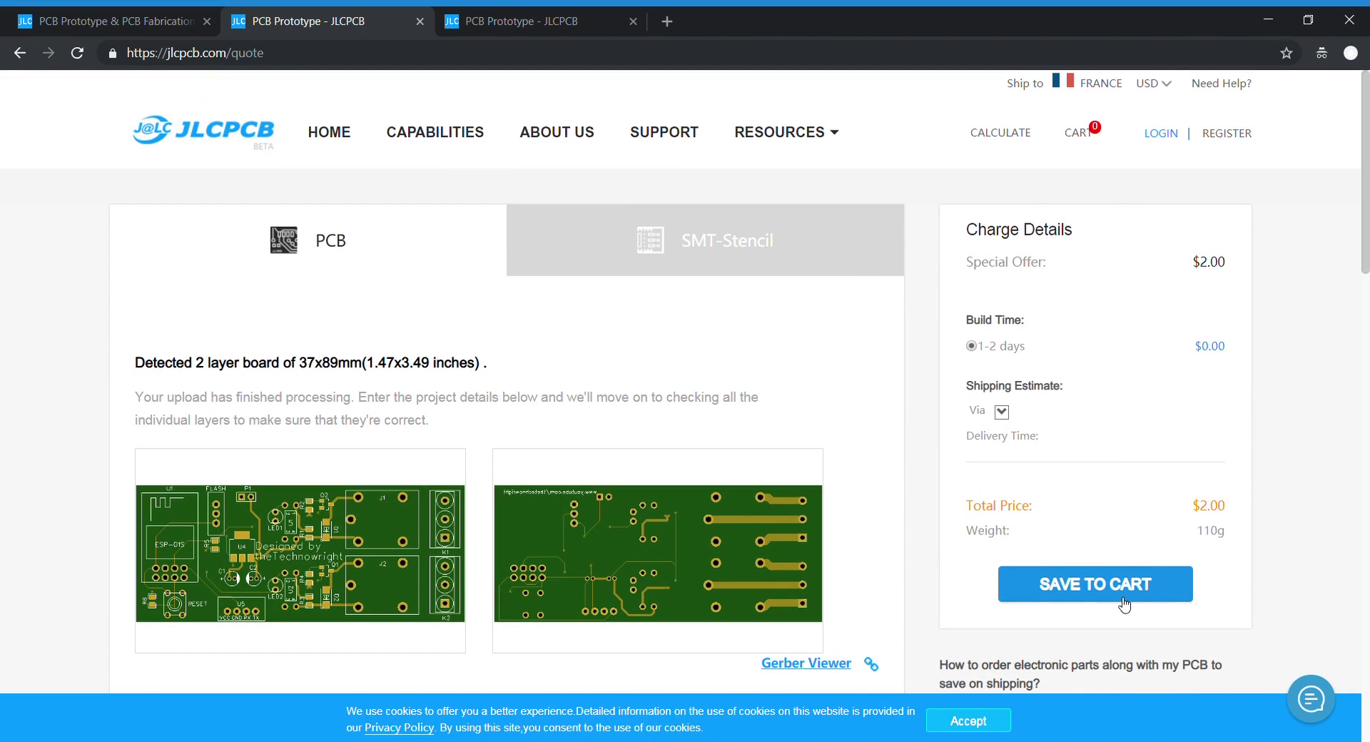
pyautogui.click(1096, 84)
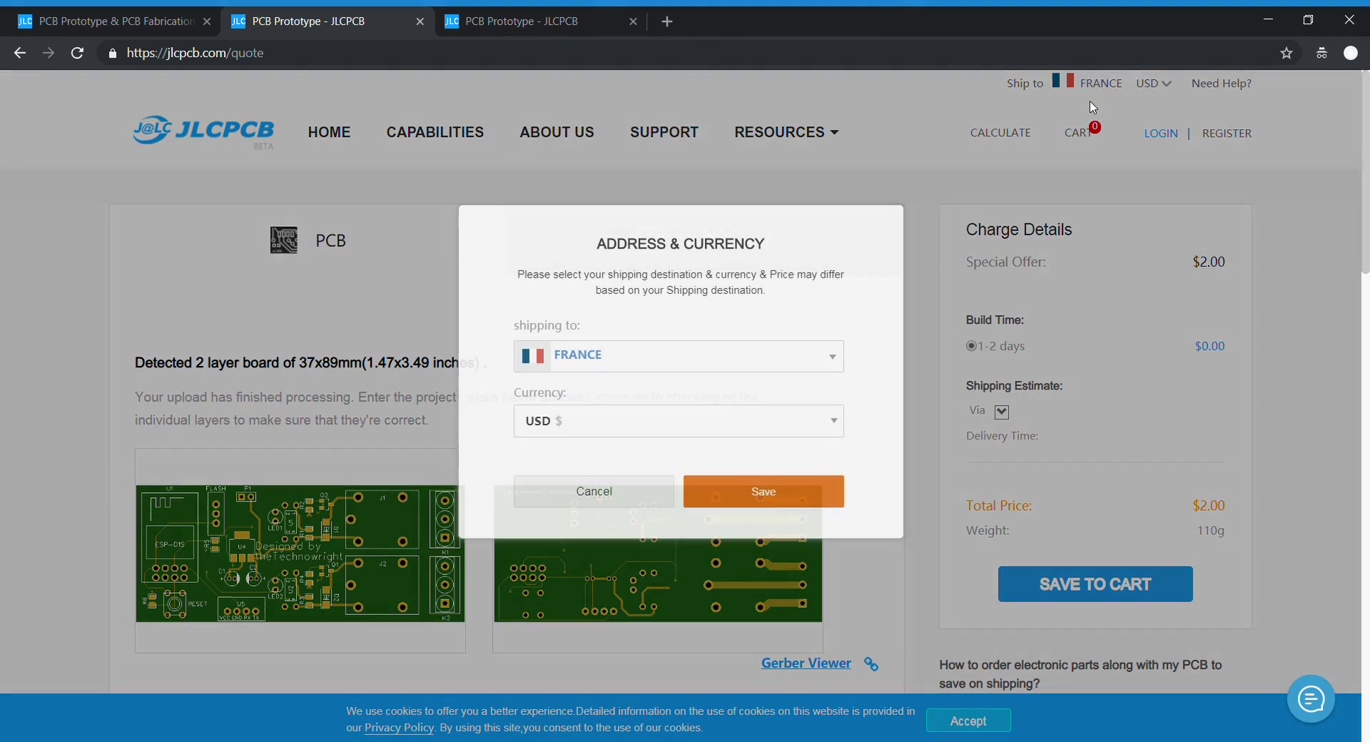
pyautogui.click(592, 364)
pyautogui.scroll(-15, 624, 457)
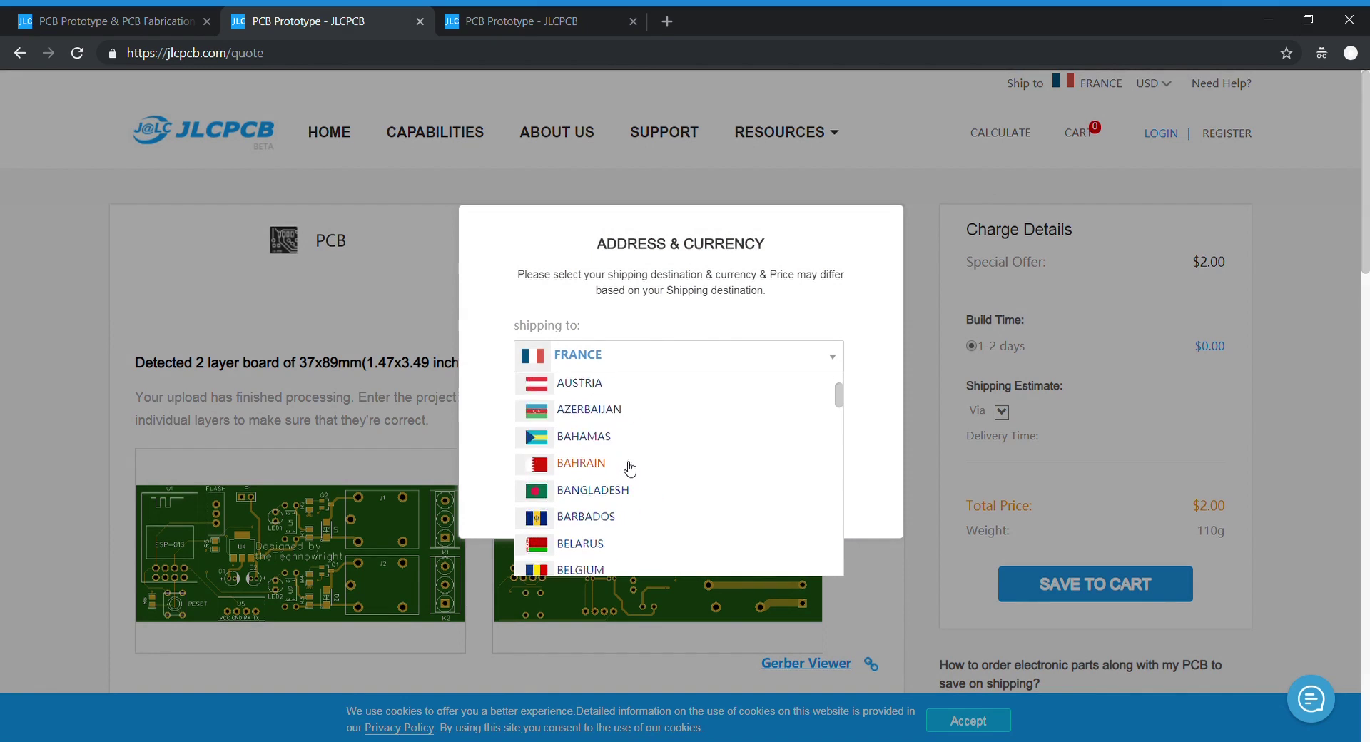
pyautogui.scroll(-18, 620, 460)
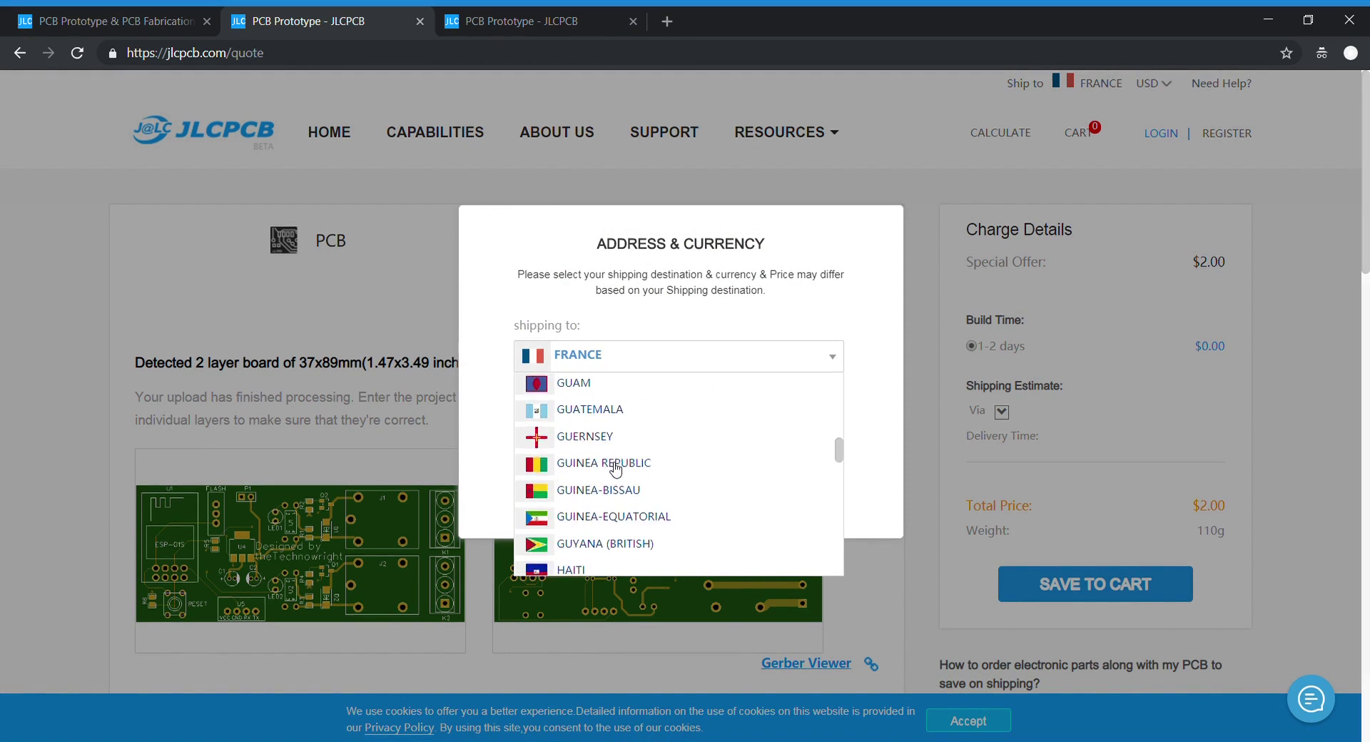
pyautogui.scroll(3, 616, 464)
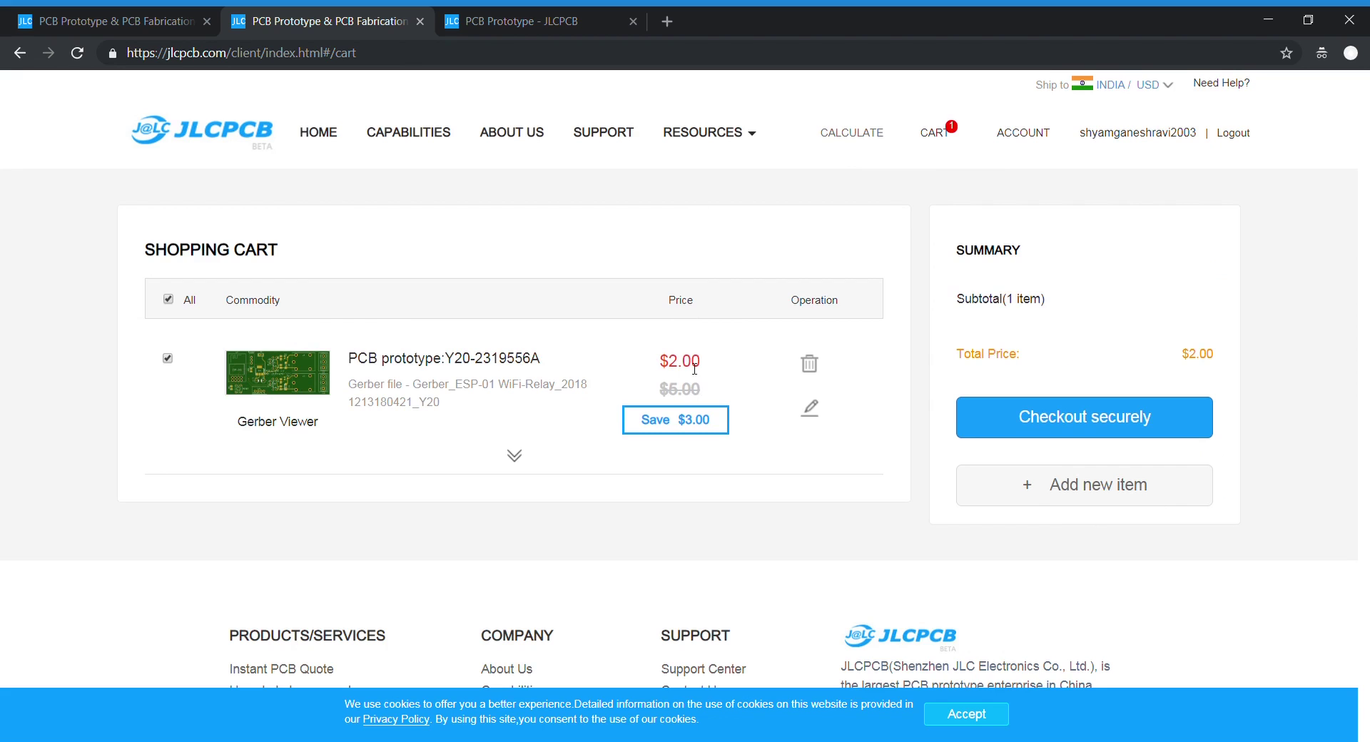
# Proceed to secure checkout with the cart's PCB and review the customer information, shipping and payment sections
pyautogui.click(1104, 418)
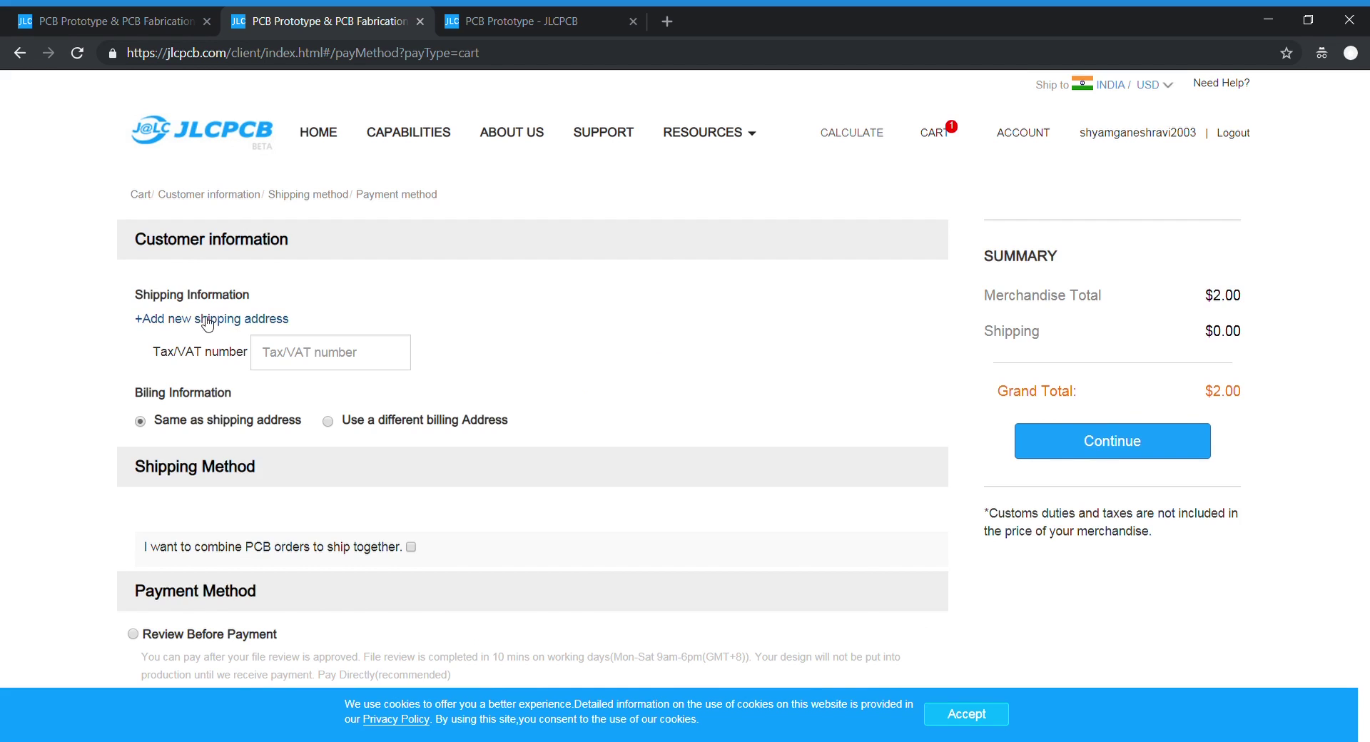
pyautogui.scroll(-1, 235, 327)
pyautogui.scroll(-1, 238, 330)
pyautogui.scroll(2, 236, 314)
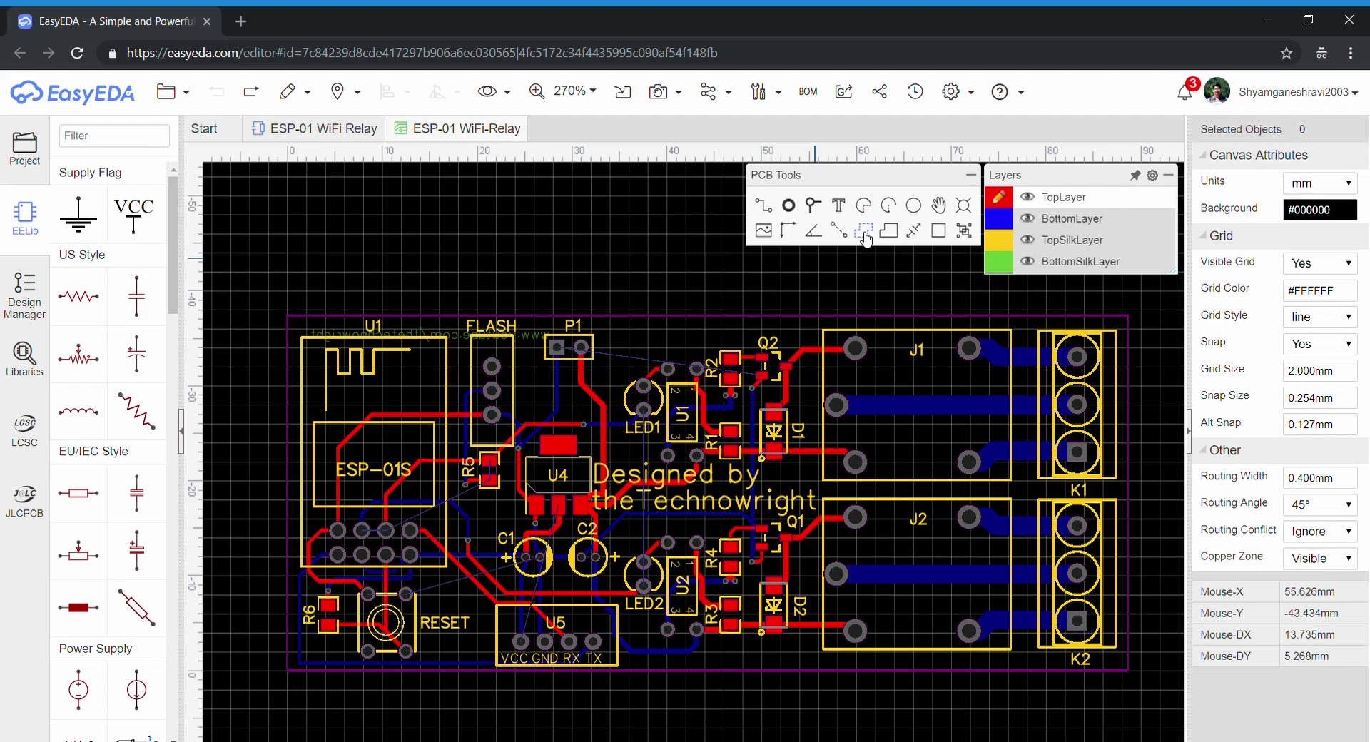
# In the EasyEDA PCB editor, draw a rectangular top-layer copper area about 57 mm wide around the board section beside relays J1 and J2
pyautogui.click(864, 231)
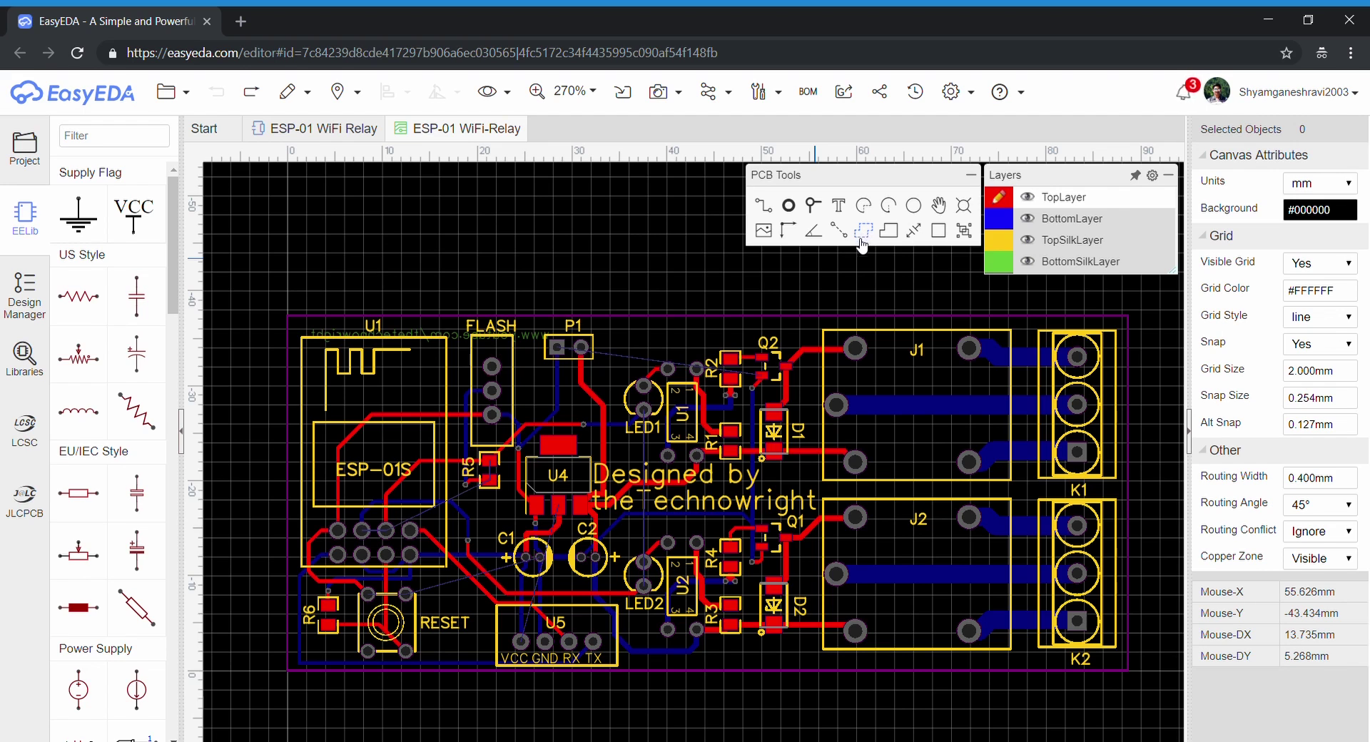
pyautogui.click(274, 303)
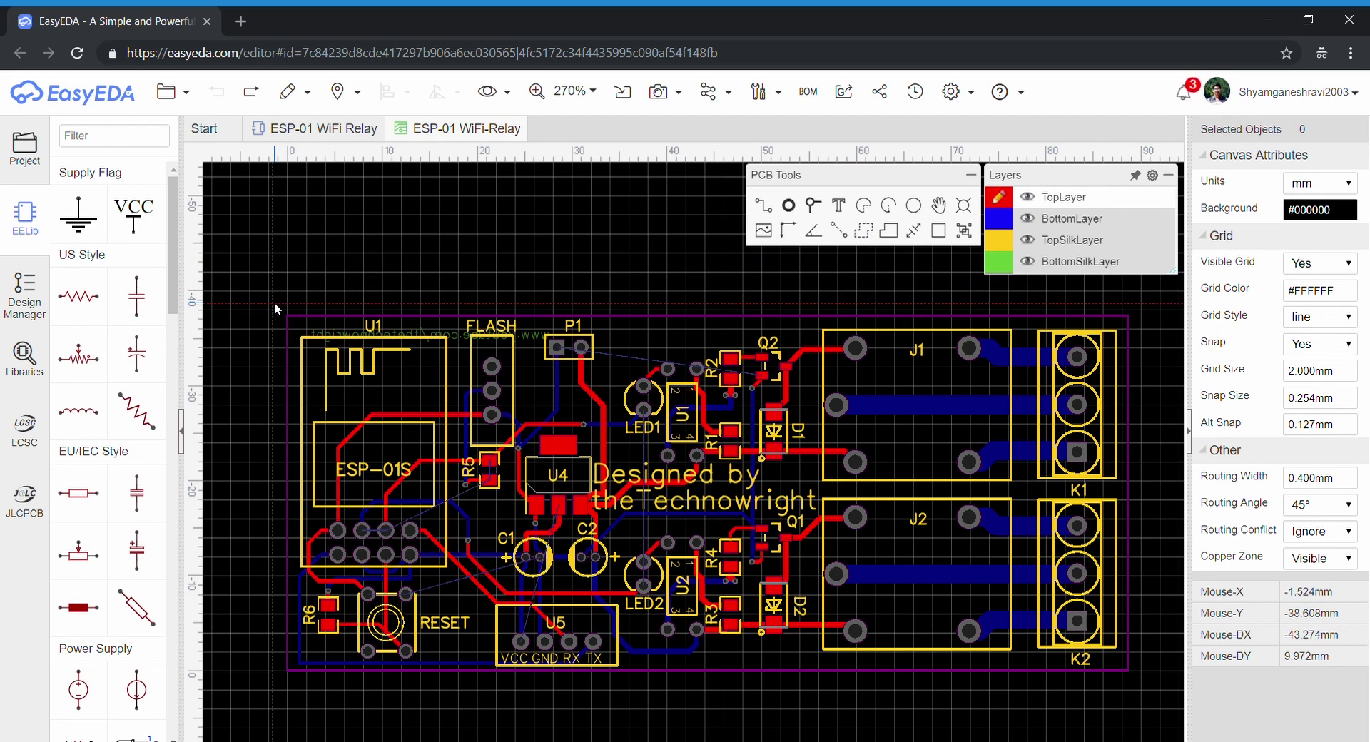
pyautogui.click(815, 302)
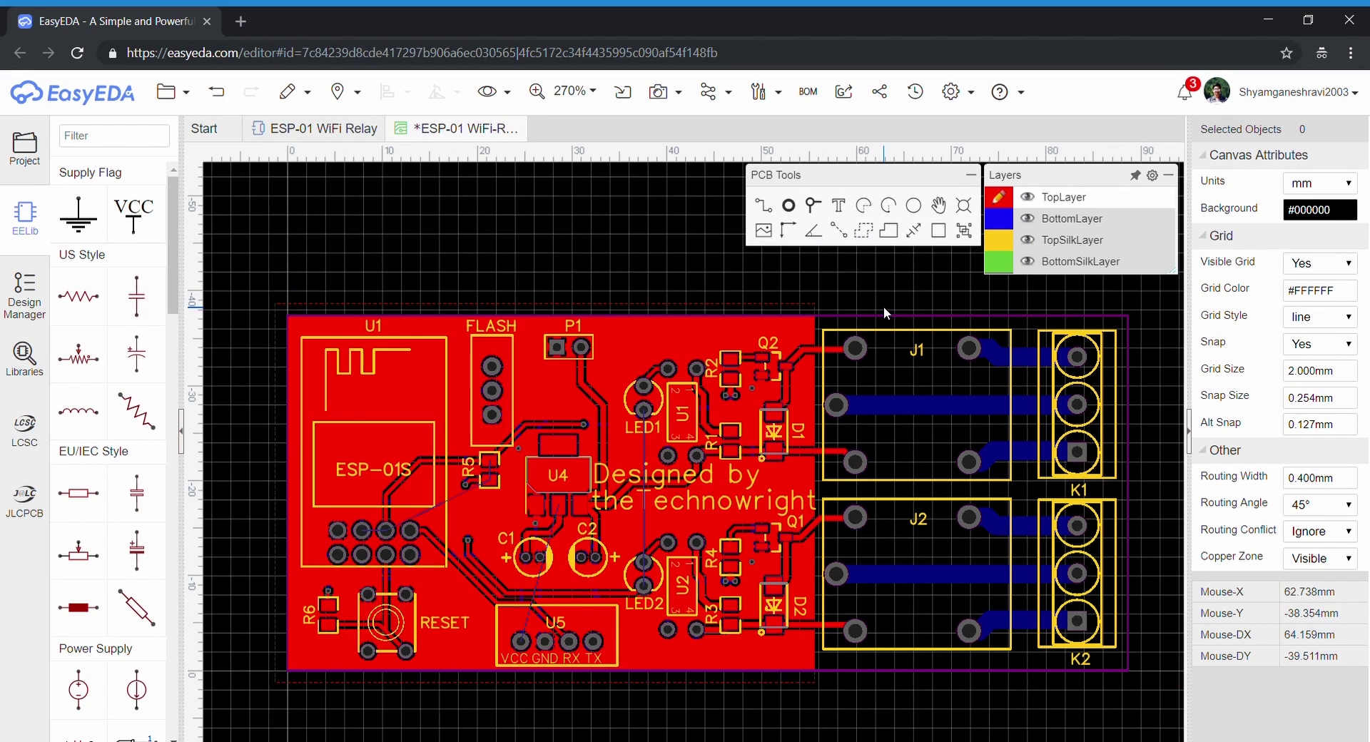
# Draw a matching copper area on the bottom layer over the same board section, and make the top layer active again
pyautogui.press('b')
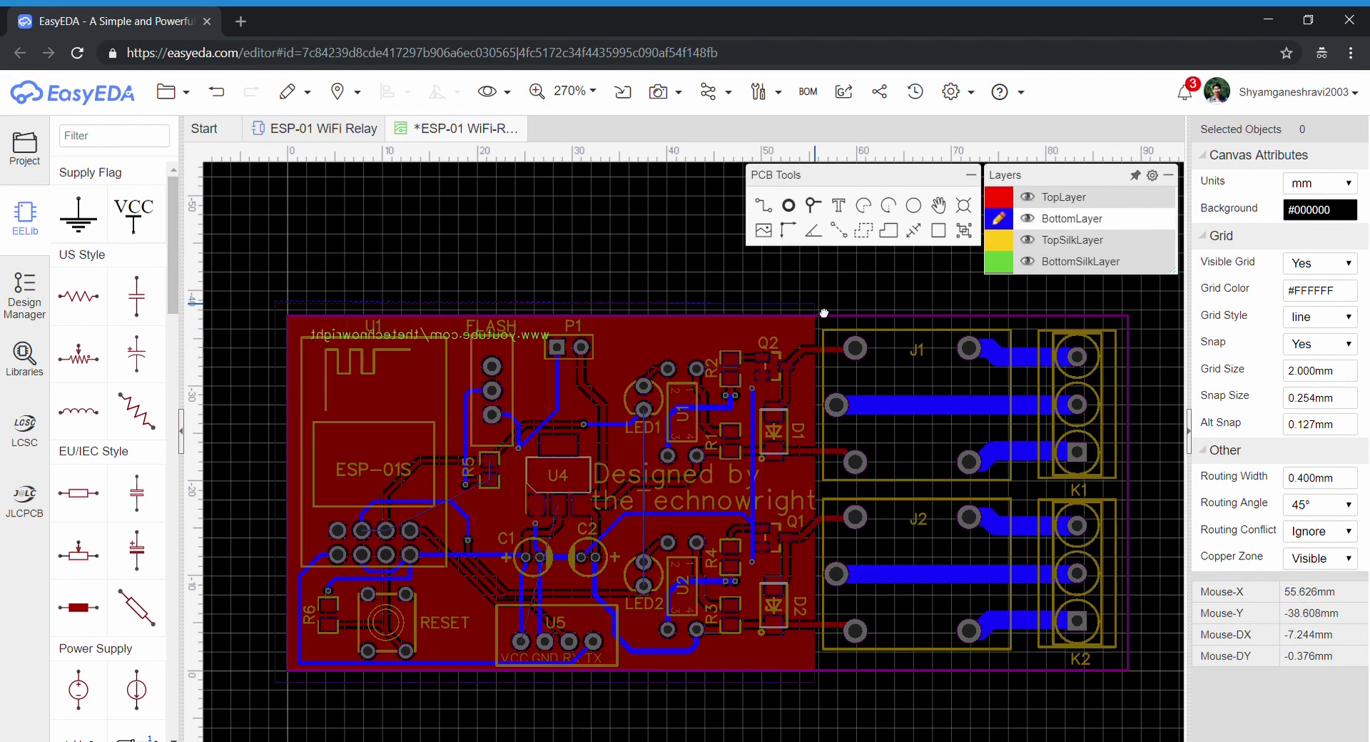
pyautogui.rightClick(824, 314)
pyautogui.rightClick(910, 280)
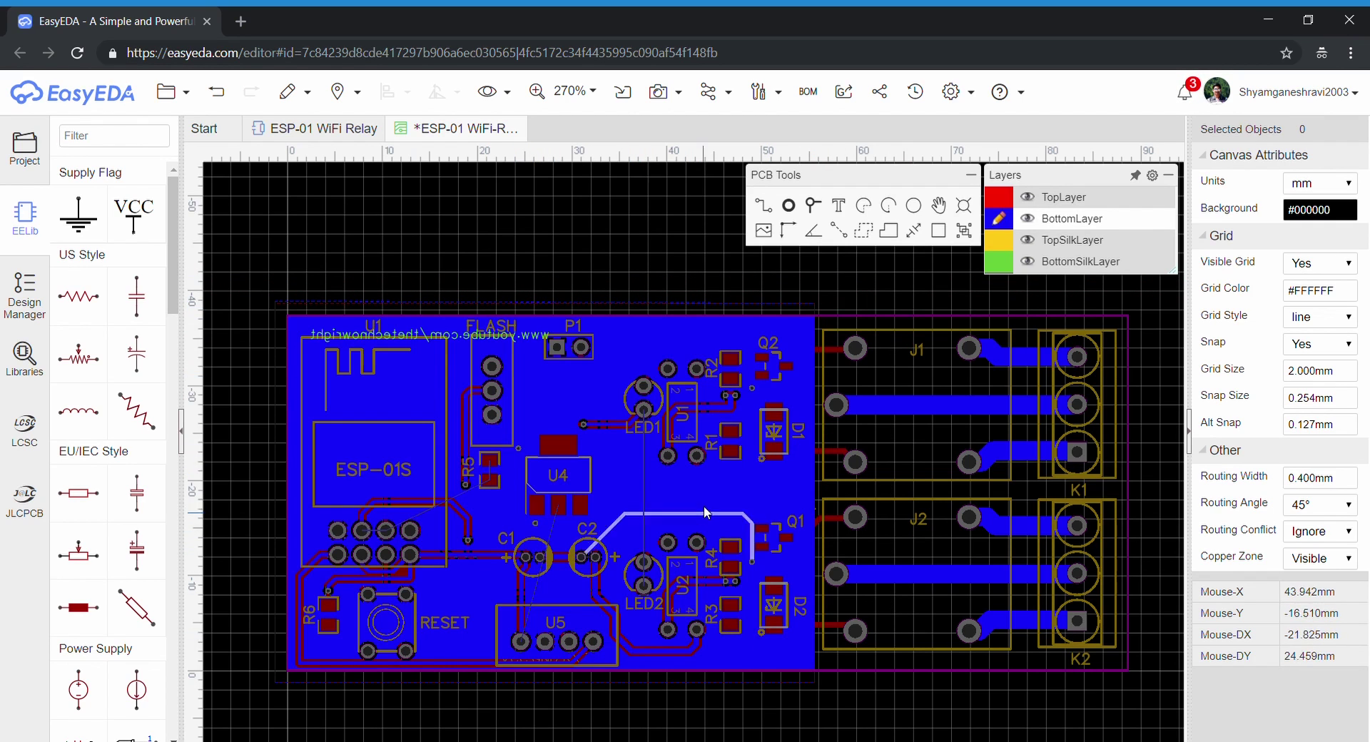
pyautogui.click(1000, 200)
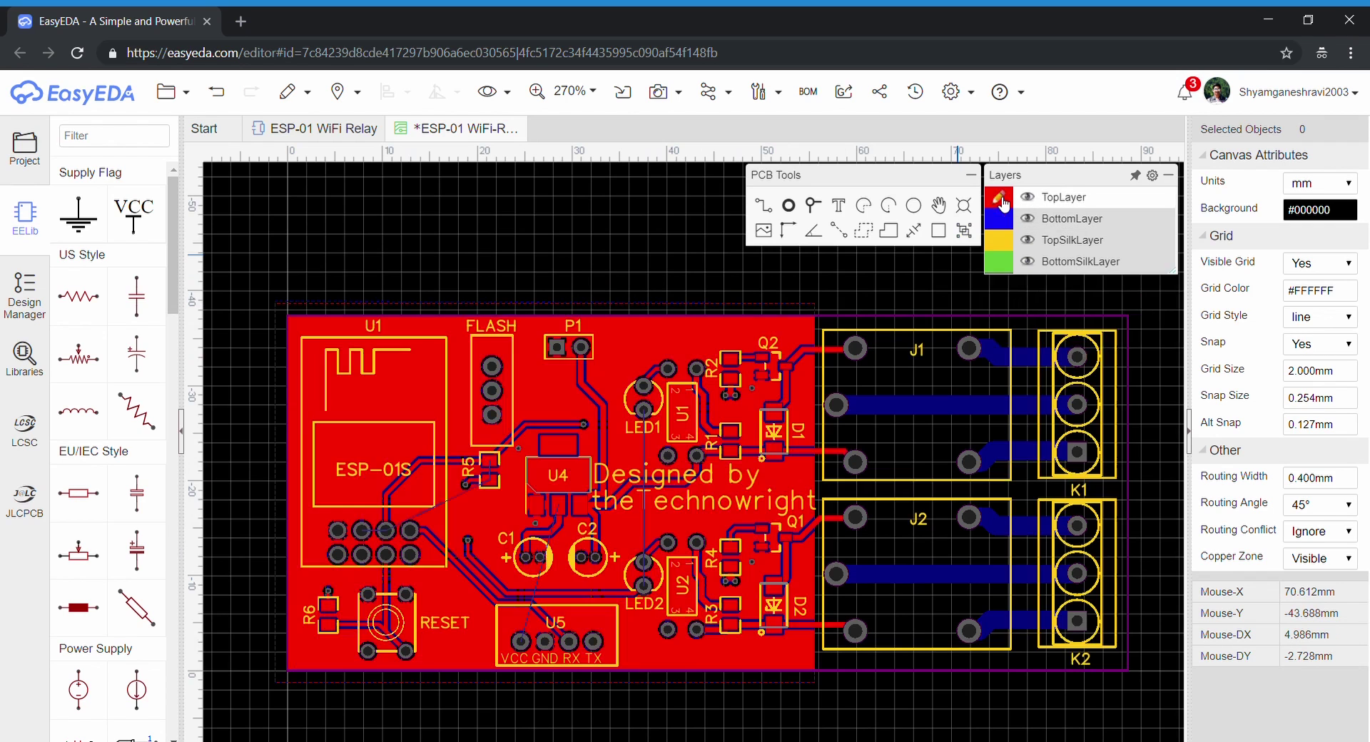